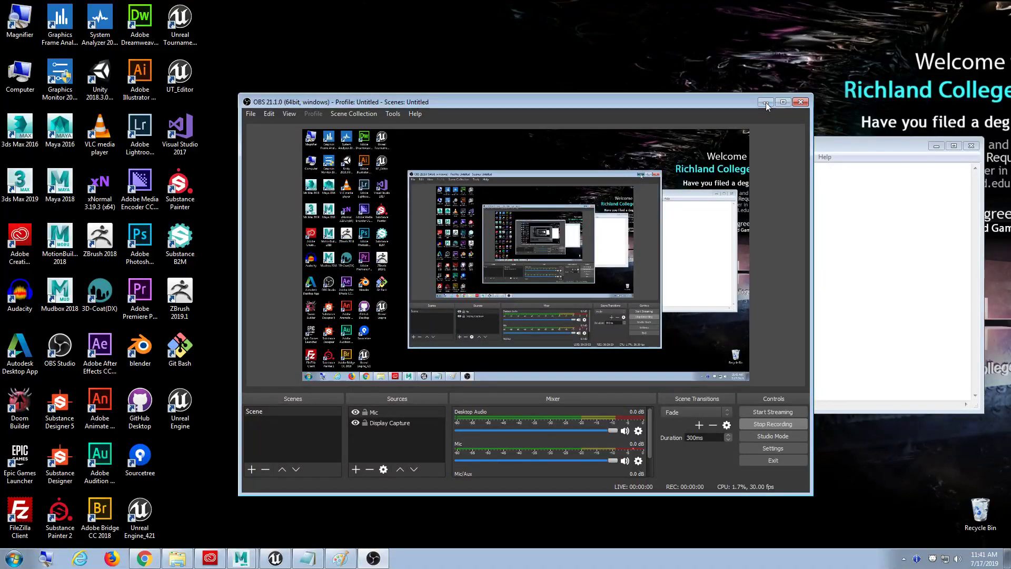
Step: Set the preview's Character > Bones drawing to None, then return to the vampiredude1 content folder
{"action": "left_click", "coordinate": [767, 100]}
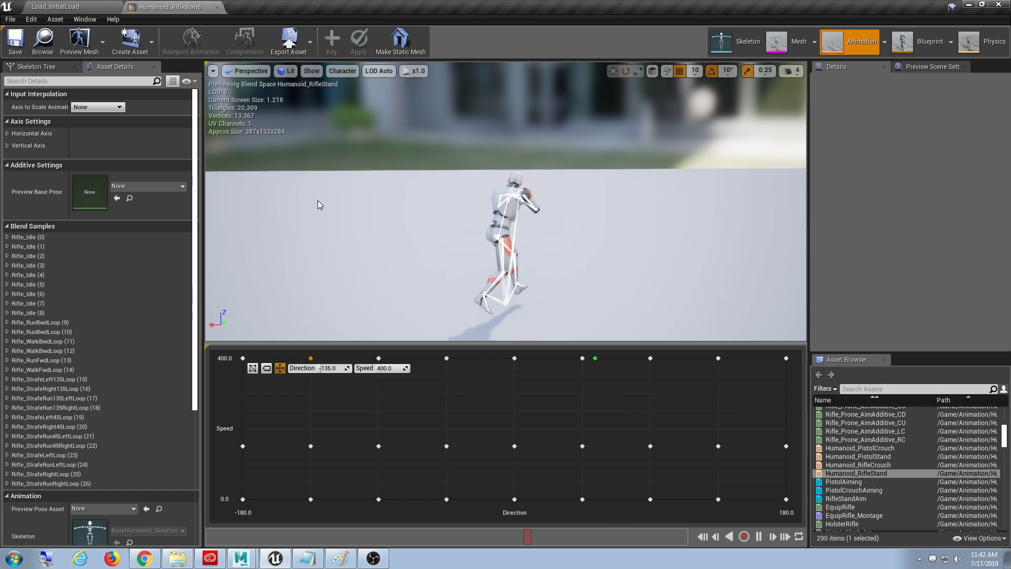
{"action": "left_click", "coordinate": [311, 71]}
{"action": "left_click", "coordinate": [340, 71]}
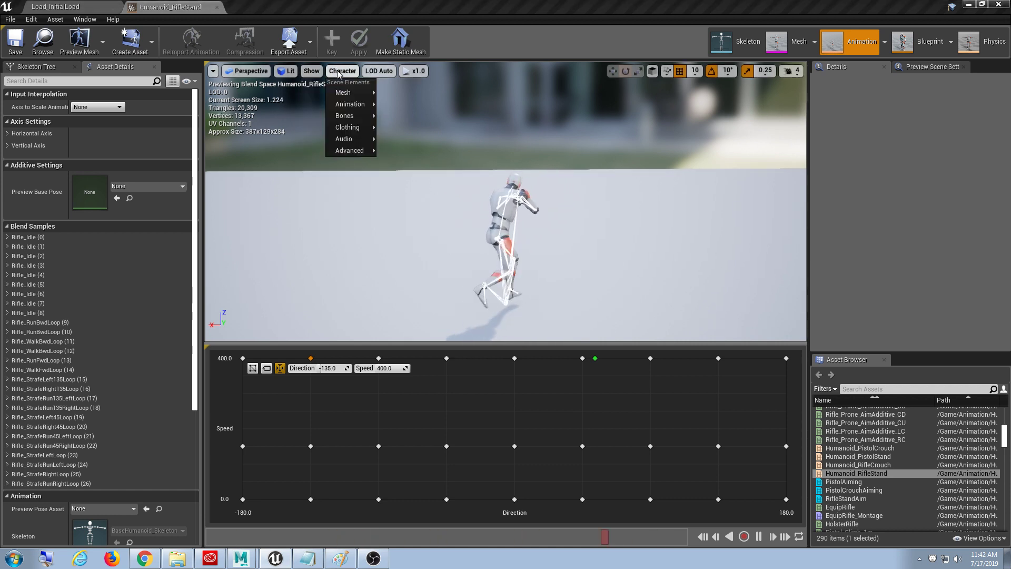
{"action": "left_click", "coordinate": [314, 71]}
{"action": "left_click", "coordinate": [316, 73]}
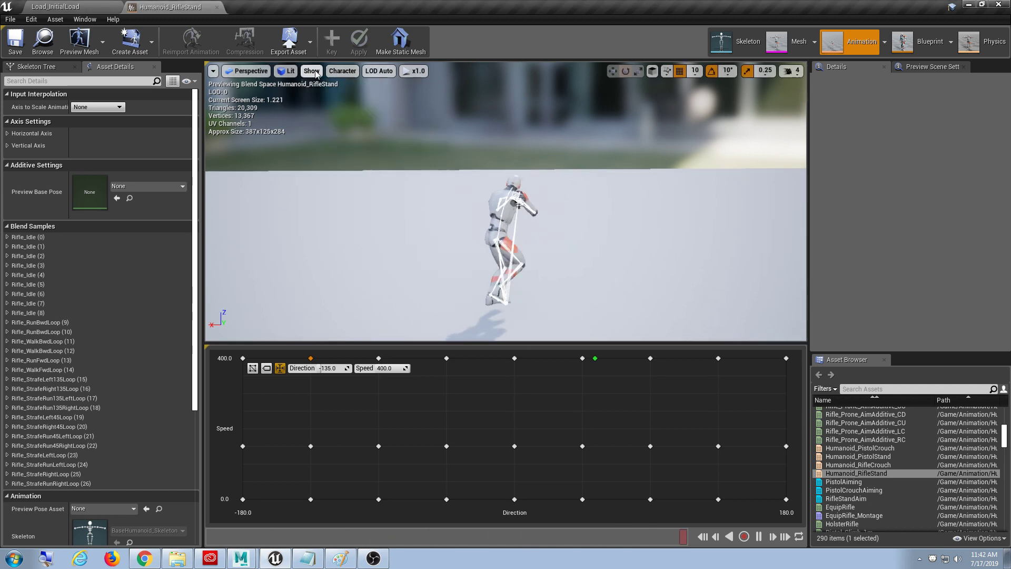
{"action": "left_click", "coordinate": [343, 71]}
{"action": "mouse_move", "coordinate": [358, 106]}
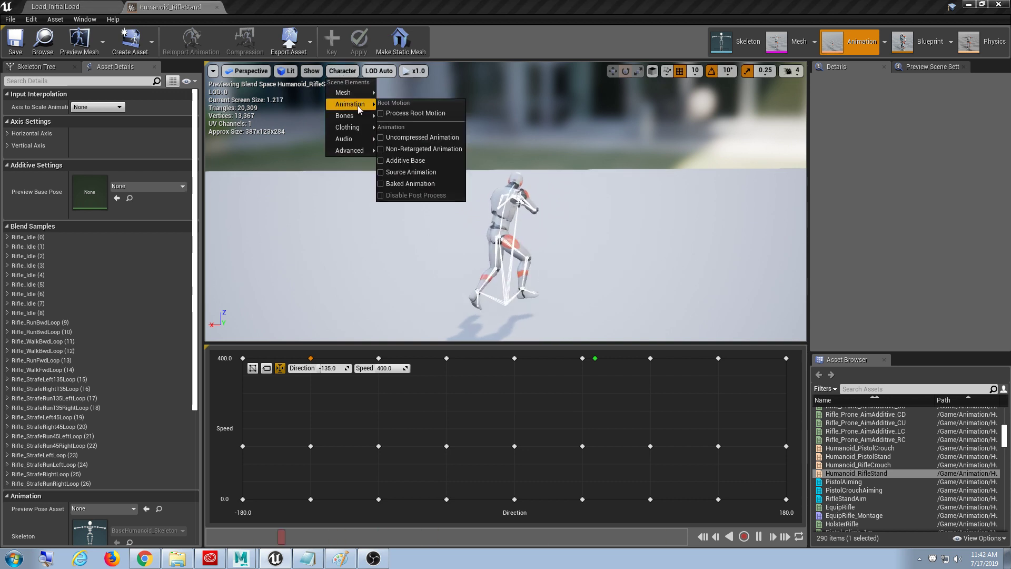
{"action": "mouse_move", "coordinate": [352, 128]}
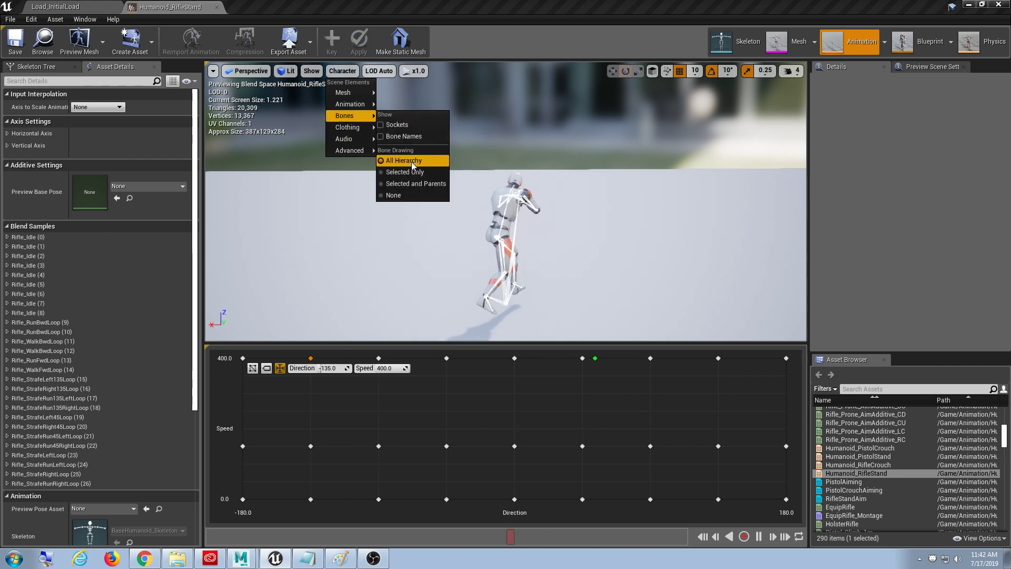
{"action": "left_click", "coordinate": [394, 195]}
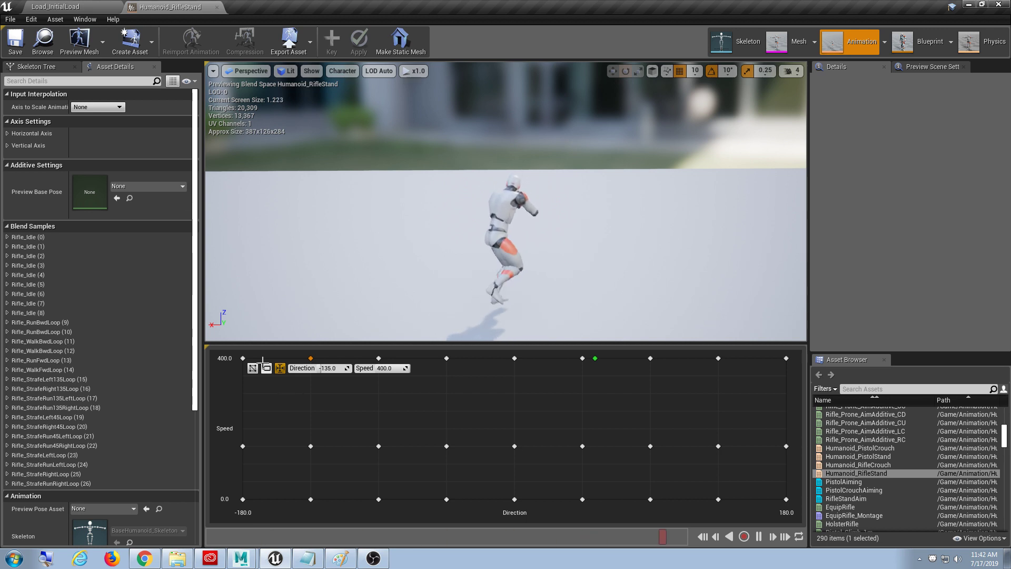
{"action": "key", "text": "shift"}
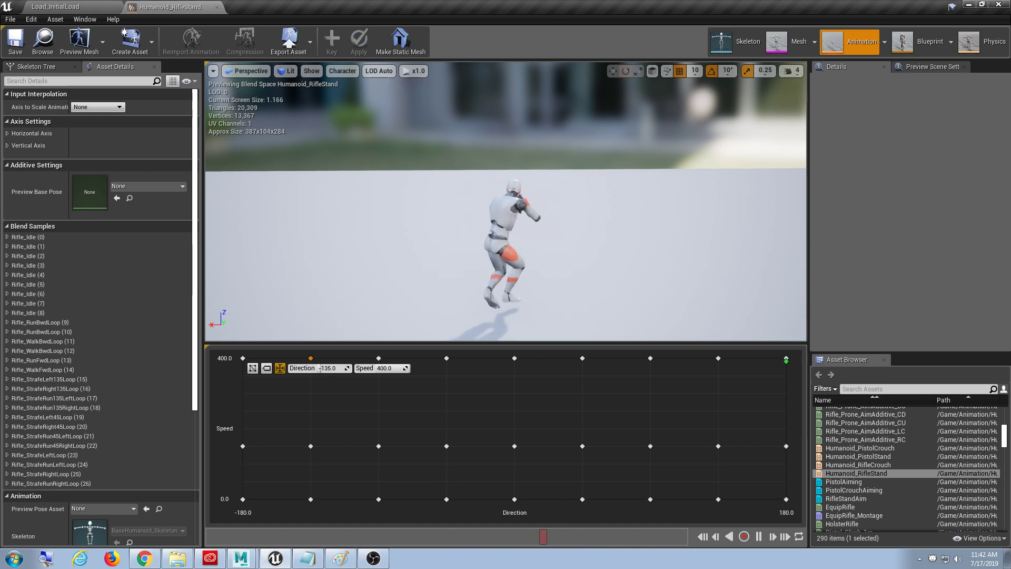
{"action": "left_click", "coordinate": [55, 6]}
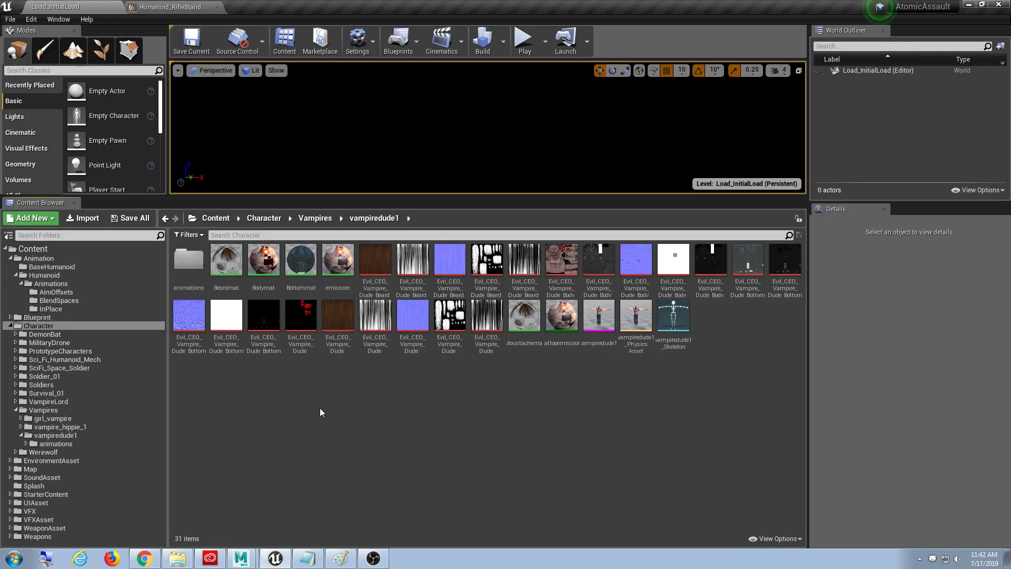
Step: Open the vampiredude1 skeletal mesh in its editor to inspect it, then close it
{"action": "left_click", "coordinate": [599, 345]}
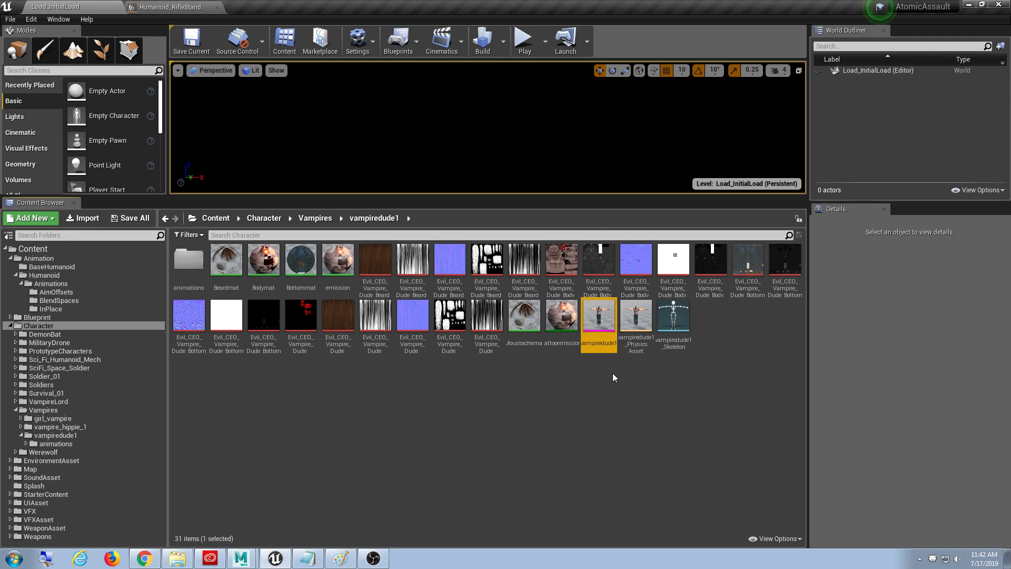
{"action": "double_click", "coordinate": [600, 310]}
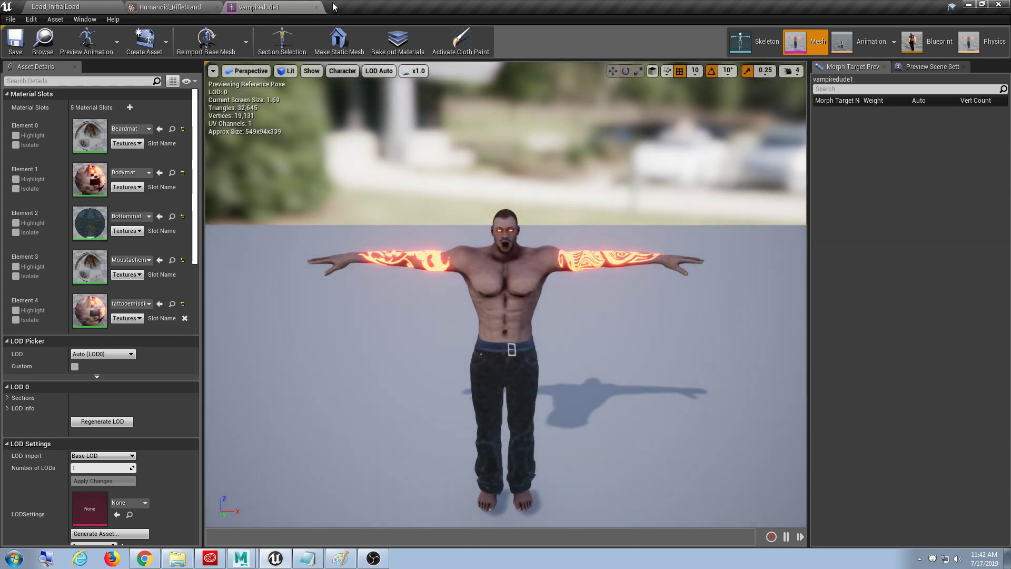
{"action": "left_click", "coordinate": [316, 7]}
{"action": "left_click", "coordinate": [55, 7]}
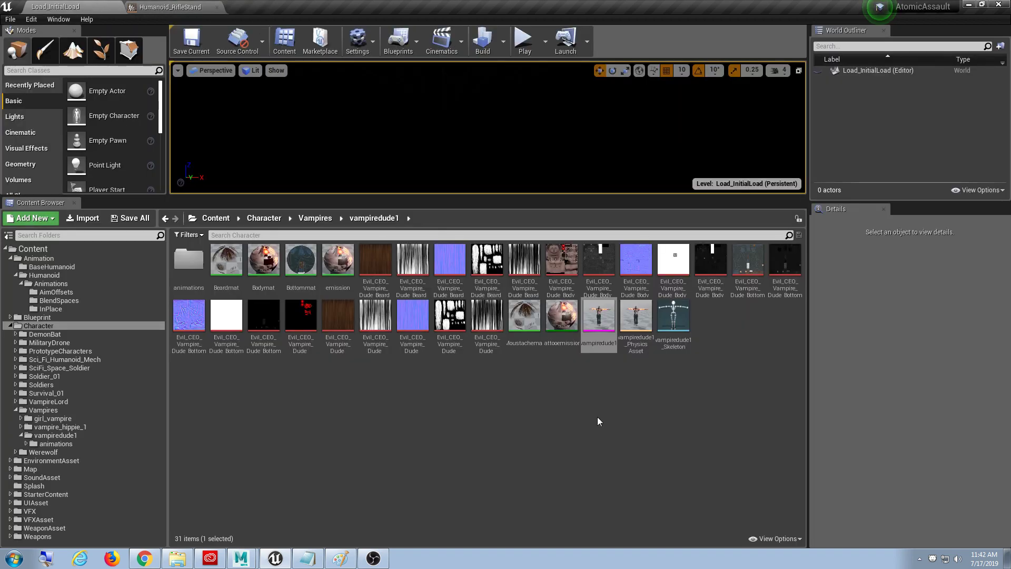
{"action": "left_click", "coordinate": [597, 416]}
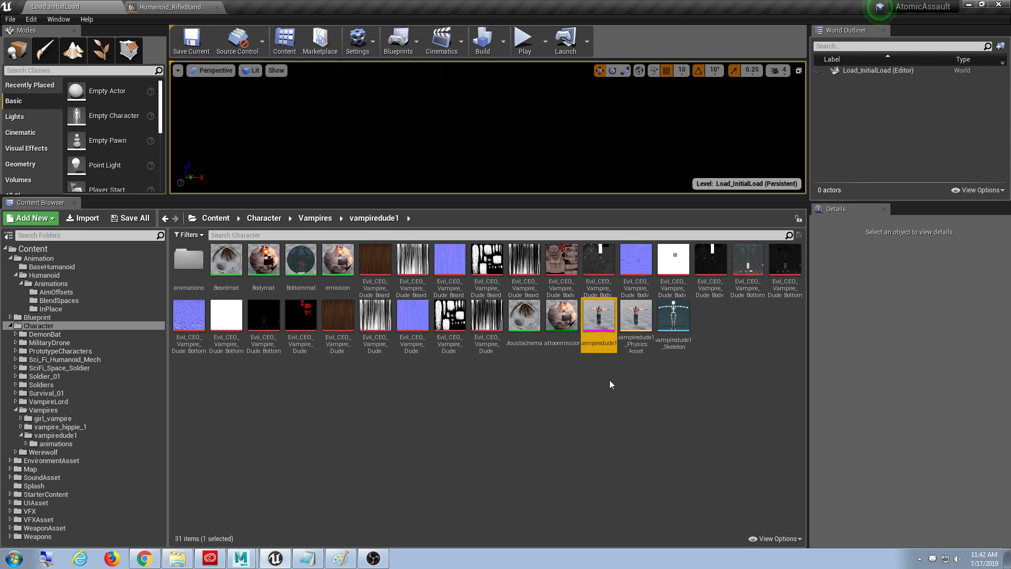
Step: Delete the old vampiredude1.fbx file from the Downloads folder
{"action": "right_click", "coordinate": [601, 315]}
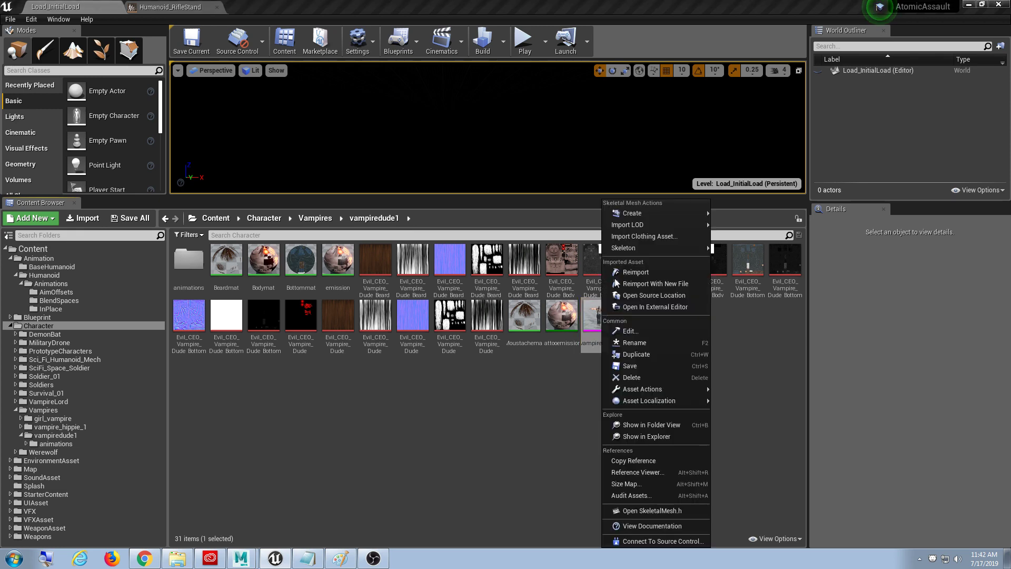
{"action": "left_click", "coordinate": [178, 559]}
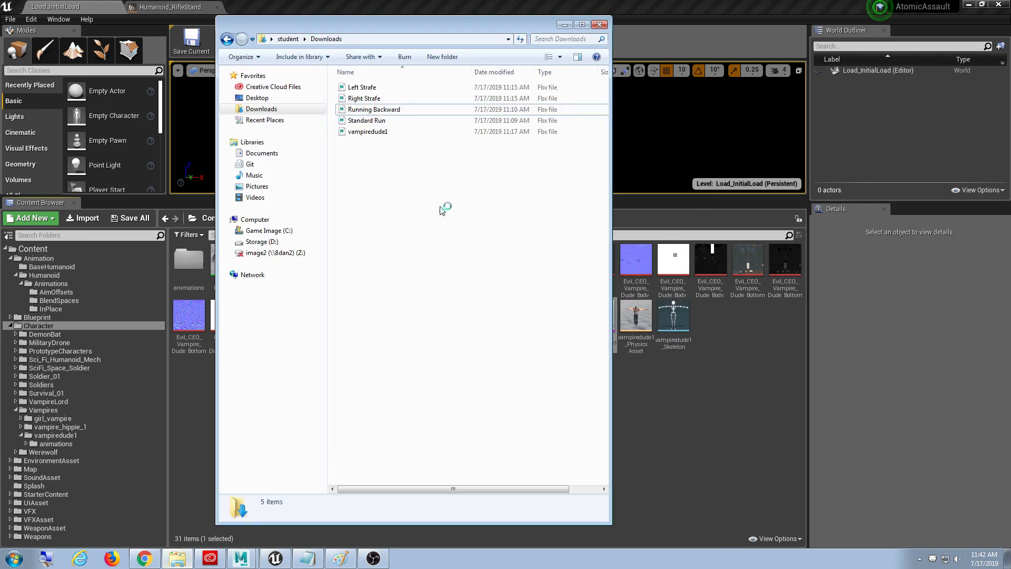
{"action": "left_click", "coordinate": [387, 133]}
{"action": "key", "text": "Delete"}
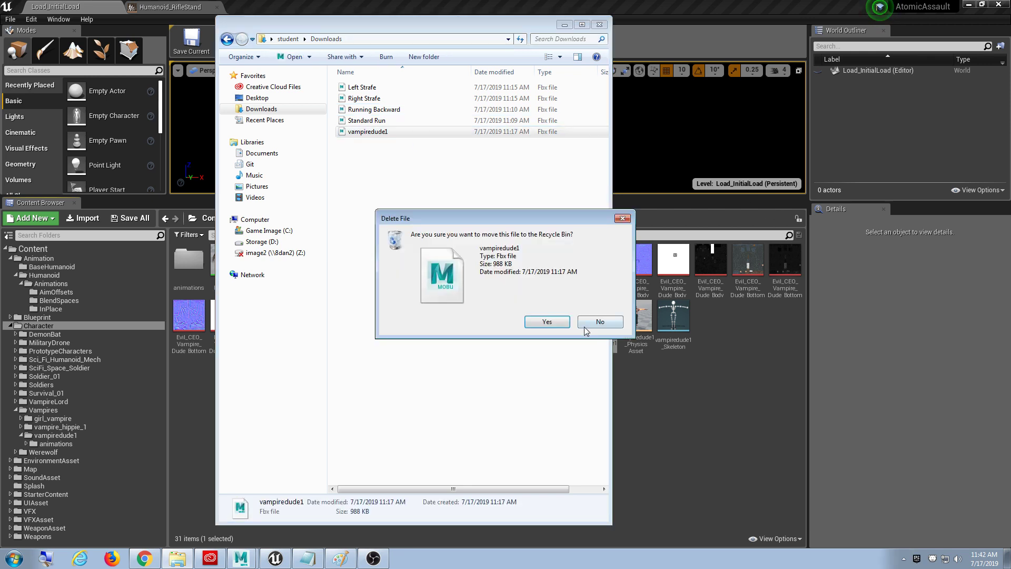
{"action": "left_click", "coordinate": [558, 319]}
{"action": "left_click", "coordinate": [276, 559]}
Step: Export the vampiredude1 mesh as FBX to the Desktop and minimize the editor
{"action": "right_click", "coordinate": [601, 315]}
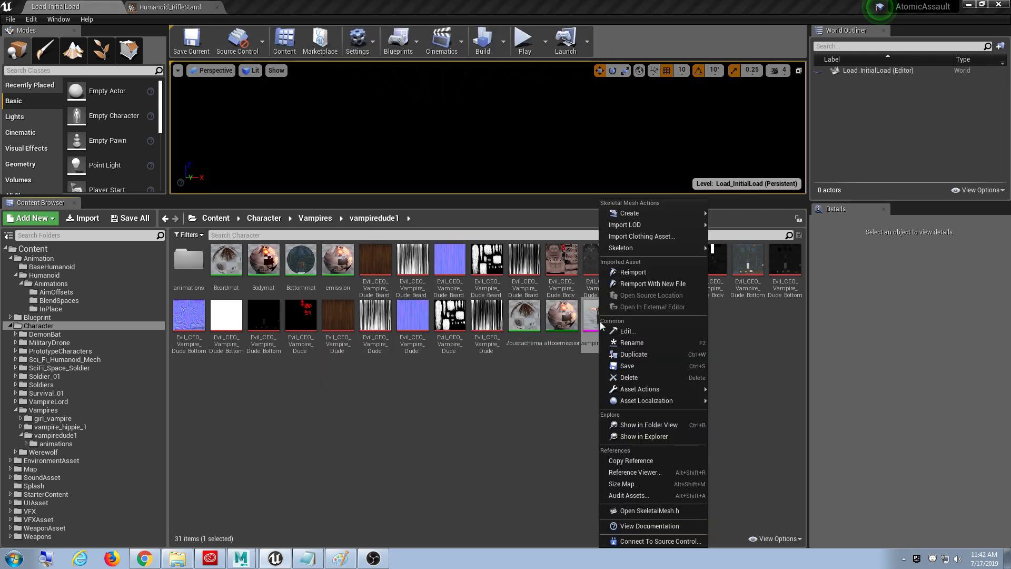
{"action": "mouse_move", "coordinate": [651, 248]}
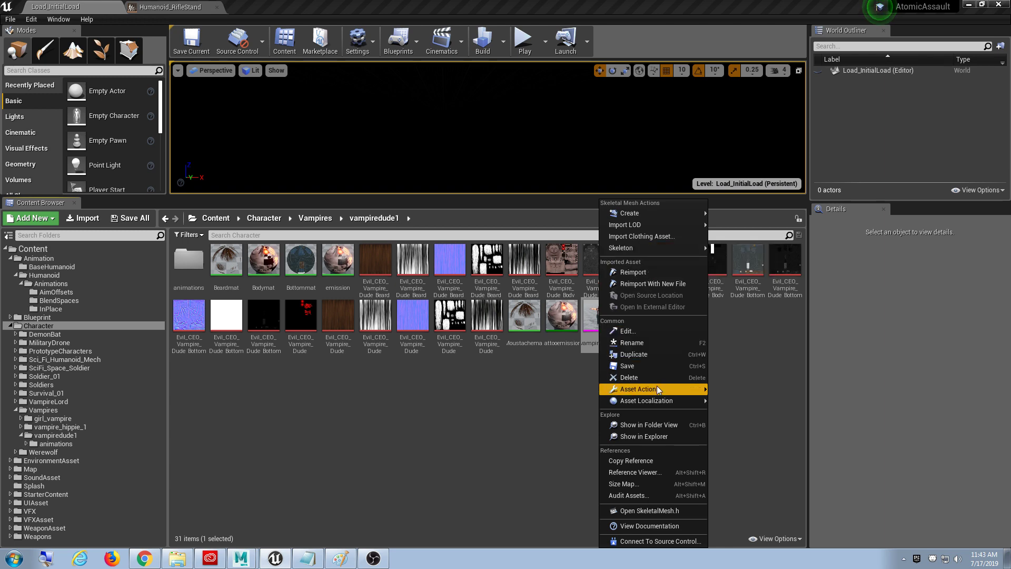
{"action": "mouse_move", "coordinate": [656, 388]}
{"action": "left_click", "coordinate": [778, 438]}
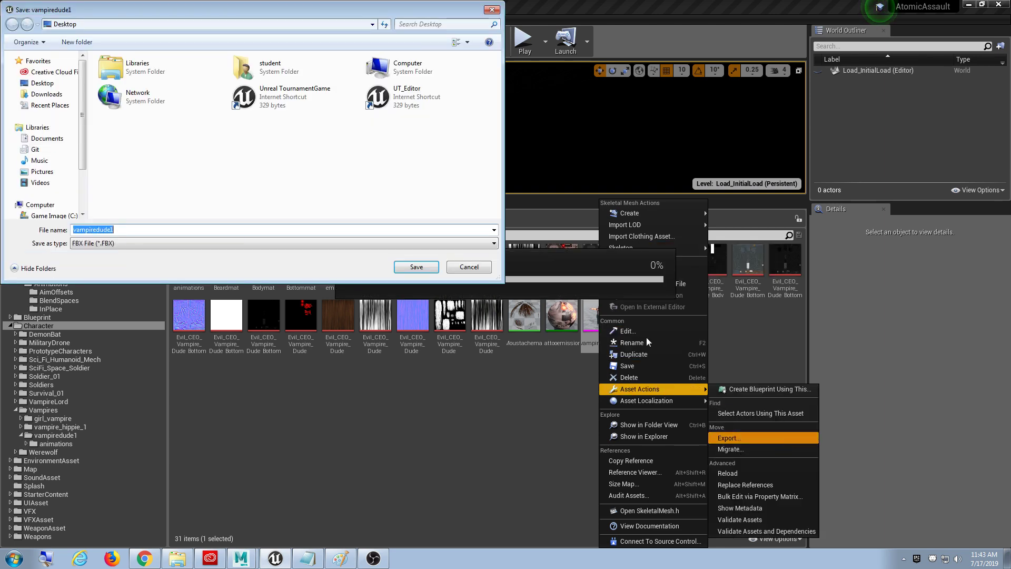
{"action": "left_click", "coordinate": [47, 84]}
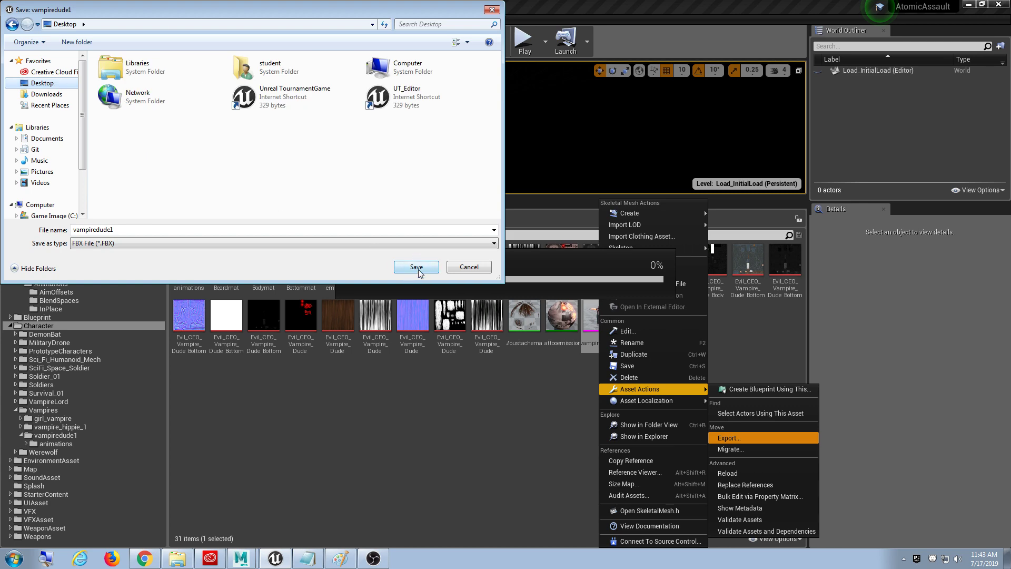
{"action": "left_click", "coordinate": [419, 267]}
{"action": "left_click", "coordinate": [583, 389]}
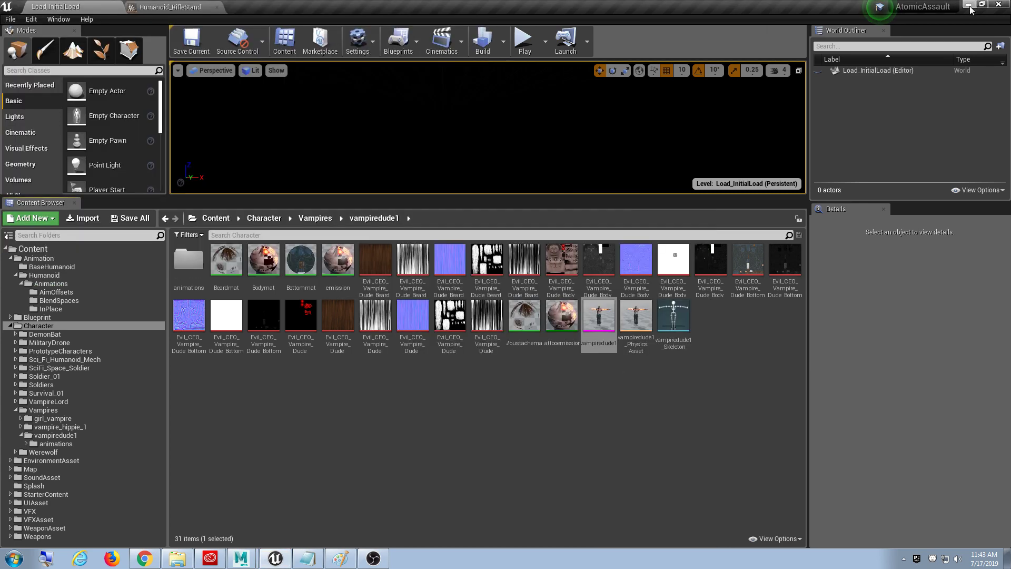
{"action": "left_click", "coordinate": [970, 6]}
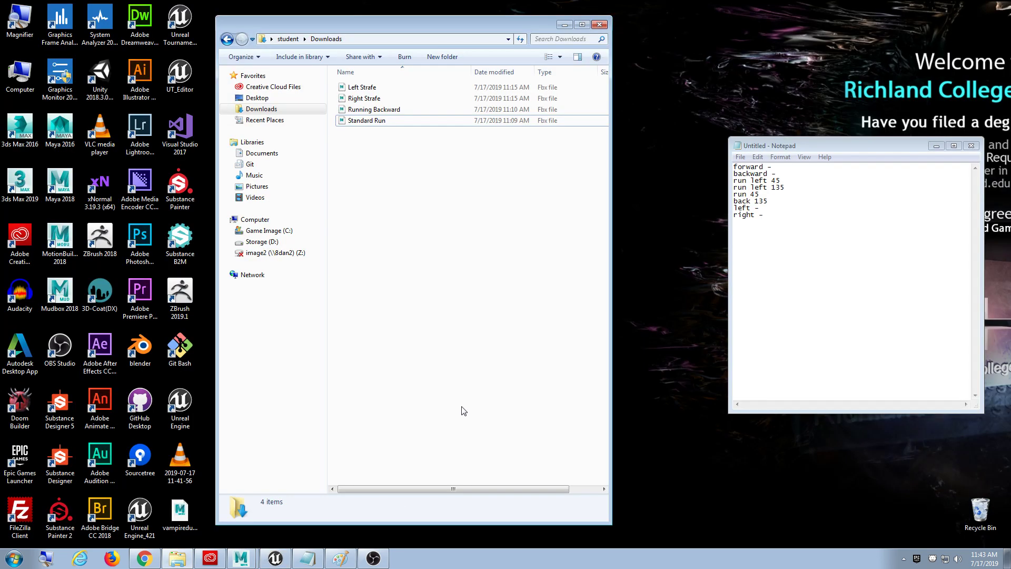
Step: Upload vampiredude1.fbx from the Desktop as a new Mixamo character, then return to Unreal
{"action": "left_click", "coordinate": [144, 558]}
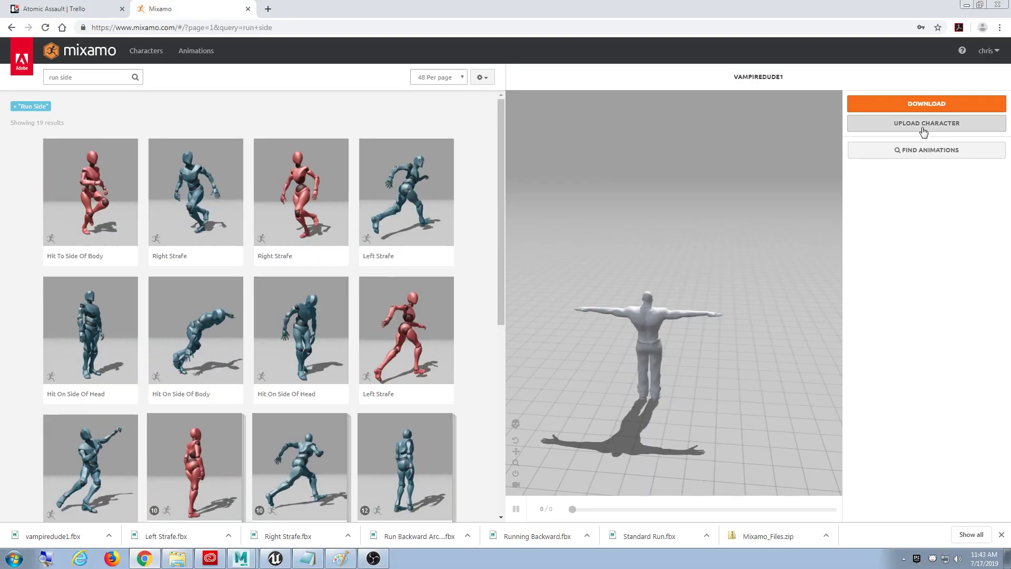
{"action": "left_click", "coordinate": [924, 131]}
{"action": "left_click", "coordinate": [471, 295]}
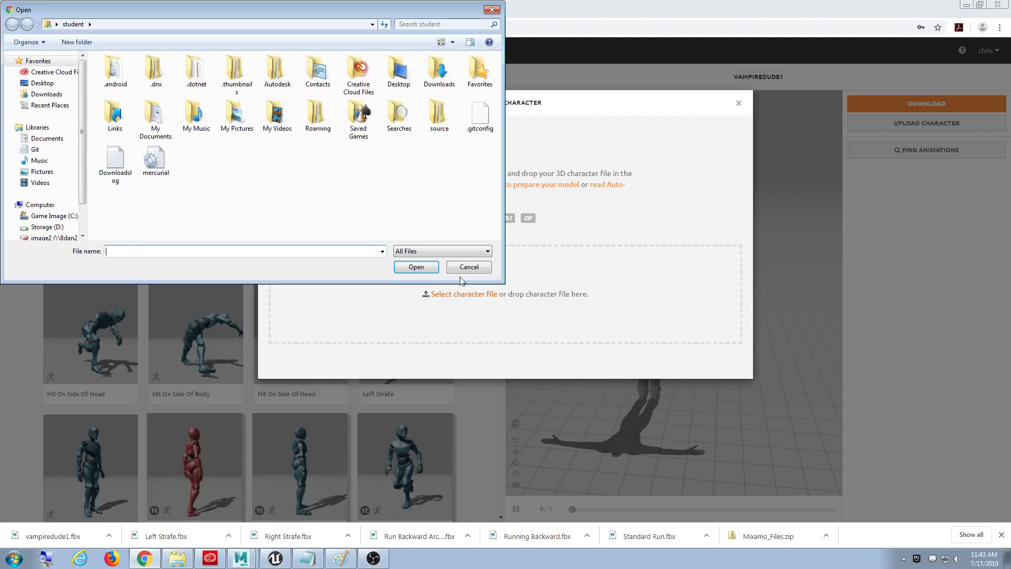
{"action": "left_click", "coordinate": [42, 83]}
{"action": "scroll", "coordinate": [166, 177], "scroll_direction": "down", "scroll_amount": 5}
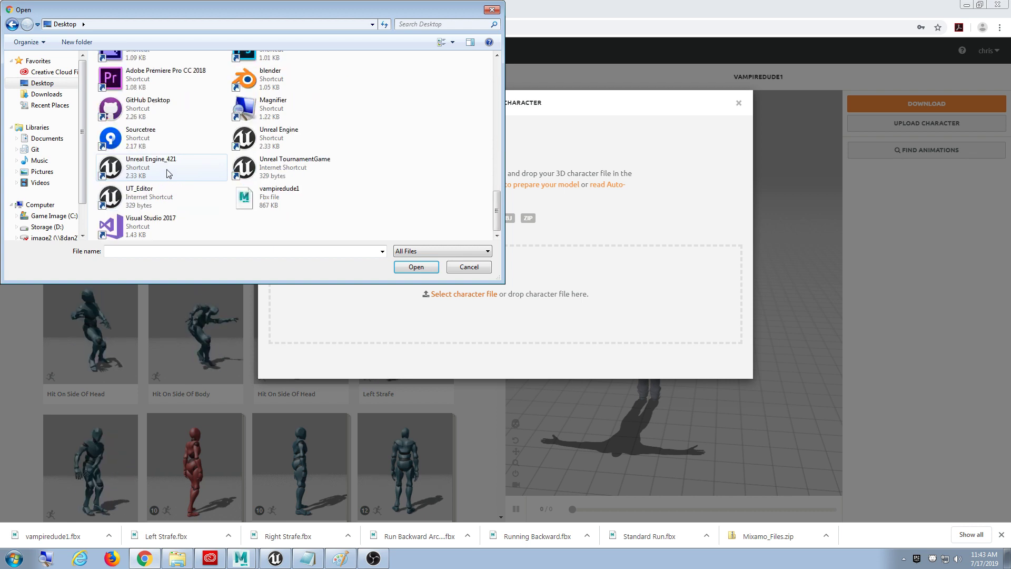
{"action": "double_click", "coordinate": [274, 196]}
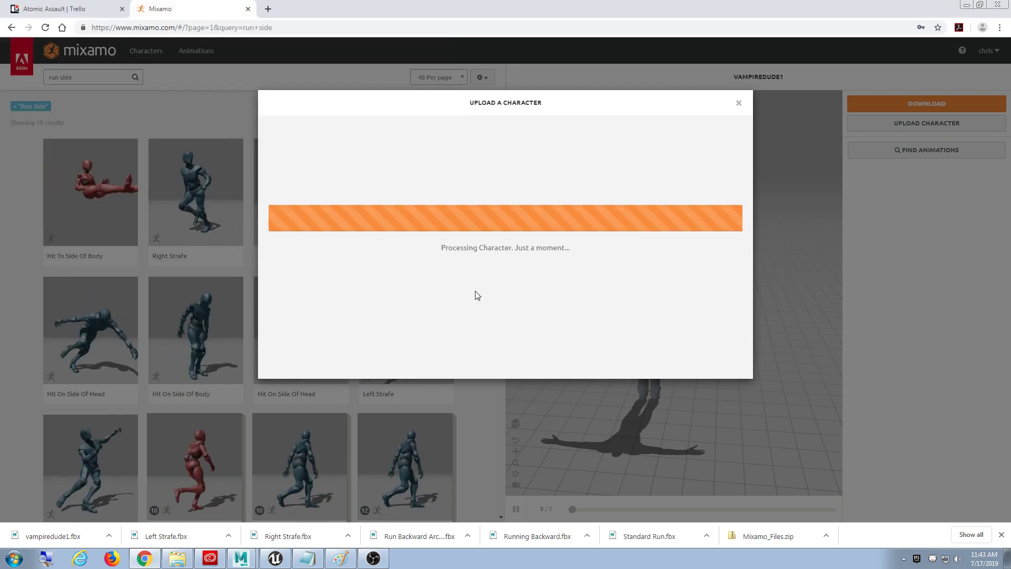
{"action": "left_click", "coordinate": [275, 558]}
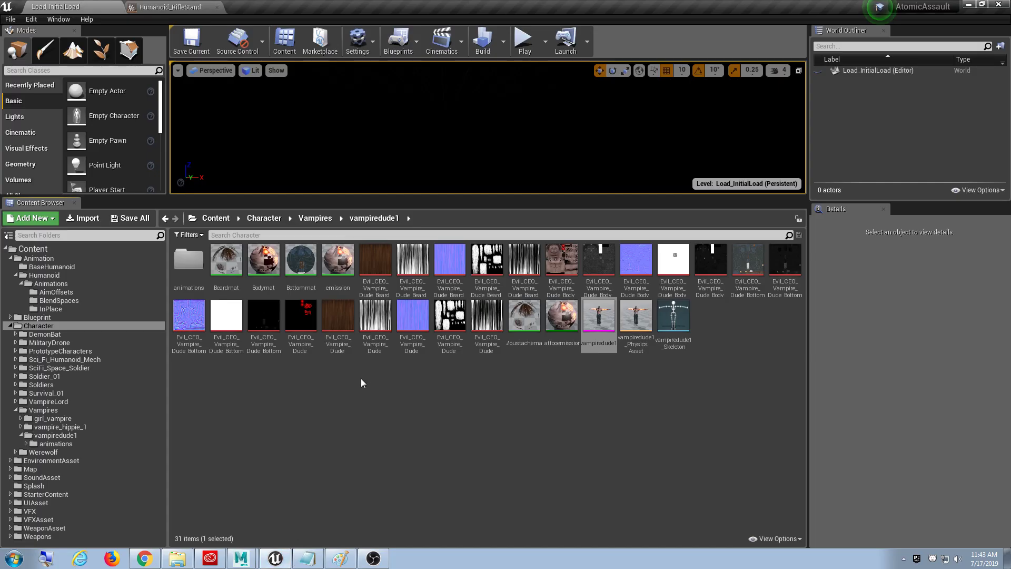
Step: Browse to the humanoid Animation BlendSpaces folder and open Humanoid_RifleStand
{"action": "left_click", "coordinate": [170, 6]}
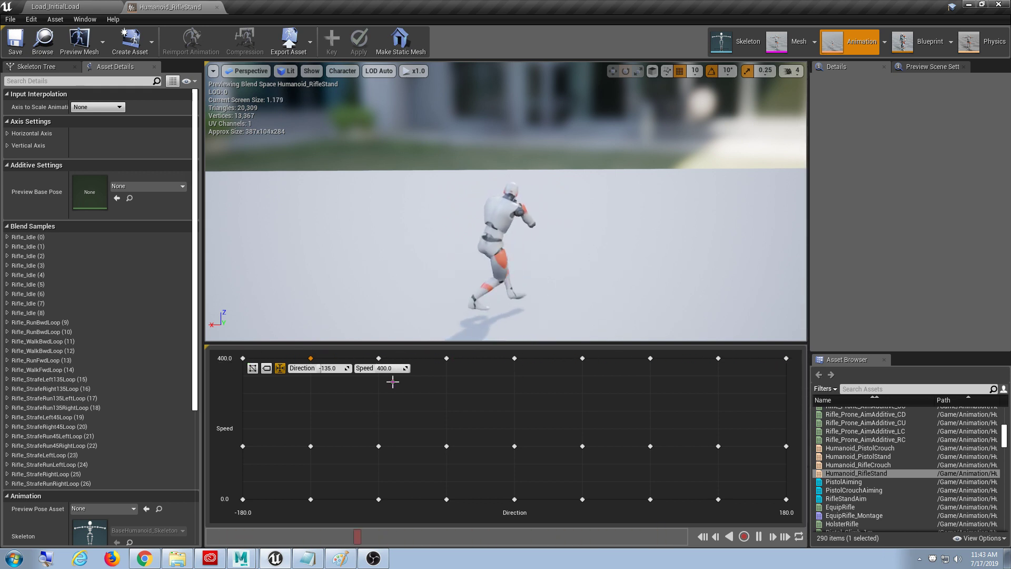
{"action": "key", "text": "ctrl+Tab"}
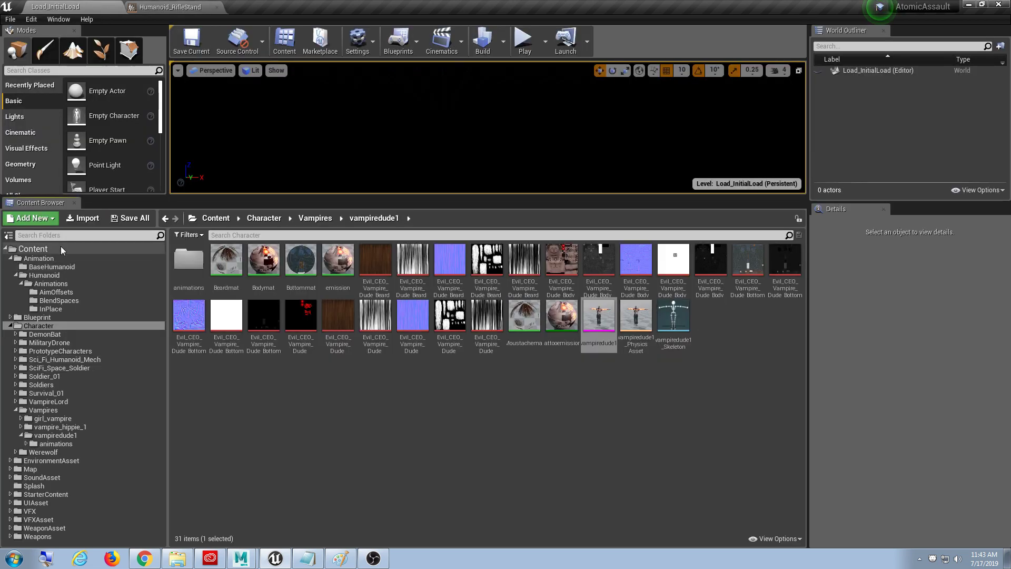
{"action": "left_click", "coordinate": [47, 258]}
{"action": "left_click", "coordinate": [52, 268]}
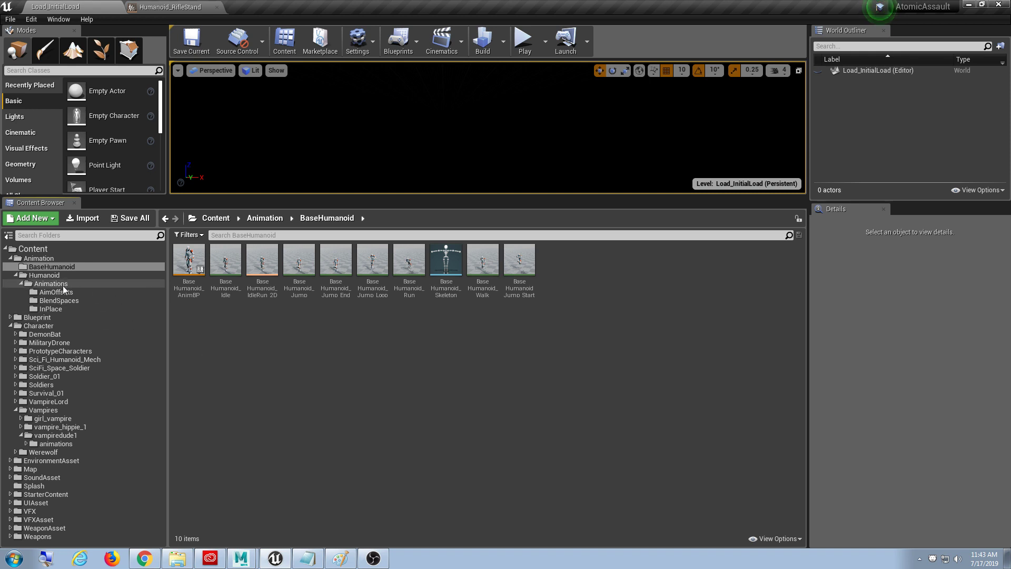
{"action": "left_click", "coordinate": [62, 299]}
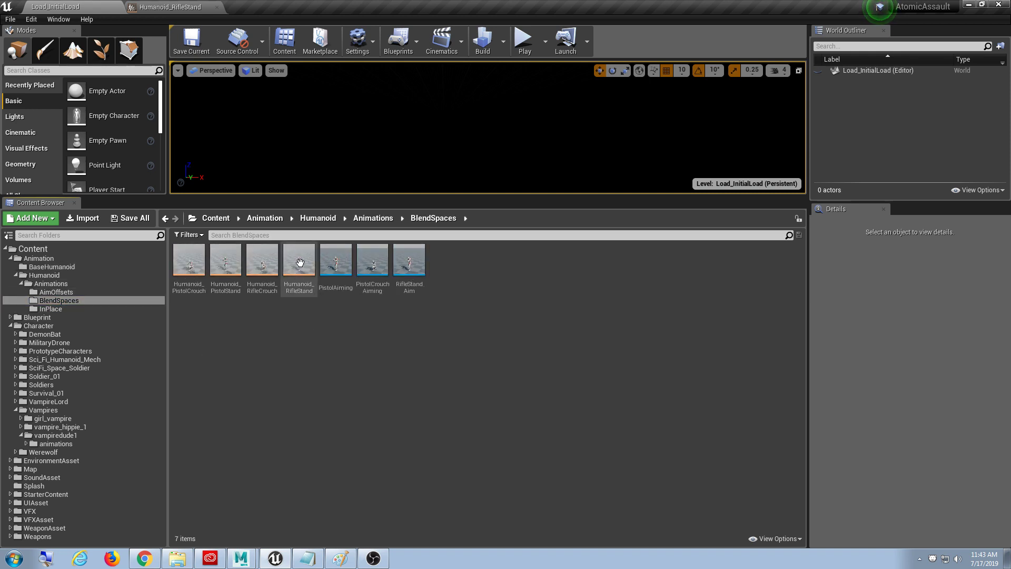
{"action": "left_click", "coordinate": [300, 280]}
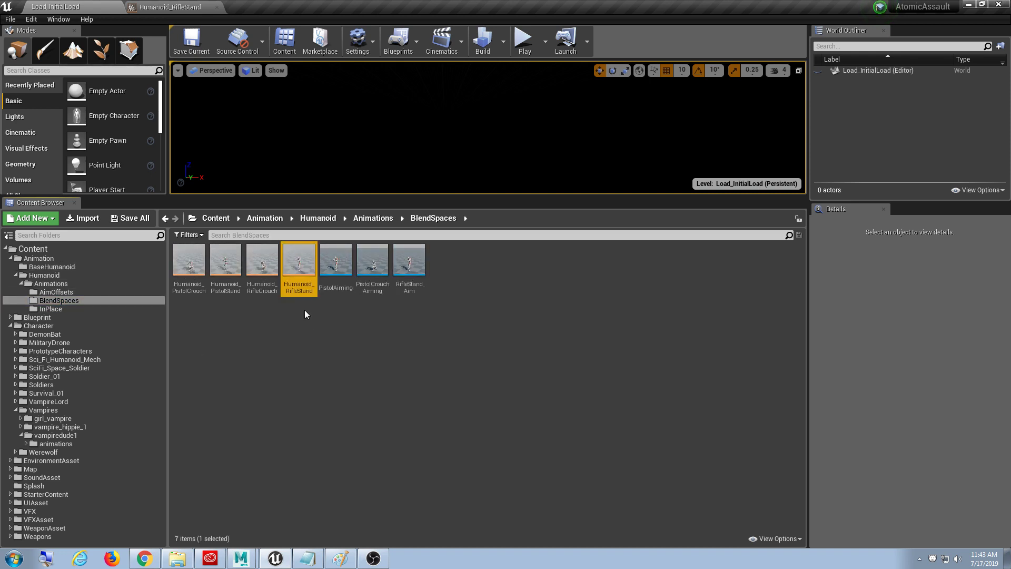
{"action": "double_click", "coordinate": [300, 268]}
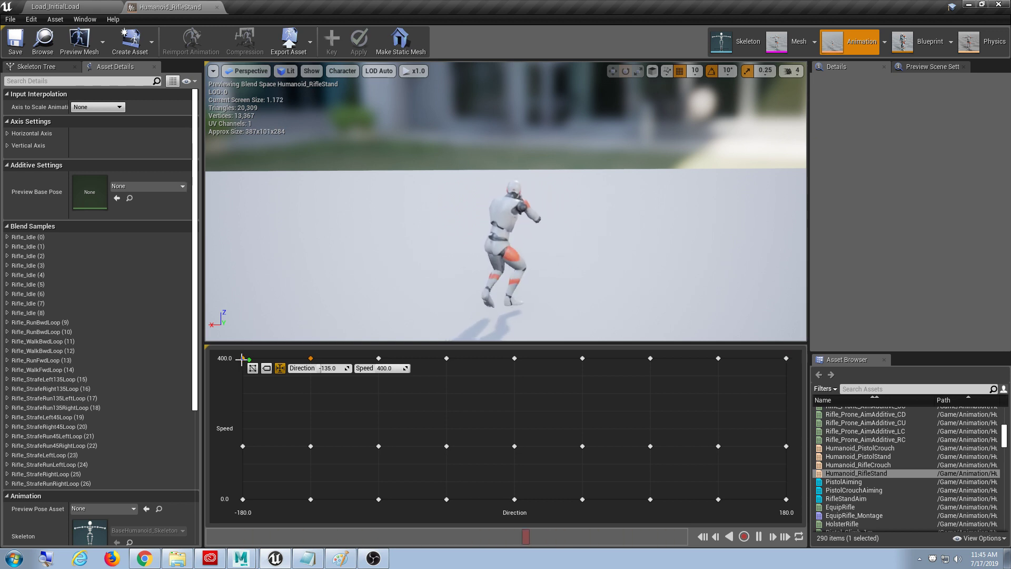
Step: Bring forward the Notepad list: run loop, back run loop, left run, right run
{"action": "left_click", "coordinate": [308, 558]}
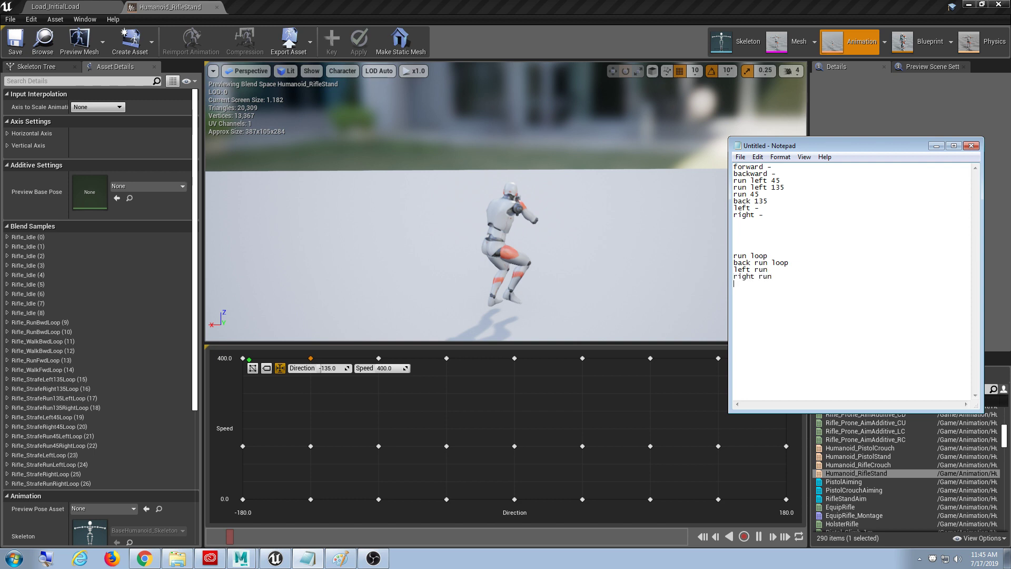
Step: Accept the auto-rigged vampiredude1 character and browse Mixamo's 'run' animation results
{"action": "left_click", "coordinate": [145, 560]}
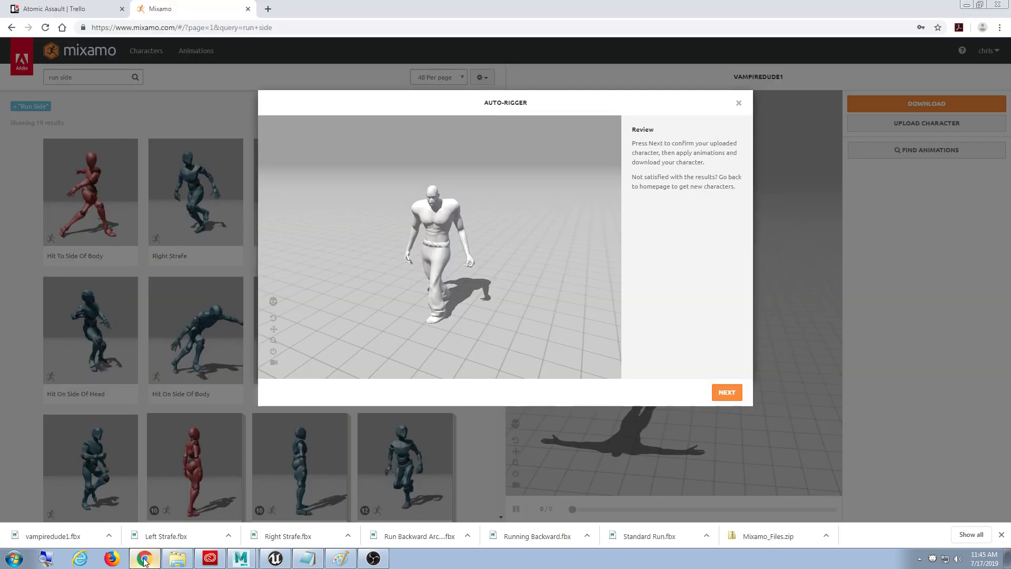
{"action": "left_click", "coordinate": [732, 395]}
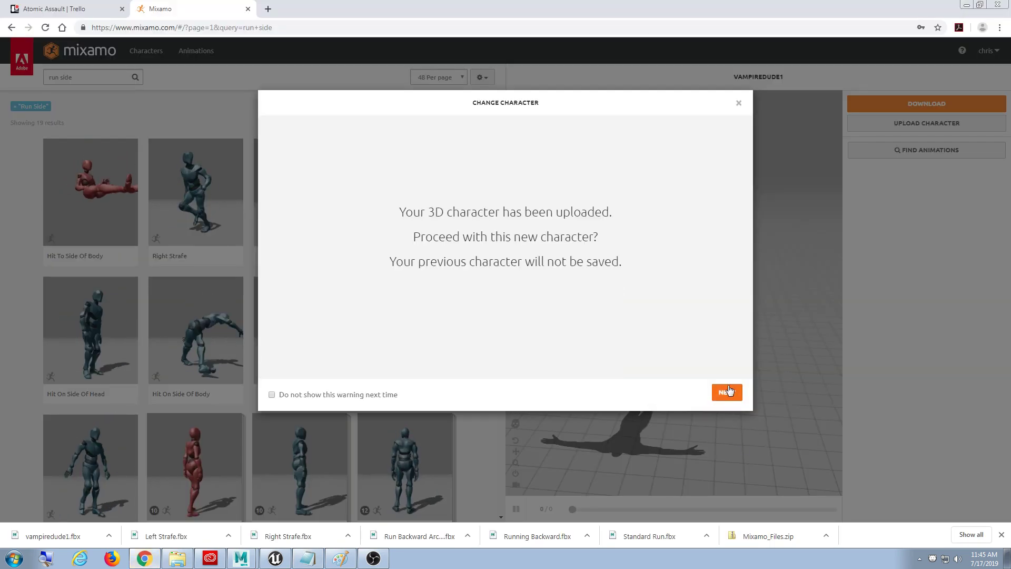
{"action": "left_click", "coordinate": [731, 392]}
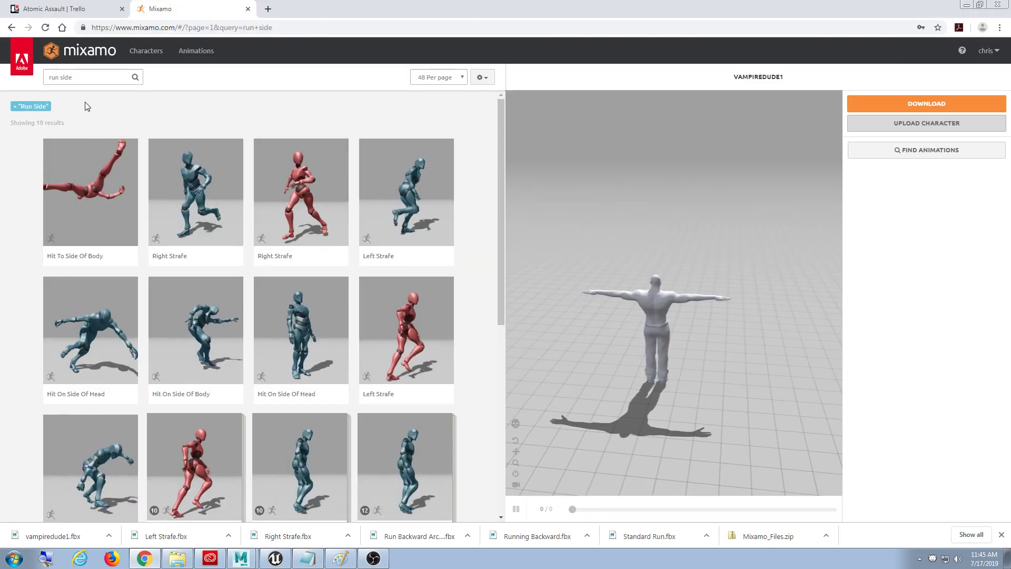
{"action": "type", "text": "run"}
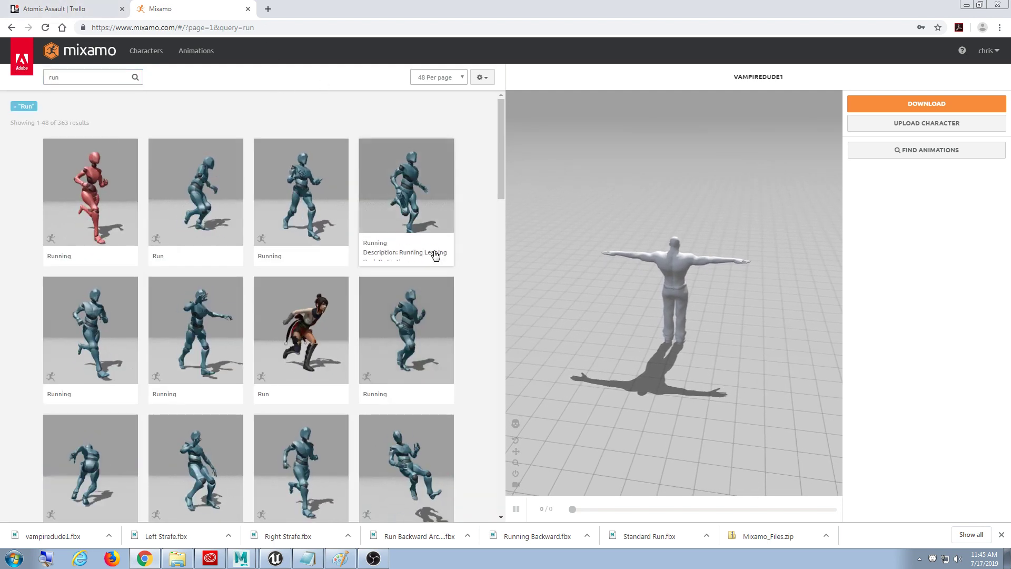
{"action": "scroll", "coordinate": [436, 257], "scroll_direction": "down", "scroll_amount": 4}
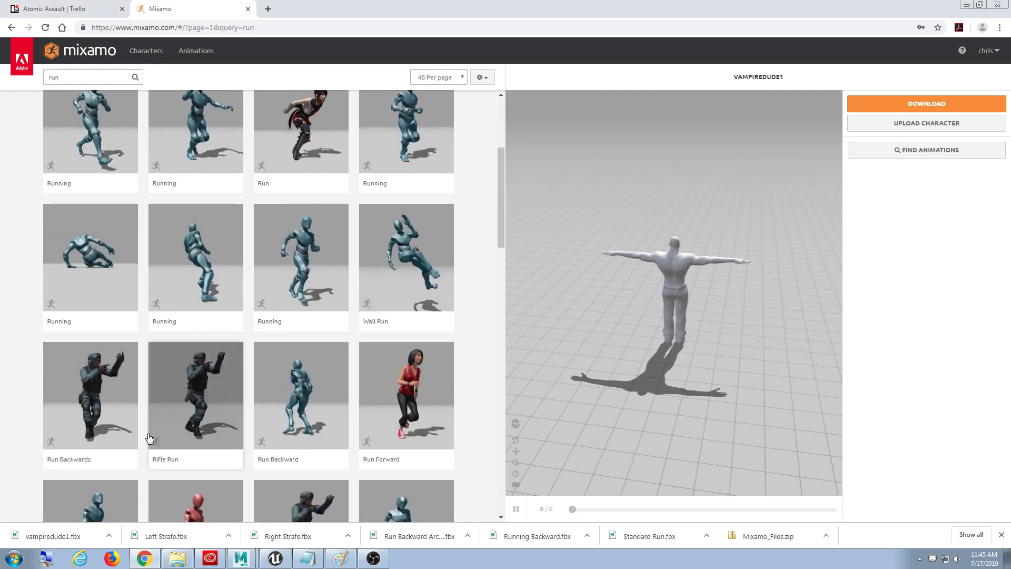
{"action": "scroll", "coordinate": [338, 437], "scroll_direction": "down", "scroll_amount": 3}
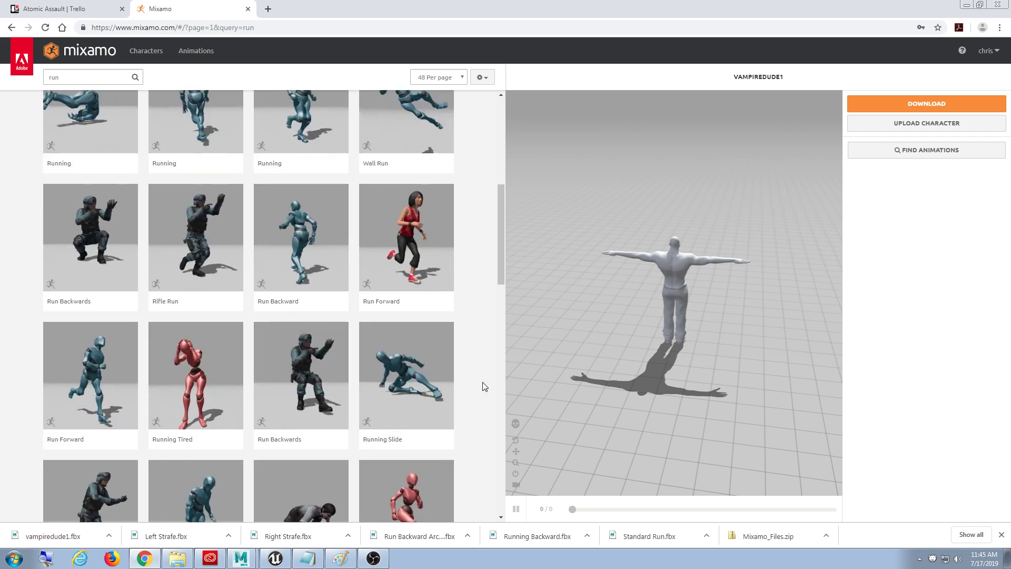
{"action": "scroll", "coordinate": [474, 390], "scroll_direction": "down", "scroll_amount": 6}
{"action": "scroll", "coordinate": [469, 394], "scroll_direction": "down", "scroll_amount": 5}
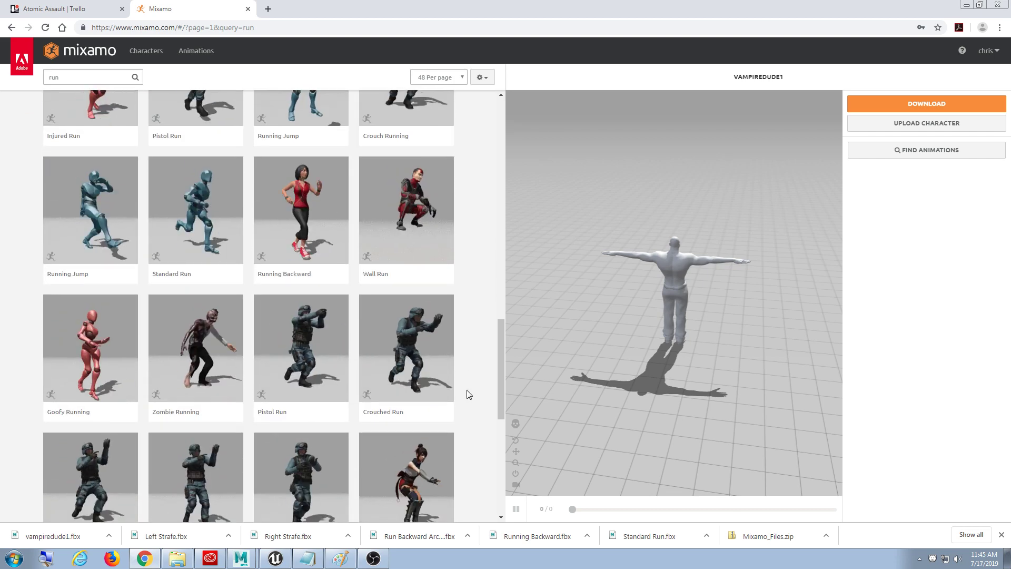
{"action": "scroll", "coordinate": [470, 394], "scroll_direction": "down", "scroll_amount": 5}
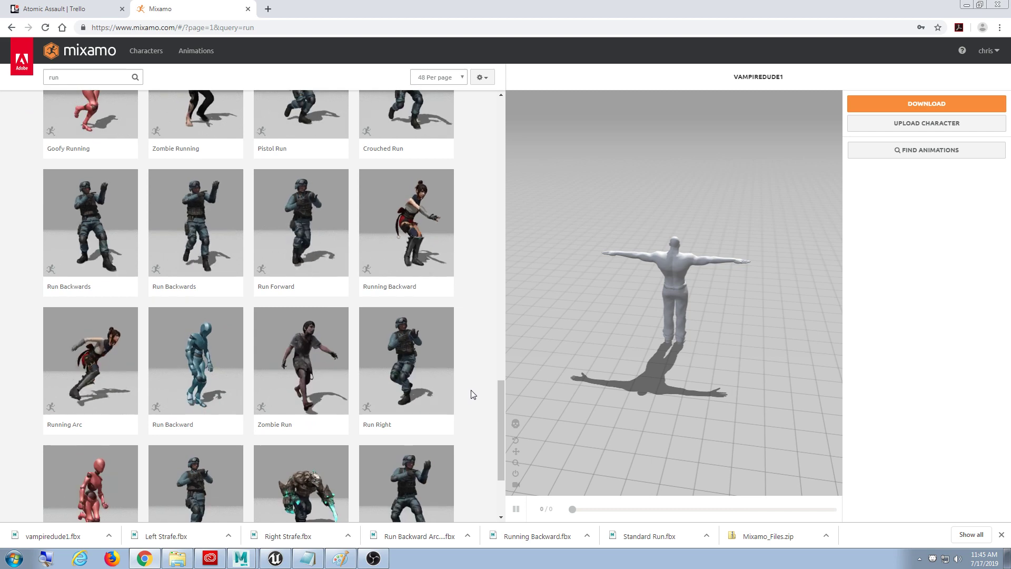
{"action": "scroll", "coordinate": [472, 394], "scroll_direction": "down", "scroll_amount": 3}
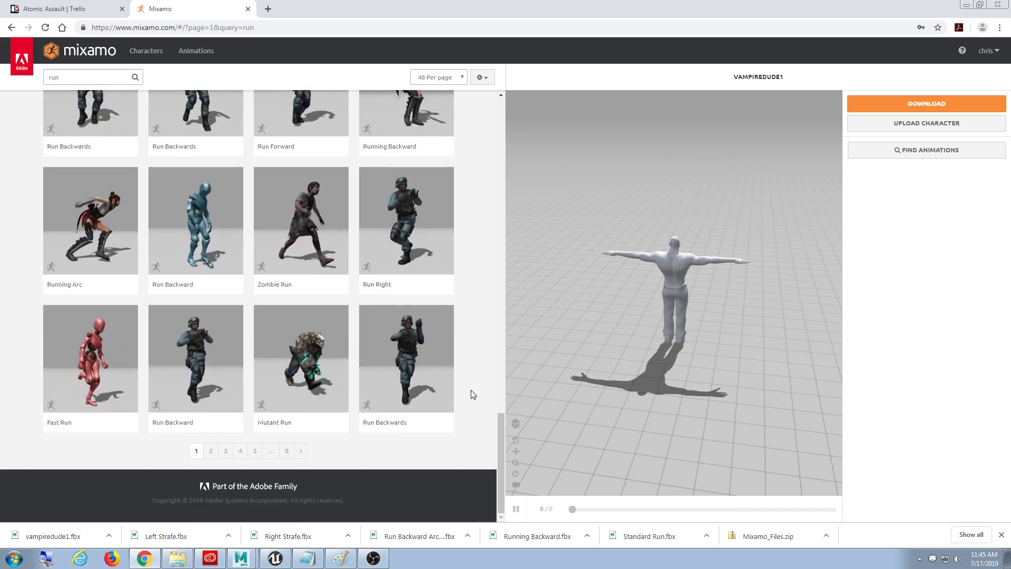
{"action": "scroll", "coordinate": [472, 390], "scroll_direction": "up", "scroll_amount": 8}
{"action": "scroll", "coordinate": [472, 389], "scroll_direction": "up", "scroll_amount": 10}
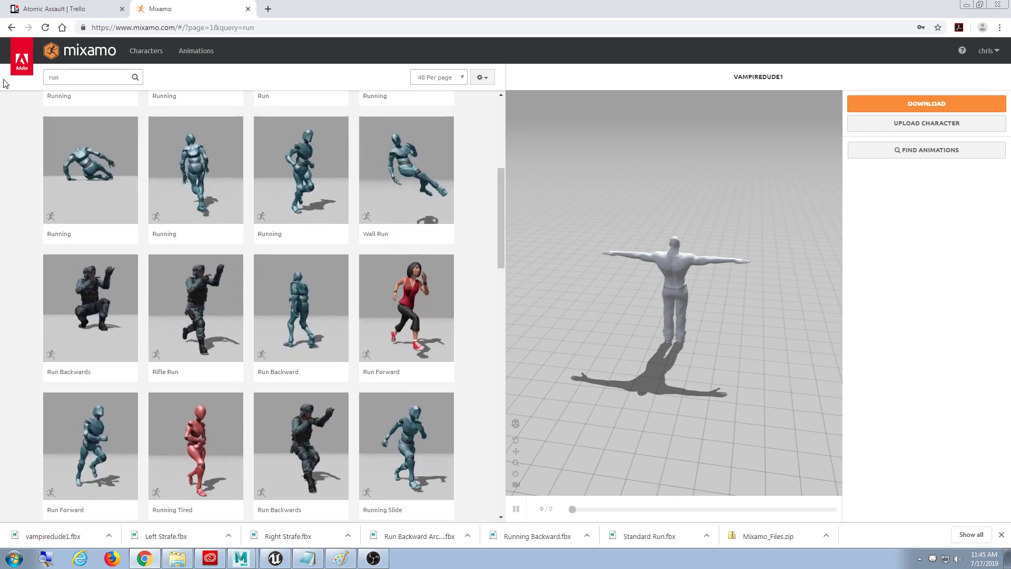
Step: Preview the Standard Run animation on the character with In Place enabled
{"action": "left_click", "coordinate": [49, 80]}
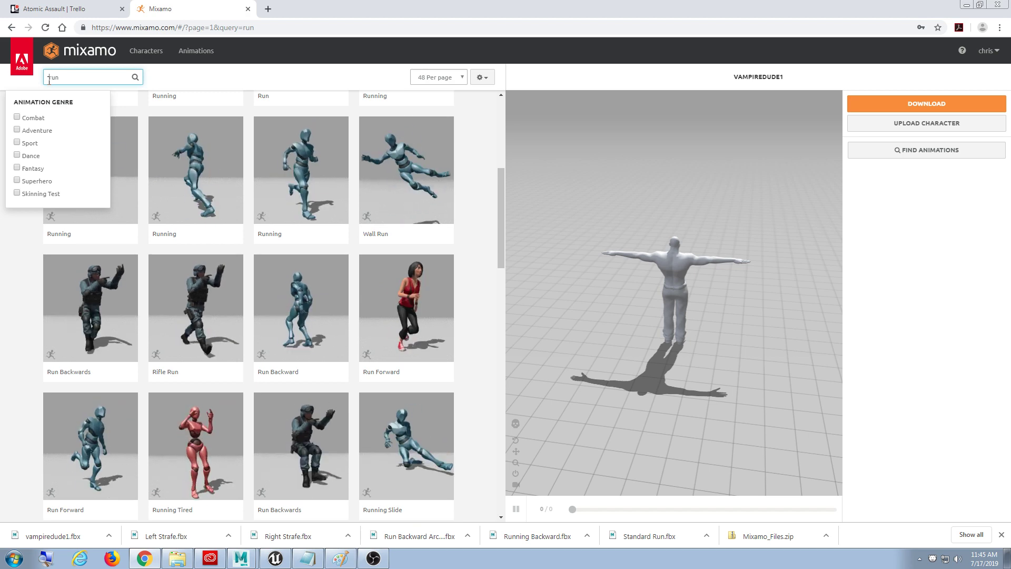
{"action": "type", "text": "stan"}
{"action": "type", "text": "dard"}
{"action": "key", "text": "Return"}
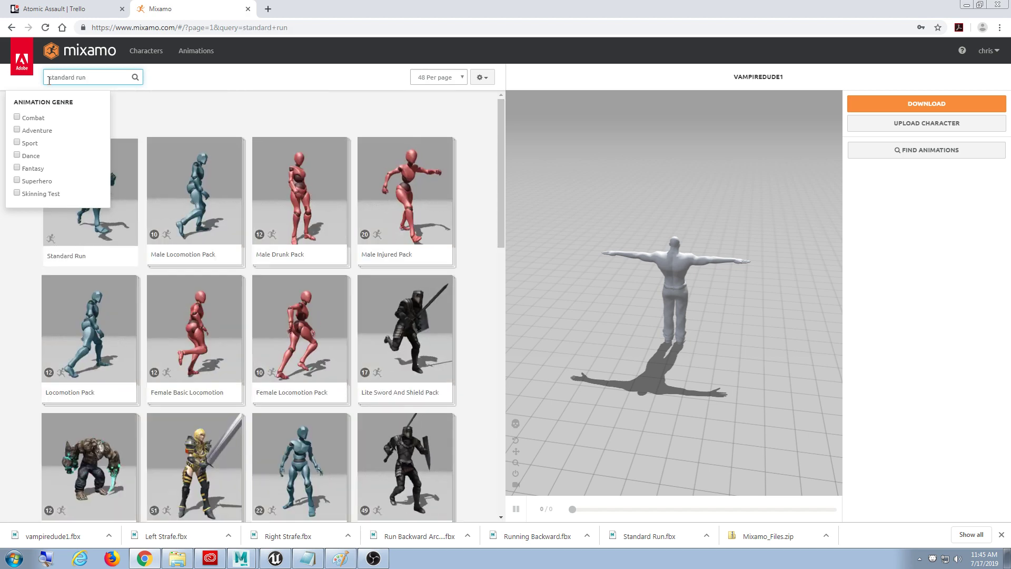
{"action": "left_click", "coordinate": [78, 223]}
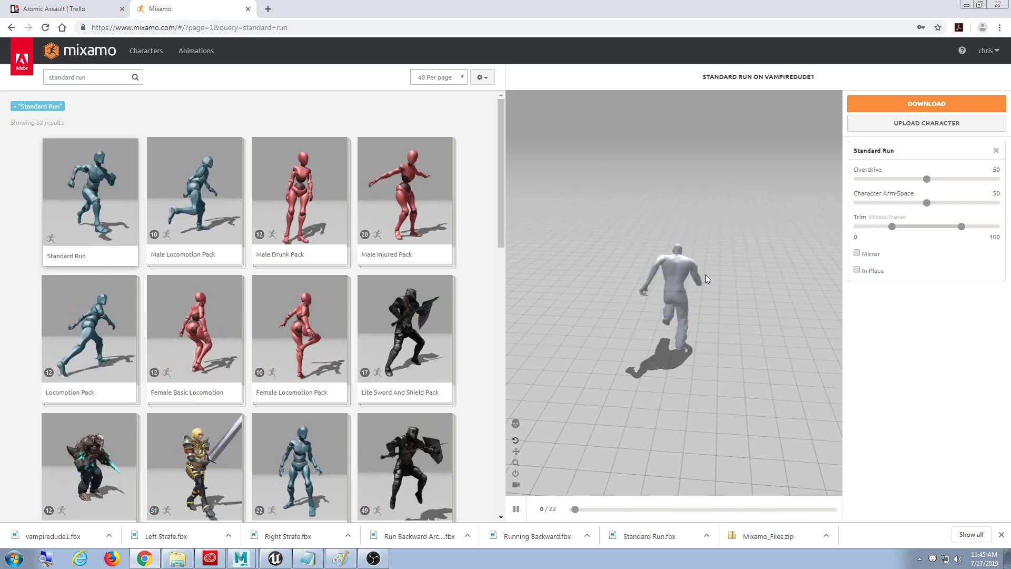
{"action": "left_click", "coordinate": [857, 269]}
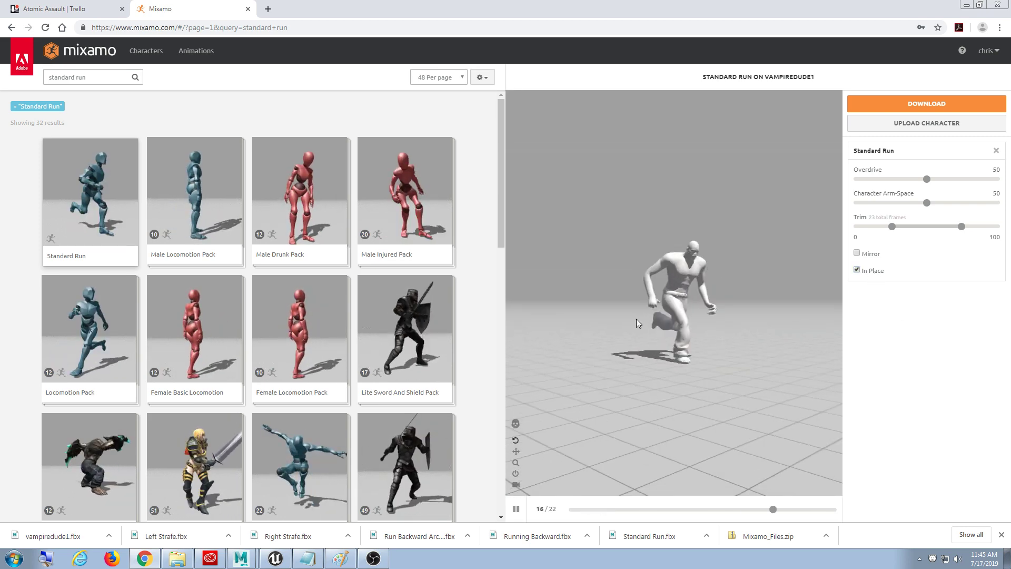
{"action": "left_click_drag", "start_coordinate": [766, 354], "coordinate": [766, 327]}
{"action": "scroll", "coordinate": [731, 321], "scroll_direction": "up", "scroll_amount": 5}
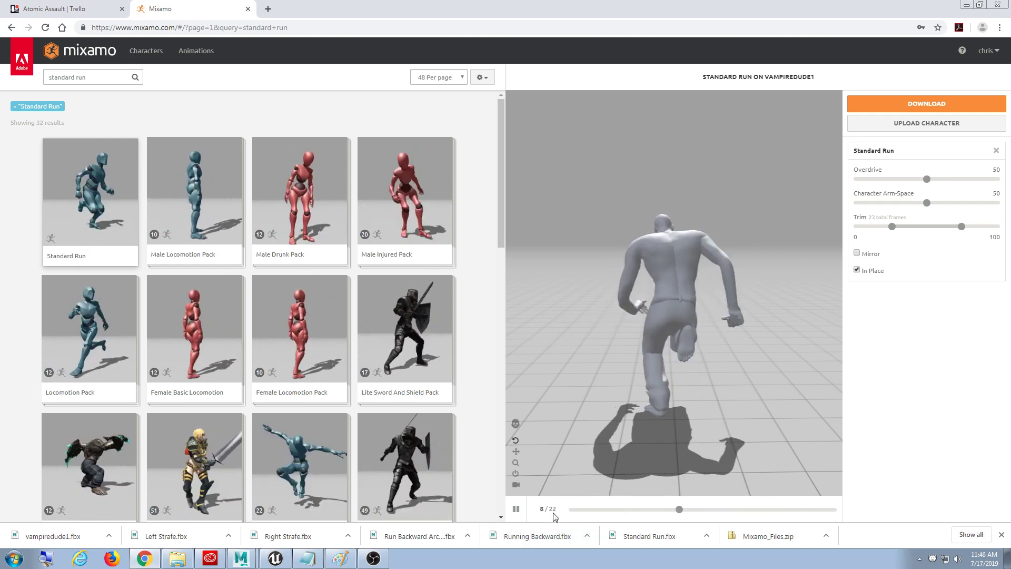
Step: Check Downloads for the Standard Run, Running Backward, Right Strafe and Left Strafe files
{"action": "left_click", "coordinate": [275, 558]}
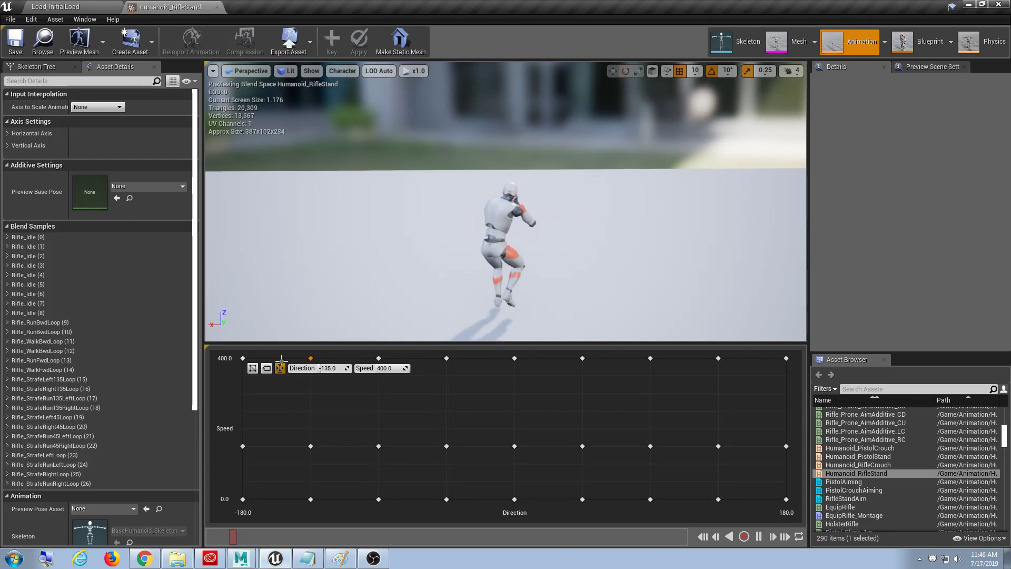
{"action": "left_click", "coordinate": [279, 558]}
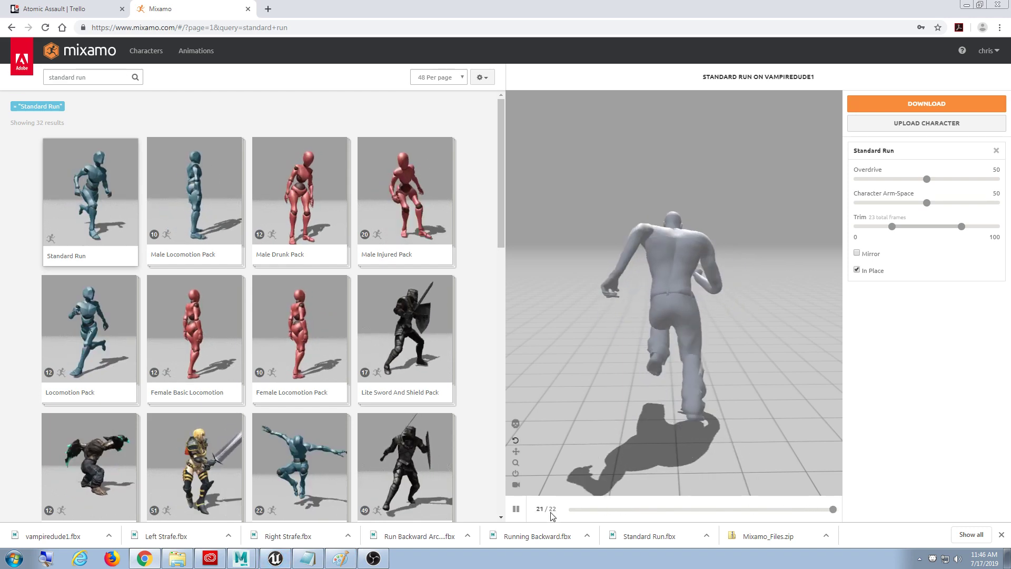
{"action": "left_click", "coordinate": [185, 563]}
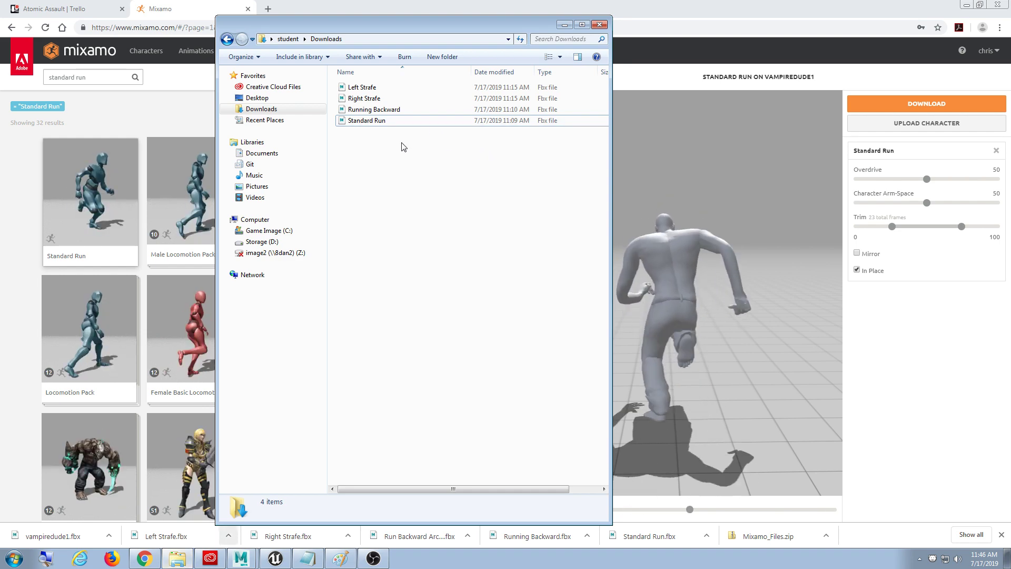
{"action": "left_click", "coordinate": [373, 120]}
{"action": "left_click", "coordinate": [373, 109]}
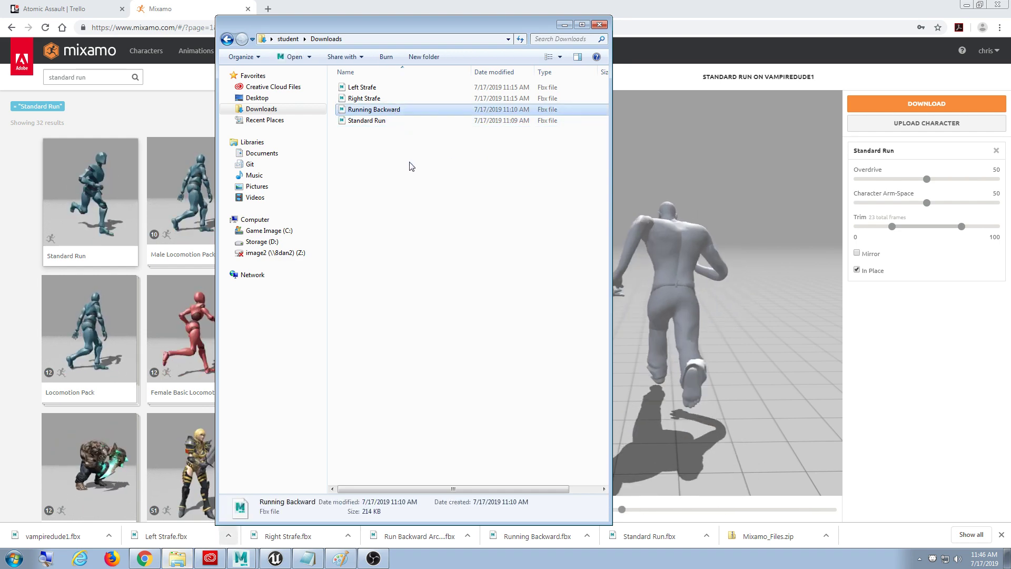
{"action": "left_click", "coordinate": [372, 98]}
{"action": "left_click", "coordinate": [379, 87]}
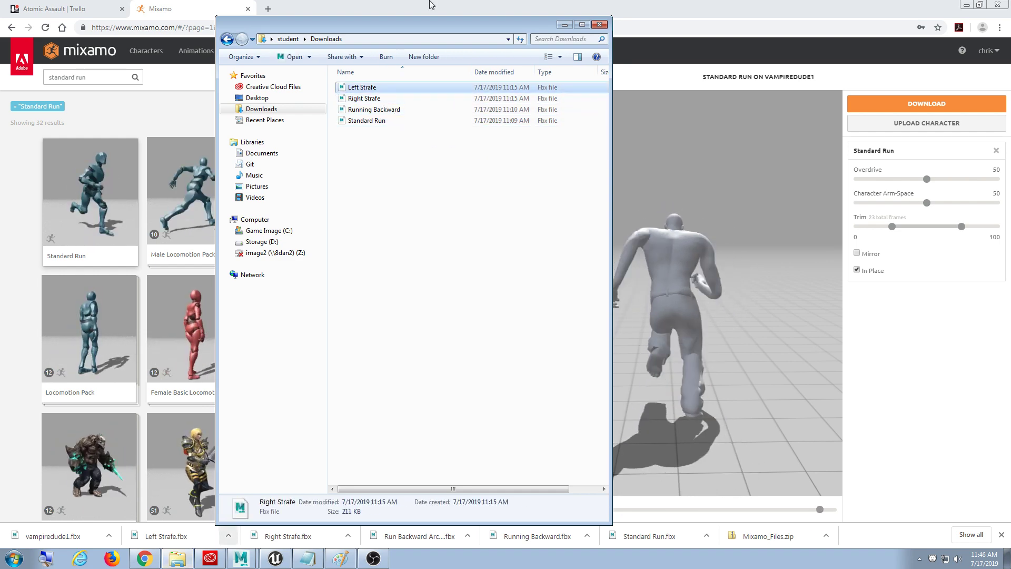
{"action": "left_click", "coordinate": [431, 5]}
{"action": "left_click", "coordinate": [99, 77]}
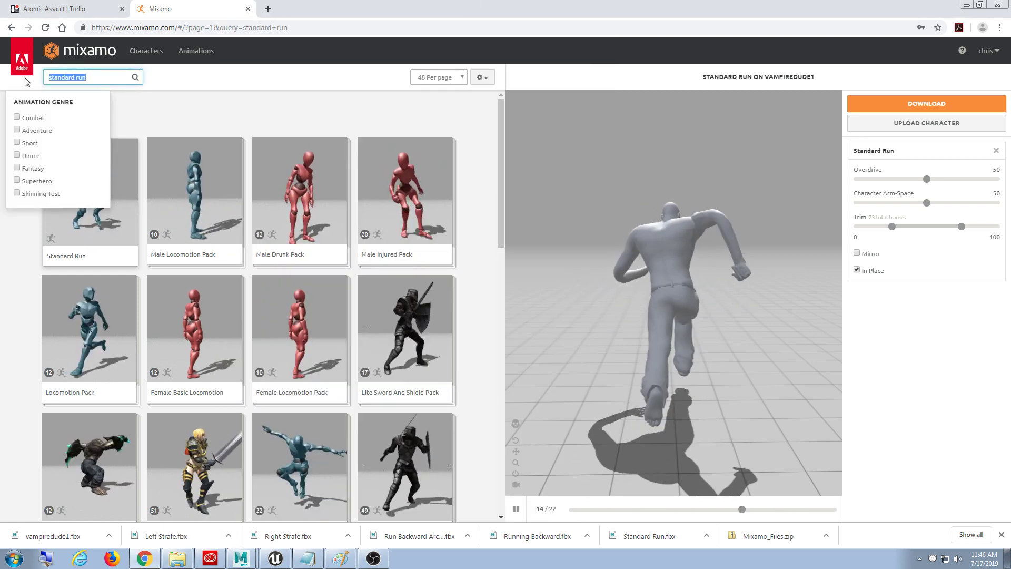
Step: Preview 'running backward' on the character in place with lowered Overdrive, orbiting to view it
{"action": "type", "text": "running backward"}
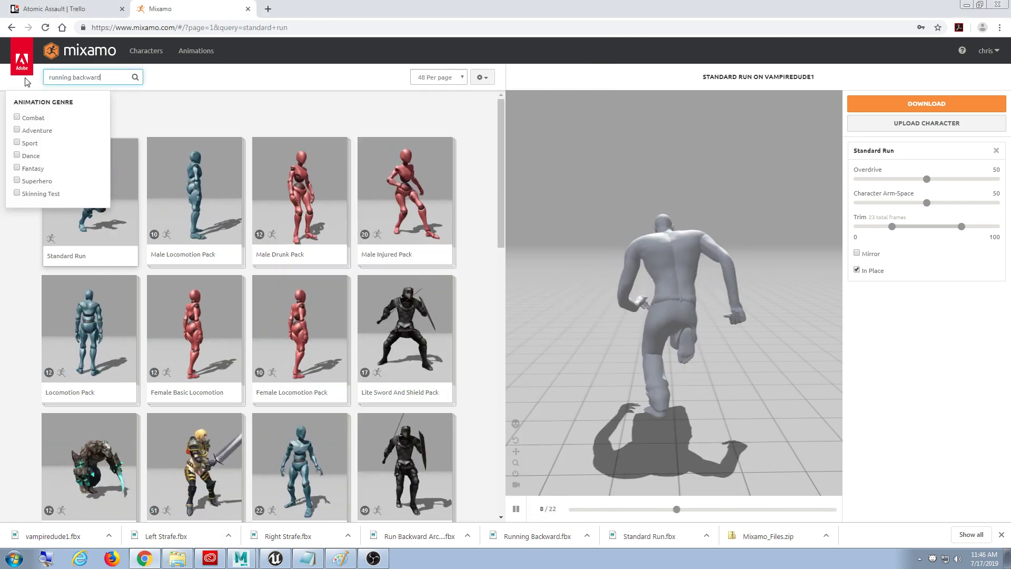
{"action": "key", "text": "Return"}
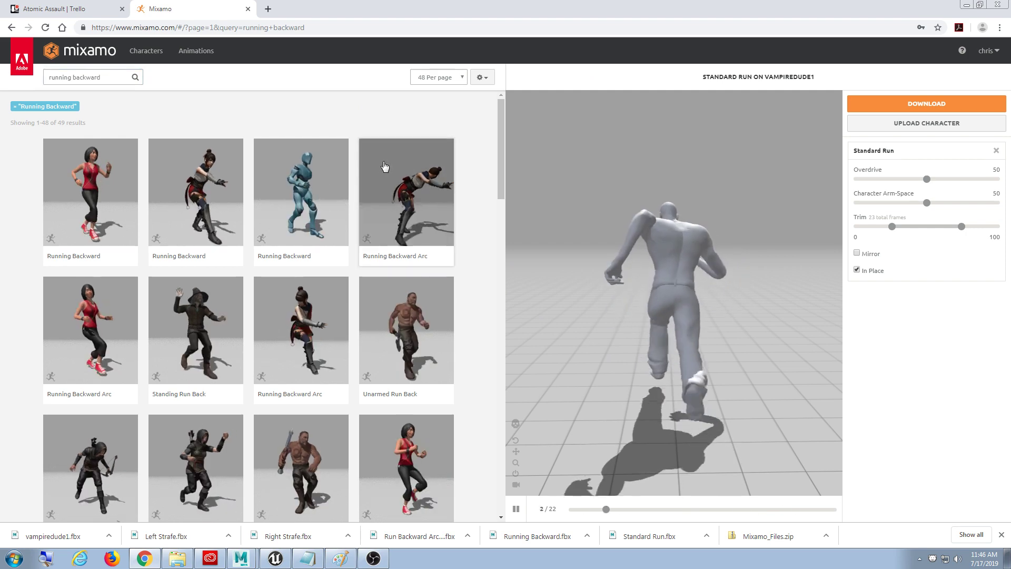
{"action": "left_click", "coordinate": [332, 190]}
{"action": "left_click", "coordinate": [857, 270]}
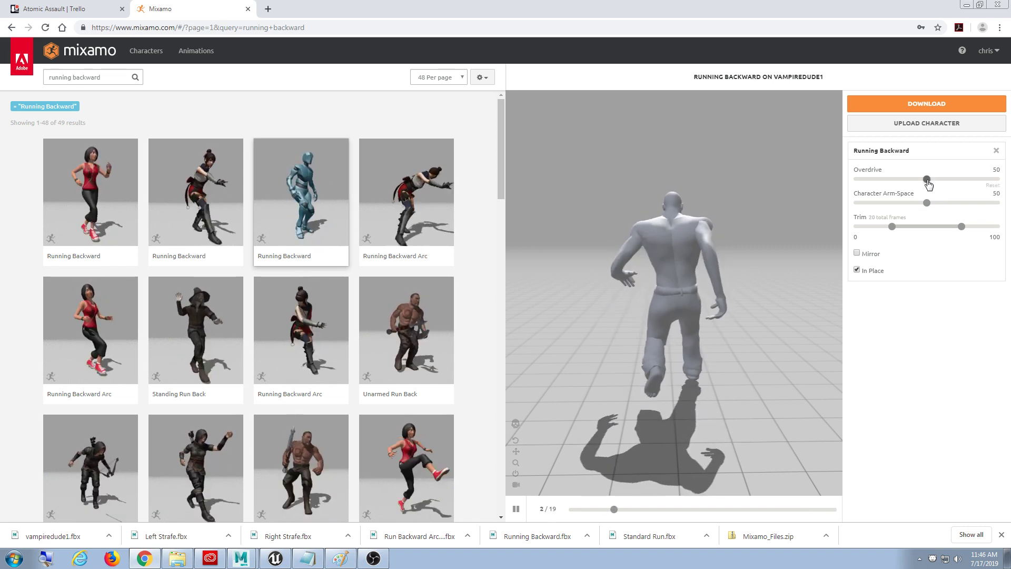
{"action": "left_click_drag", "start_coordinate": [928, 183], "coordinate": [910, 185]}
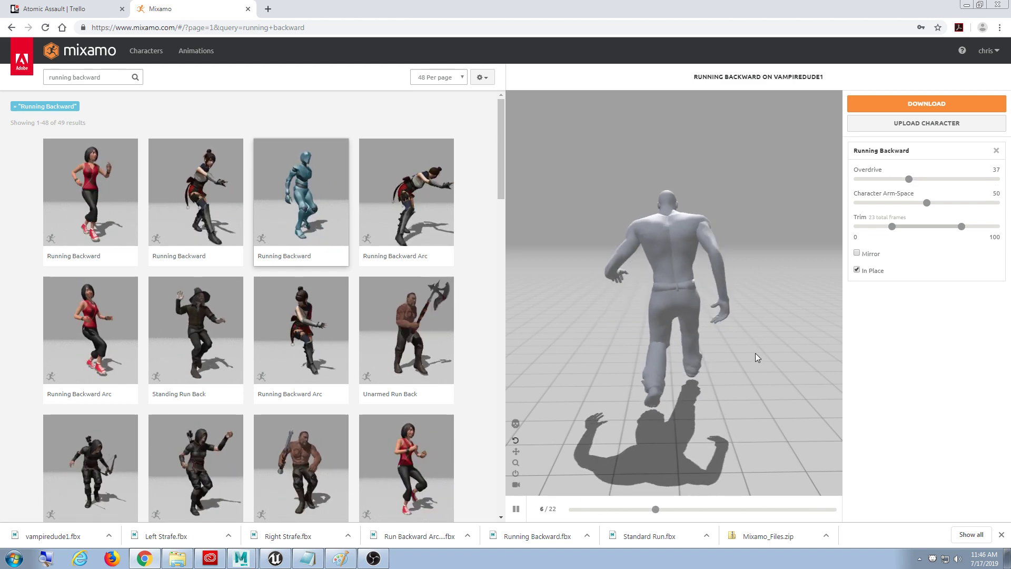
{"action": "left_click_drag", "start_coordinate": [715, 347], "coordinate": [743, 346]}
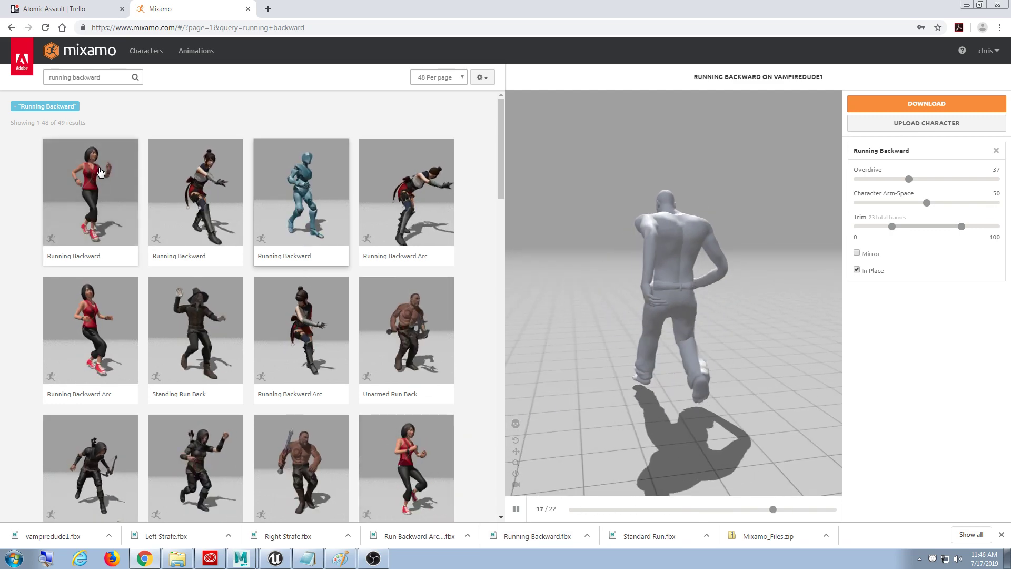
{"action": "left_click_drag", "start_coordinate": [103, 77], "coordinate": [1, 79]}
Step: Apply Left Strafe in place with Overdrive lowered to 39, then switch to Unreal
{"action": "type", "text": "stra"}
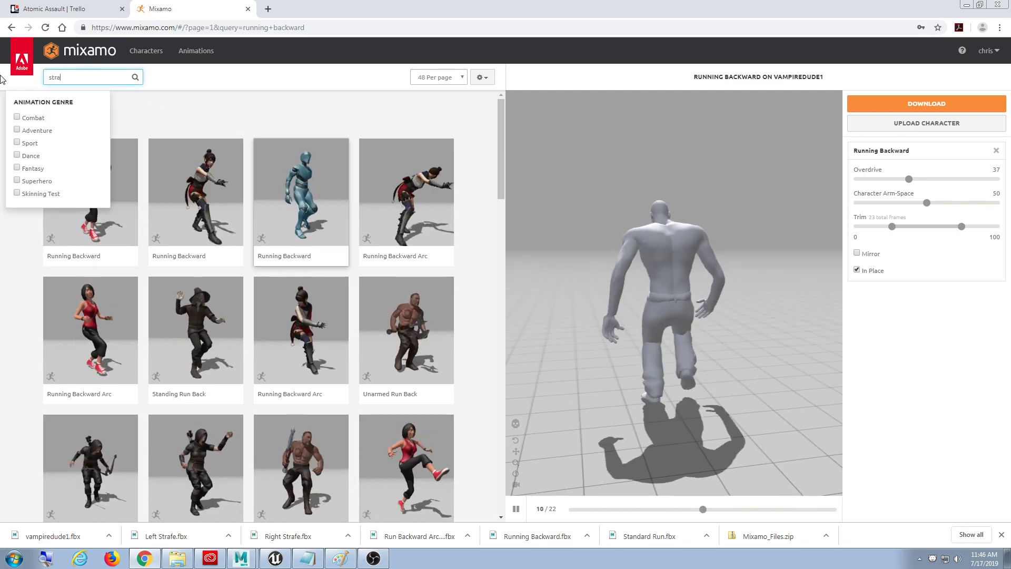
{"action": "type", "text": "fe"}
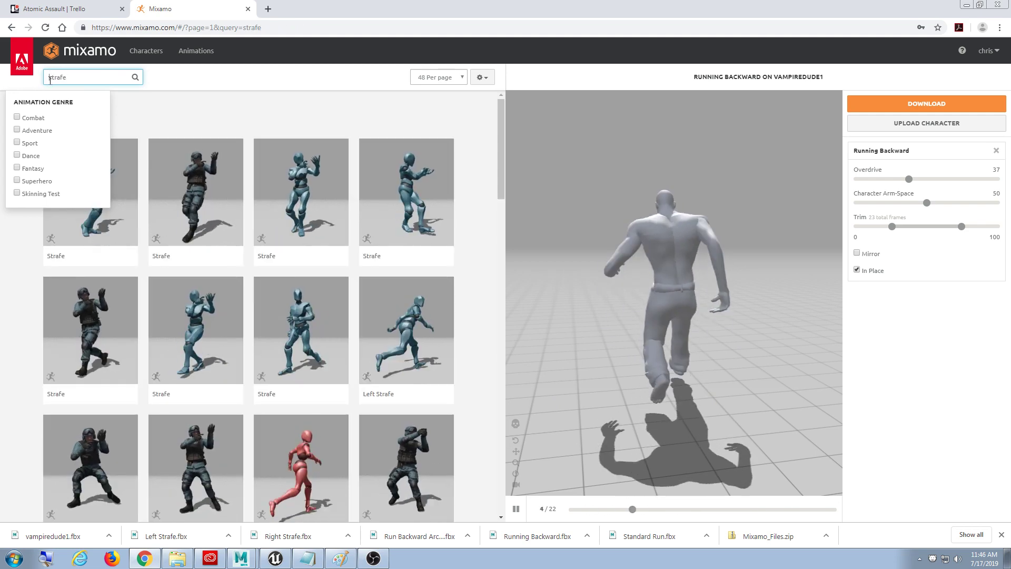
{"action": "type", "text": "left"}
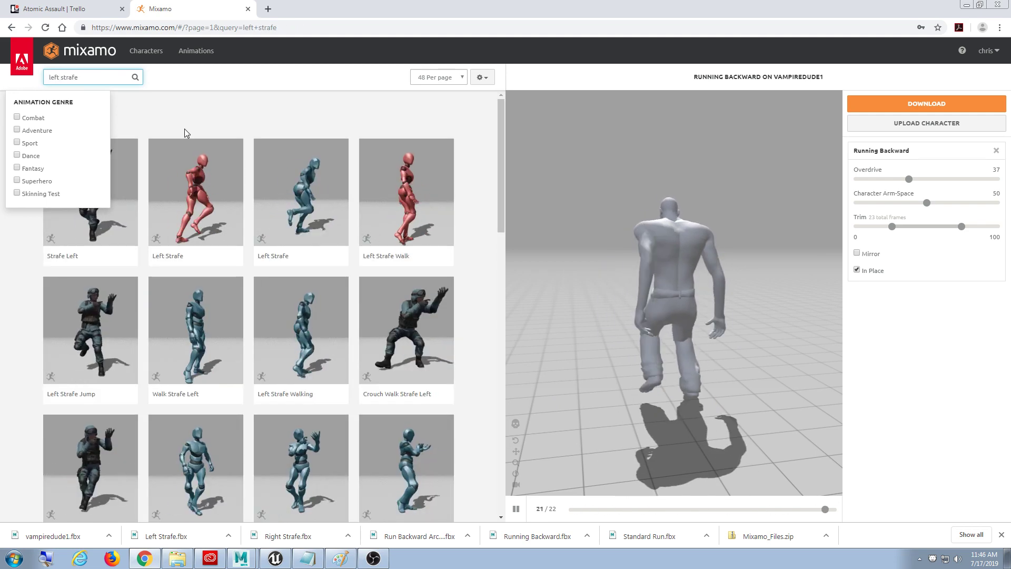
{"action": "left_click", "coordinate": [343, 248]}
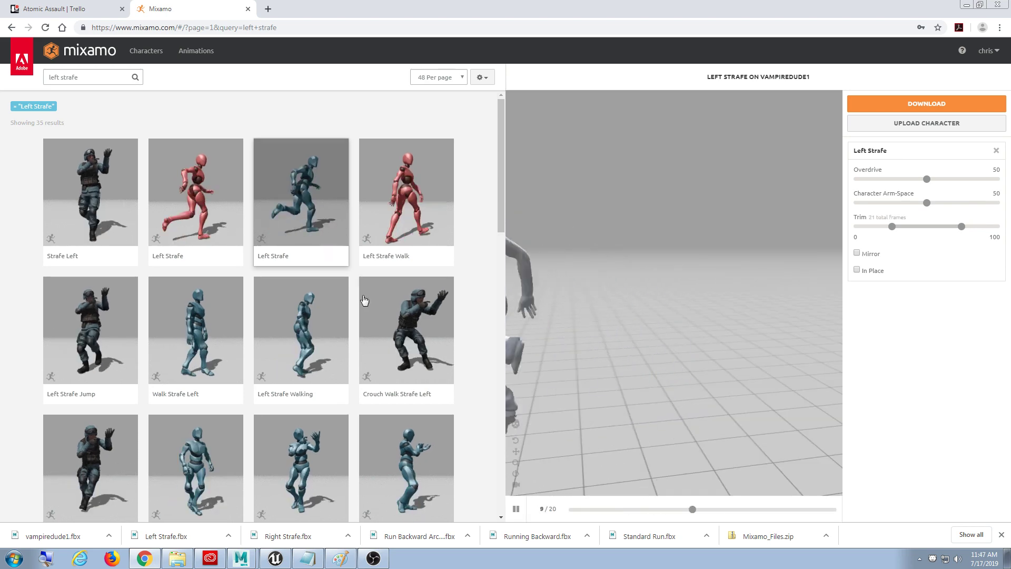
{"action": "left_click", "coordinate": [857, 269]}
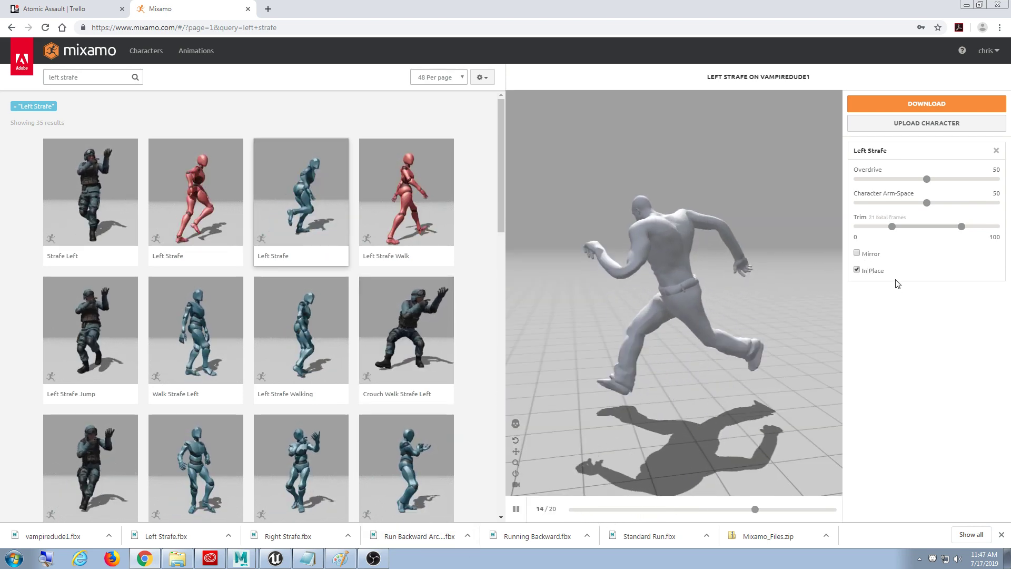
{"action": "left_click_drag", "start_coordinate": [928, 179], "coordinate": [912, 179]}
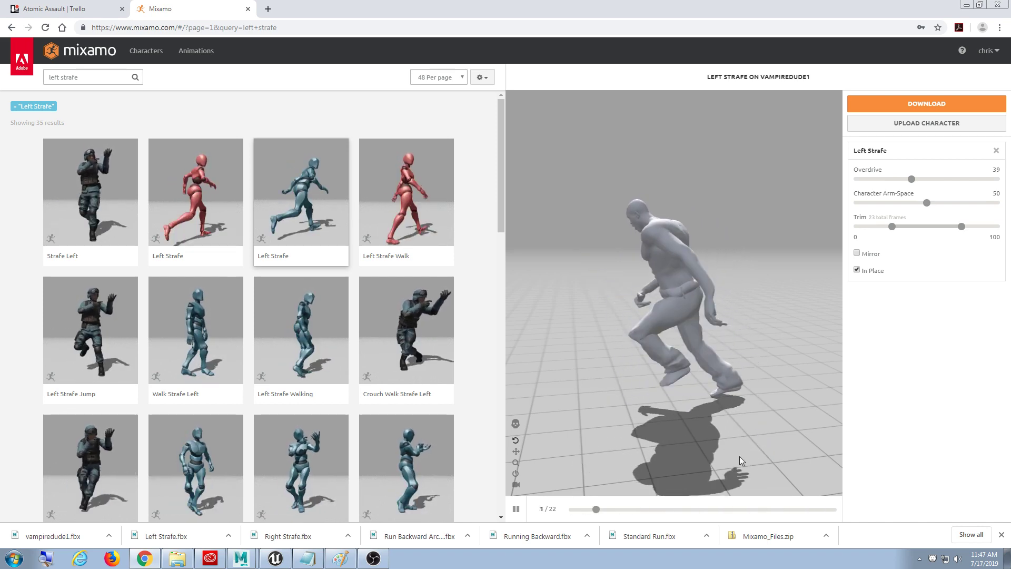
{"action": "left_click", "coordinate": [274, 561]}
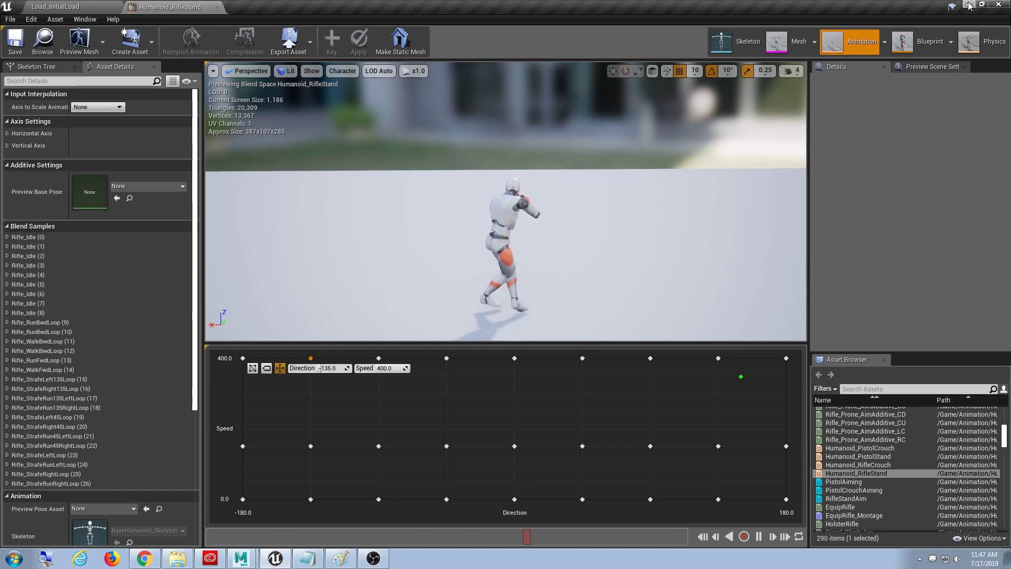
Step: In Maya, close Tool Settings, Hypergraph and Graph Editor, and minimize the Mixamo rig window
{"action": "left_click", "coordinate": [969, 4]}
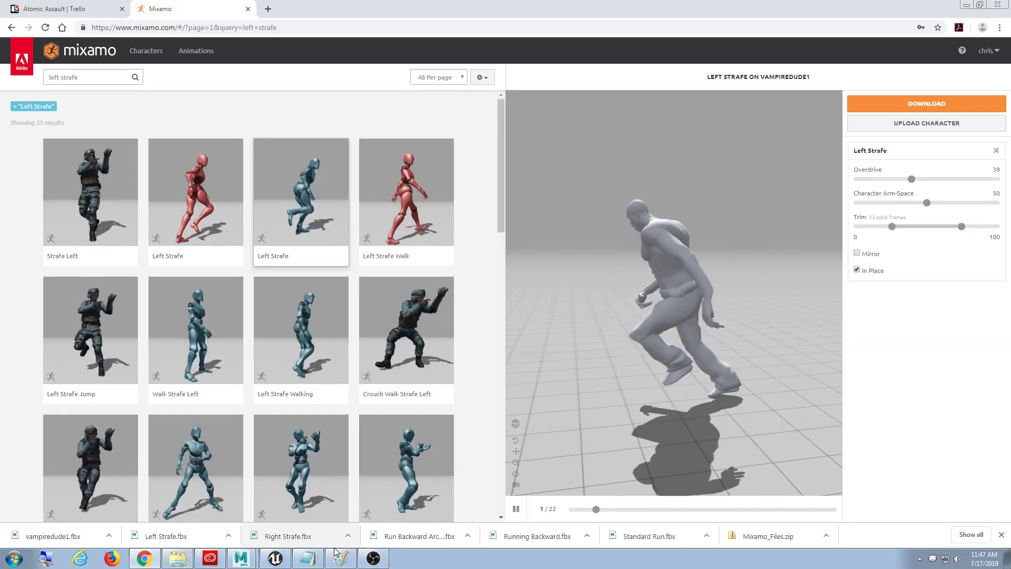
{"action": "left_click", "coordinate": [242, 558]}
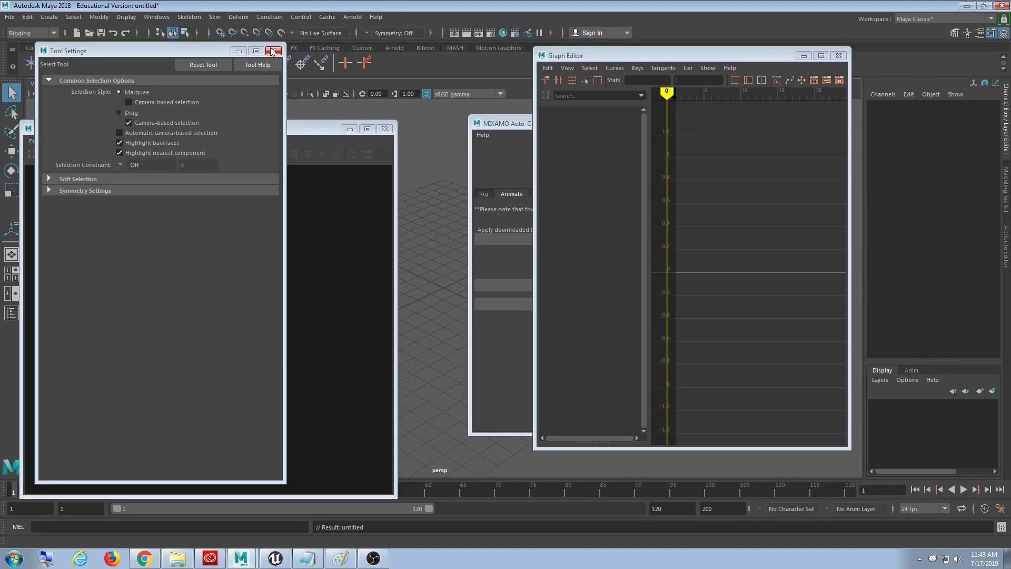
{"action": "left_click", "coordinate": [273, 51]}
{"action": "left_click", "coordinate": [385, 130]}
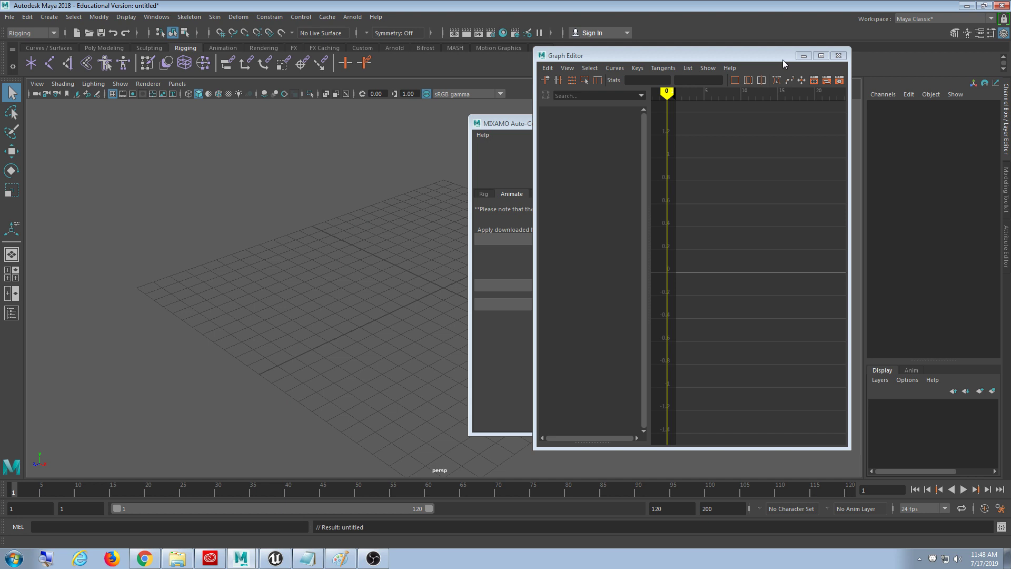
{"action": "left_click", "coordinate": [839, 56]}
{"action": "left_click", "coordinate": [770, 125]}
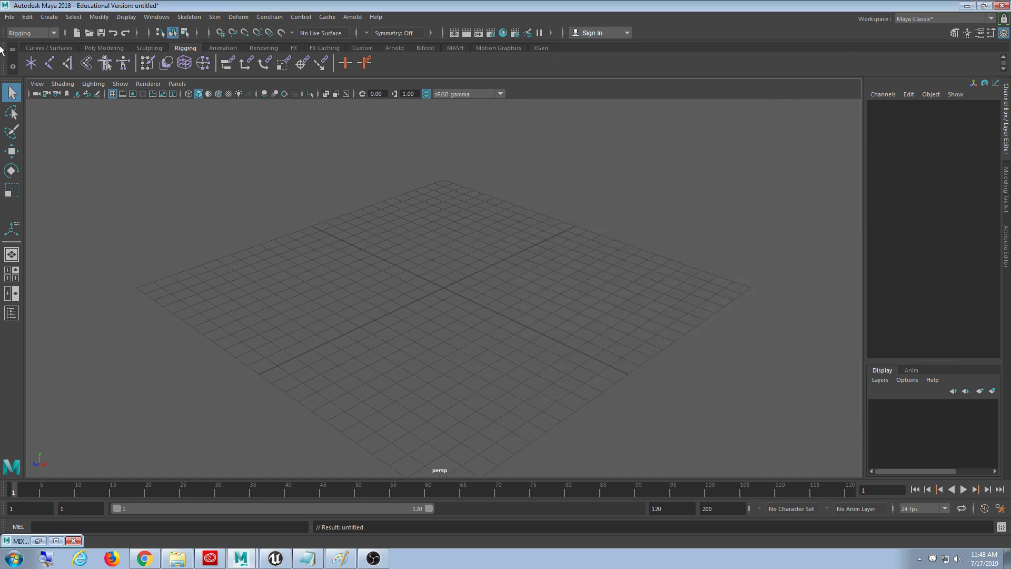
Step: Open Maya's File > Import dialog, then switch back to Mixamo
{"action": "left_click", "coordinate": [10, 18]}
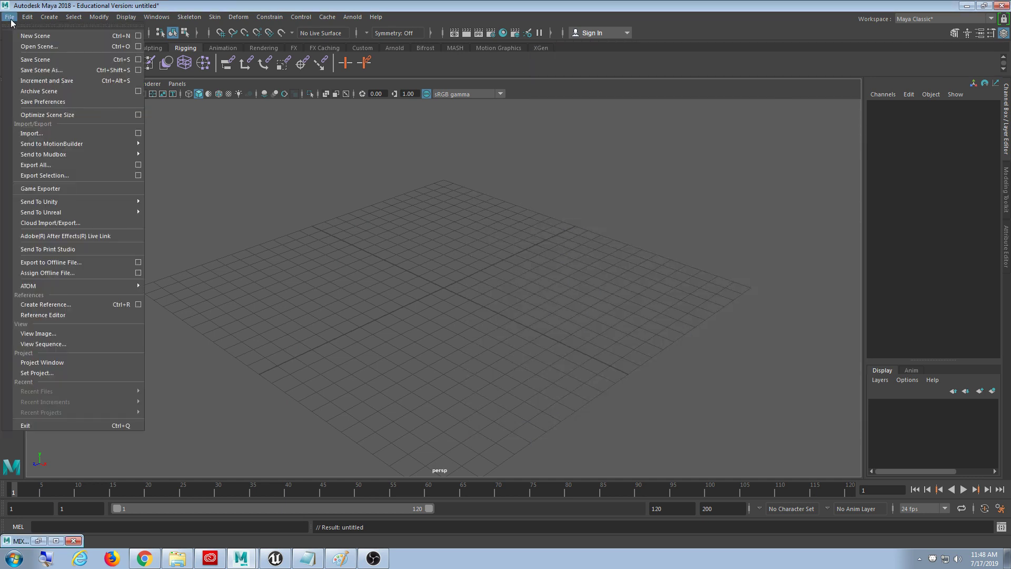
{"action": "left_click", "coordinate": [54, 136]}
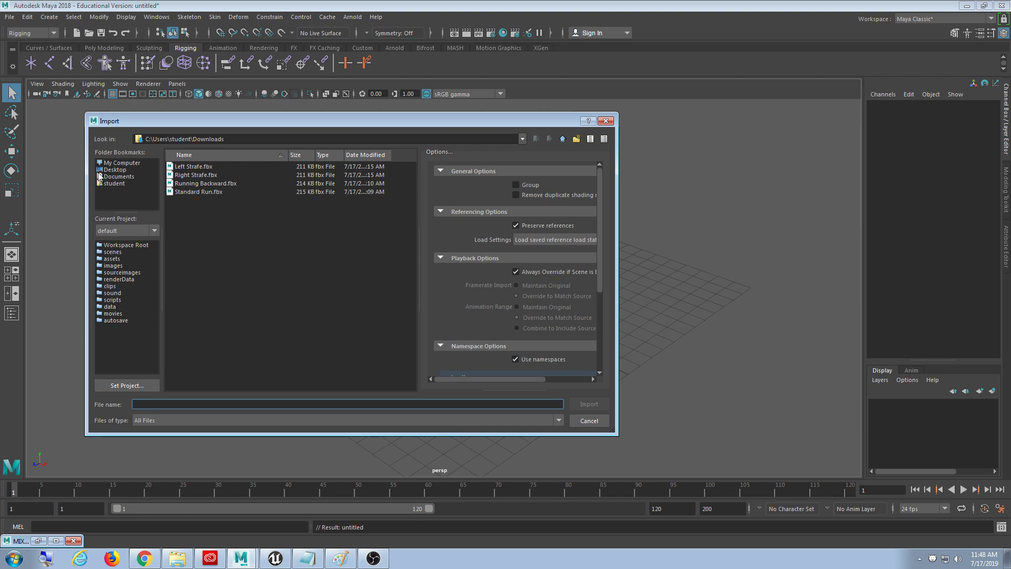
{"action": "left_click", "coordinate": [139, 561]}
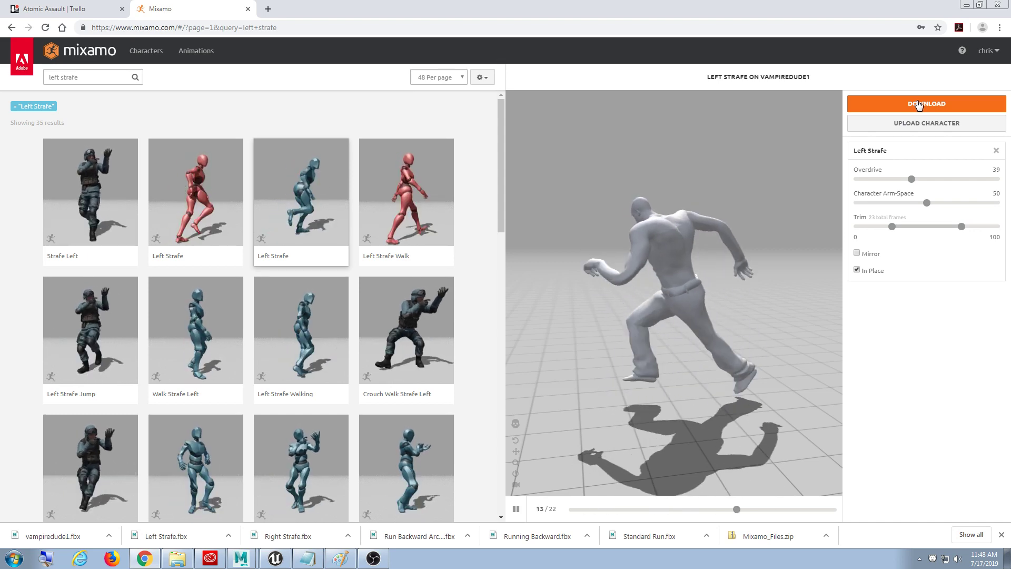
Step: Set Left Strafe's download to Without Skin, then cancel it and close the animation
{"action": "left_click", "coordinate": [917, 105]}
{"action": "left_click", "coordinate": [620, 148]}
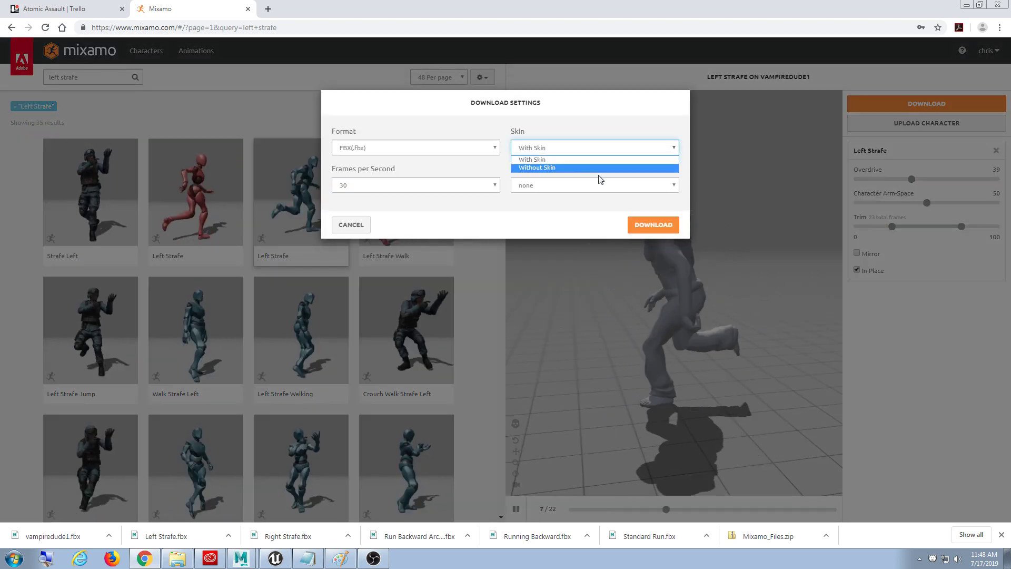
{"action": "left_click", "coordinate": [590, 165]}
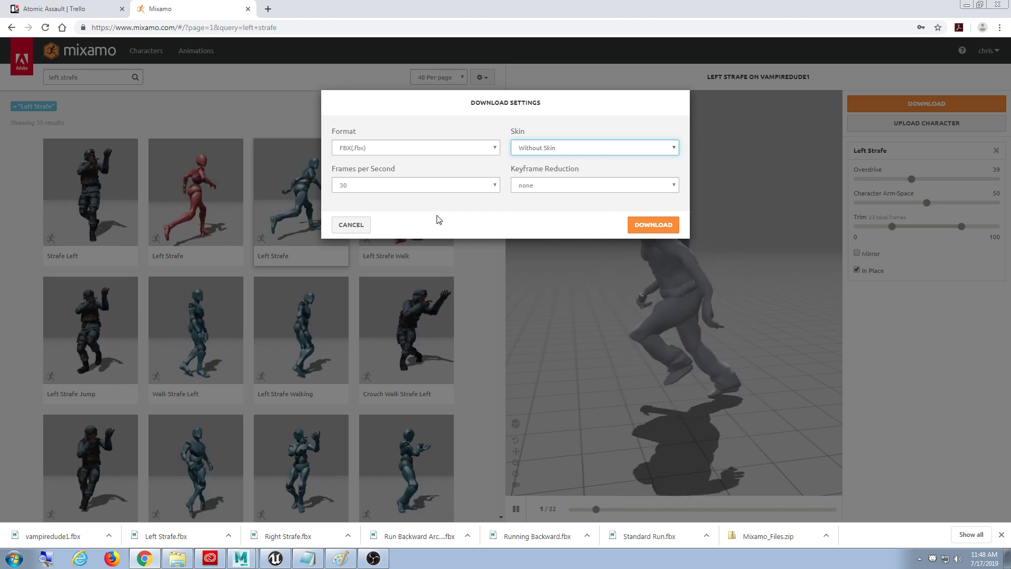
{"action": "left_click", "coordinate": [998, 159]}
{"action": "left_click", "coordinate": [998, 156]}
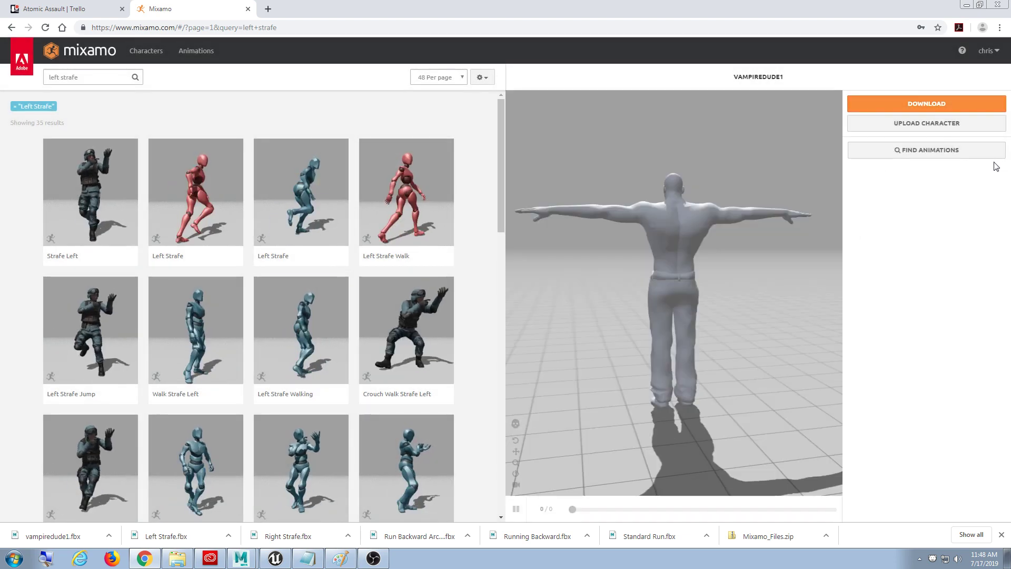
Step: Download the bare vampiredude1 character with a changed pose and confirm it in Downloads
{"action": "left_click", "coordinate": [916, 105]}
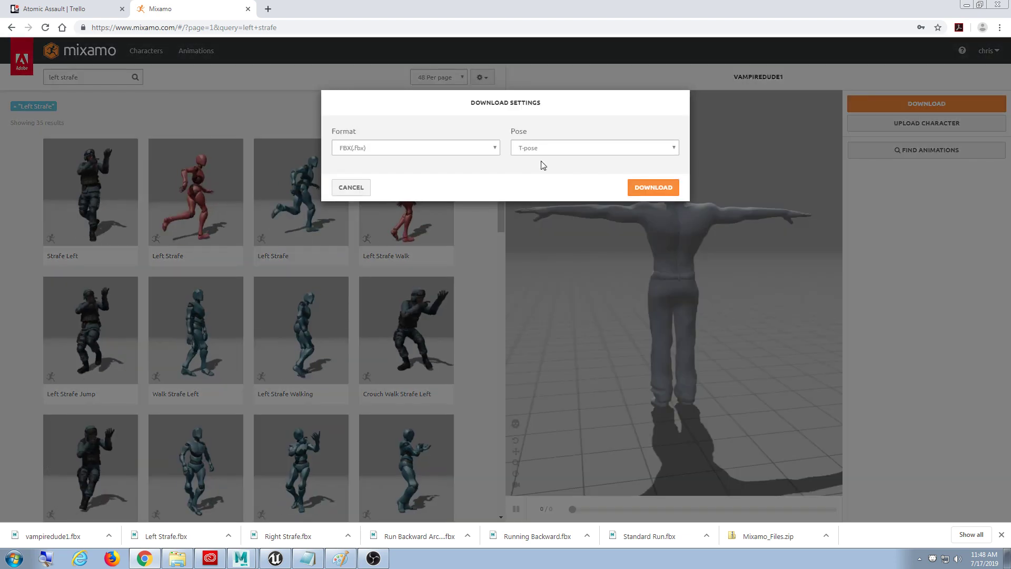
{"action": "key", "text": "Down"}
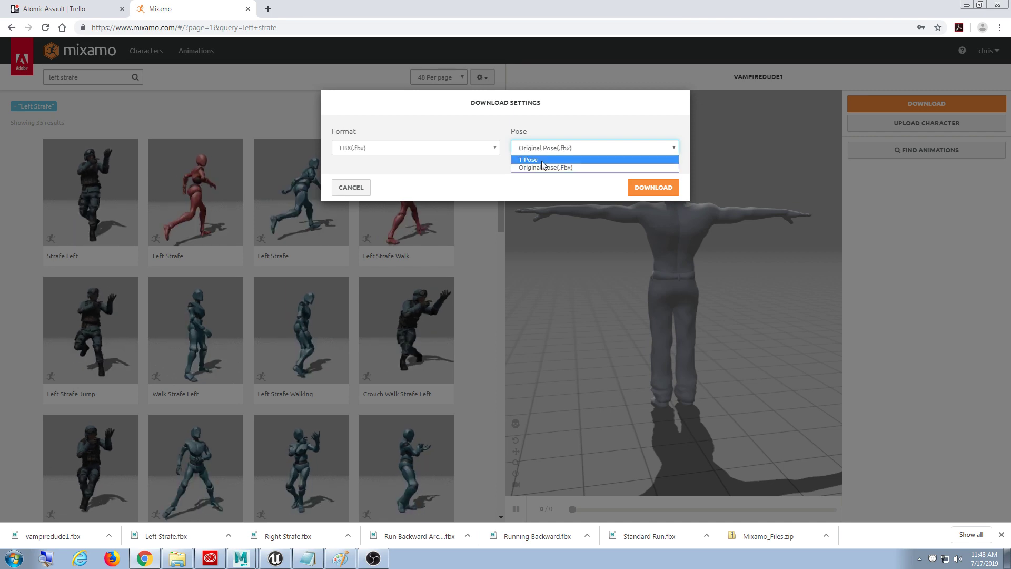
{"action": "left_click", "coordinate": [666, 188]}
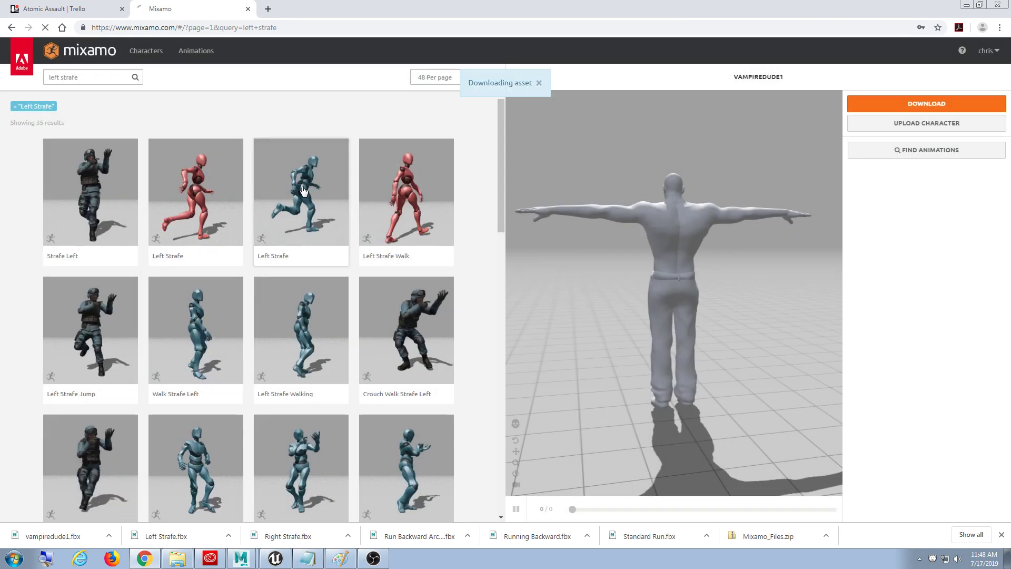
{"action": "left_click", "coordinate": [178, 558]}
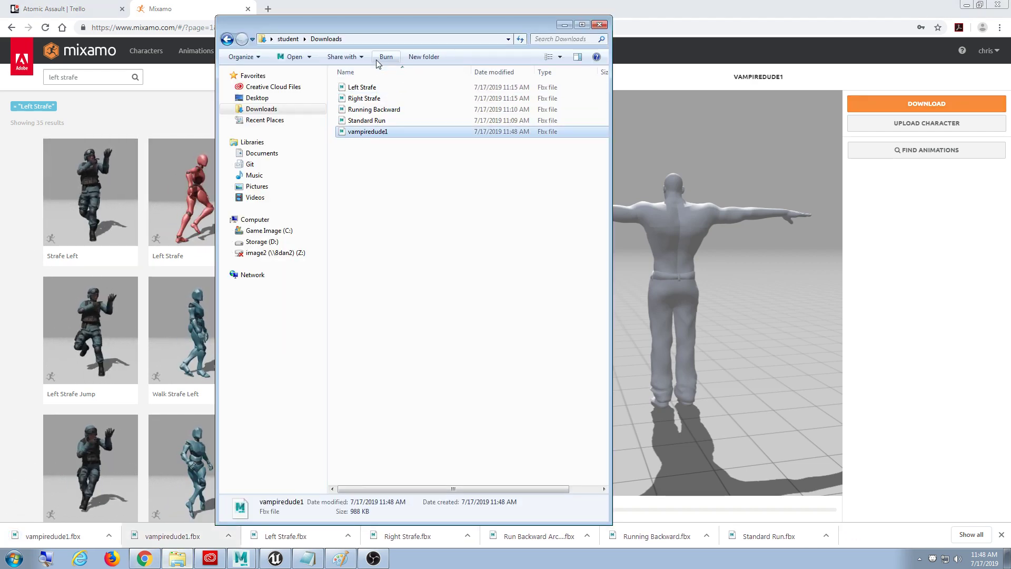
{"action": "left_click", "coordinate": [520, 4]}
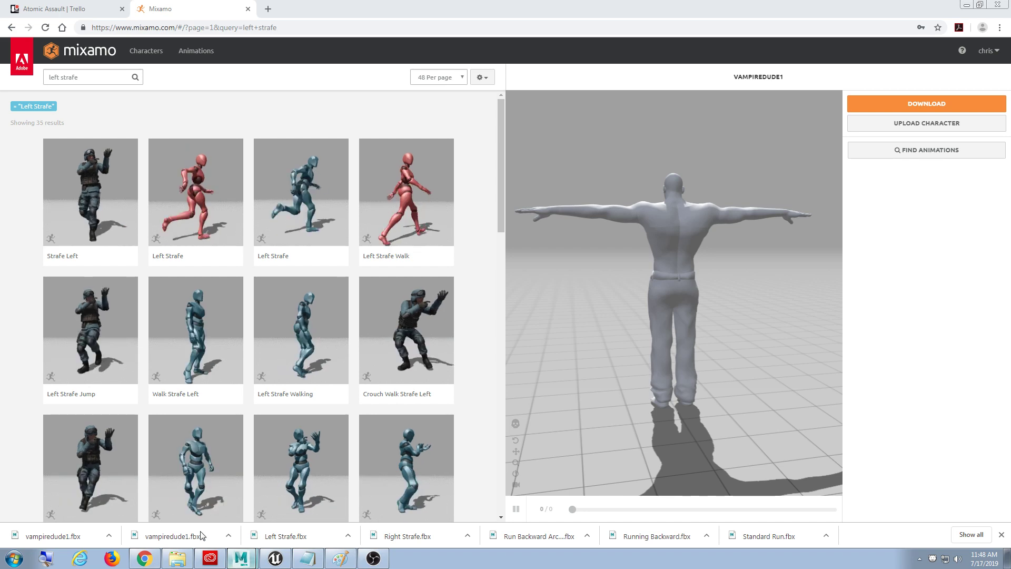
Step: Import vampiredude1.fbx from the waiting Import dialog and zoom out on the character
{"action": "left_click", "coordinate": [243, 562]}
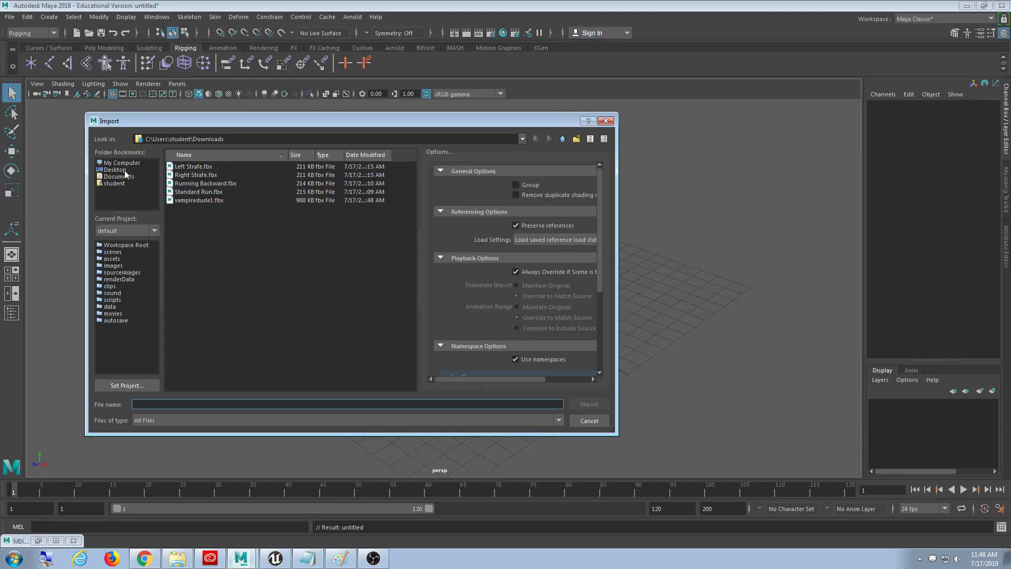
{"action": "double_click", "coordinate": [195, 203]}
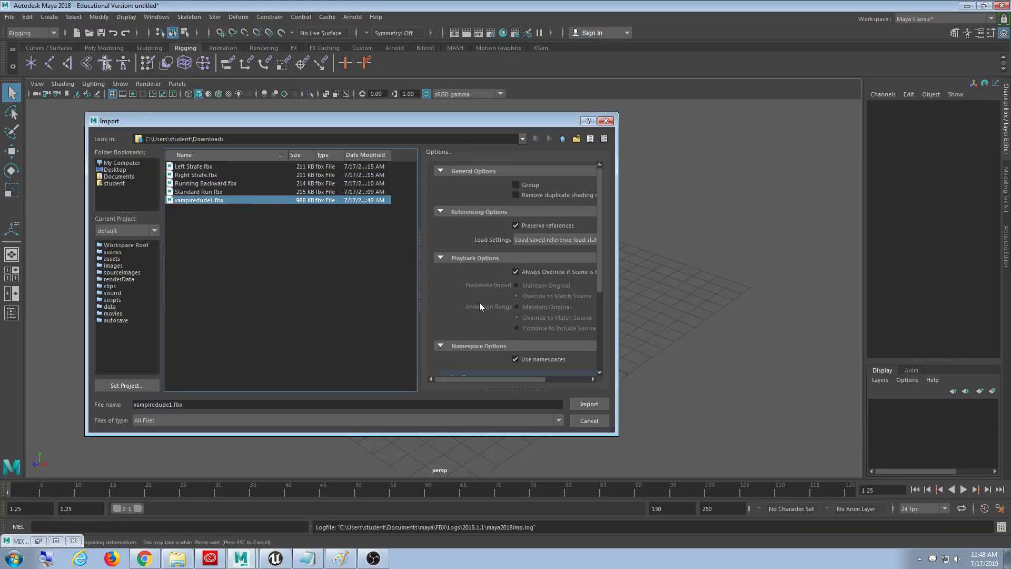
{"action": "scroll", "coordinate": [564, 327], "scroll_direction": "down", "scroll_amount": 5}
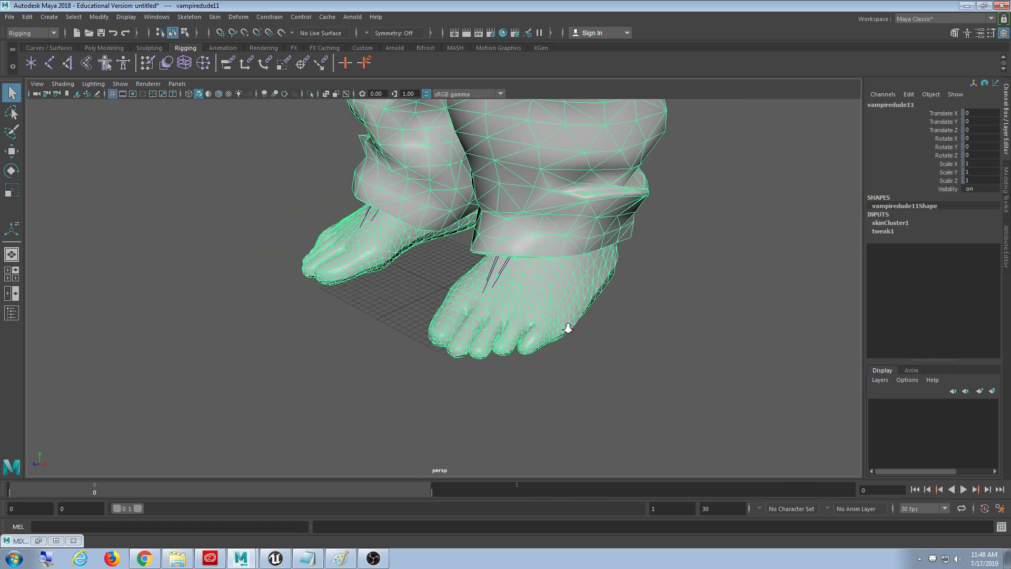
{"action": "scroll", "coordinate": [562, 213], "scroll_direction": "down", "scroll_amount": 3}
{"action": "scroll", "coordinate": [561, 213], "scroll_direction": "down", "scroll_amount": 3}
Step: Tumble to face the whole character, deselect it and restore the Mixamo Auto-Control-Rig window
{"action": "left_click_drag", "start_coordinate": [544, 327], "coordinate": [429, 302], "text": "alt"}
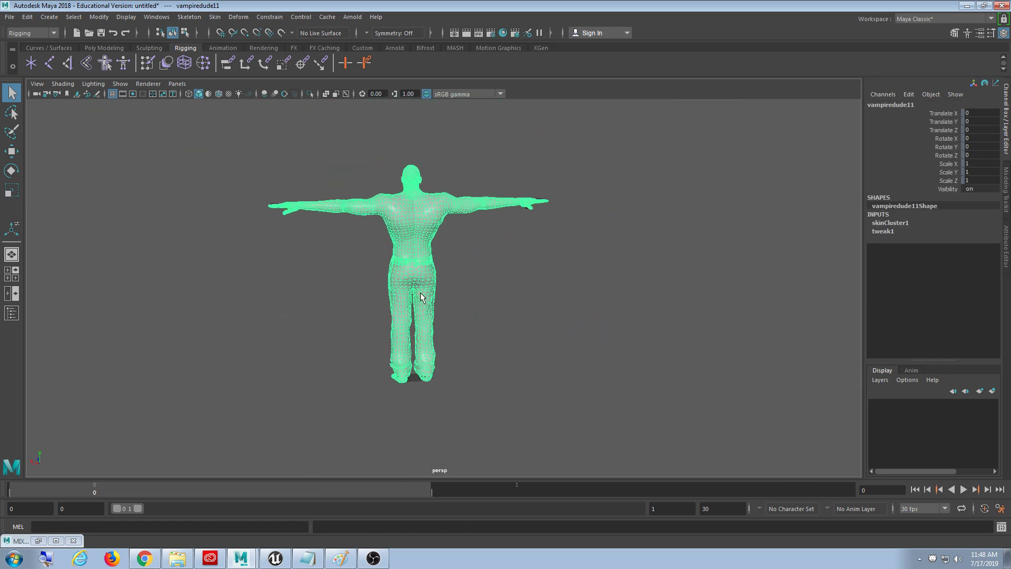
{"action": "left_click", "coordinate": [525, 276]}
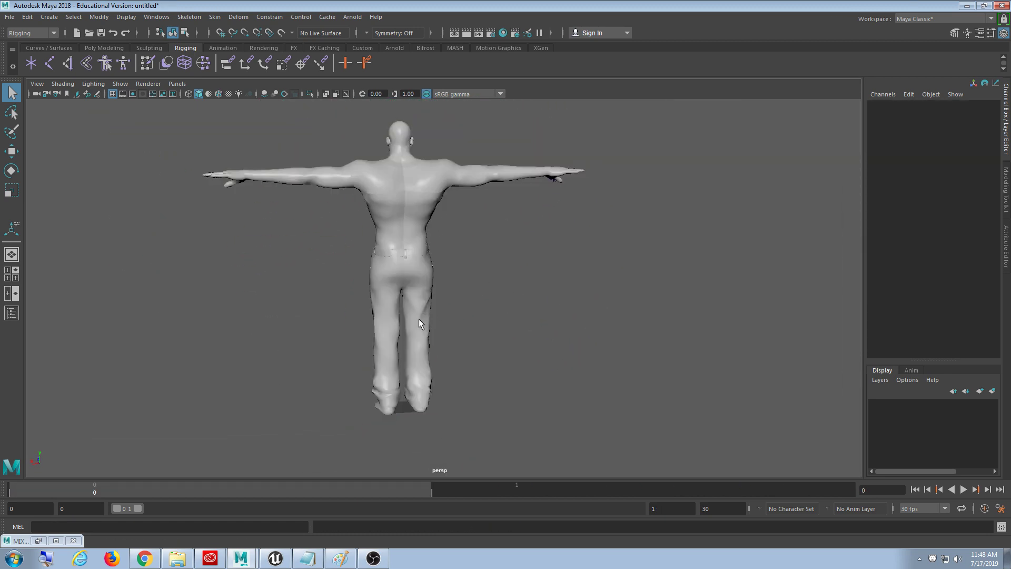
{"action": "left_click", "coordinate": [38, 541]}
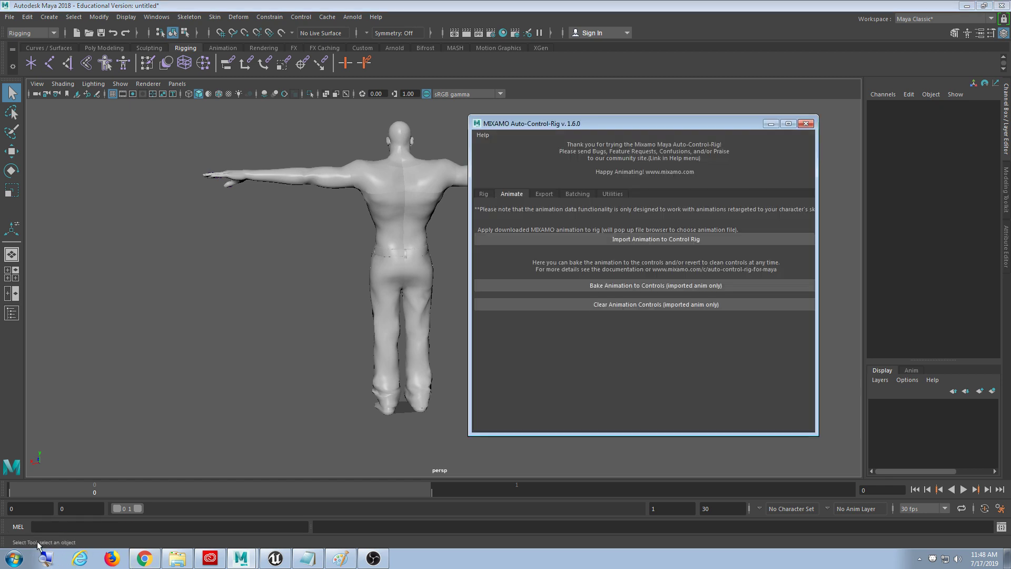
Step: Apply the vampiredude1.fbx animation through Import Animation to Control Rig and minimize the rig window
{"action": "left_click", "coordinate": [688, 240]}
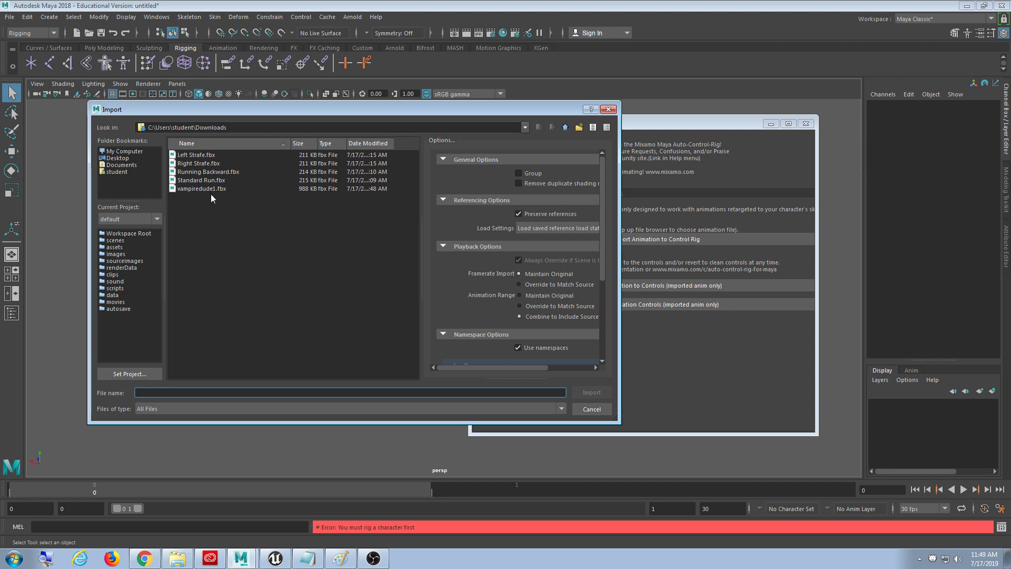
{"action": "double_click", "coordinate": [211, 188]}
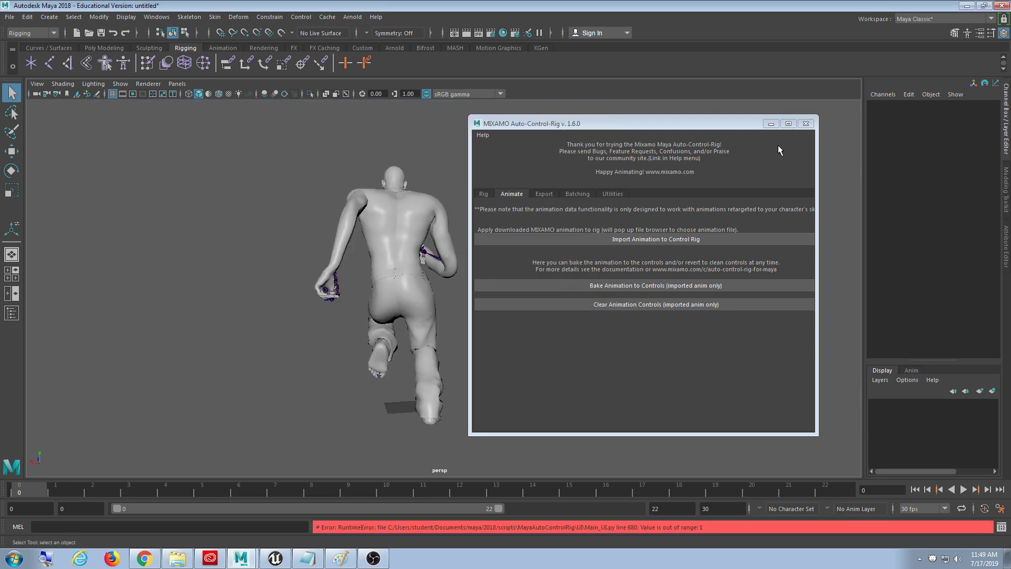
{"action": "left_click", "coordinate": [772, 123]}
Step: Play the run cycle, then set the playback end frame to 22
{"action": "key", "text": "alt+v"}
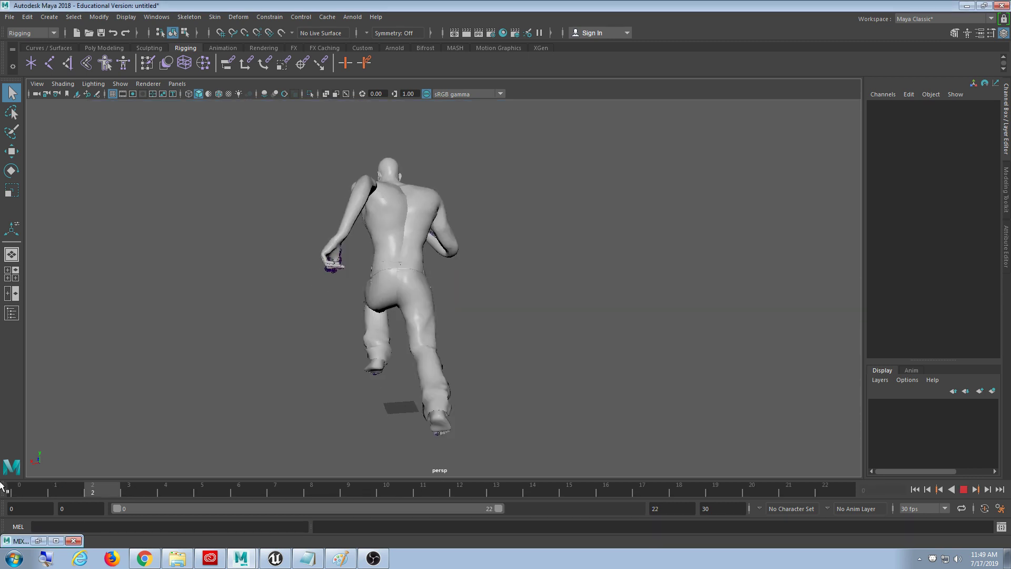
{"action": "left_click", "coordinate": [915, 489]}
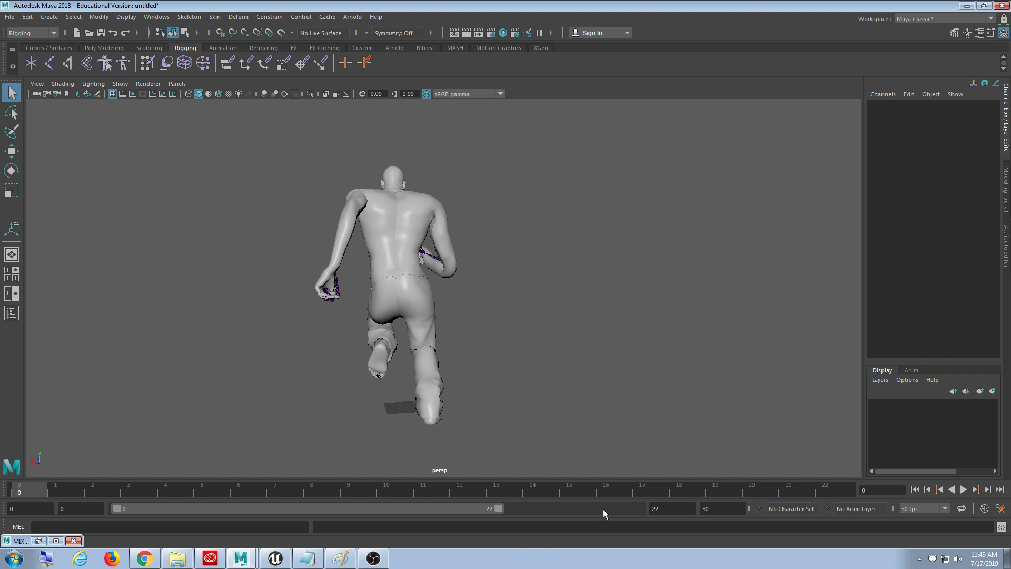
{"action": "left_click", "coordinate": [710, 510]}
{"action": "type", "text": "22"}
{"action": "key", "text": "Return"}
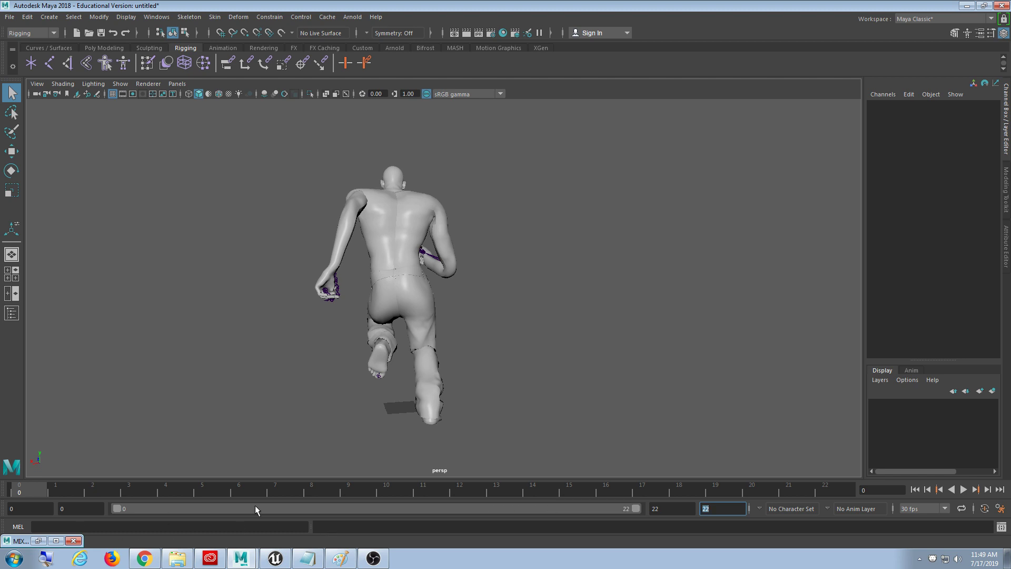
Step: Scrub through the run cycle and review the character in the four-view layout
{"action": "left_click_drag", "start_coordinate": [255, 490], "coordinate": [21, 490]}
{"action": "mouse_move", "coordinate": [500, 362]}
{"action": "left_mouse_down", "text": "alt"}
{"action": "mouse_move", "coordinate": [532, 384]}
{"action": "mouse_move", "coordinate": [537, 345]}
{"action": "left_mouse_up", "text": "alt"}
{"action": "key", "text": "space"}
{"action": "scroll", "coordinate": [333, 248], "scroll_direction": "down", "scroll_amount": 2}
{"action": "scroll", "coordinate": [324, 226], "scroll_direction": "down", "scroll_amount": 4}
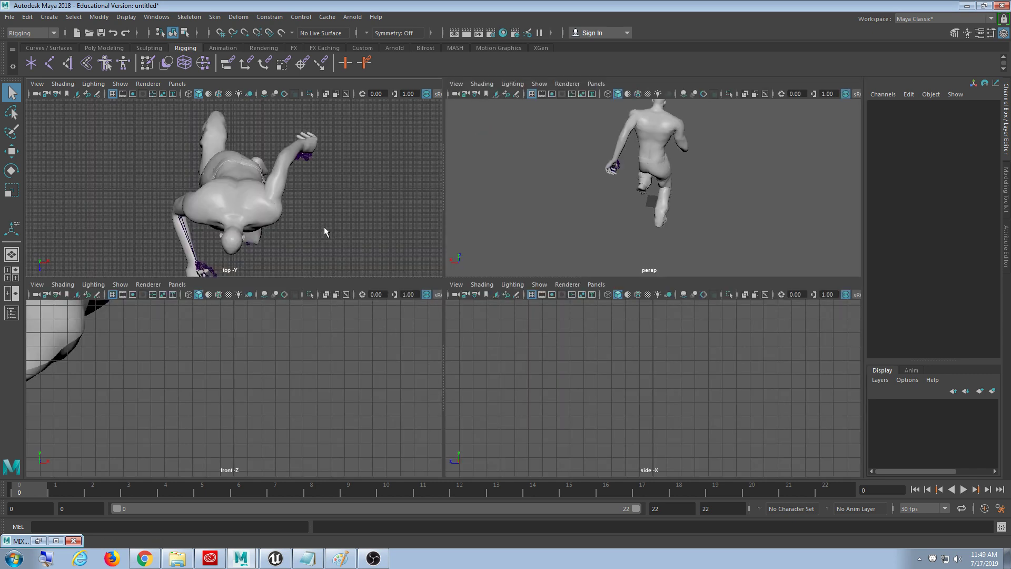
{"action": "scroll", "coordinate": [324, 232], "scroll_direction": "down", "scroll_amount": 3}
{"action": "scroll", "coordinate": [267, 424], "scroll_direction": "down", "scroll_amount": 2}
{"action": "scroll", "coordinate": [273, 384], "scroll_direction": "down", "scroll_amount": 3}
{"action": "scroll", "coordinate": [298, 364], "scroll_direction": "down", "scroll_amount": 2}
Step: Maximize the perspective view and orbit to face the character's back
{"action": "scroll", "coordinate": [646, 367], "scroll_direction": "down", "scroll_amount": 3}
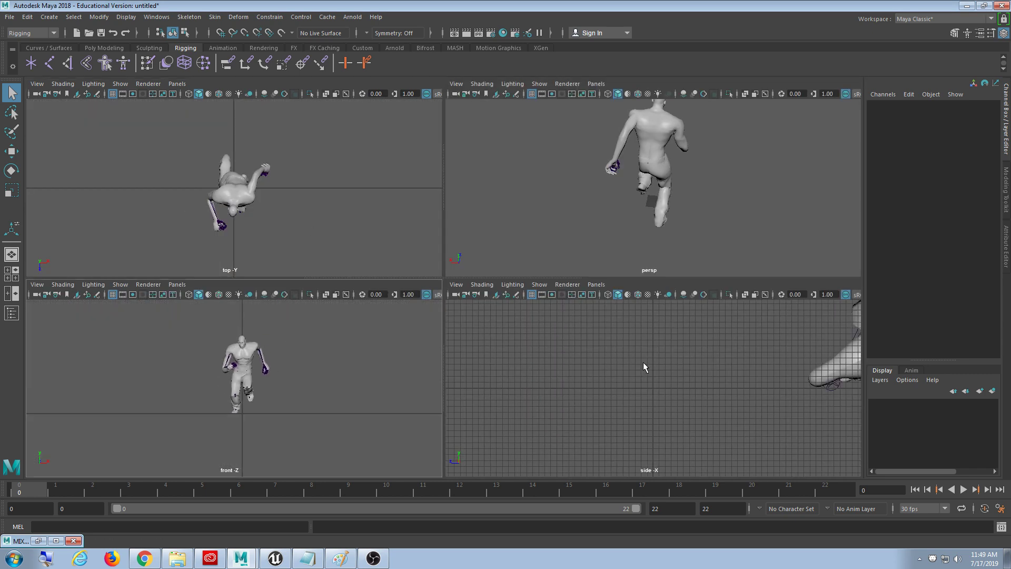
{"action": "scroll", "coordinate": [727, 329], "scroll_direction": "down", "scroll_amount": 3}
{"action": "scroll", "coordinate": [706, 358], "scroll_direction": "down", "scroll_amount": 2}
{"action": "scroll", "coordinate": [696, 384], "scroll_direction": "down", "scroll_amount": 2}
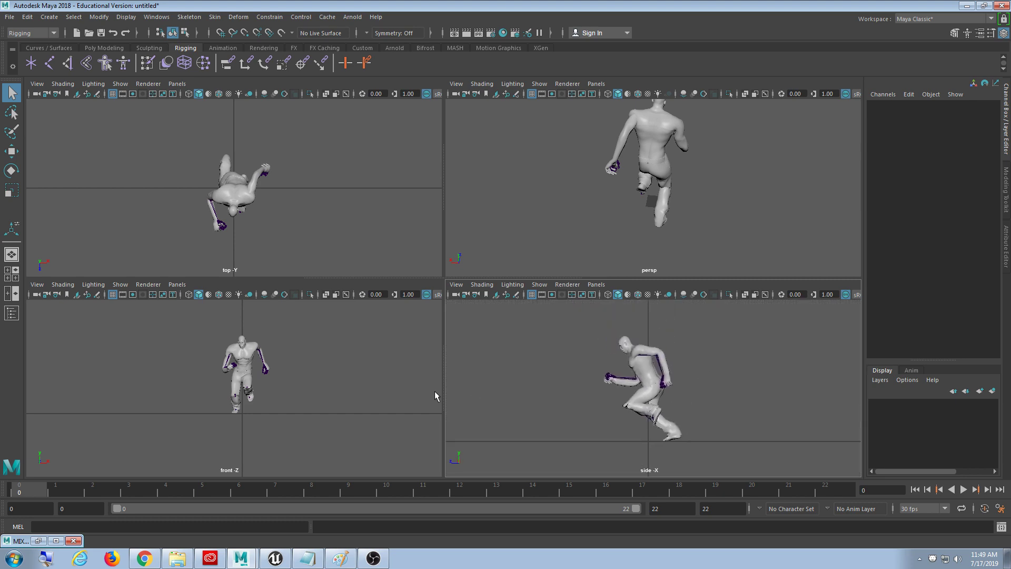
{"action": "left_click_drag", "start_coordinate": [605, 154], "coordinate": [617, 179], "text": "alt"}
{"action": "key", "text": "space"}
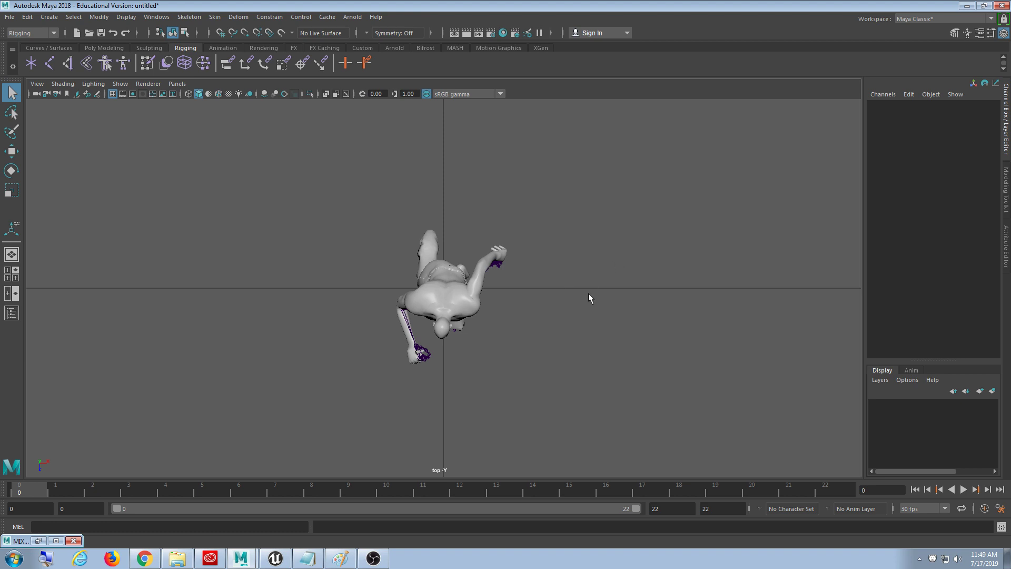
{"action": "key", "text": "space"}
{"action": "key", "text": "space"}
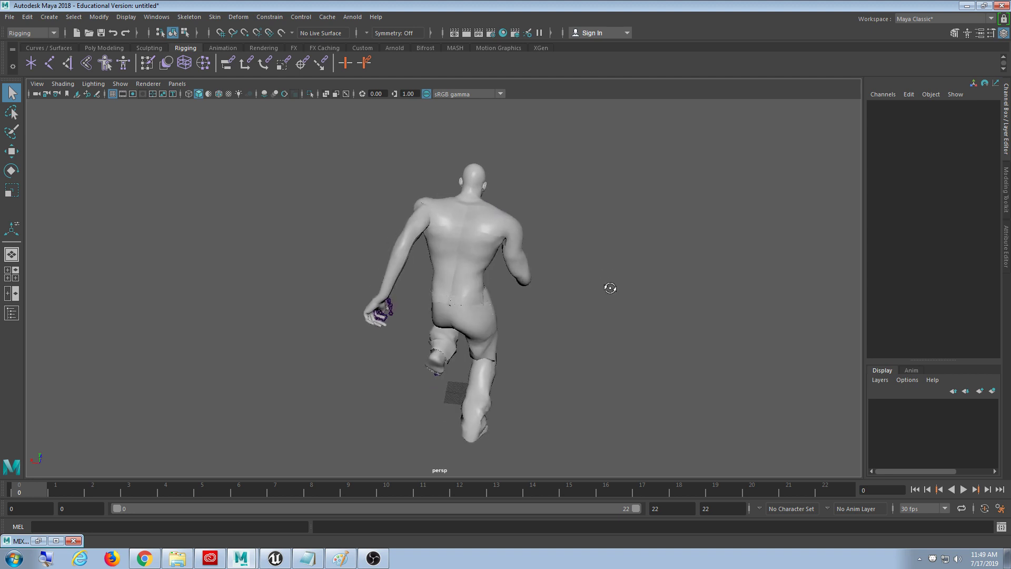
{"action": "mouse_move", "coordinate": [605, 286]}
{"action": "left_mouse_down", "text": "alt"}
{"action": "mouse_move", "coordinate": [603, 259]}
{"action": "mouse_move", "coordinate": [580, 252]}
{"action": "mouse_move", "coordinate": [551, 265]}
{"action": "left_mouse_up", "text": "alt"}
{"action": "scroll", "coordinate": [602, 259], "scroll_direction": "up", "scroll_amount": 3}
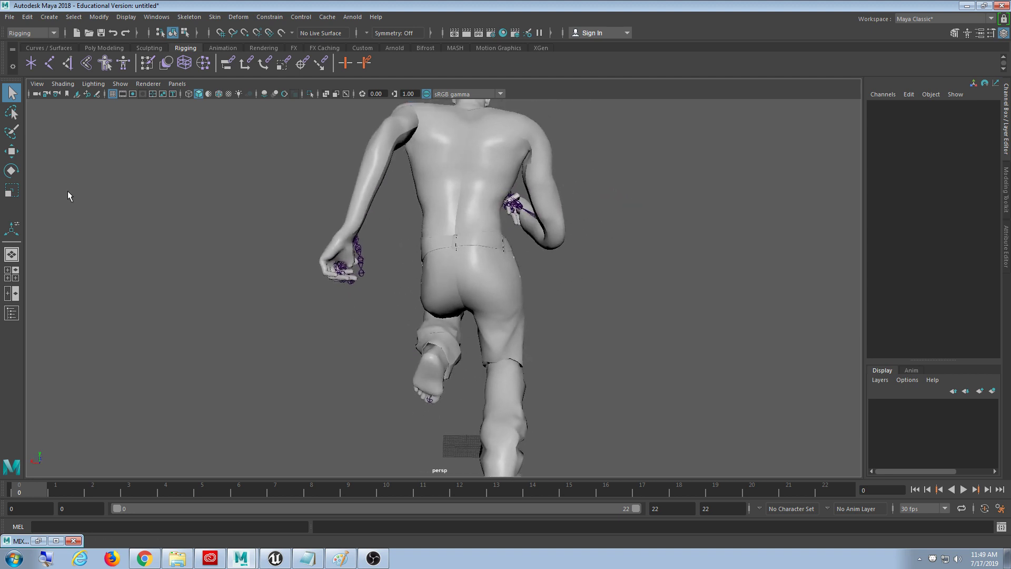
Step: Show the character as wireframe, select the Hips joint and switch to the Rotate tool
{"action": "key", "text": "4"}
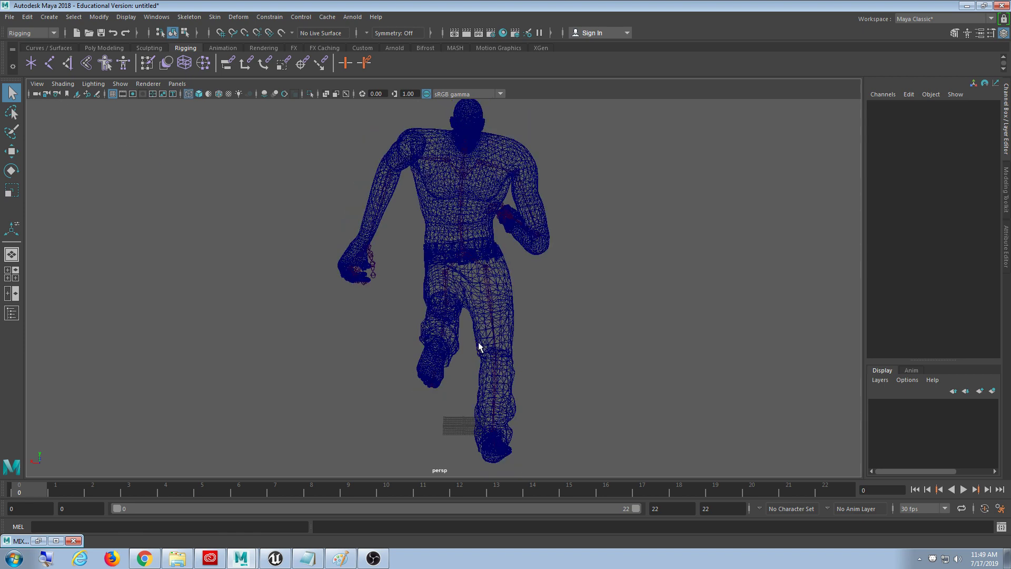
{"action": "left_click", "coordinate": [485, 321]}
{"action": "key", "text": "Up"}
{"action": "key", "text": "e"}
{"action": "mouse_move", "coordinate": [599, 339]}
{"action": "left_mouse_down", "text": "alt"}
{"action": "mouse_move", "coordinate": [497, 335]}
{"action": "mouse_move", "coordinate": [505, 347]}
{"action": "left_mouse_up", "text": "alt"}
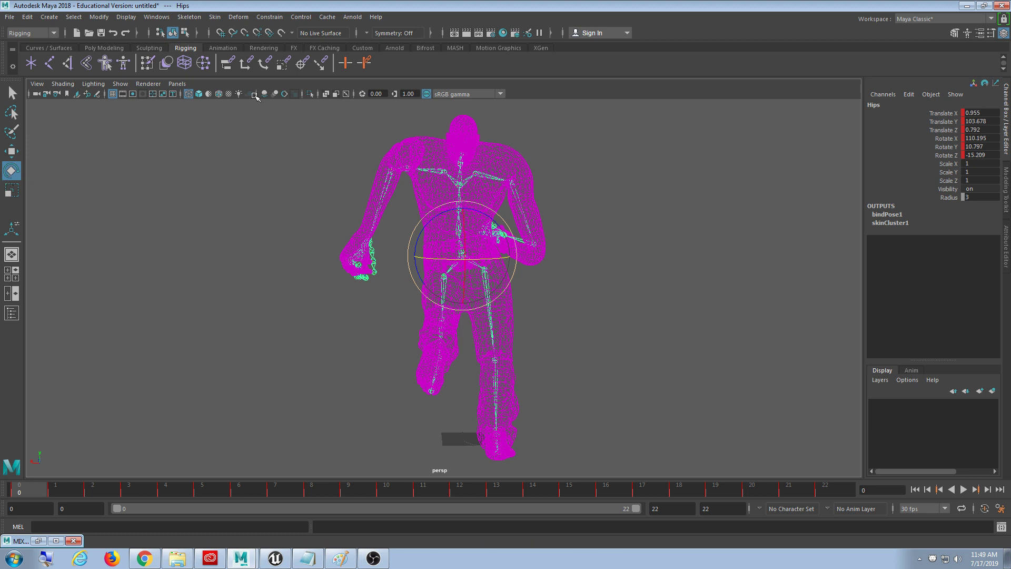
Step: Open the Graph Editor, frame all Hips curves and widen the editor window
{"action": "left_click", "coordinate": [158, 17]}
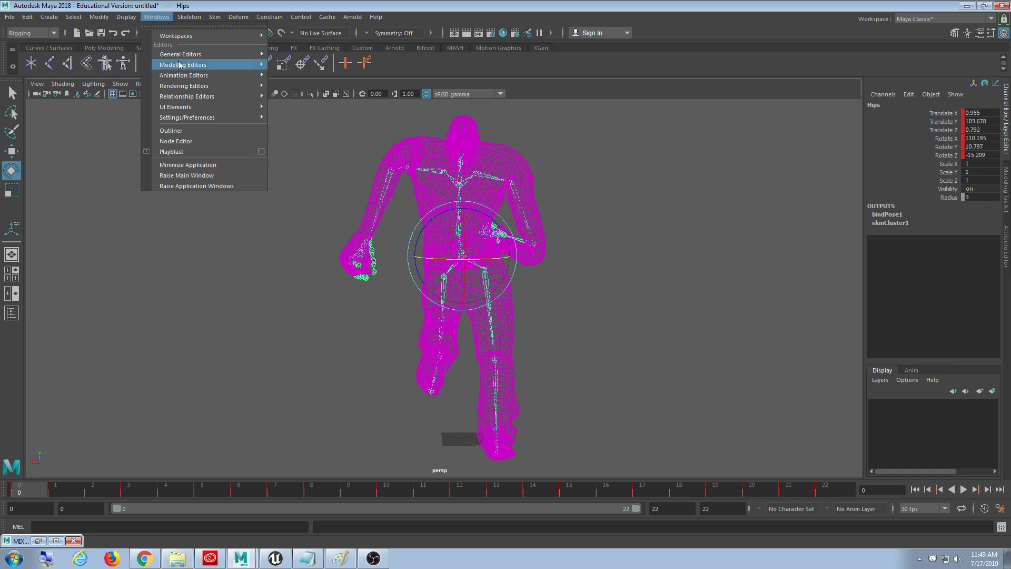
{"action": "mouse_move", "coordinate": [184, 77]}
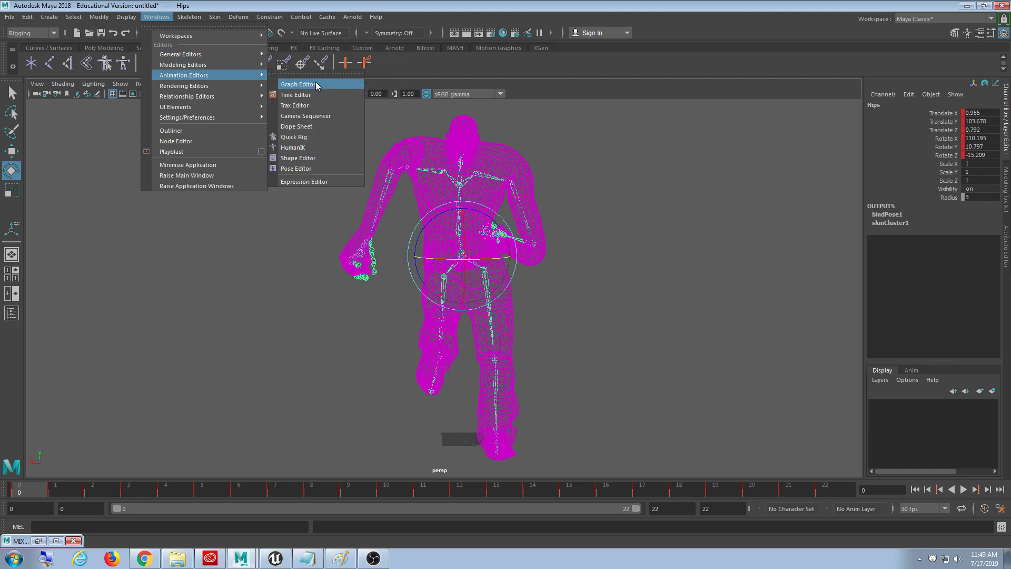
{"action": "left_click", "coordinate": [297, 84]}
{"action": "left_click_drag", "start_coordinate": [350, 188], "coordinate": [316, 185], "text": "alt"}
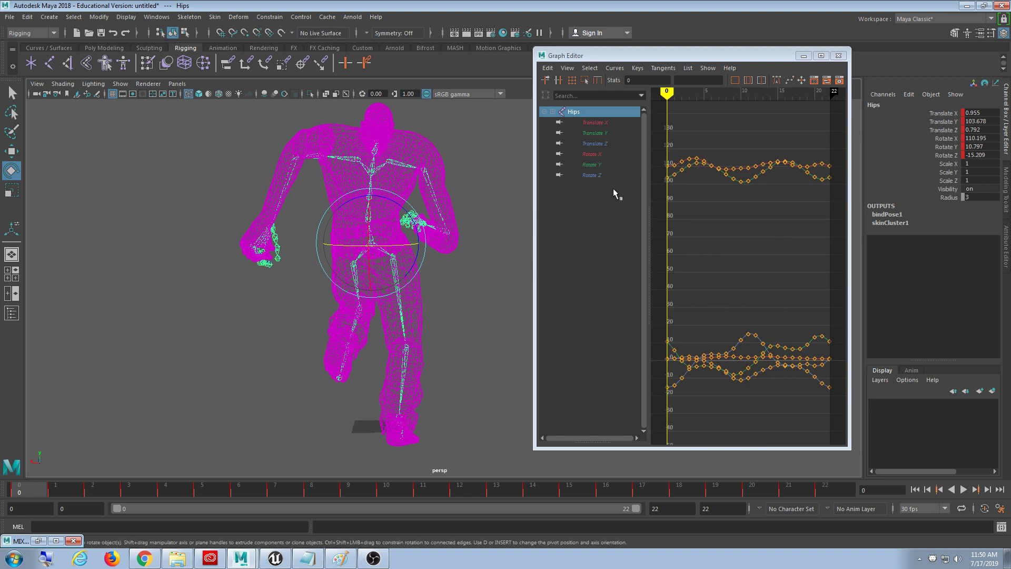
{"action": "key", "text": "a"}
{"action": "left_click_drag", "start_coordinate": [678, 159], "coordinate": [843, 405]}
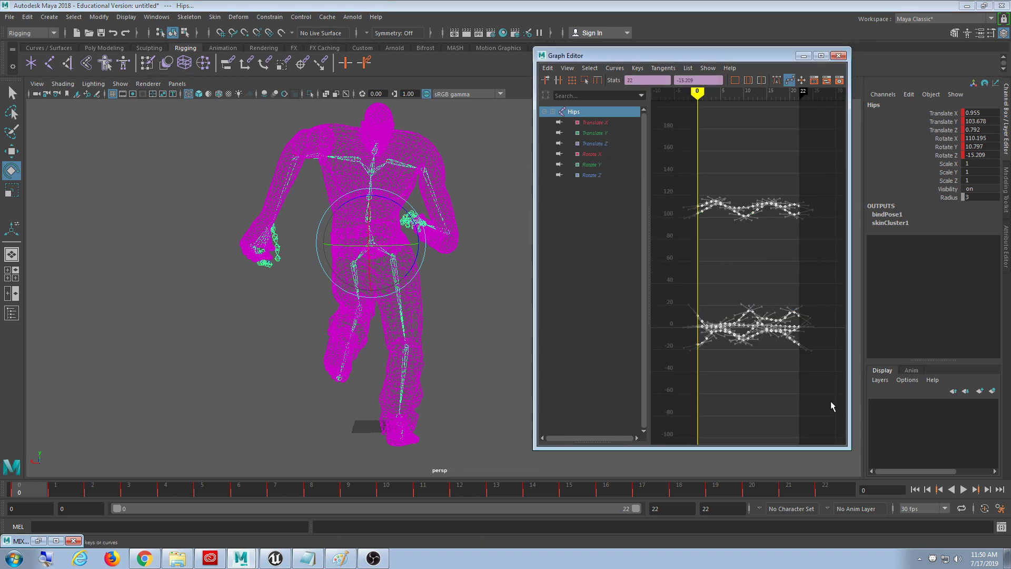
{"action": "left_click_drag", "start_coordinate": [535, 275], "coordinate": [507, 275]}
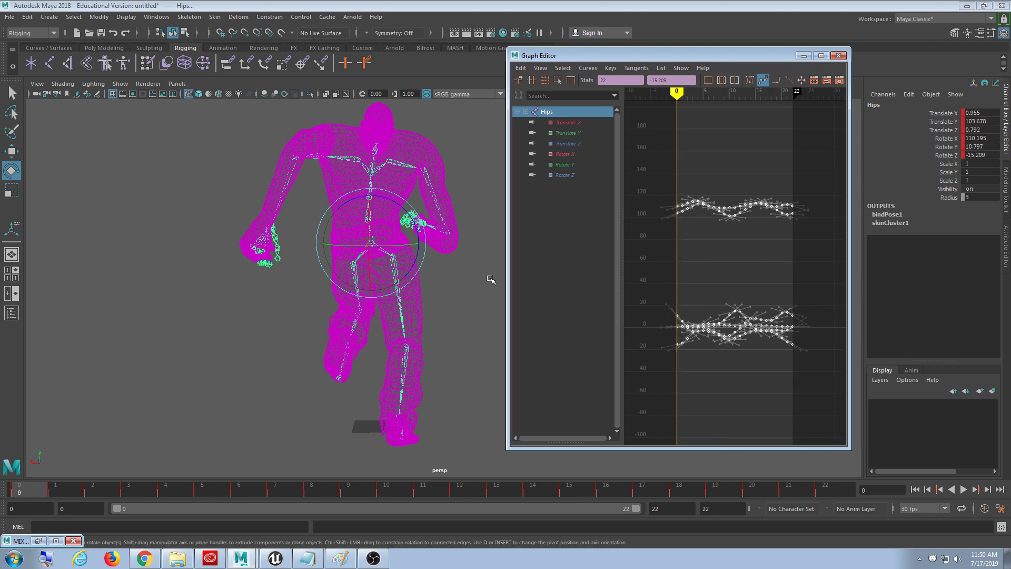
{"action": "middle_click_drag", "start_coordinate": [433, 288], "coordinate": [390, 288], "text": "alt"}
Step: Inspect the Hips Rotate X, Rotate Z and Rotate Y curves one at a time
{"action": "left_click", "coordinate": [575, 154]}
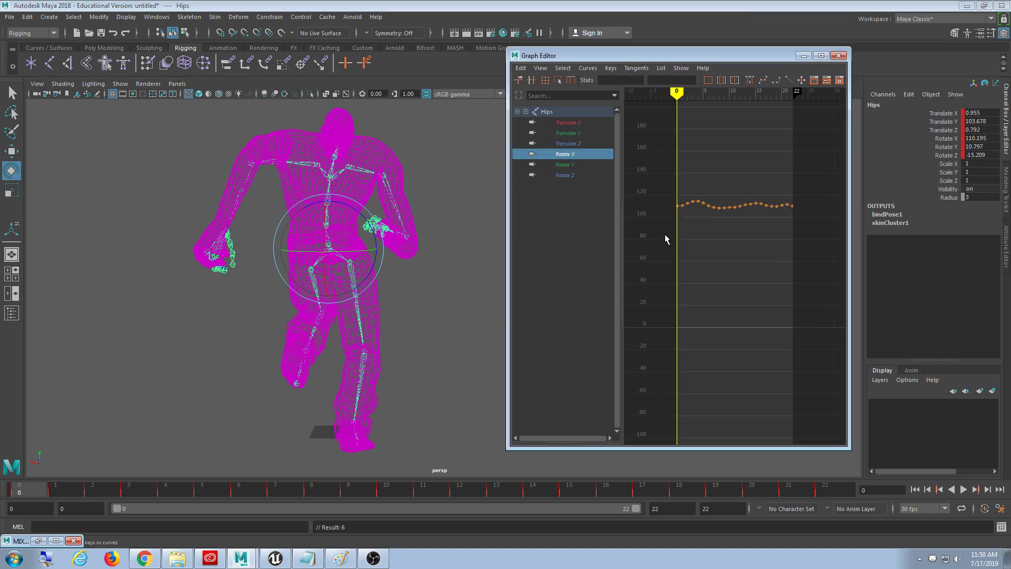
{"action": "scroll", "coordinate": [690, 240], "scroll_direction": "down", "scroll_amount": 2}
{"action": "scroll", "coordinate": [693, 273], "scroll_direction": "up", "scroll_amount": 1}
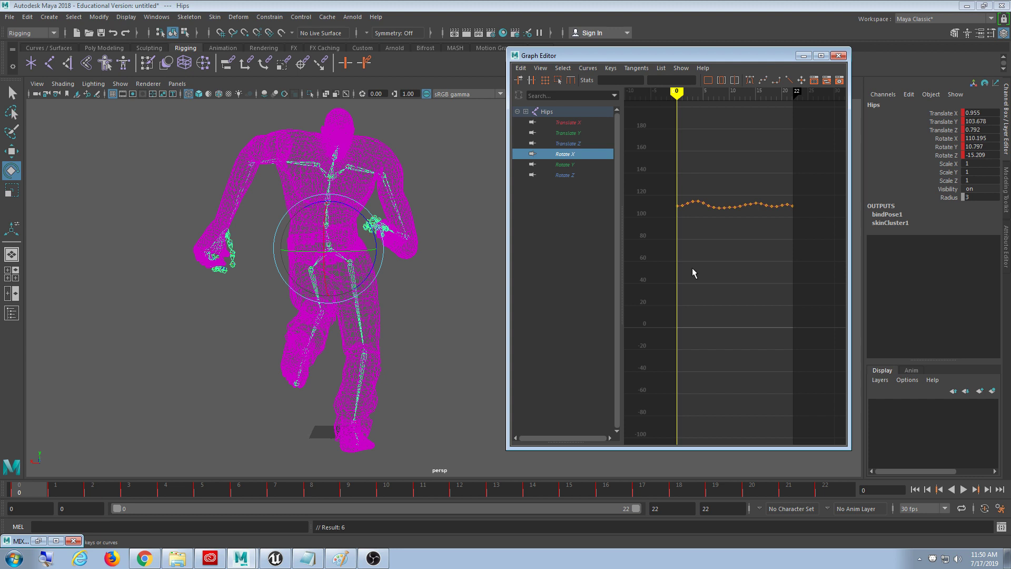
{"action": "left_click", "coordinate": [577, 175]}
{"action": "scroll", "coordinate": [693, 214], "scroll_direction": "down", "scroll_amount": 2}
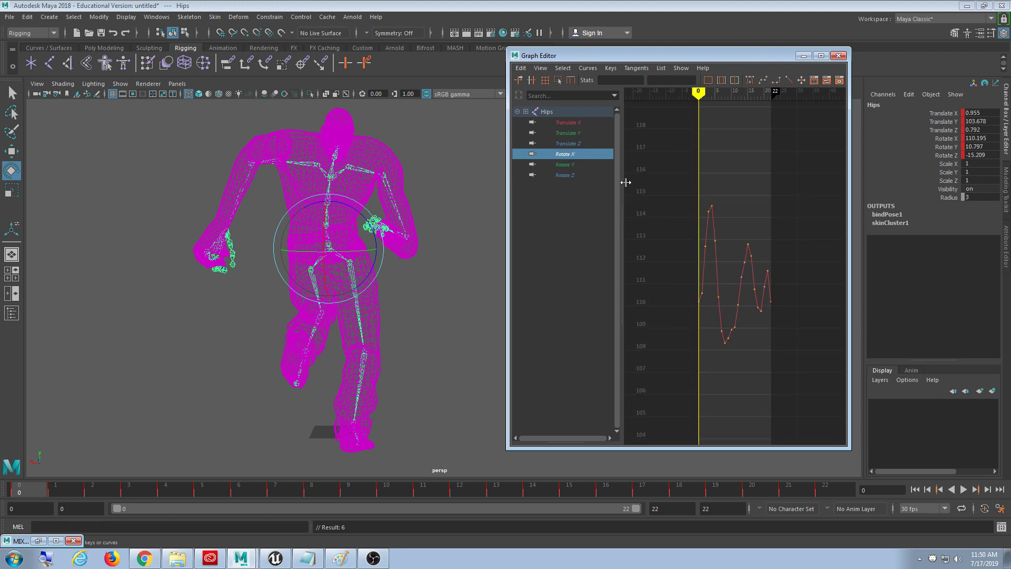
{"action": "left_click", "coordinate": [579, 164]}
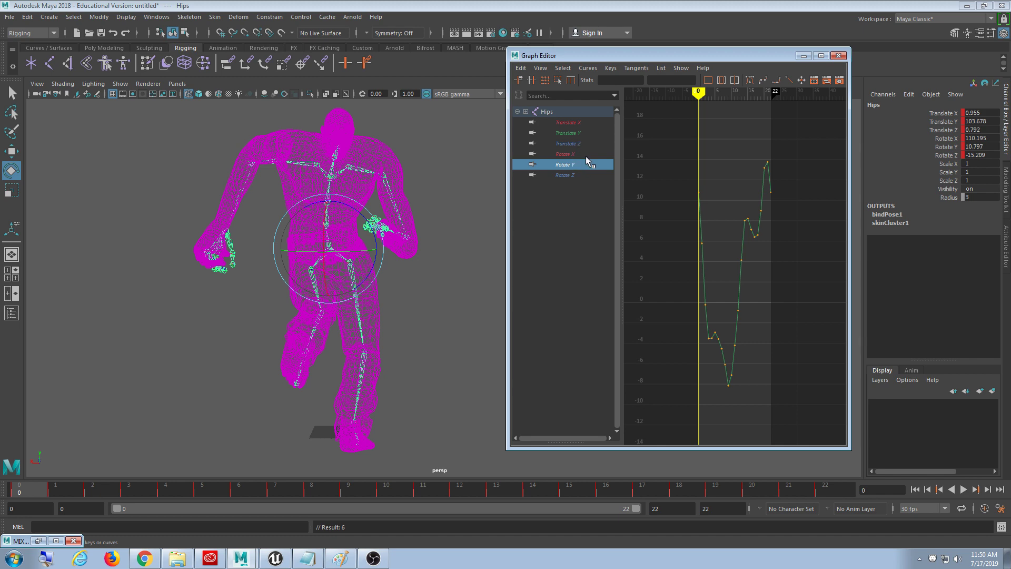
Step: Select all the Rotate Y keys and raise them to turn the hips
{"action": "scroll", "coordinate": [741, 248], "scroll_direction": "down", "scroll_amount": 2}
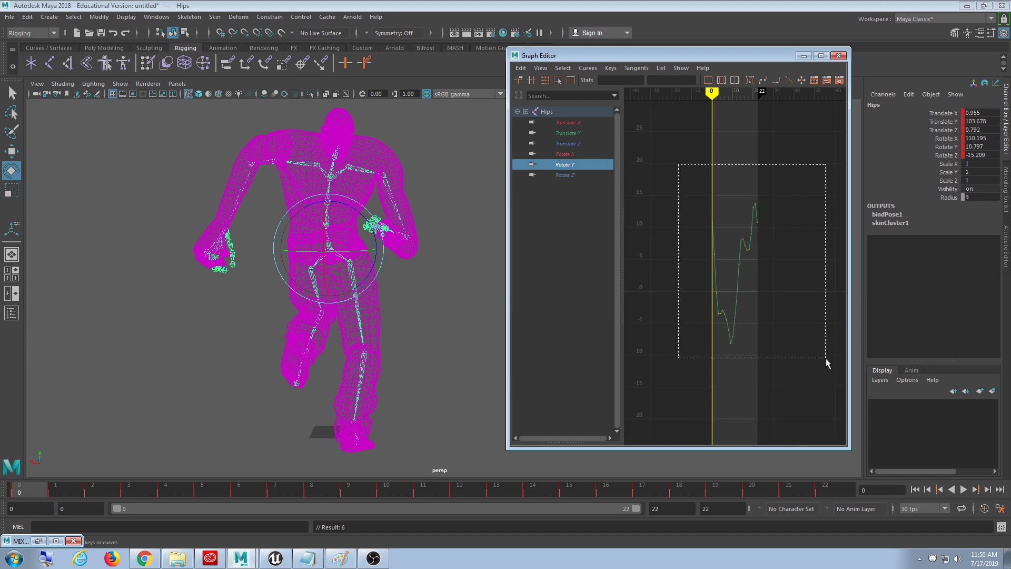
{"action": "left_click_drag", "start_coordinate": [680, 159], "coordinate": [829, 437]}
{"action": "key", "text": "w"}
{"action": "middle_click_drag", "start_coordinate": [777, 291], "coordinate": [776, 296], "text": "shift"}
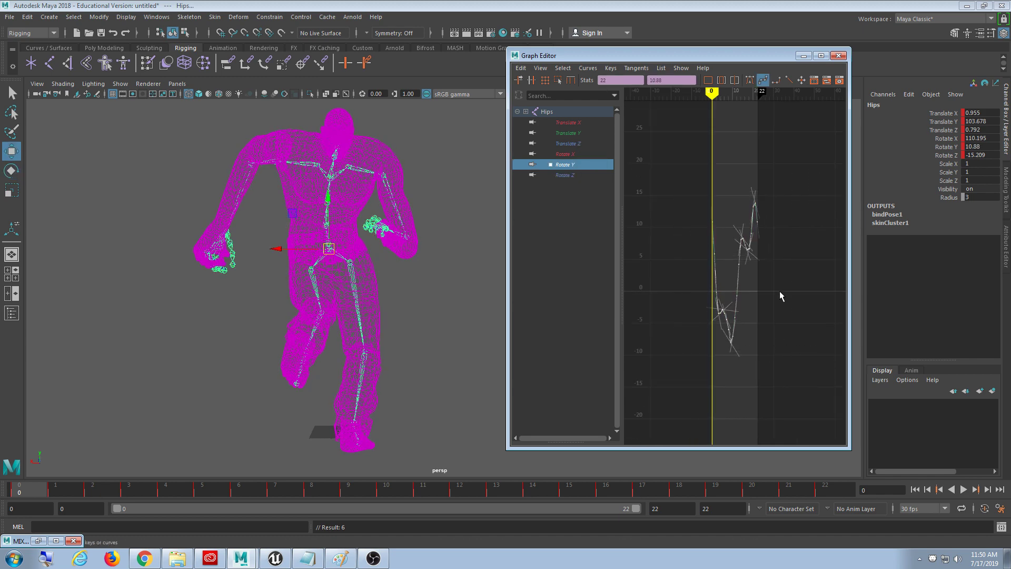
{"action": "key", "text": "ctrl+z"}
{"action": "mouse_move", "coordinate": [775, 349]}
{"action": "middle_mouse_down", "text": "shift"}
{"action": "mouse_move", "coordinate": [765, 148]}
{"action": "mouse_move", "coordinate": [722, 413]}
{"action": "mouse_move", "coordinate": [716, 252]}
{"action": "mouse_move", "coordinate": [716, 340]}
{"action": "middle_mouse_up", "text": "shift"}
Step: Isolate and frame the Hips Rotate Z curve, select all its keys and try dragging them
{"action": "left_click", "coordinate": [568, 176]}
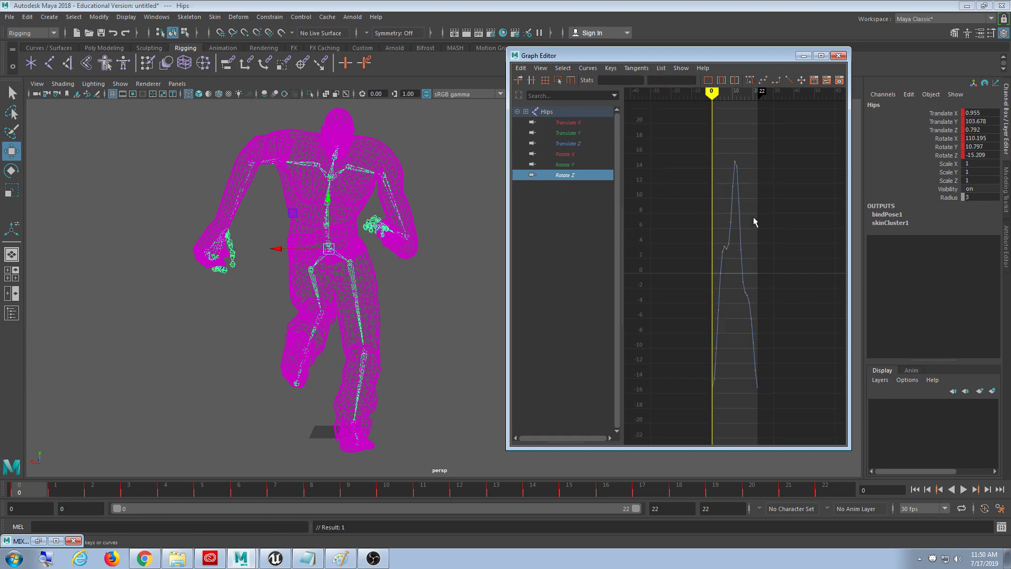
{"action": "key", "text": "f"}
{"action": "left_click_drag", "start_coordinate": [639, 163], "coordinate": [801, 406]}
{"action": "middle_click_drag", "start_coordinate": [772, 423], "coordinate": [721, 553], "text": "shift"}
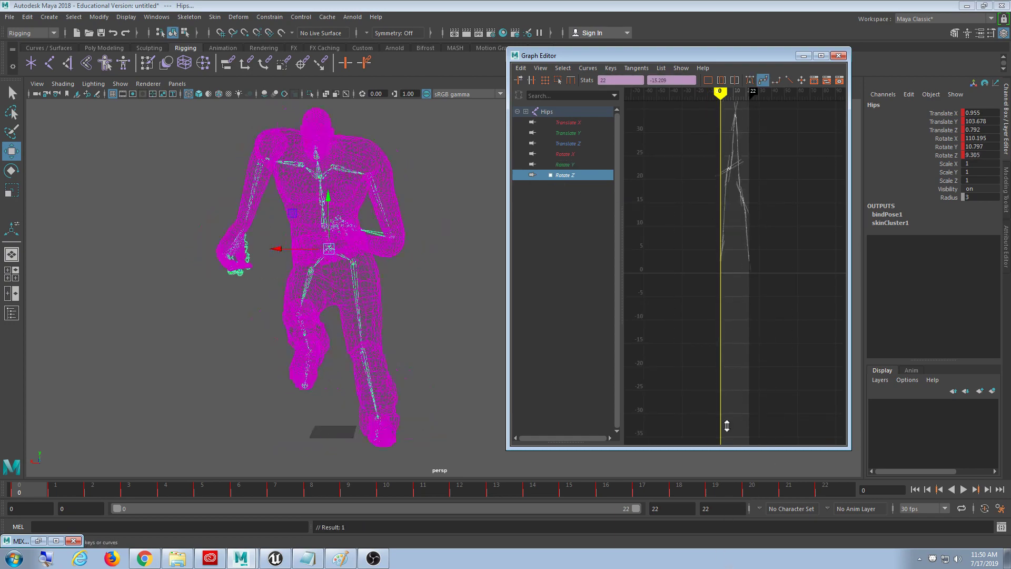
{"action": "middle_click_drag", "start_coordinate": [720, 553], "coordinate": [722, 526], "text": "shift"}
{"action": "key", "text": "ctrl+z"}
Step: Drag the Rotate Z keys up and down while watching the top view, undoing the oversized shift
{"action": "key", "text": "space"}
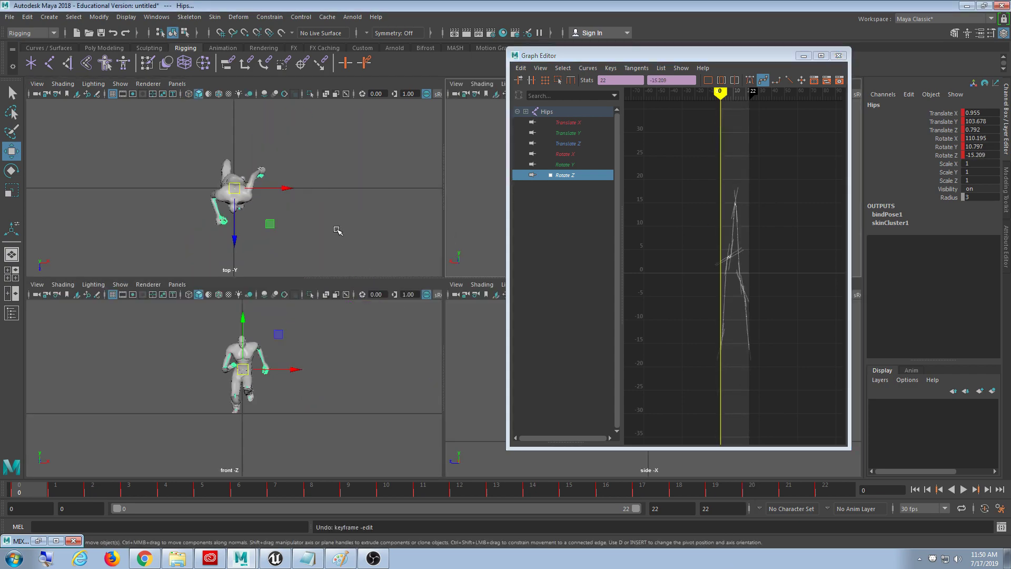
{"action": "key", "text": "space"}
{"action": "scroll", "coordinate": [305, 359], "scroll_direction": "up", "scroll_amount": 4}
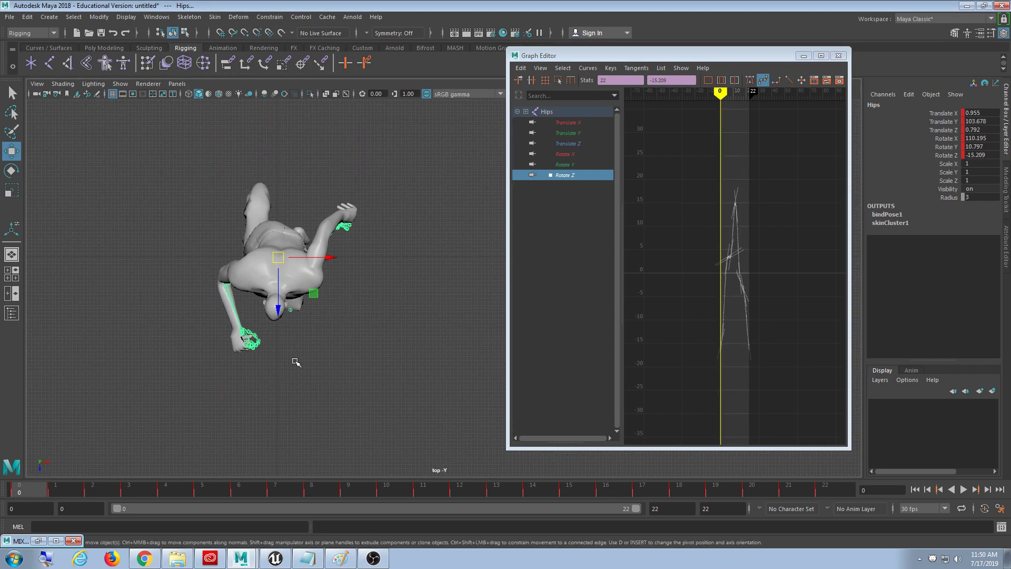
{"action": "mouse_move", "coordinate": [754, 201]}
{"action": "middle_mouse_down", "text": "shift"}
{"action": "mouse_move", "coordinate": [764, 315]}
{"action": "mouse_move", "coordinate": [763, 236]}
{"action": "middle_mouse_up", "text": "shift"}
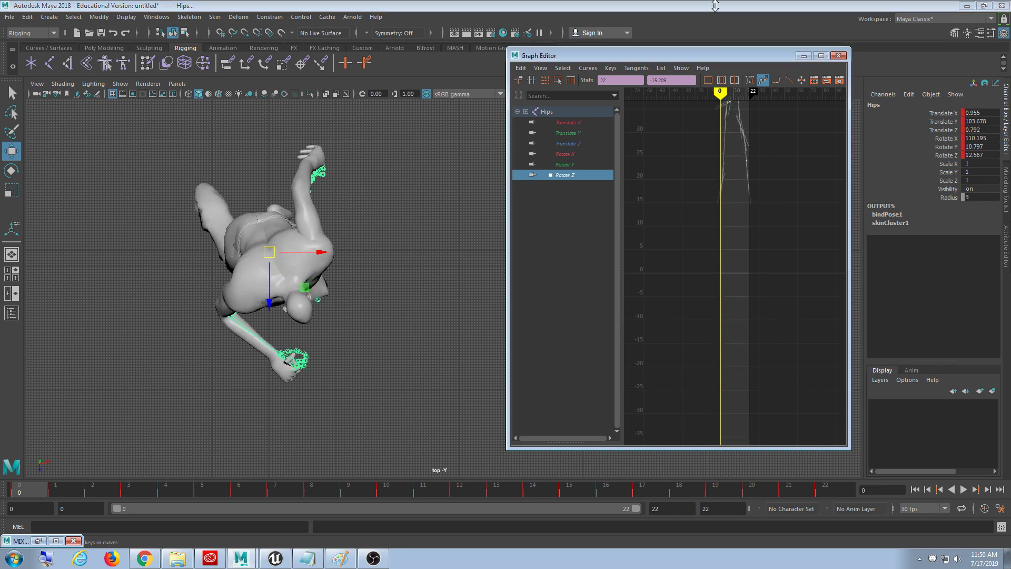
{"action": "key", "text": "ctrl+z"}
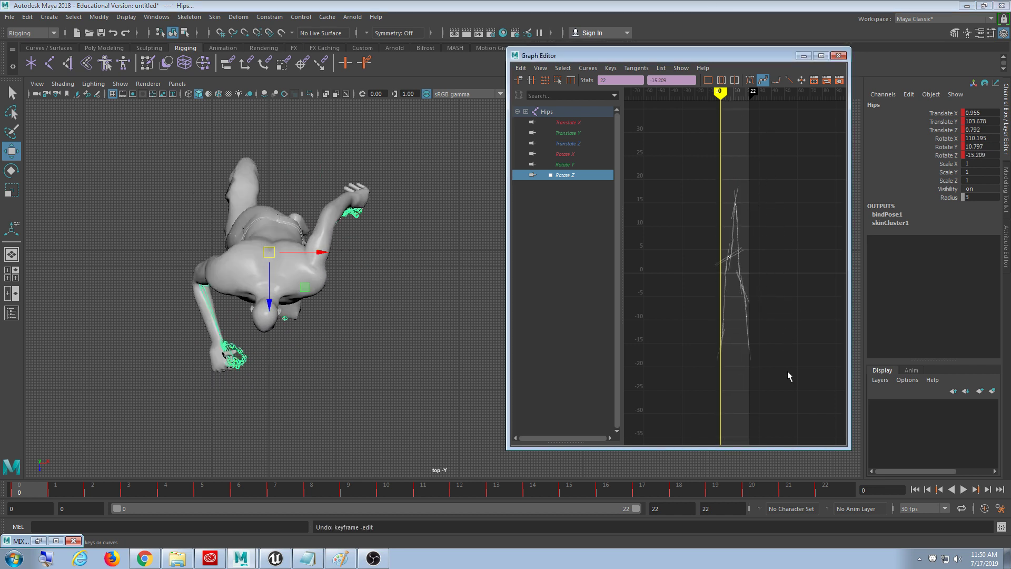
{"action": "middle_click_drag", "start_coordinate": [788, 374], "coordinate": [788, 293], "text": "shift"}
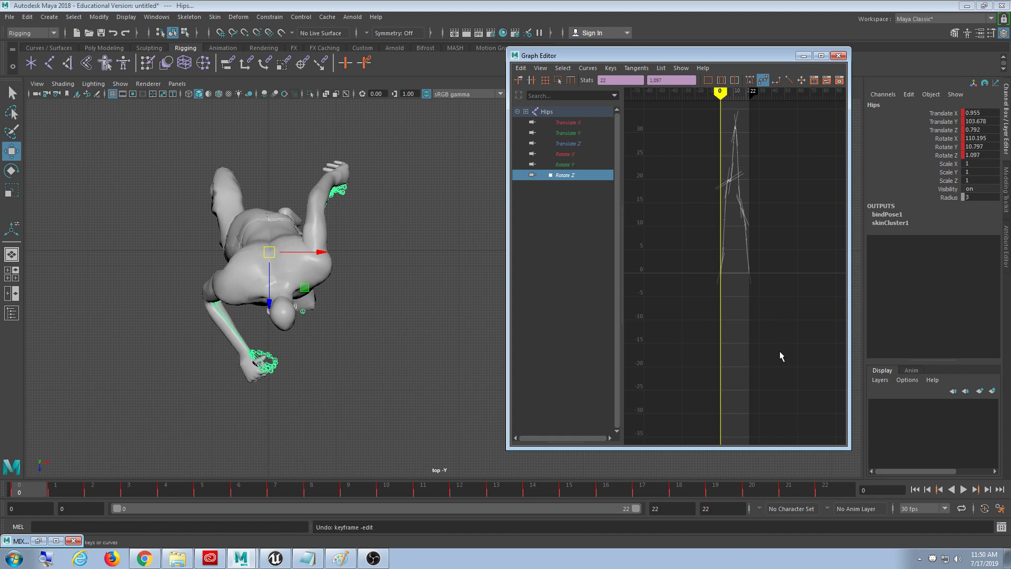
{"action": "middle_click_drag", "start_coordinate": [780, 351], "coordinate": [740, 173], "text": "shift"}
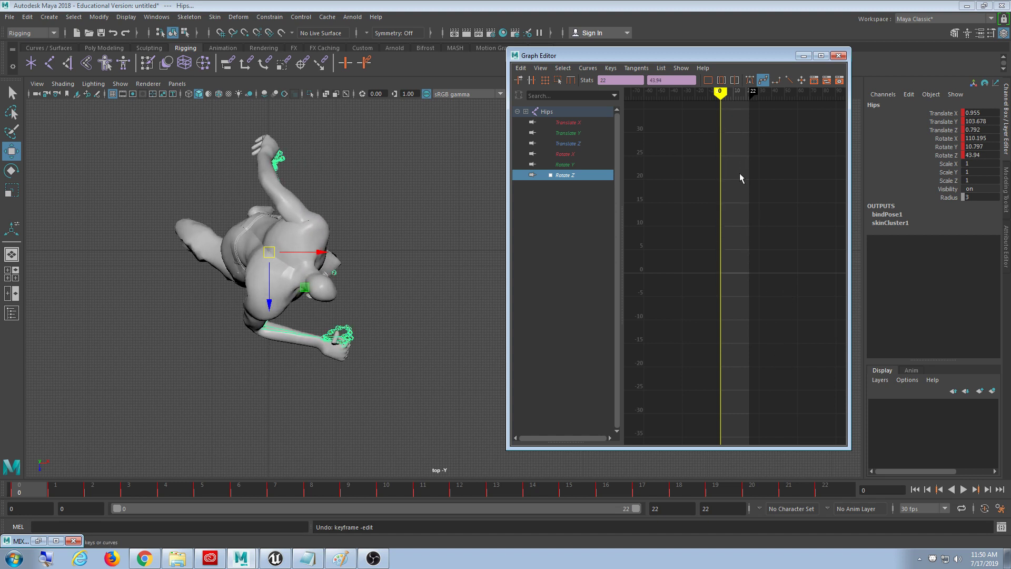
{"action": "key", "text": "ctrl+z"}
{"action": "key", "text": "ctrl+z"}
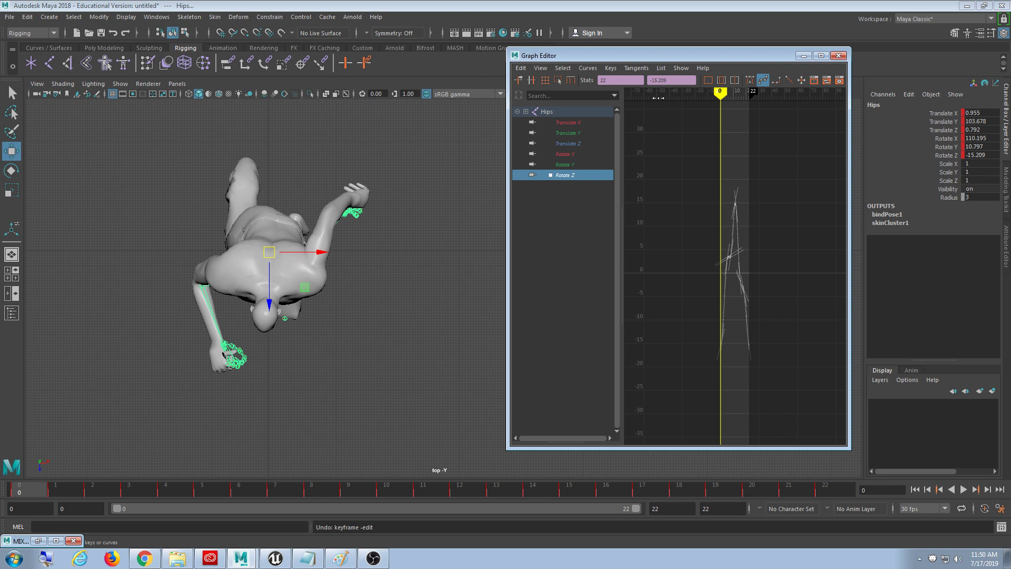
Step: Enter 45 as the value for all selected Rotate Z keys, then deselect the Hips joint
{"action": "left_click", "coordinate": [666, 80]}
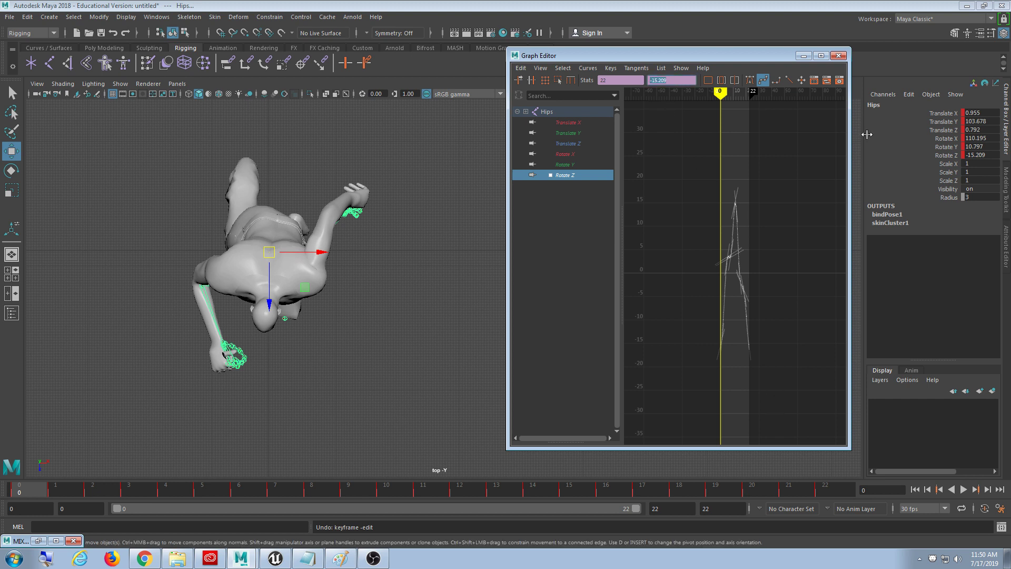
{"action": "type", "text": "45"}
{"action": "key", "text": "Return"}
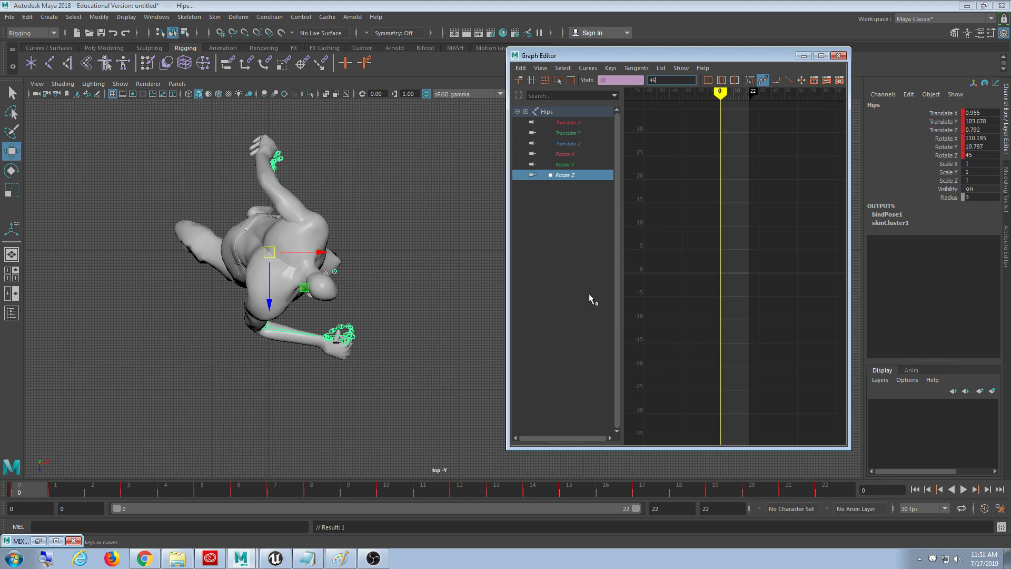
{"action": "left_click", "coordinate": [386, 284]}
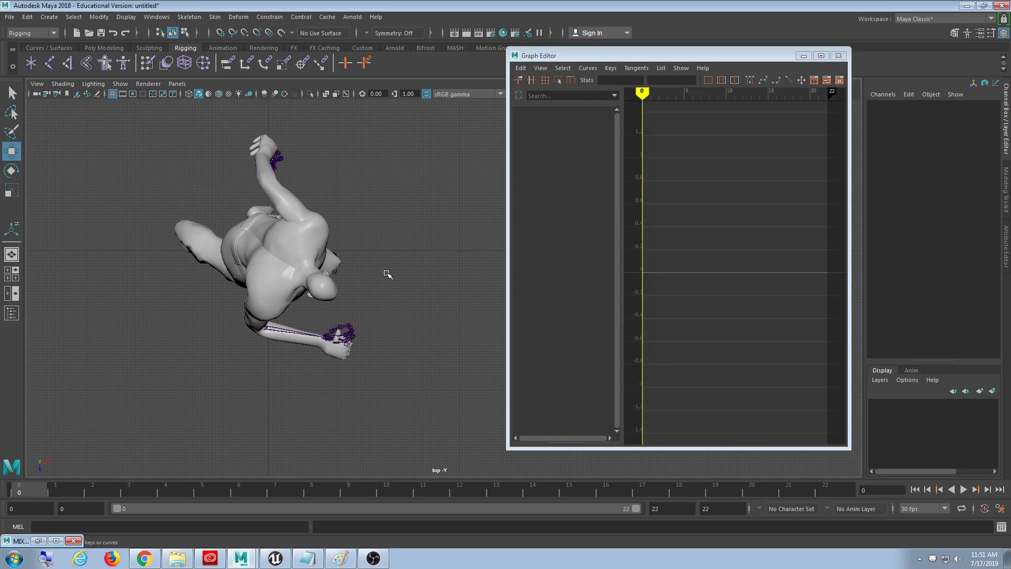
Step: Return to the perspective view and scrub the animation, settling on frame 6
{"action": "key", "text": "space"}
{"action": "key", "text": "space"}
{"action": "left_click_drag", "start_coordinate": [368, 295], "coordinate": [399, 297], "text": "alt"}
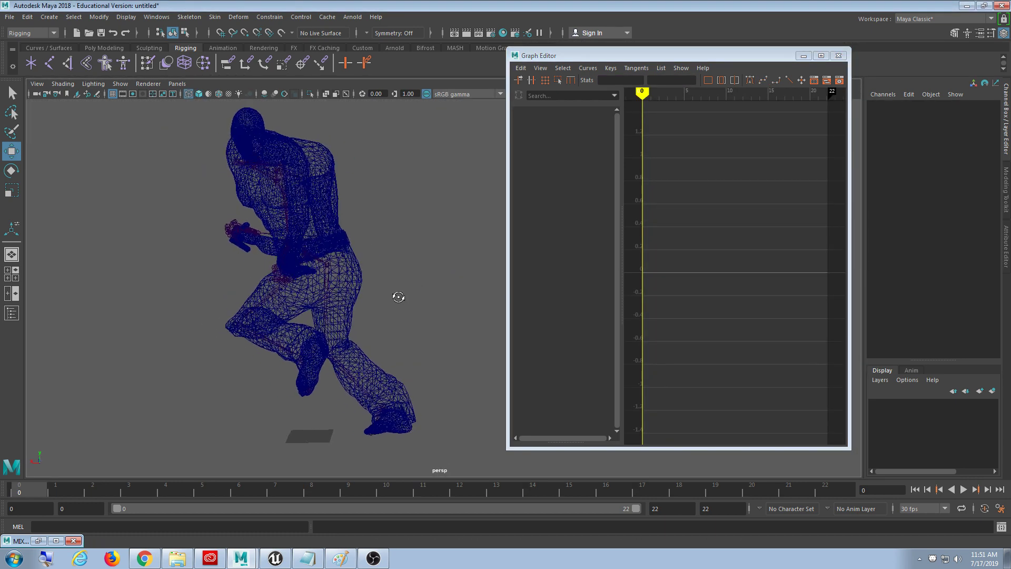
{"action": "mouse_move", "coordinate": [289, 490]}
{"action": "left_mouse_down"}
{"action": "mouse_move", "coordinate": [513, 492]}
{"action": "mouse_move", "coordinate": [213, 472]}
{"action": "mouse_move", "coordinate": [336, 448]}
{"action": "left_mouse_up"}
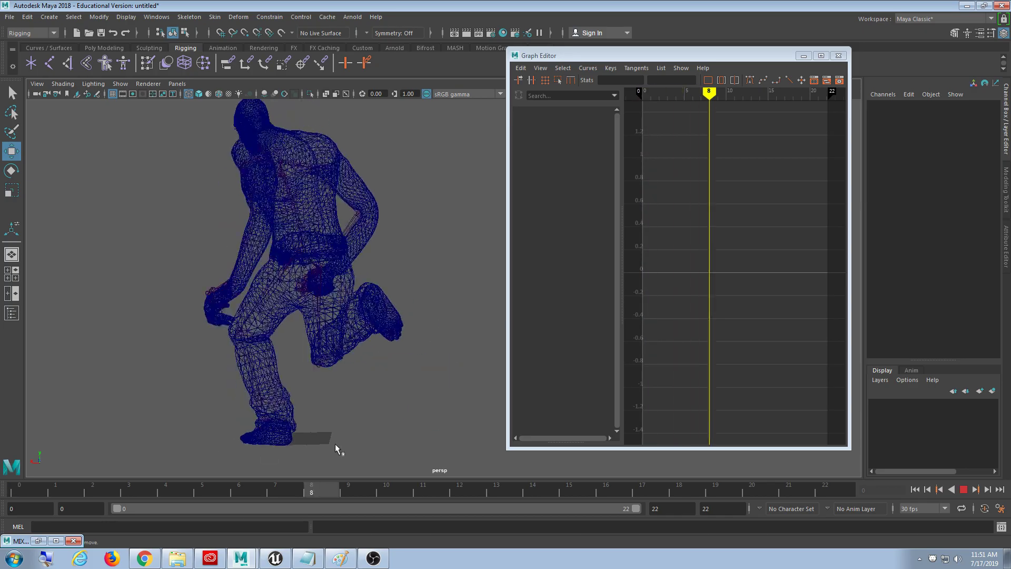
{"action": "mouse_move", "coordinate": [335, 448]}
{"action": "left_mouse_down"}
{"action": "mouse_move", "coordinate": [286, 205]}
{"action": "mouse_move", "coordinate": [287, 303]}
{"action": "mouse_move", "coordinate": [316, 350]}
{"action": "left_mouse_up"}
{"action": "scroll", "coordinate": [287, 366], "scroll_direction": "up", "scroll_amount": 5}
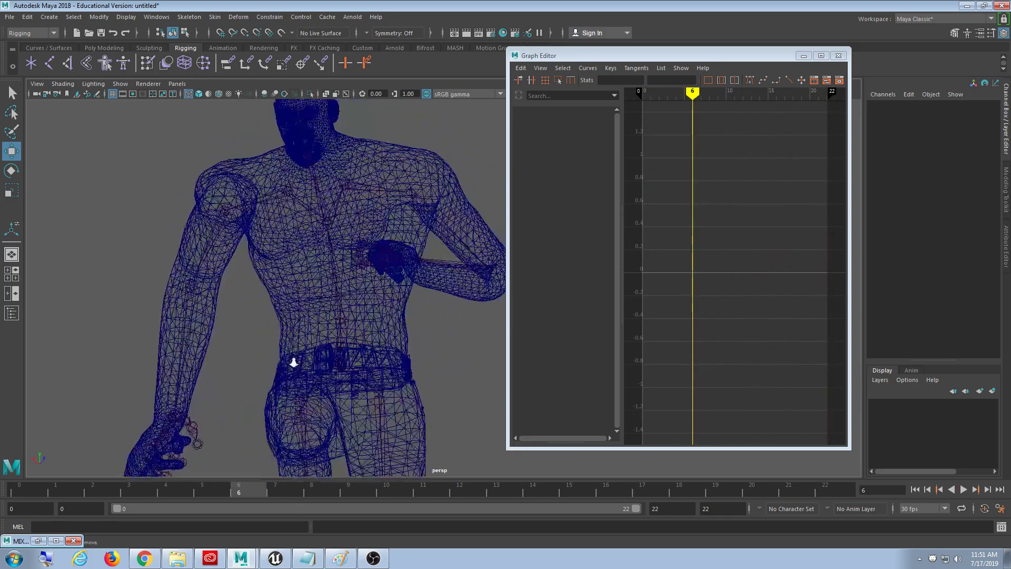
{"action": "scroll", "coordinate": [293, 362], "scroll_direction": "up", "scroll_amount": 3}
Step: Shift-select the Spine, Spine1 and Spine2 joints
{"action": "left_click", "coordinate": [126, 85]}
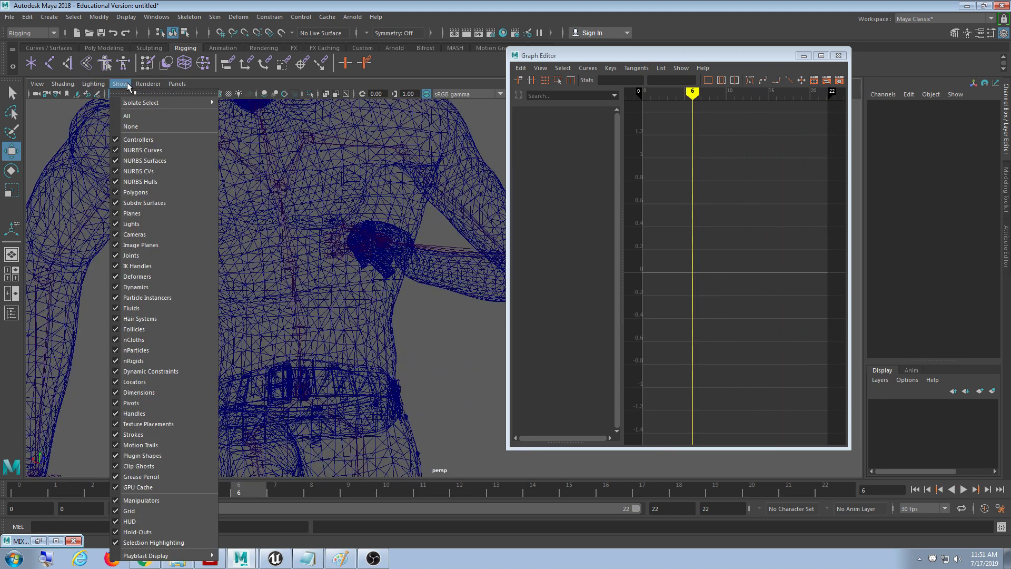
{"action": "left_click", "coordinate": [429, 328]}
{"action": "left_click", "coordinate": [304, 325]}
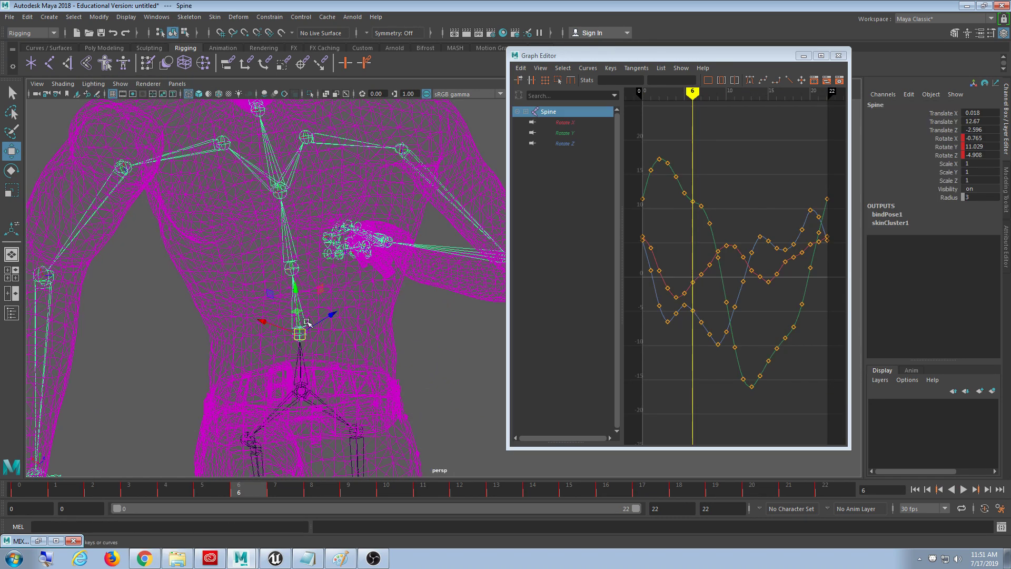
{"action": "left_click", "coordinate": [290, 241], "text": "shift"}
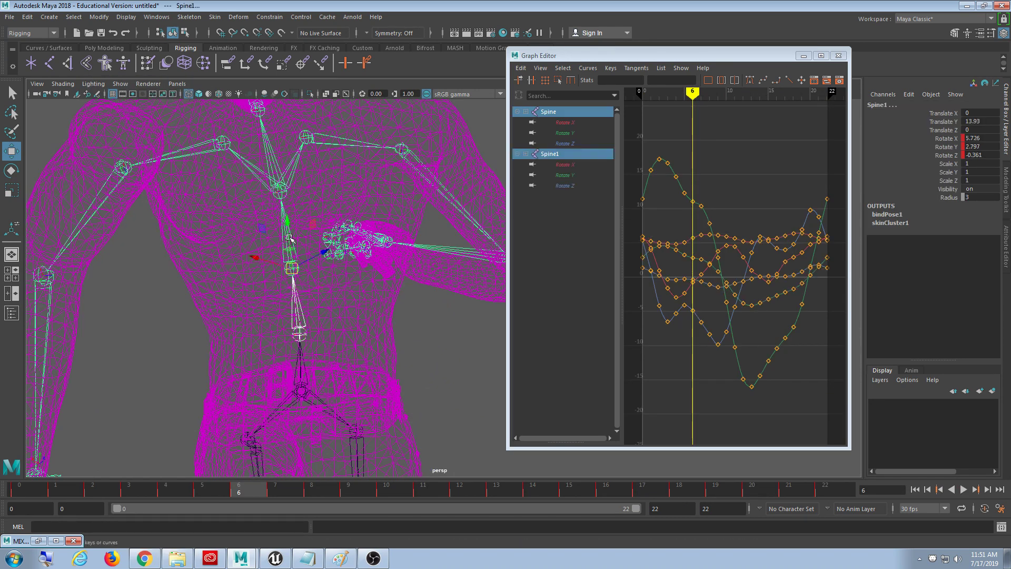
{"action": "left_click", "coordinate": [273, 168], "text": "shift"}
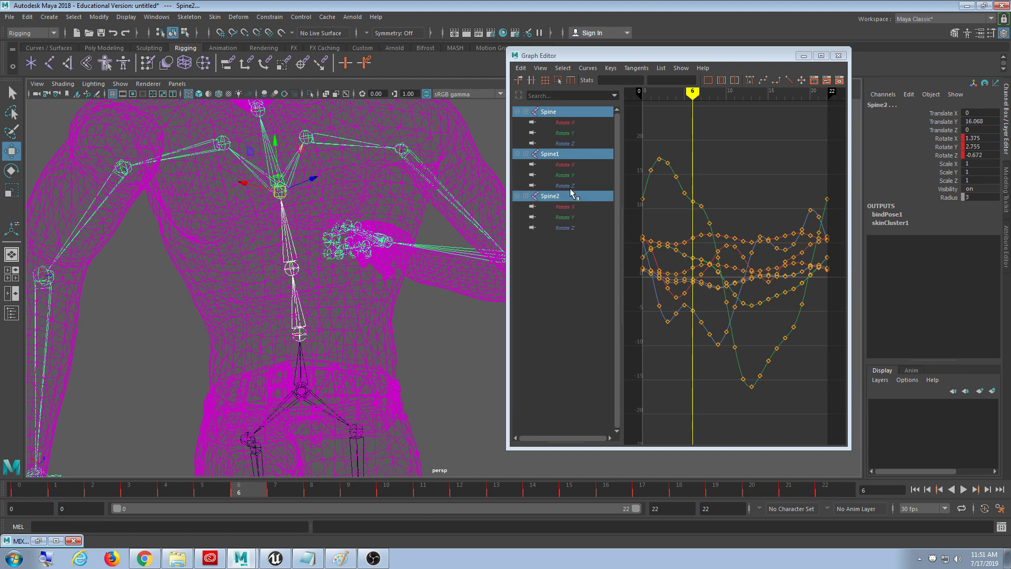
{"action": "scroll", "coordinate": [316, 264], "scroll_direction": "down", "scroll_amount": 3}
{"action": "scroll", "coordinate": [316, 263], "scroll_direction": "down", "scroll_amount": 3}
Step: Switch to the top view and display the Spine2 and Spine1 Rotate Z curves in the Graph Editor
{"action": "key", "text": "space"}
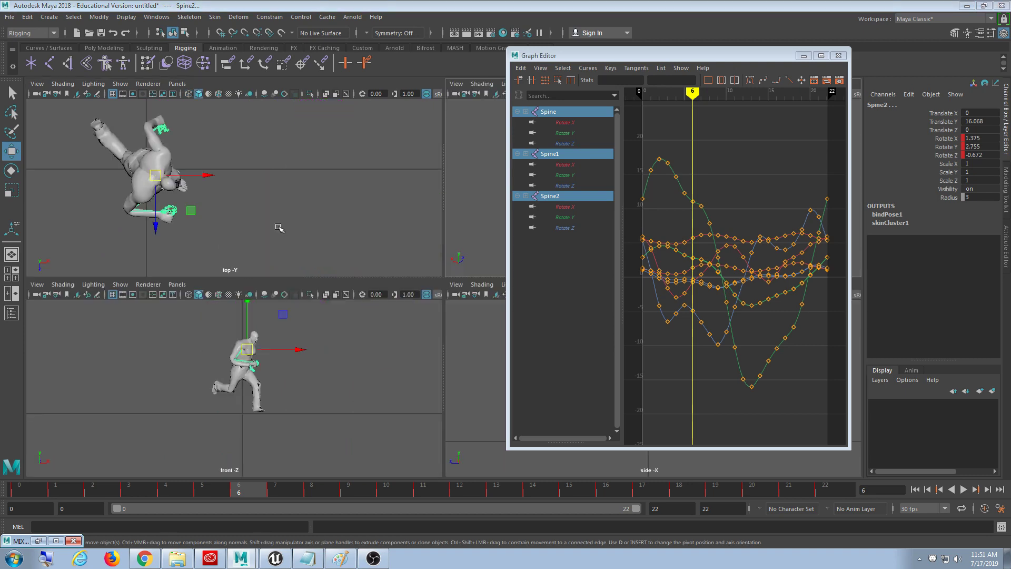
{"action": "key", "text": "space"}
{"action": "scroll", "coordinate": [353, 366], "scroll_direction": "up", "scroll_amount": 1}
{"action": "scroll", "coordinate": [361, 379], "scroll_direction": "up", "scroll_amount": 1}
{"action": "scroll", "coordinate": [366, 387], "scroll_direction": "up", "scroll_amount": 1}
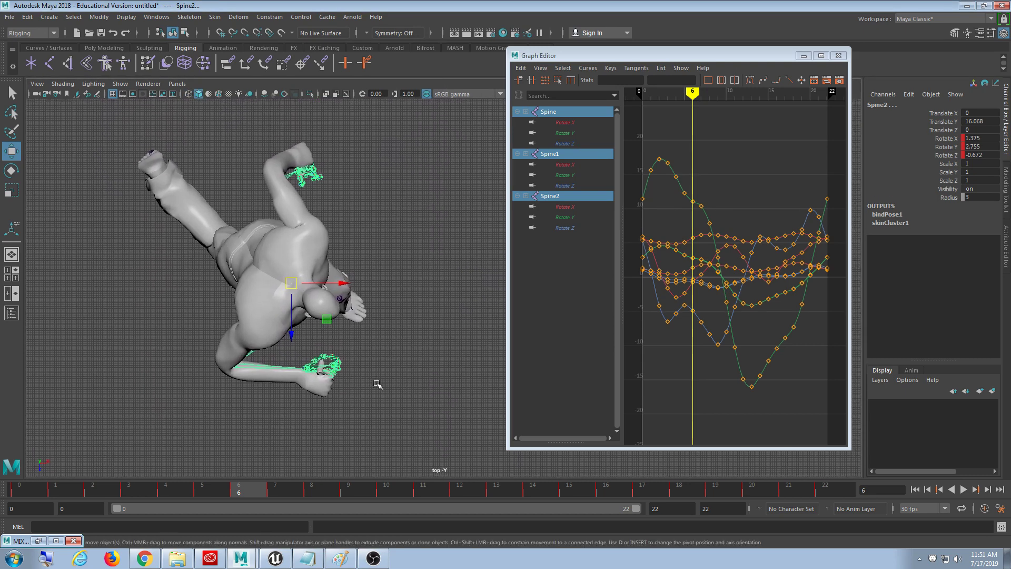
{"action": "scroll", "coordinate": [373, 390], "scroll_direction": "up", "scroll_amount": 1}
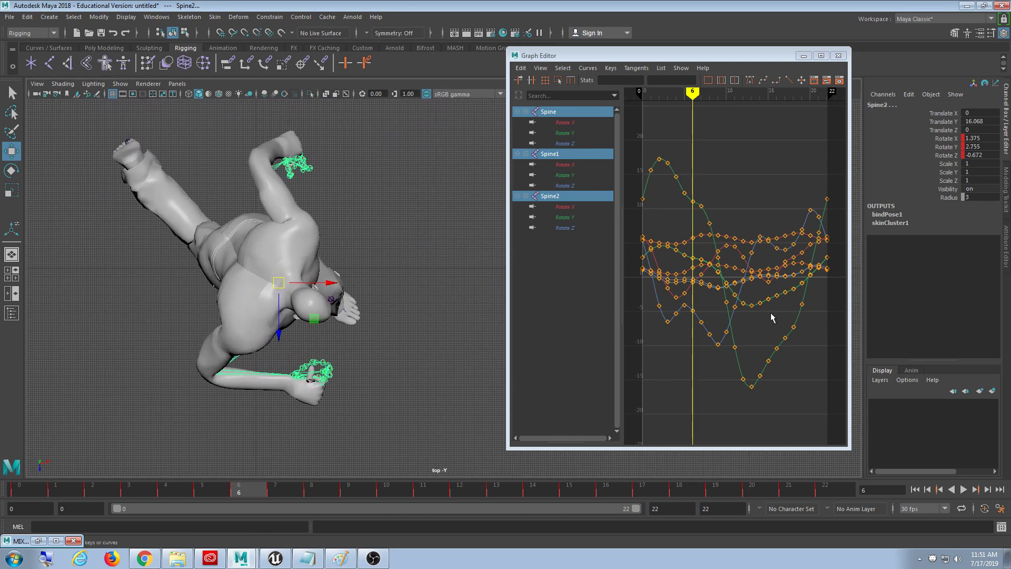
{"action": "left_click", "coordinate": [577, 143]}
{"action": "left_click", "coordinate": [577, 199], "text": "ctrl"}
{"action": "left_click", "coordinate": [595, 245]}
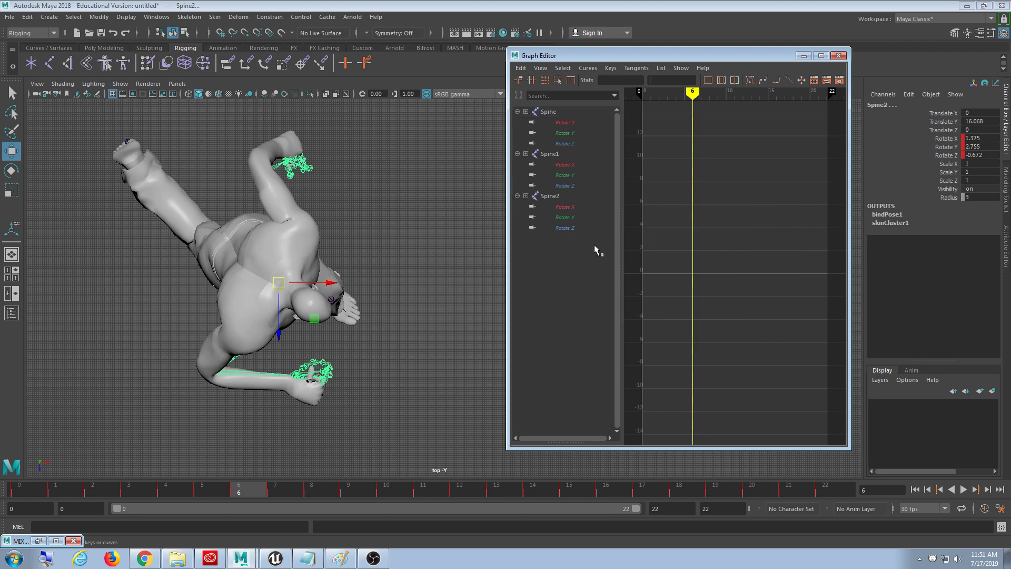
{"action": "left_click", "coordinate": [579, 227]}
{"action": "left_click", "coordinate": [575, 186], "text": "ctrl"}
Step: Show the three spine Rotate Z curves, select and raise their keys, then undo
{"action": "left_click", "coordinate": [569, 133], "text": "ctrl"}
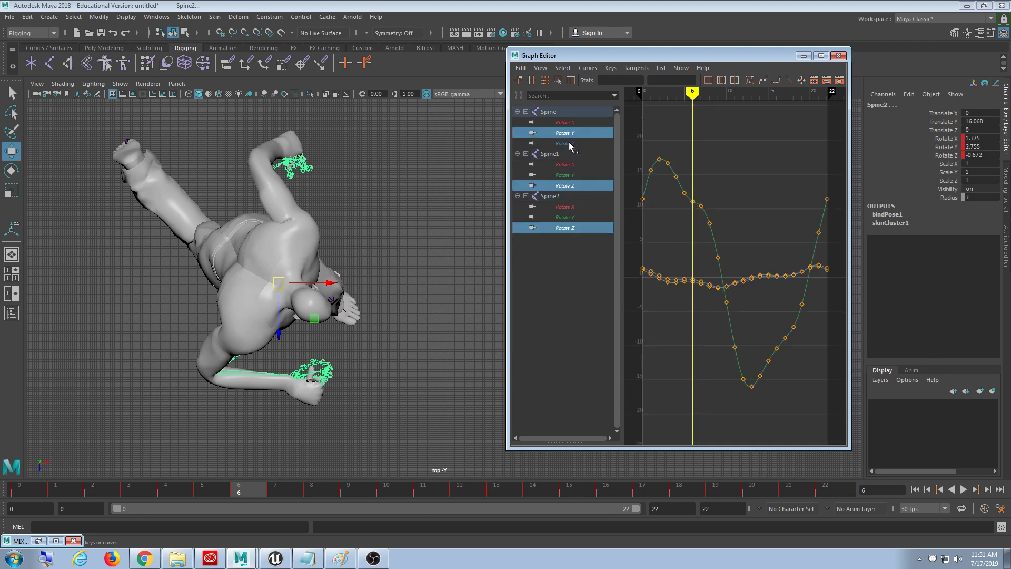
{"action": "left_click", "coordinate": [569, 143]}
{"action": "left_click", "coordinate": [578, 185], "text": "ctrl"}
{"action": "left_click", "coordinate": [577, 228], "text": "ctrl"}
{"action": "key", "text": "f"}
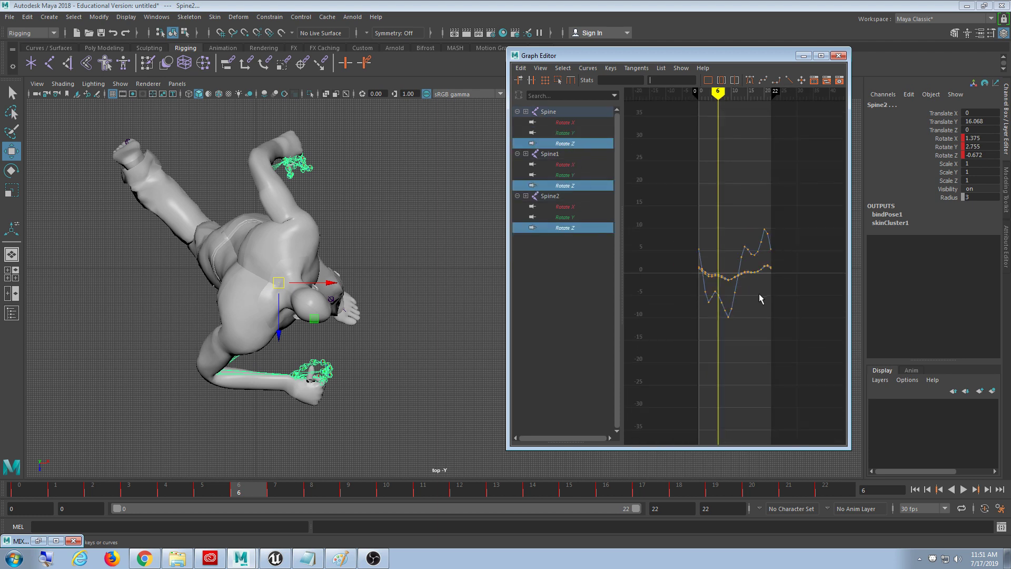
{"action": "left_click_drag", "start_coordinate": [678, 219], "coordinate": [799, 364]}
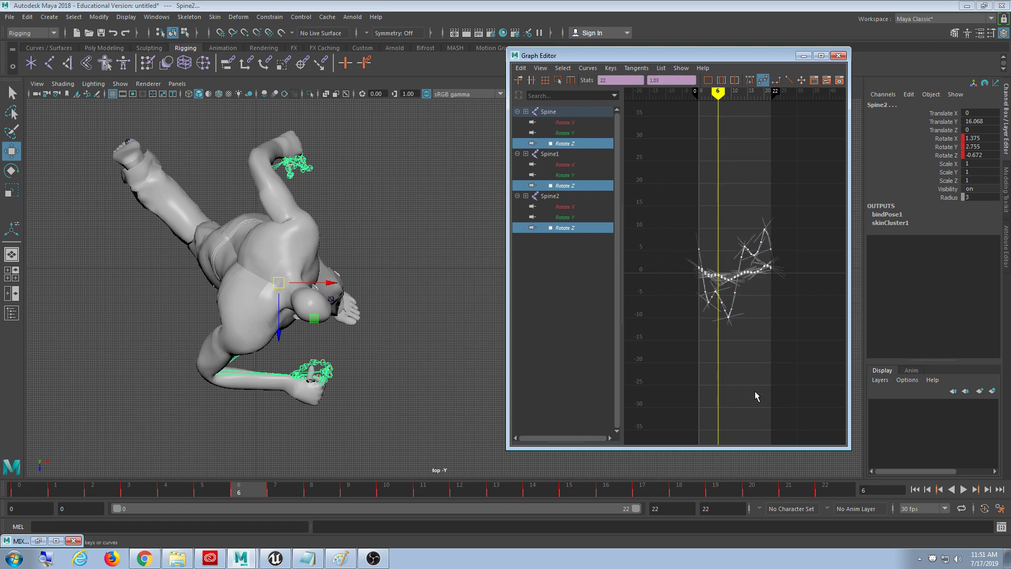
{"action": "mouse_move", "coordinate": [756, 396]}
{"action": "middle_mouse_down", "text": "shift"}
{"action": "mouse_move", "coordinate": [722, 267]}
{"action": "mouse_move", "coordinate": [652, 273]}
{"action": "middle_mouse_up", "text": "shift"}
{"action": "key", "text": "ctrl+z"}
Step: Show the Spine, Spine1 and Spine2 Rotate Y curves and drag all their keys down
{"action": "left_click", "coordinate": [571, 133]}
{"action": "left_click", "coordinate": [581, 175], "text": "ctrl"}
{"action": "left_click", "coordinate": [581, 218], "text": "ctrl"}
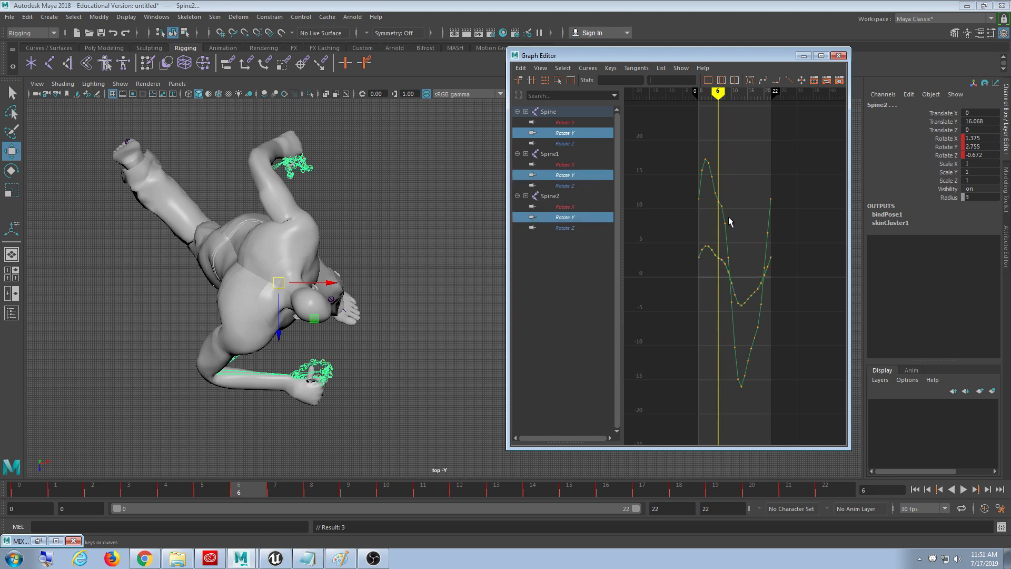
{"action": "left_click_drag", "start_coordinate": [657, 140], "coordinate": [839, 415]}
{"action": "mouse_move", "coordinate": [799, 425]}
{"action": "middle_mouse_down"}
{"action": "mouse_move", "coordinate": [790, 565]}
{"action": "mouse_move", "coordinate": [776, 324]}
{"action": "middle_mouse_up"}
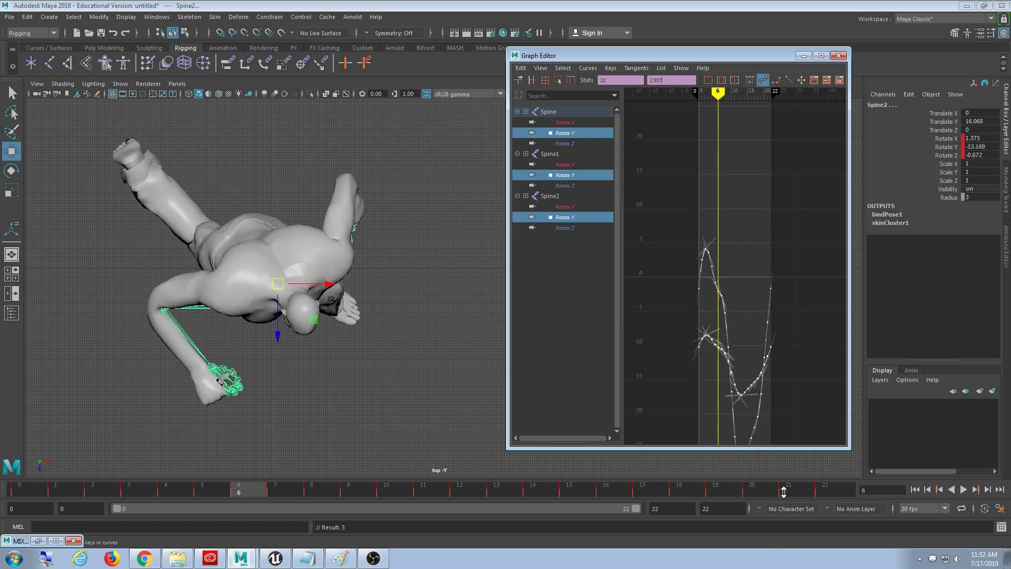
{"action": "middle_click_drag", "start_coordinate": [736, 186], "coordinate": [741, 226]}
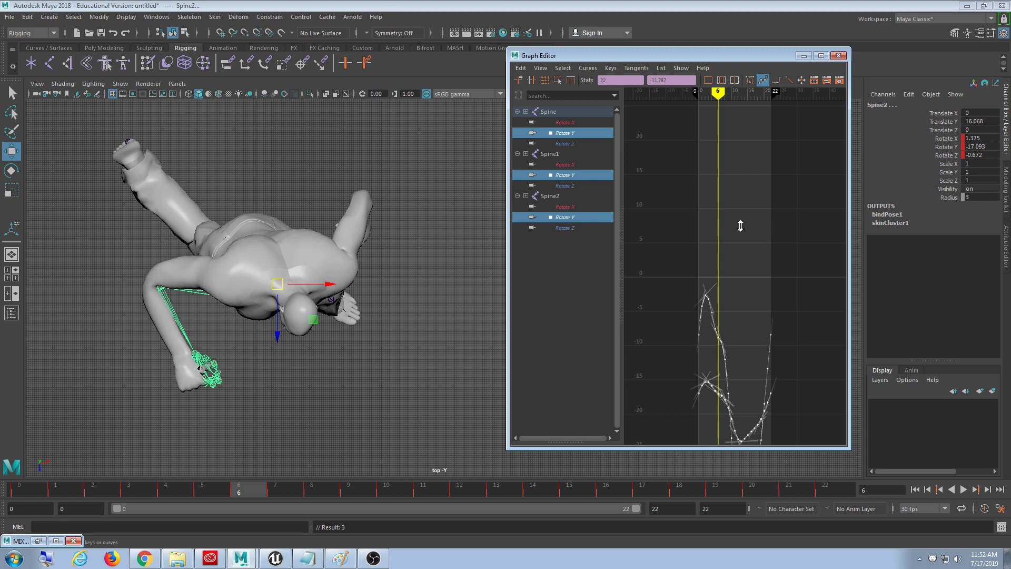
Step: At frame 0, fine-tune the Rotate Y keys until Spine2 reads about -16
{"action": "key", "text": "alt+shift+v"}
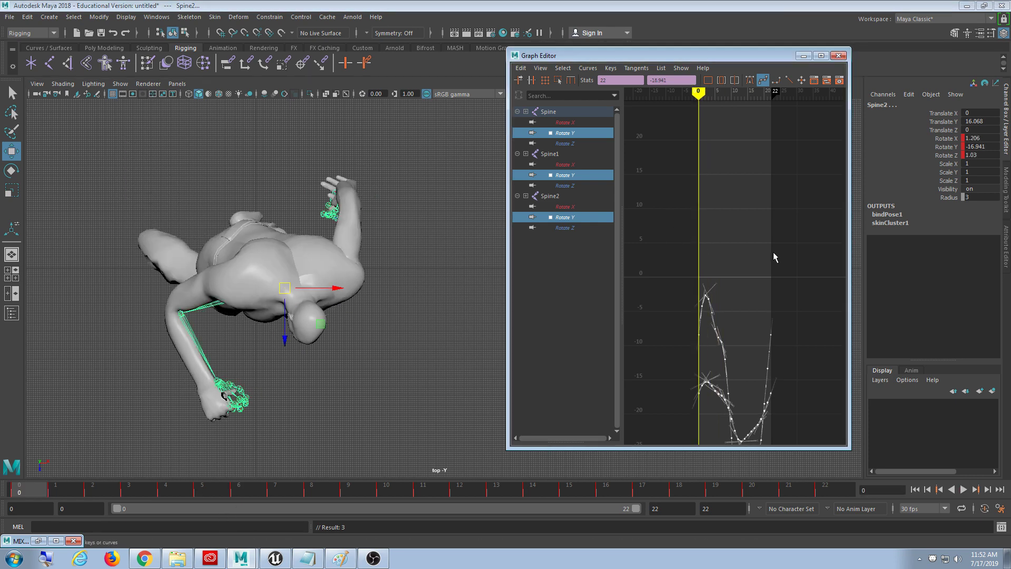
{"action": "middle_click_drag", "start_coordinate": [773, 257], "coordinate": [761, 262]}
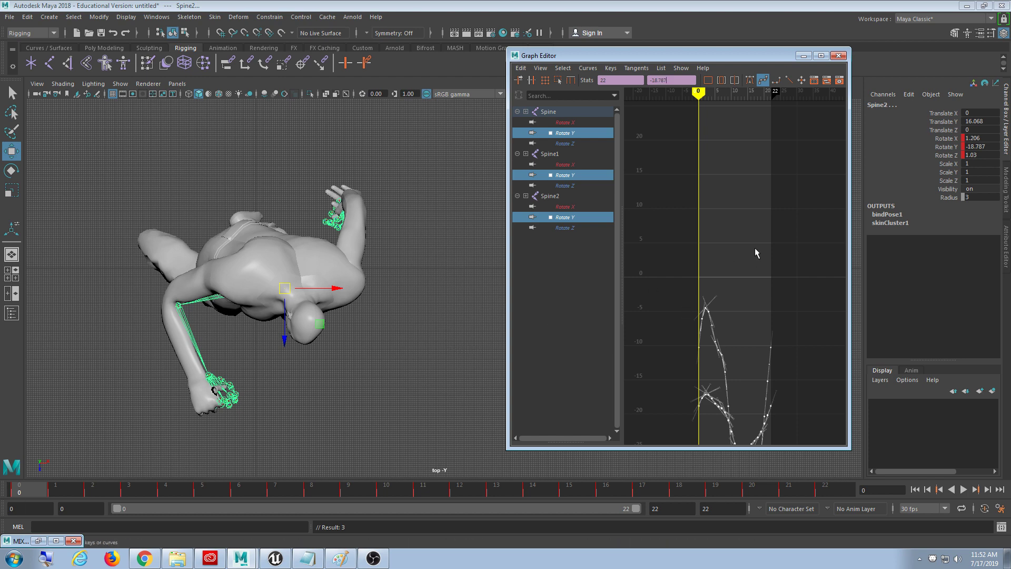
{"action": "scroll", "coordinate": [755, 248], "scroll_direction": "down", "scroll_amount": 2}
{"action": "scroll", "coordinate": [762, 222], "scroll_direction": "down", "scroll_amount": 2}
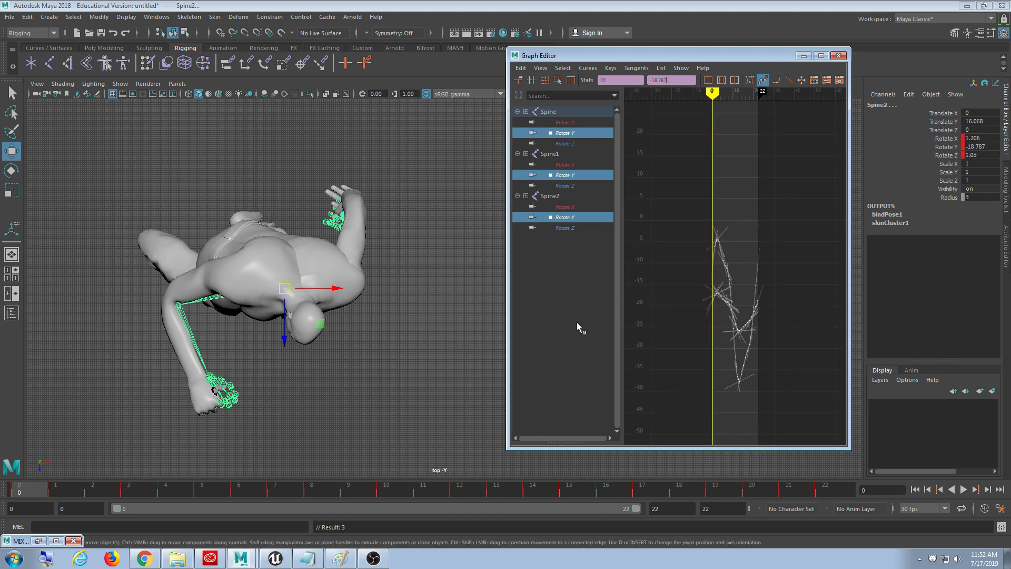
{"action": "middle_click_drag", "start_coordinate": [748, 229], "coordinate": [749, 215]}
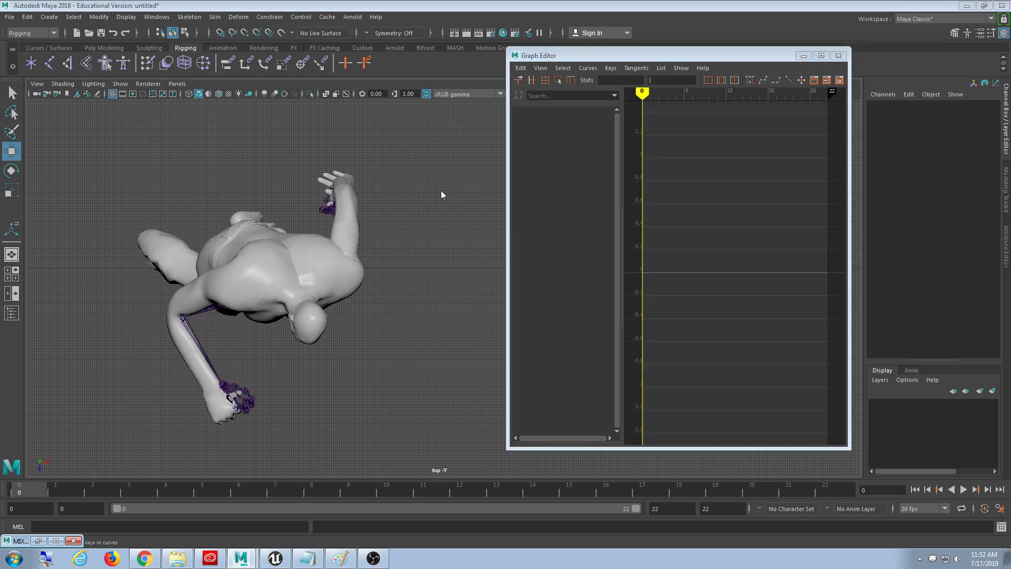
Step: Maximize the perspective view and orbit around the character
{"action": "key", "text": "space"}
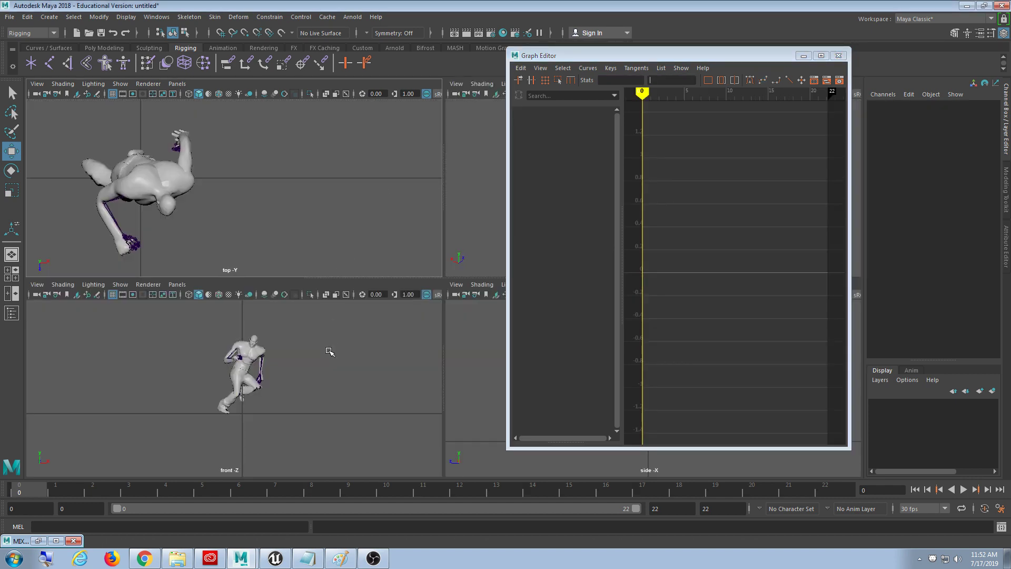
{"action": "key", "text": "space"}
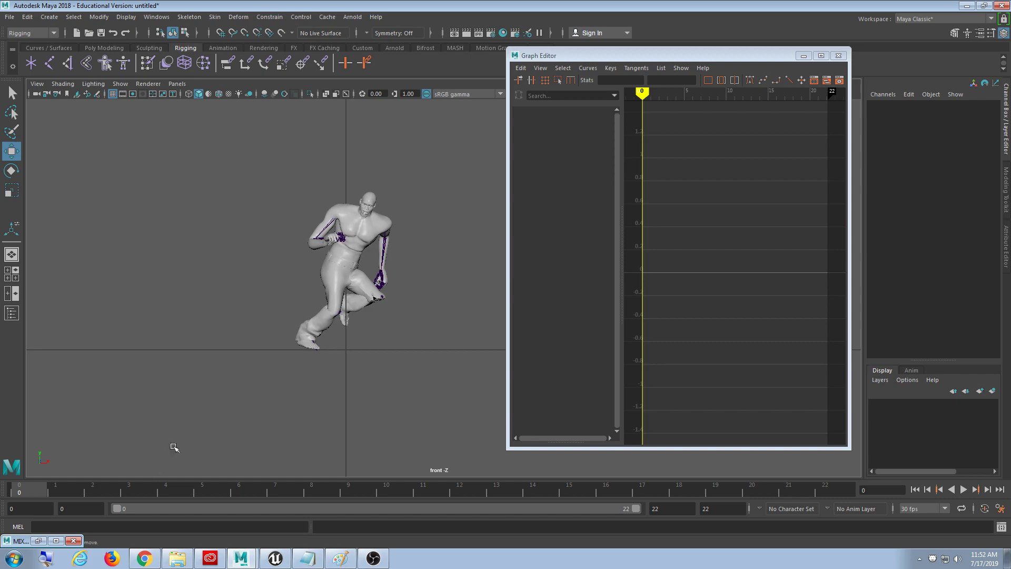
{"action": "key", "text": "space"}
{"action": "key", "text": "space"}
{"action": "scroll", "coordinate": [384, 243], "scroll_direction": "down", "scroll_amount": 3}
{"action": "scroll", "coordinate": [389, 255], "scroll_direction": "down", "scroll_amount": 5}
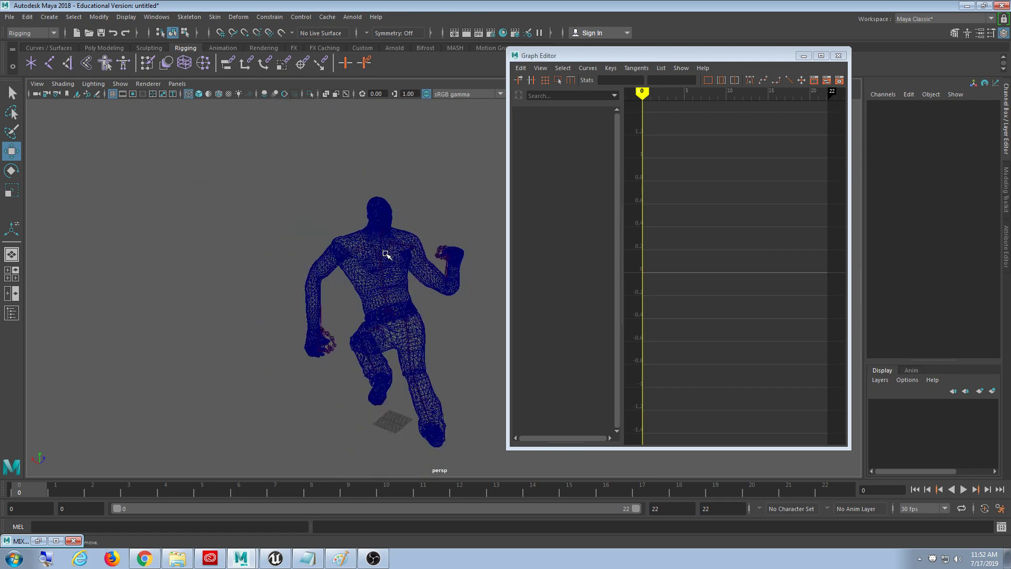
{"action": "left_click_drag", "start_coordinate": [383, 271], "coordinate": [426, 223], "text": "alt"}
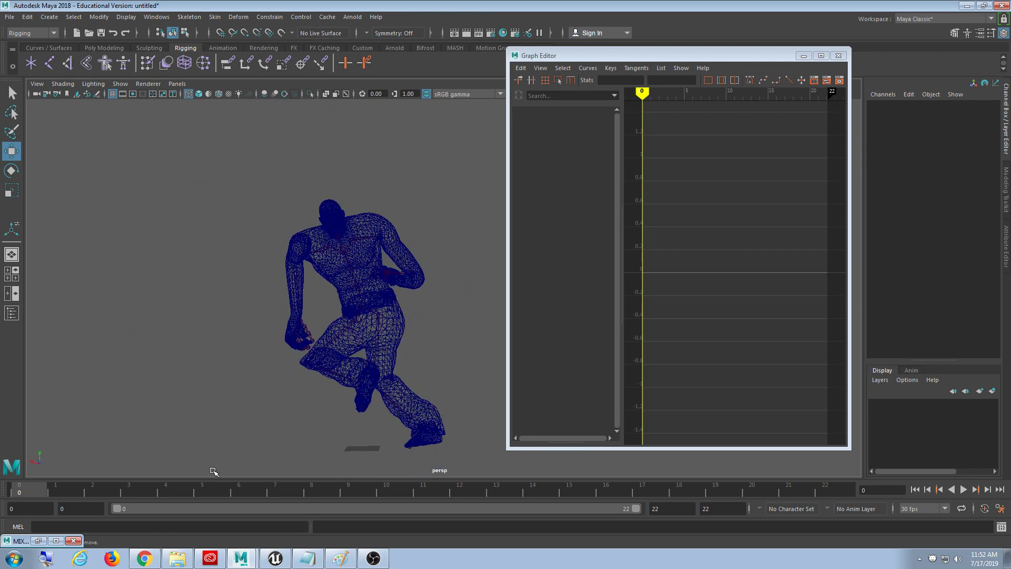
Step: Play the 22-frame run in smooth shaded mode, view it from above and minimize the Graph Editor
{"action": "key", "text": "alt+v"}
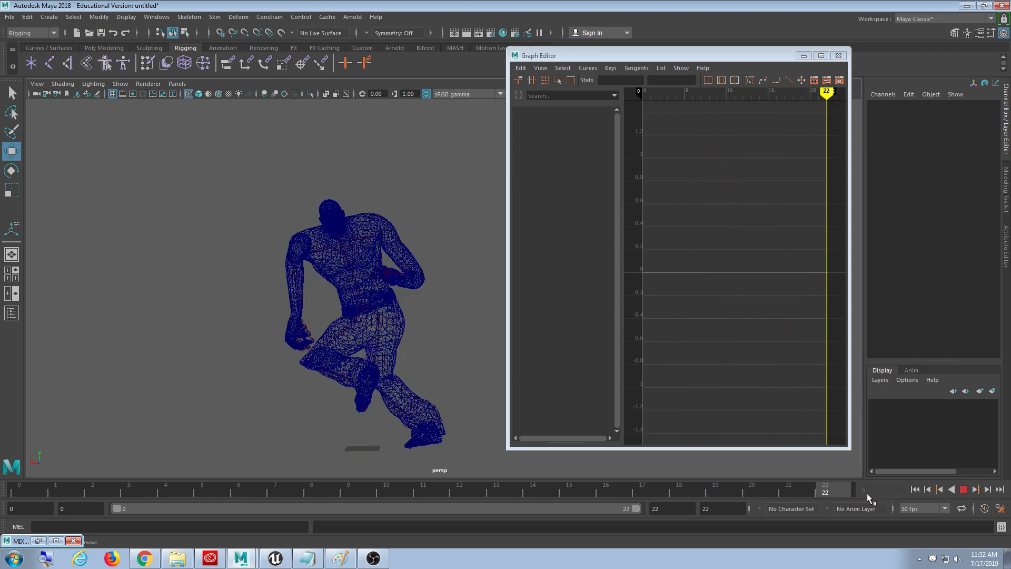
{"action": "left_click", "coordinate": [915, 490]}
{"action": "left_click", "coordinate": [964, 489]}
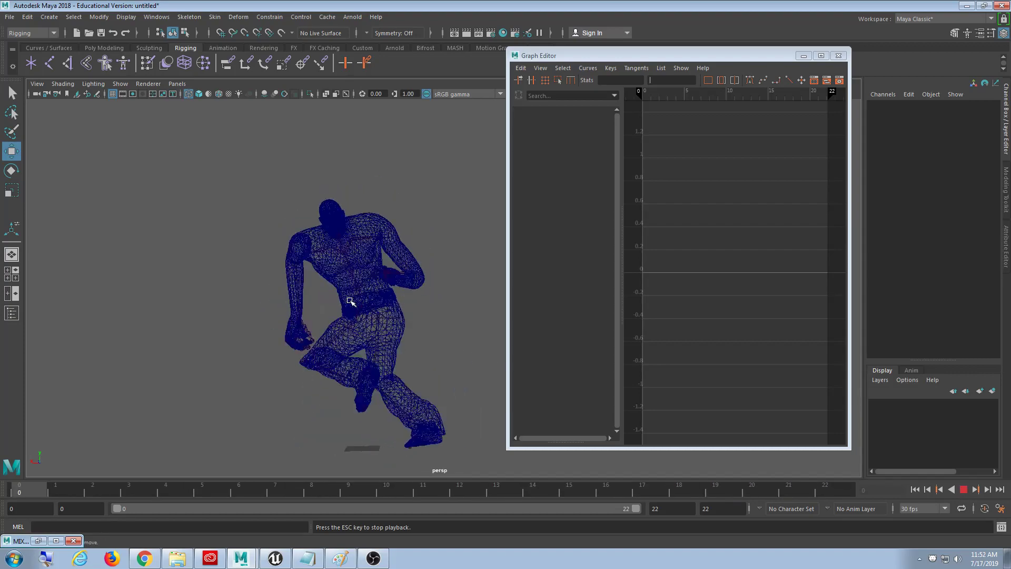
{"action": "key", "text": "5"}
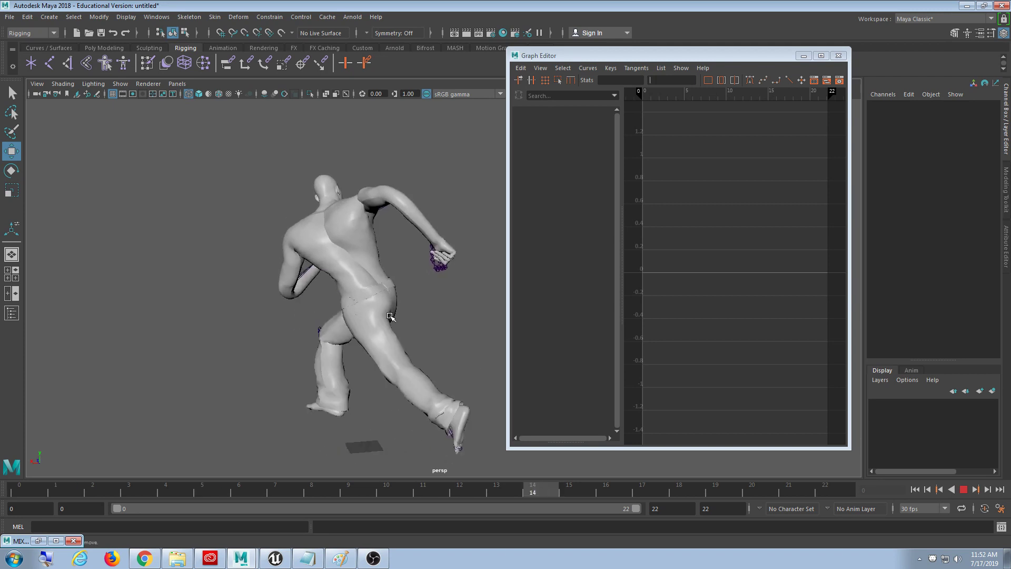
{"action": "mouse_move", "coordinate": [390, 330]}
{"action": "left_mouse_down", "text": "alt"}
{"action": "mouse_move", "coordinate": [429, 369]}
{"action": "mouse_move", "coordinate": [401, 360]}
{"action": "left_mouse_up", "text": "alt"}
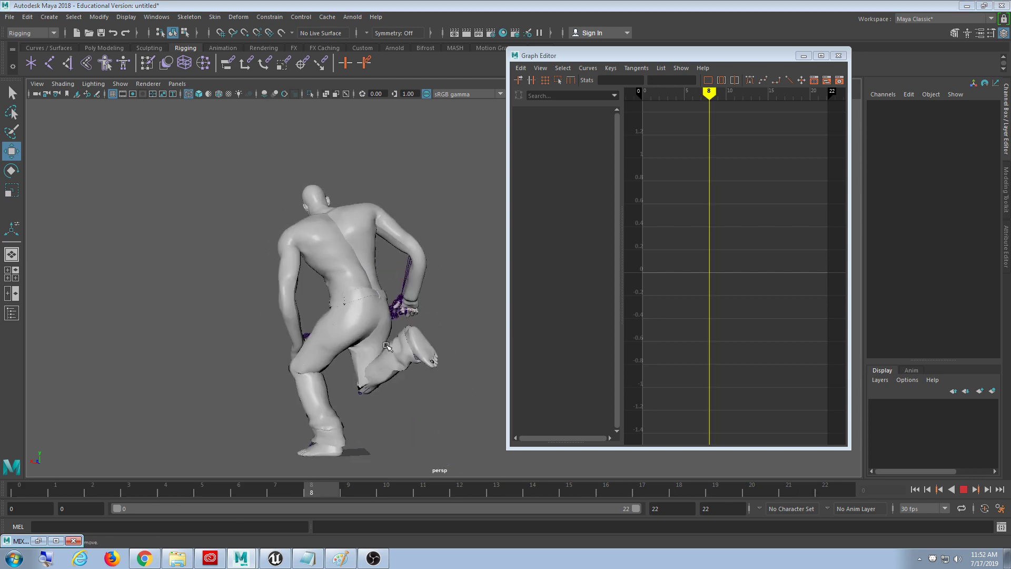
{"action": "key", "text": "space"}
{"action": "key", "text": "space"}
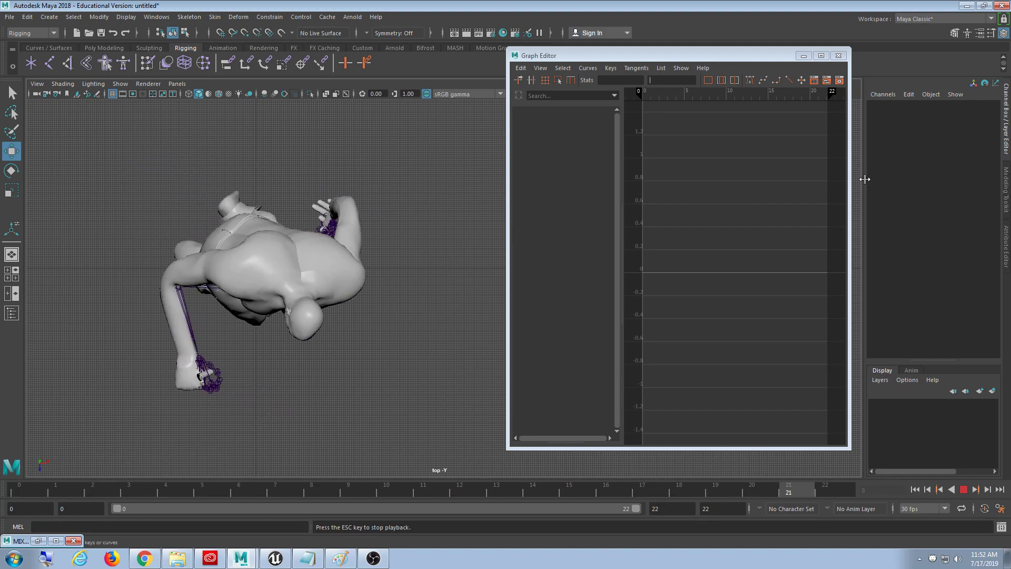
{"action": "left_click", "coordinate": [804, 55]}
{"action": "left_click", "coordinate": [972, 490]}
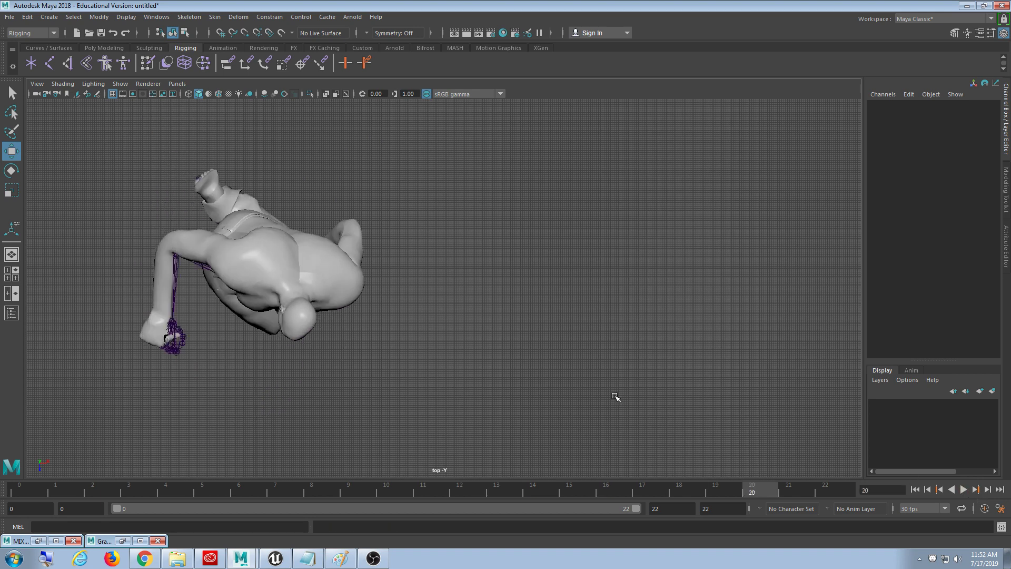
{"action": "mouse_move", "coordinate": [560, 260]}
{"action": "left_mouse_down", "text": "alt"}
{"action": "mouse_move", "coordinate": [515, 342]}
{"action": "mouse_move", "coordinate": [720, 344]}
{"action": "left_mouse_up", "text": "alt"}
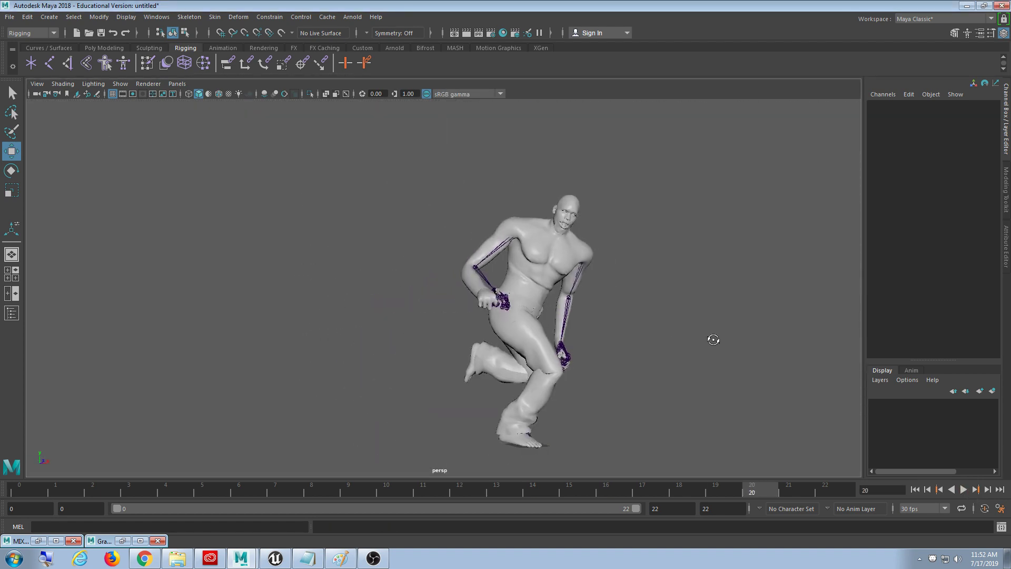
{"action": "key", "text": "alt+v"}
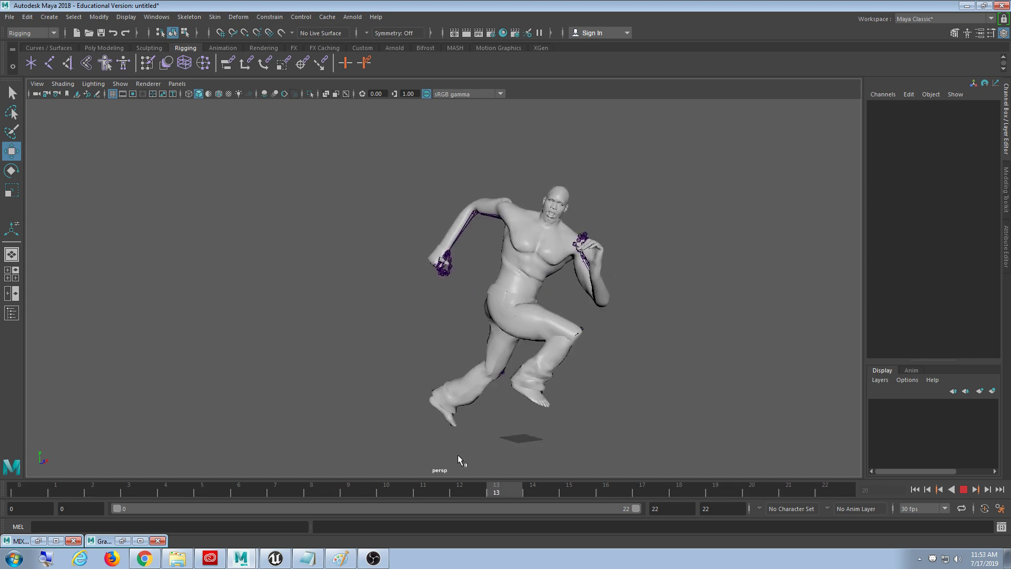
{"action": "key", "text": "alt+v"}
{"action": "mouse_move", "coordinate": [548, 330]}
{"action": "left_mouse_down", "text": "alt"}
{"action": "mouse_move", "coordinate": [517, 330]}
{"action": "mouse_move", "coordinate": [621, 323]}
{"action": "left_mouse_up", "text": "alt"}
{"action": "middle_click_drag", "start_coordinate": [621, 323], "coordinate": [529, 368], "text": "alt"}
{"action": "mouse_move", "coordinate": [528, 368]}
{"action": "left_mouse_down", "text": "alt"}
{"action": "mouse_move", "coordinate": [485, 363]}
{"action": "mouse_move", "coordinate": [520, 278]}
{"action": "left_mouse_up", "text": "alt"}
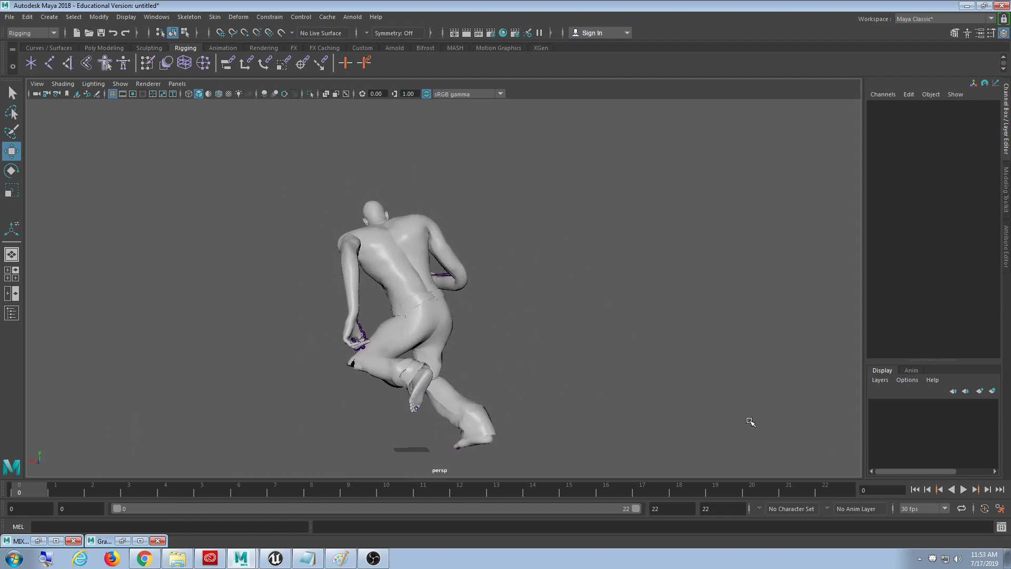
{"action": "left_click", "coordinate": [964, 489]}
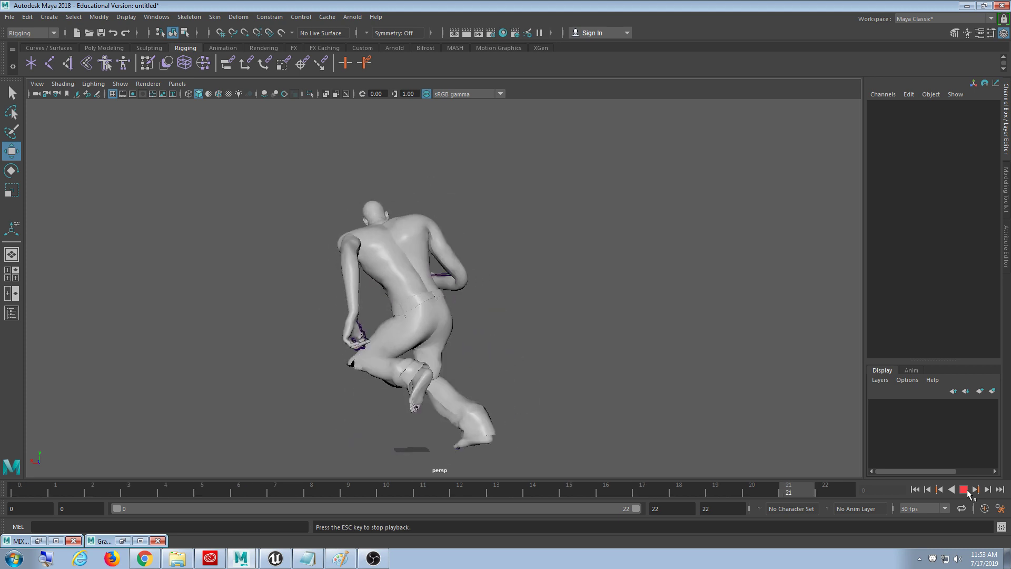
{"action": "left_click", "coordinate": [964, 489]}
{"action": "key", "text": "alt+v"}
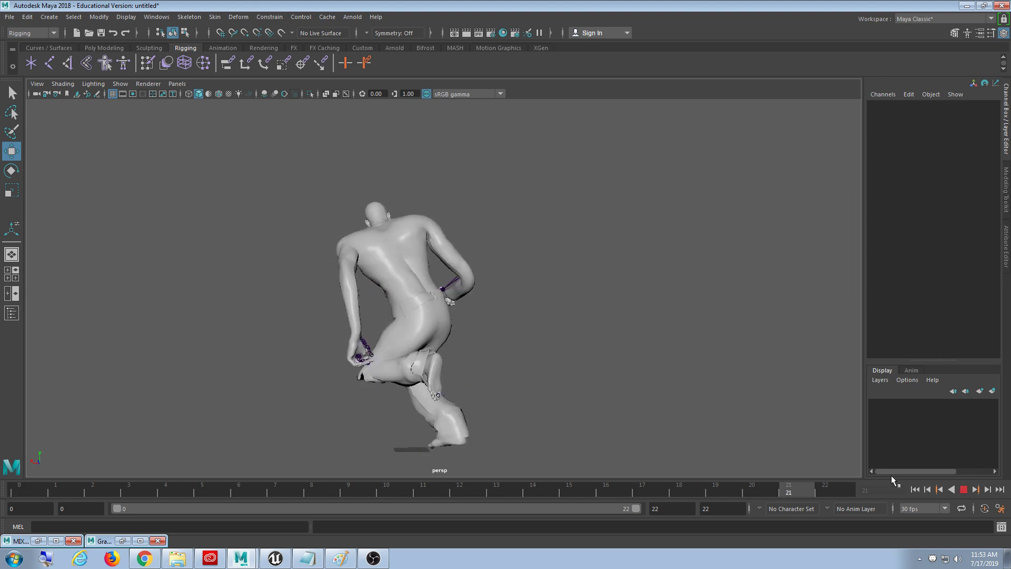
{"action": "key", "text": "Escape"}
{"action": "left_click_drag", "start_coordinate": [372, 354], "coordinate": [338, 376], "text": "alt"}
{"action": "key", "text": "space"}
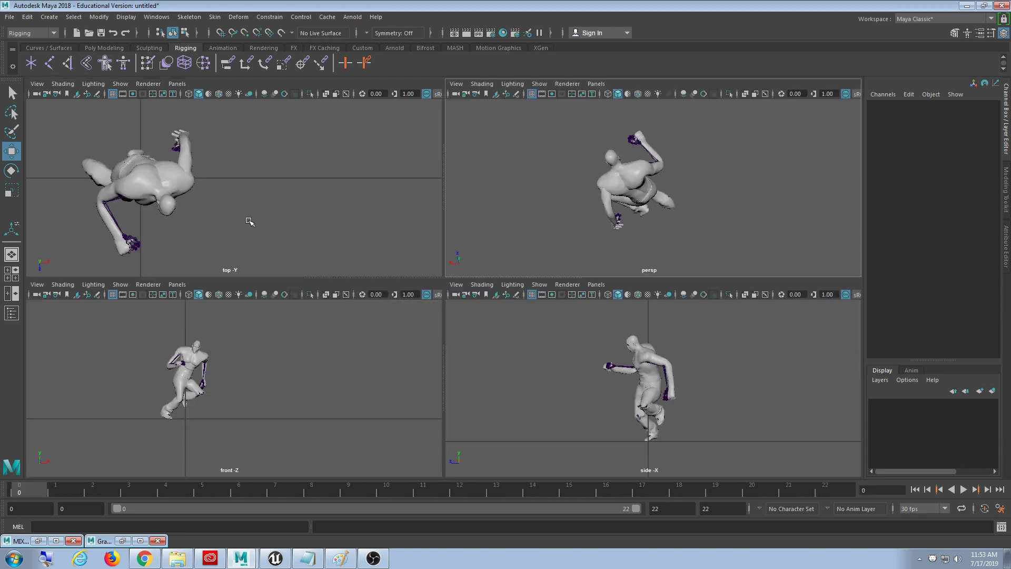
{"action": "key", "text": "space"}
{"action": "middle_click_drag", "start_coordinate": [214, 305], "coordinate": [231, 294], "text": "alt"}
{"action": "key", "text": "alt+v"}
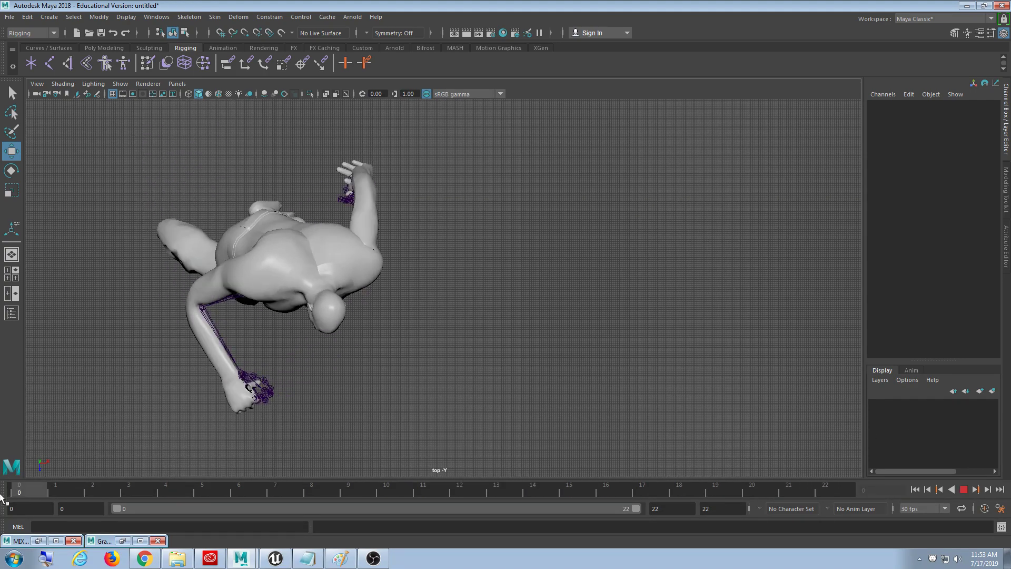
{"action": "left_click", "coordinate": [17, 494]}
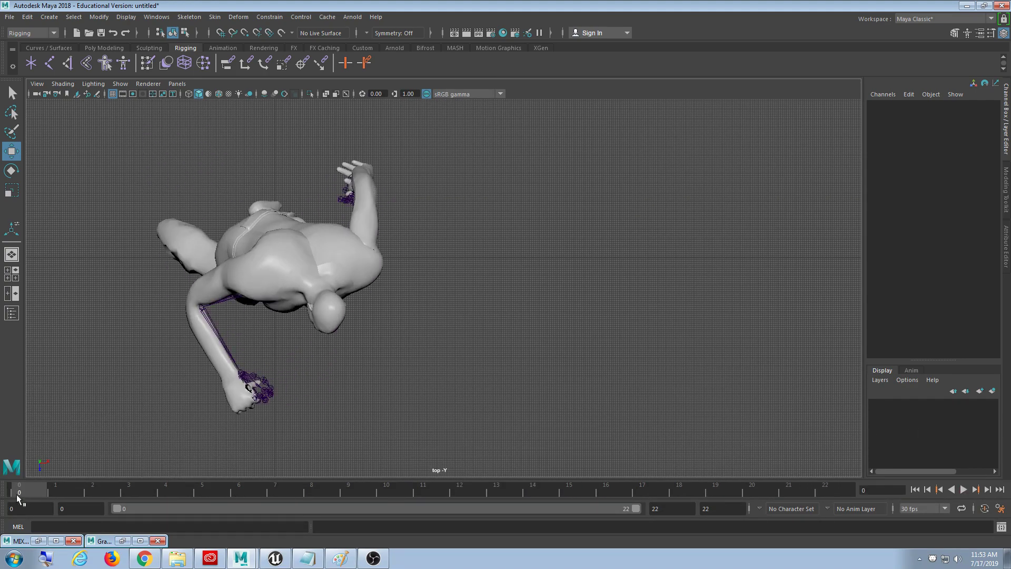
Step: In Save Scene As, browse to Storage (D:) > VampireAssault > AtomicAssault > Art > Characters > Vampires > Vampiredude 1
{"action": "left_click", "coordinate": [10, 18]}
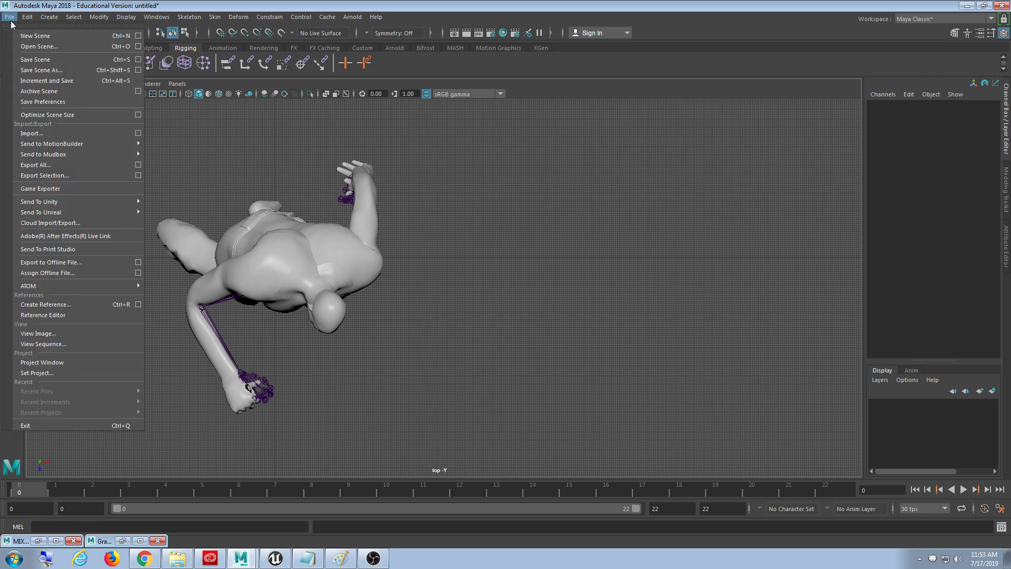
{"action": "left_click", "coordinate": [43, 70]}
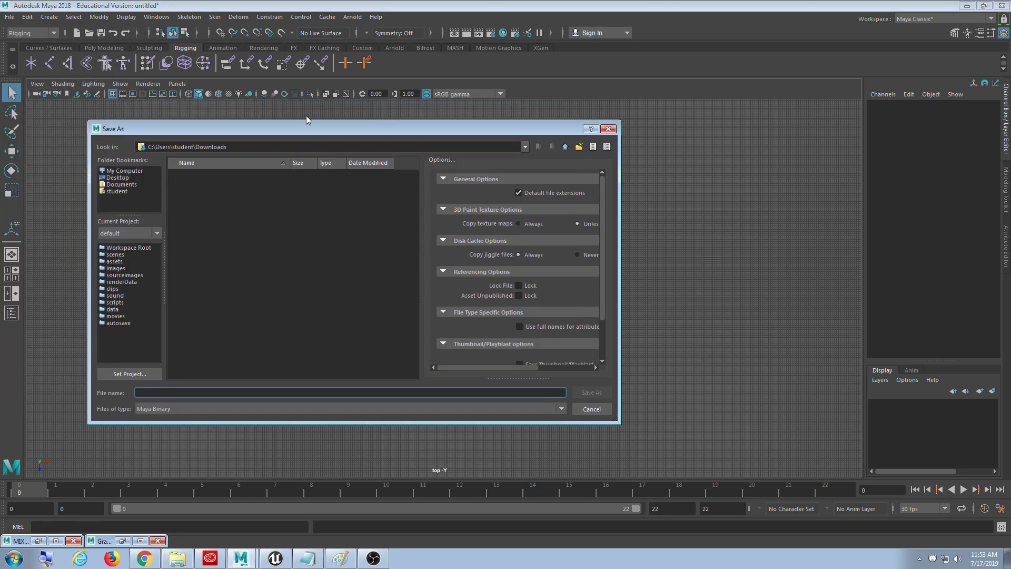
{"action": "left_click", "coordinate": [169, 170]}
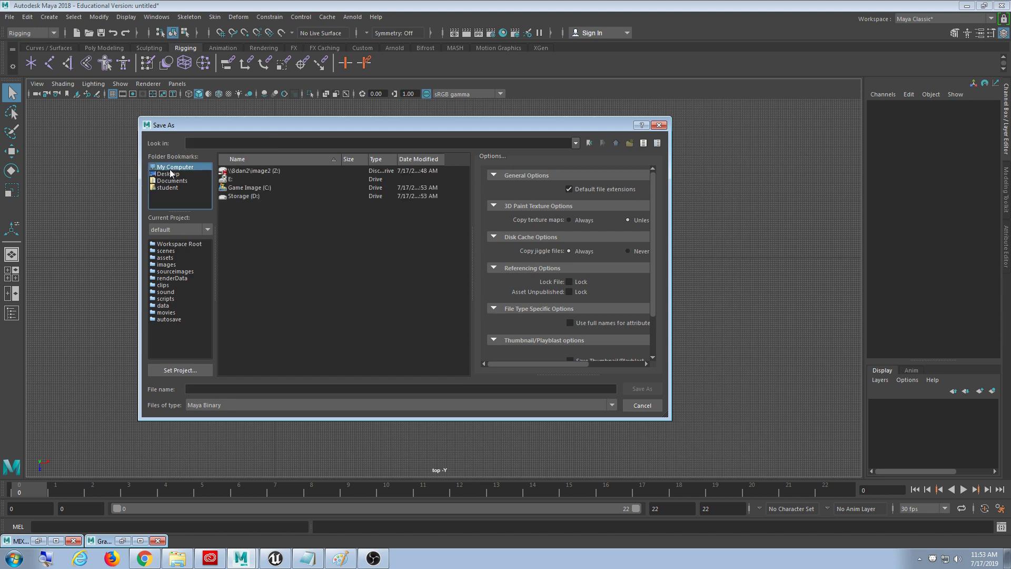
{"action": "double_click", "coordinate": [257, 195]}
{"action": "scroll", "coordinate": [262, 255], "scroll_direction": "down", "scroll_amount": 10}
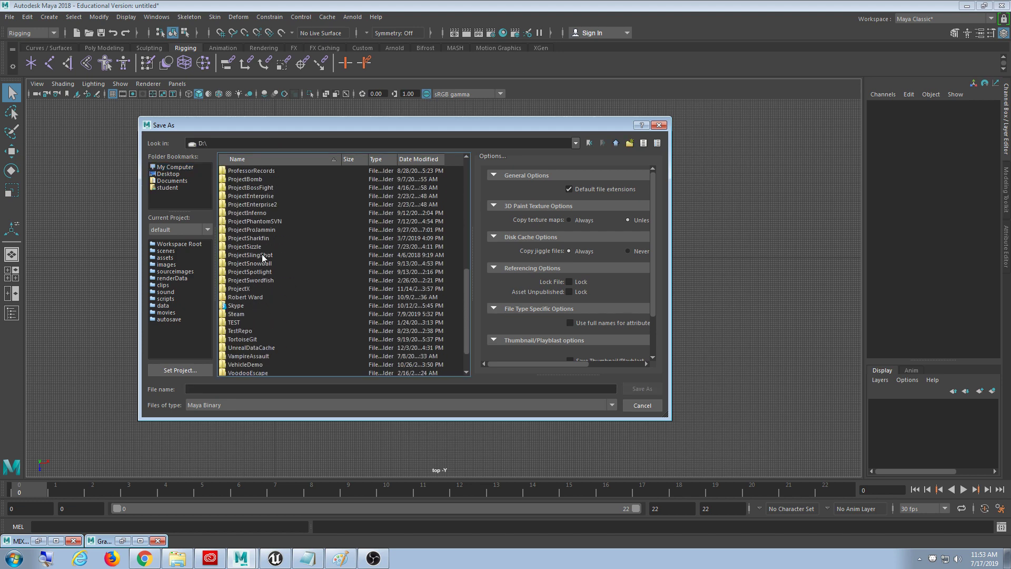
{"action": "double_click", "coordinate": [261, 323]}
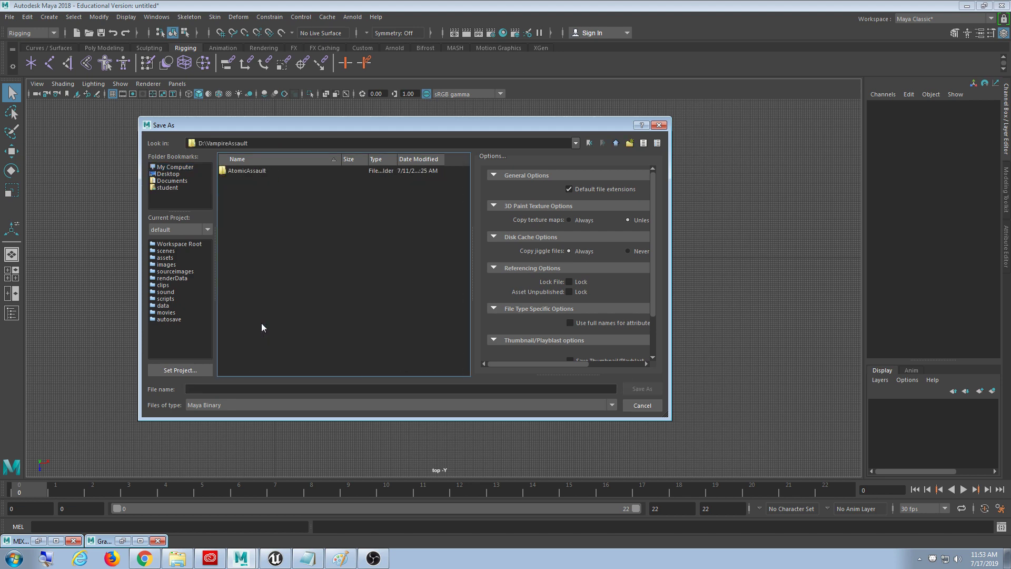
{"action": "double_click", "coordinate": [251, 173]}
{"action": "double_click", "coordinate": [251, 172]}
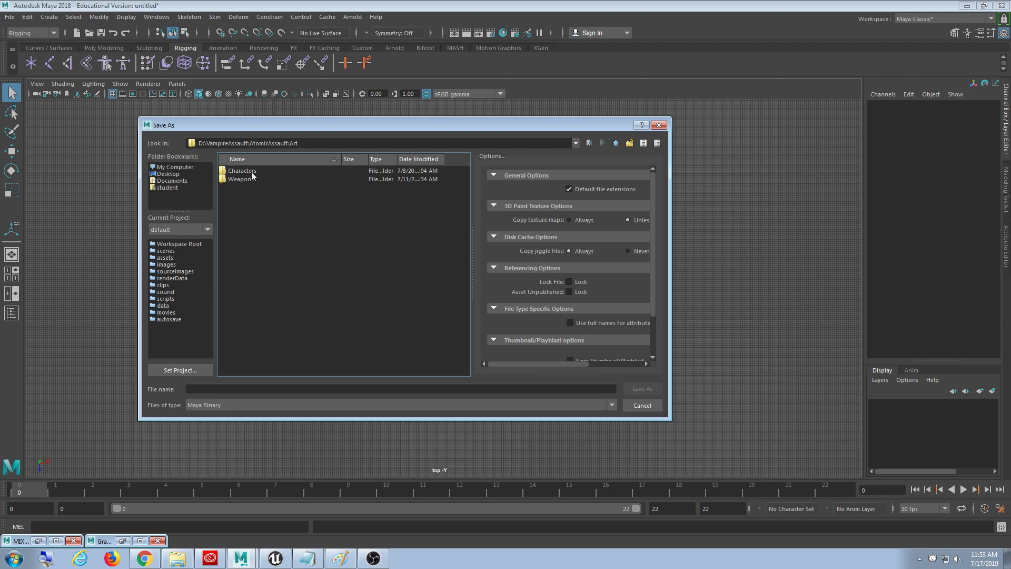
{"action": "double_click", "coordinate": [251, 172]}
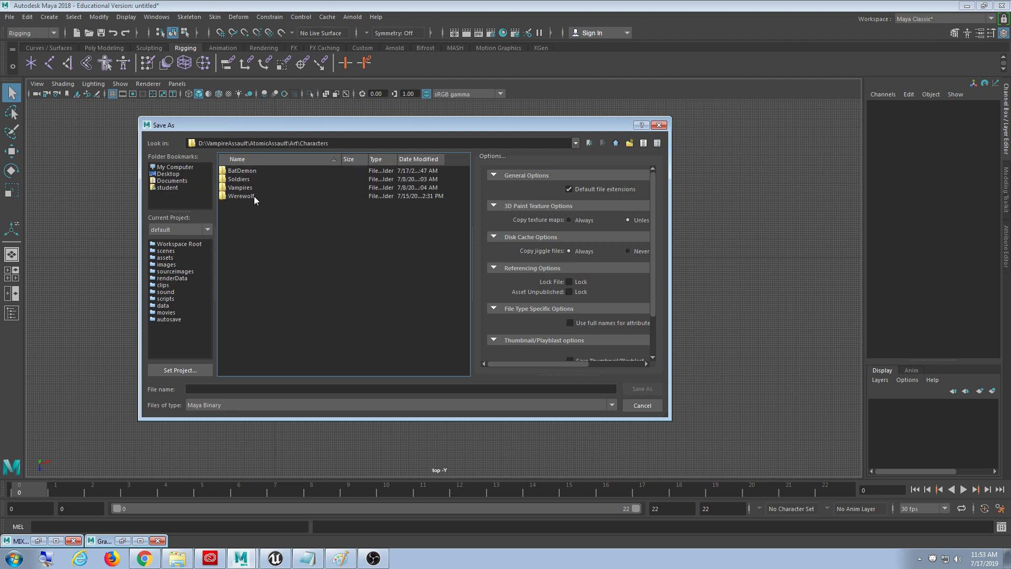
{"action": "double_click", "coordinate": [252, 188]}
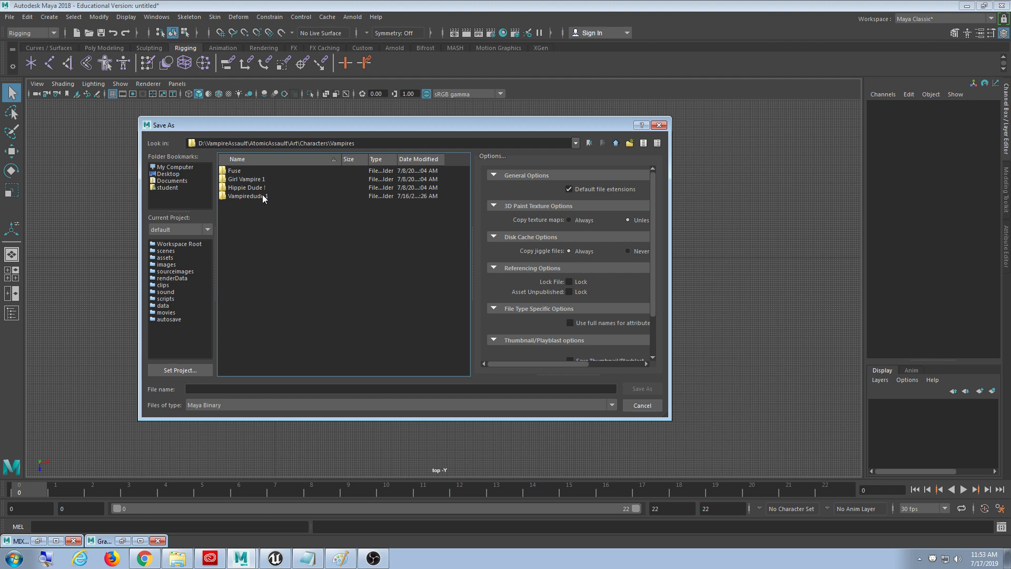
{"action": "double_click", "coordinate": [263, 196]}
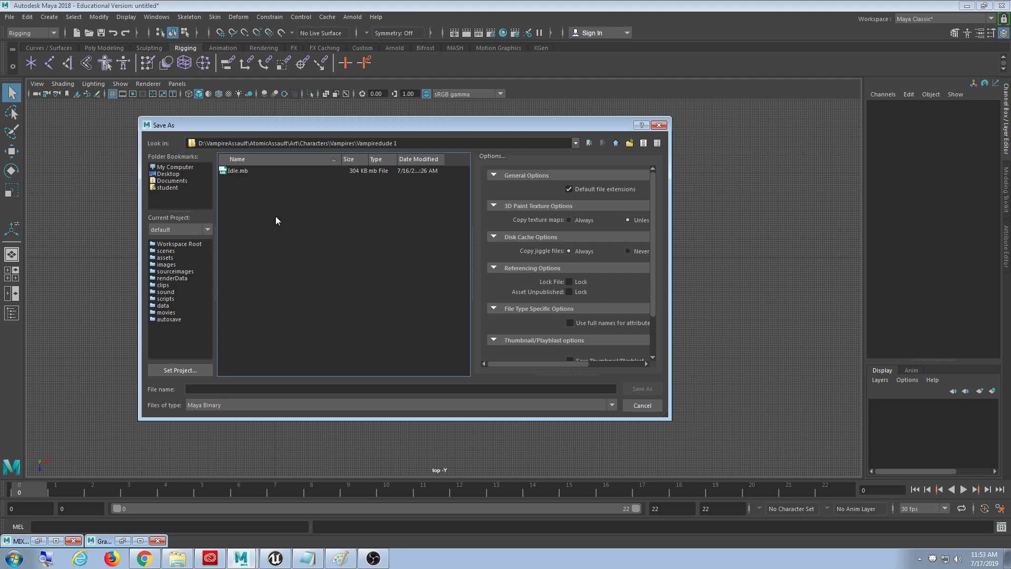
Step: Name the scene Run45 and save it as Run45.mb
{"action": "left_click", "coordinate": [217, 391]}
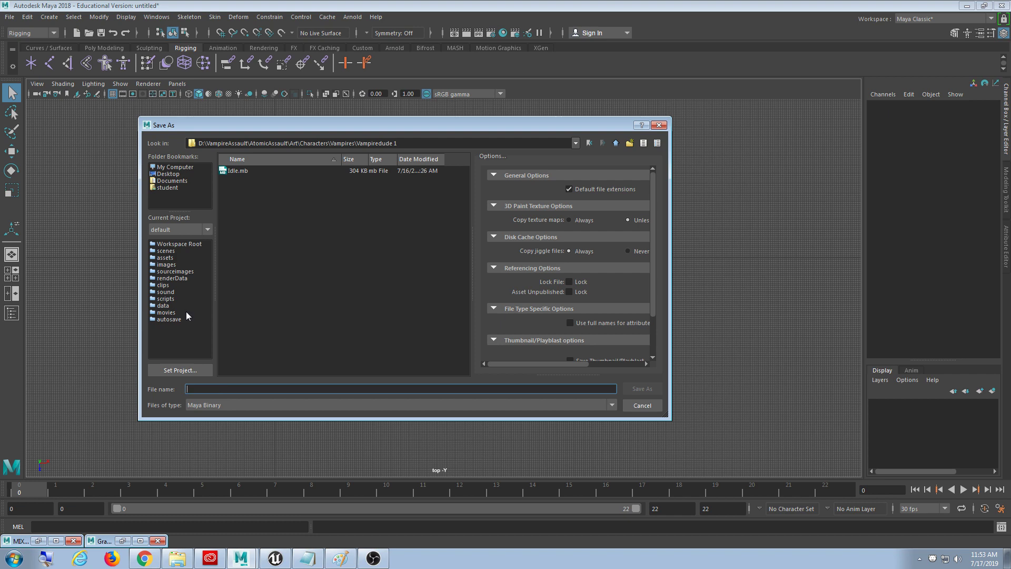
{"action": "left_click_drag", "start_coordinate": [302, 129], "coordinate": [570, 184]}
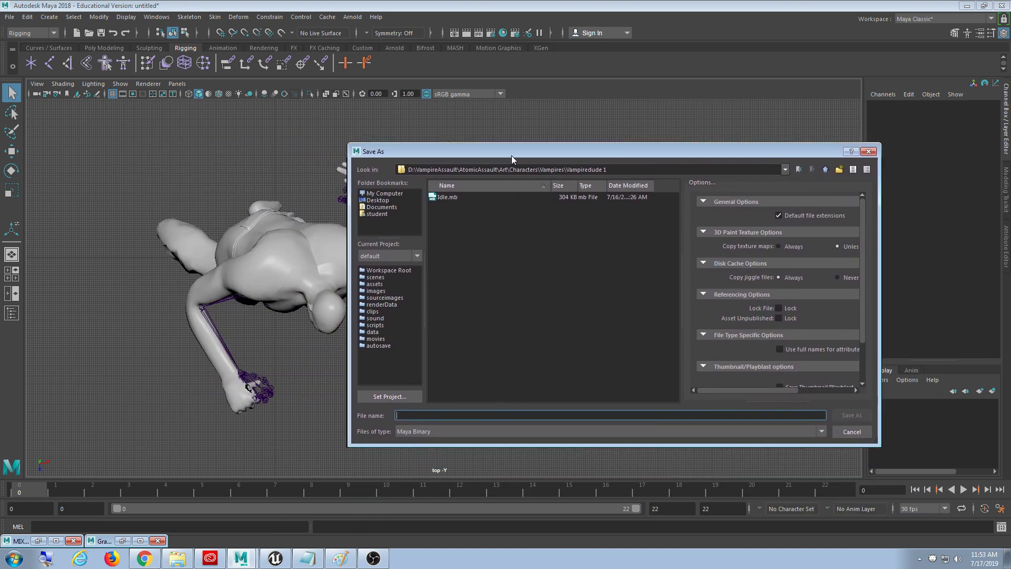
{"action": "left_click_drag", "start_coordinate": [570, 185], "coordinate": [379, 120]}
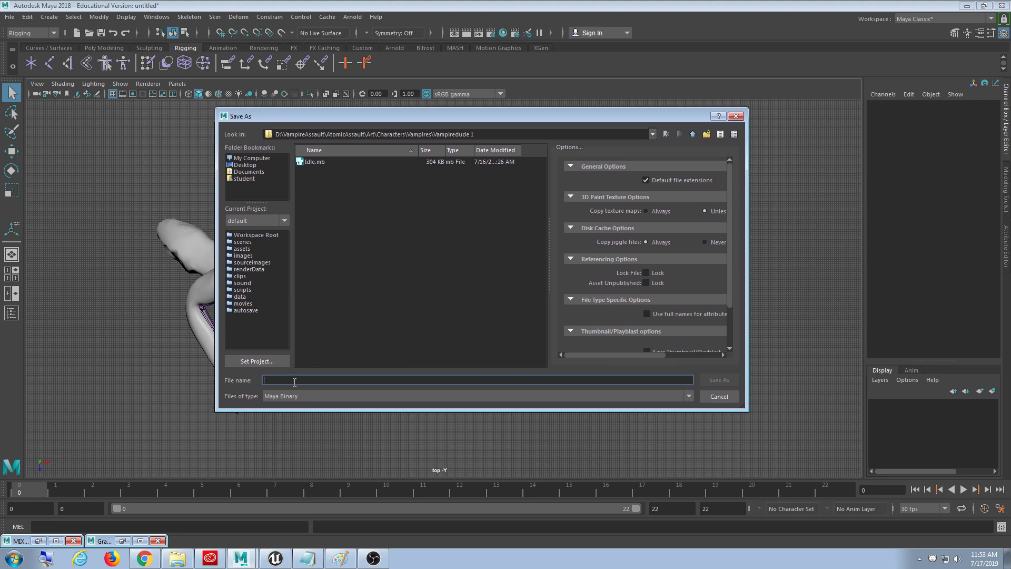
{"action": "type", "text": "Run"}
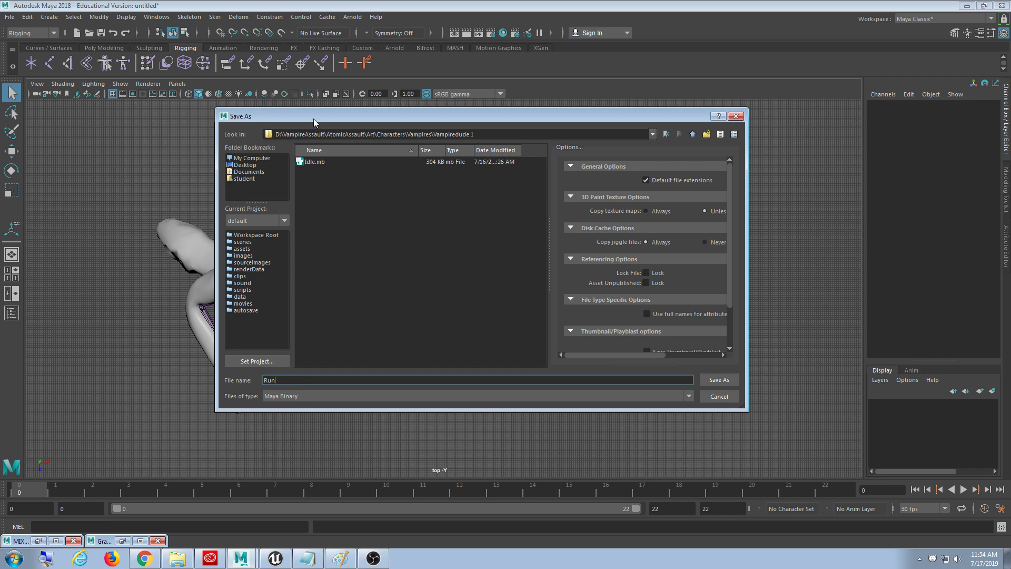
{"action": "left_click_drag", "start_coordinate": [314, 123], "coordinate": [321, 123]}
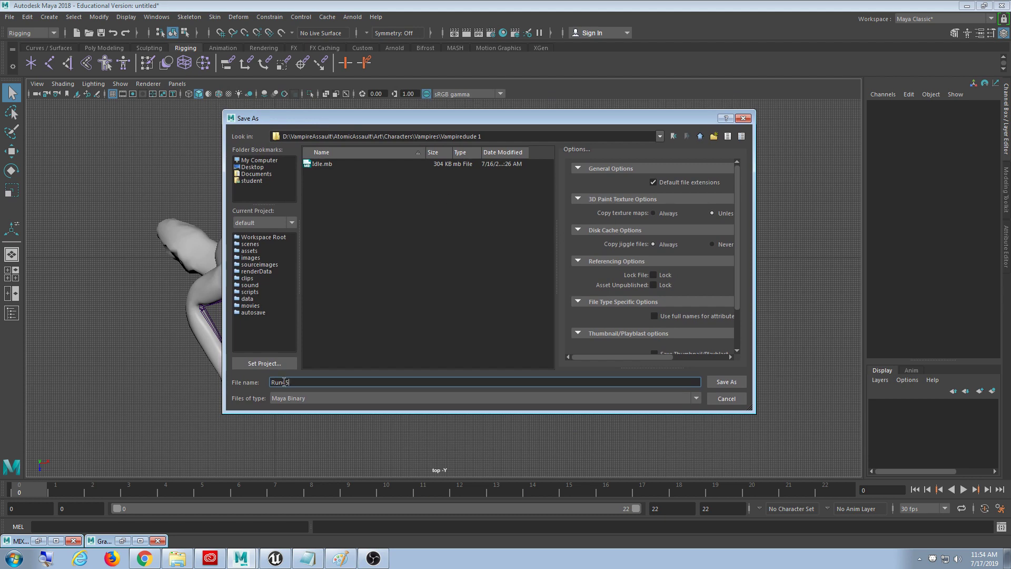
{"action": "left_click", "coordinate": [727, 382]}
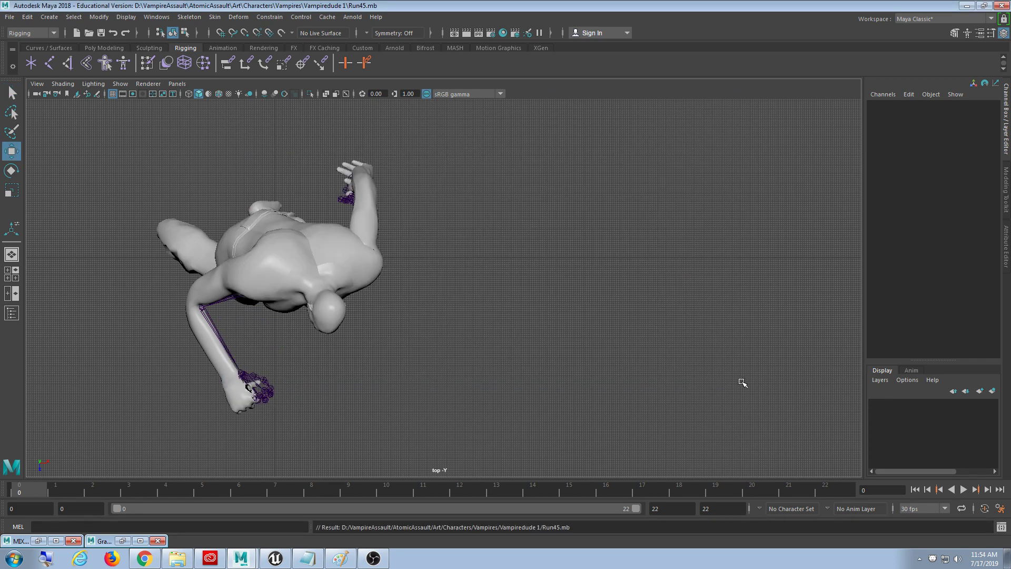
Step: Start Export All with the Desktop as destination and FBX export as the format
{"action": "left_click_drag", "start_coordinate": [338, 494], "coordinate": [4, 479]}
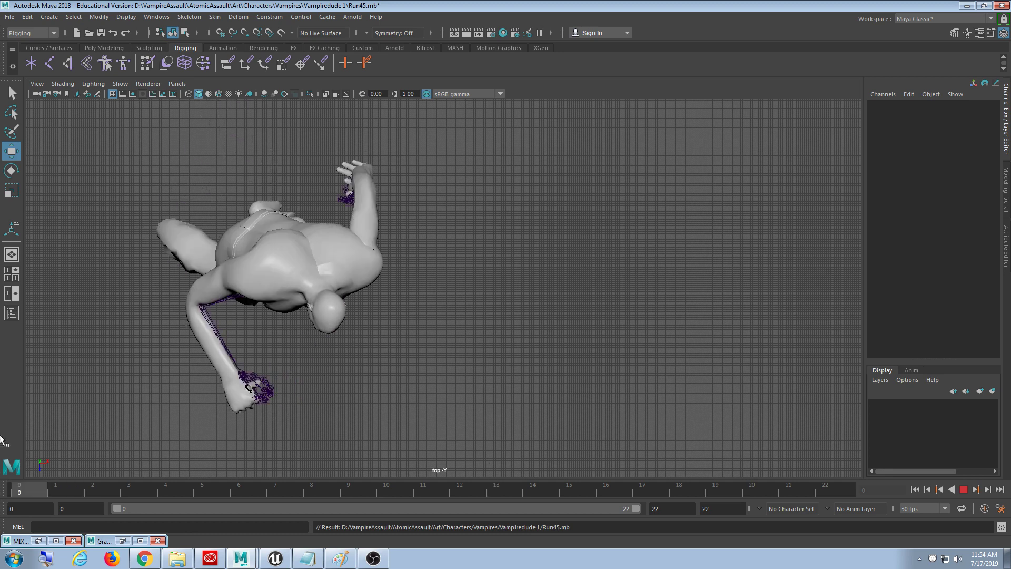
{"action": "left_click", "coordinate": [9, 17]}
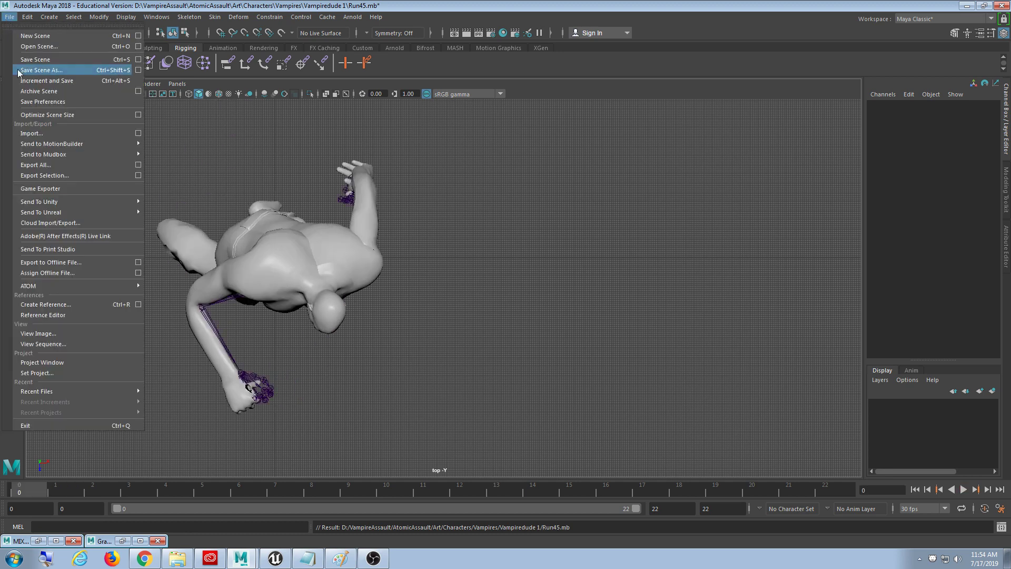
{"action": "left_click", "coordinate": [61, 164]}
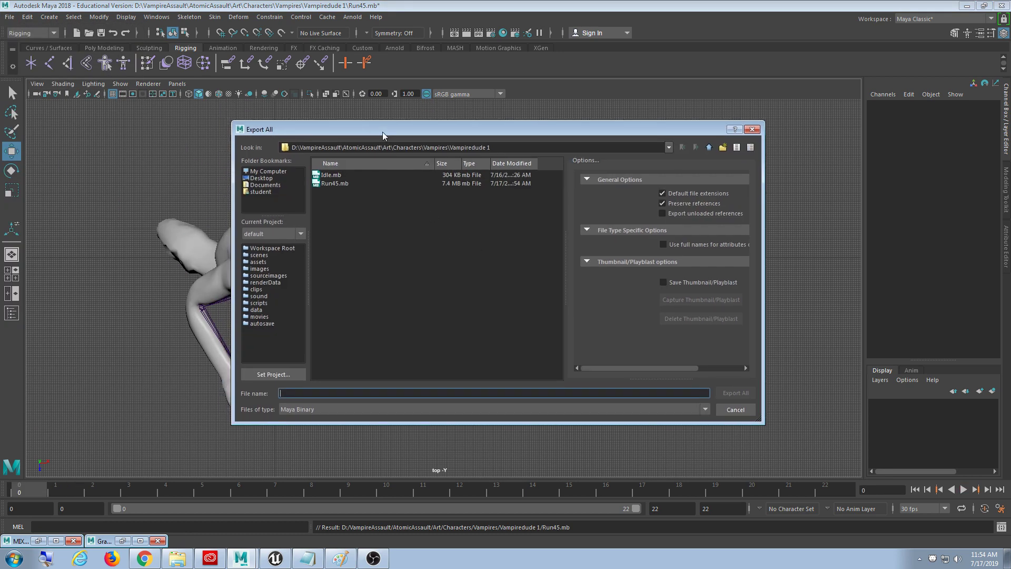
{"action": "left_click", "coordinate": [261, 179]}
{"action": "left_click", "coordinate": [325, 411]}
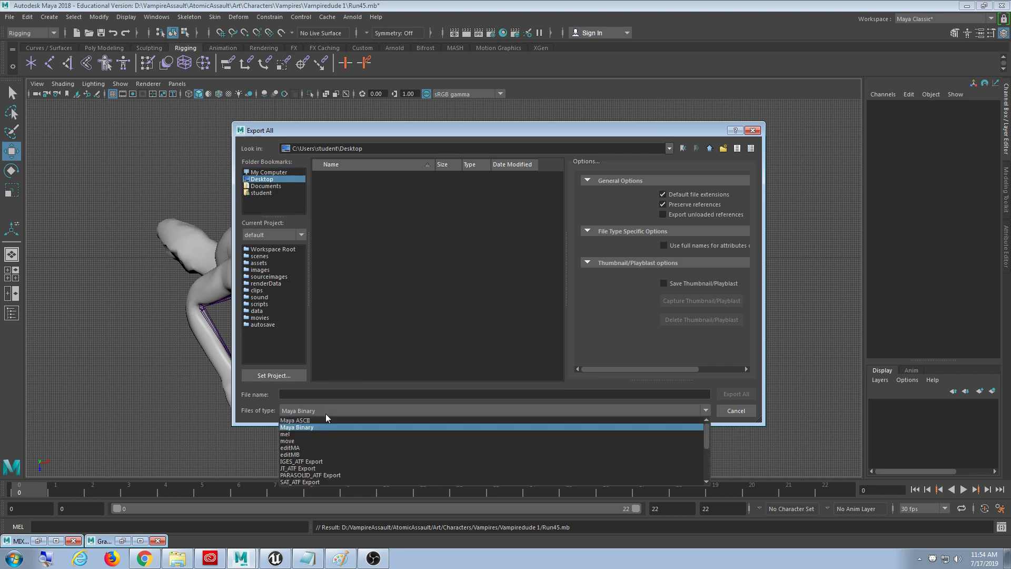
{"action": "left_click", "coordinate": [323, 461]}
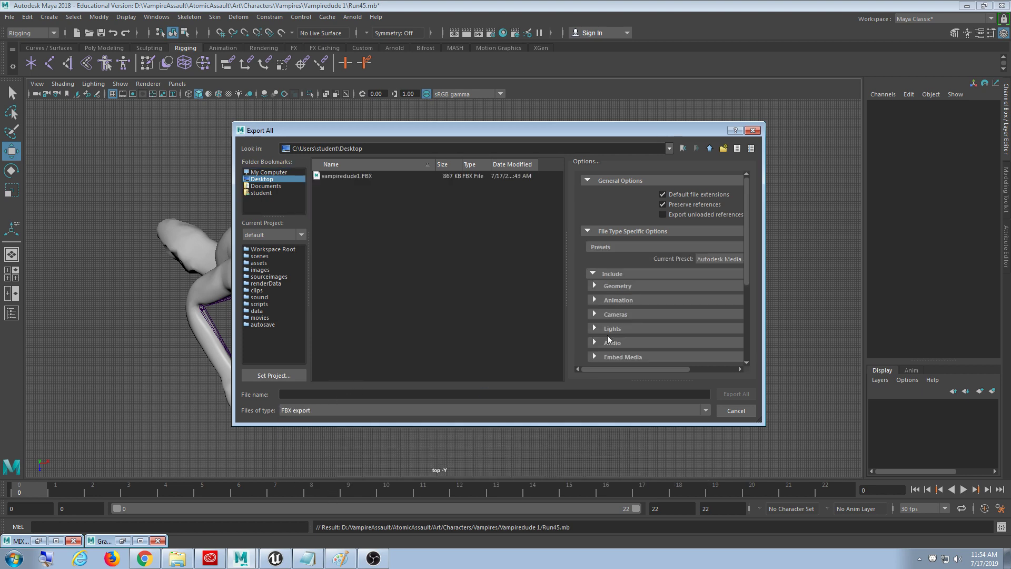
Step: In the FBX animation options, turn on Bake Animation and turn off Deformed Models
{"action": "left_click_drag", "start_coordinate": [567, 283], "coordinate": [402, 283]}
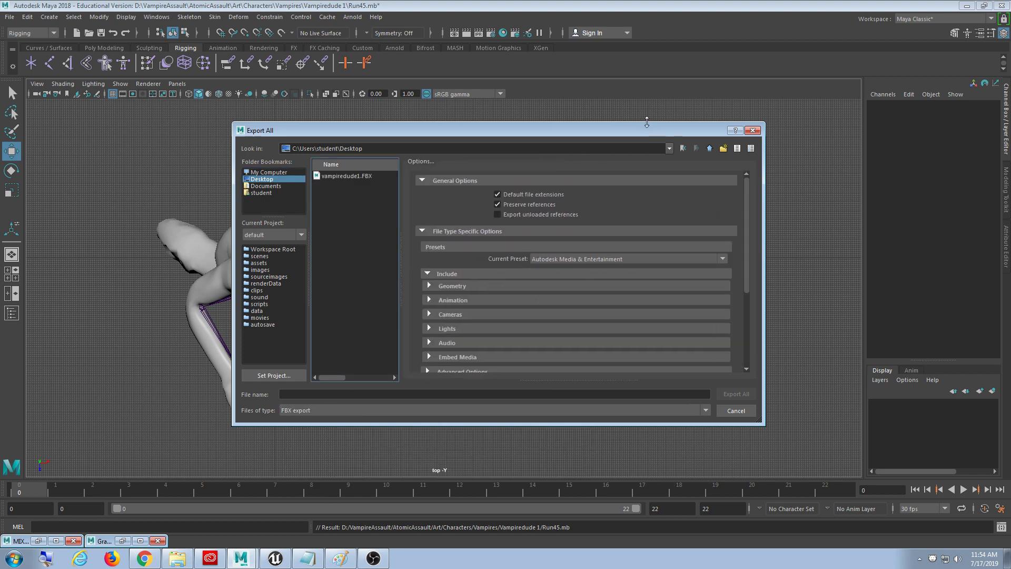
{"action": "left_click_drag", "start_coordinate": [647, 122], "coordinate": [647, 49]}
{"action": "left_click", "coordinate": [509, 230]}
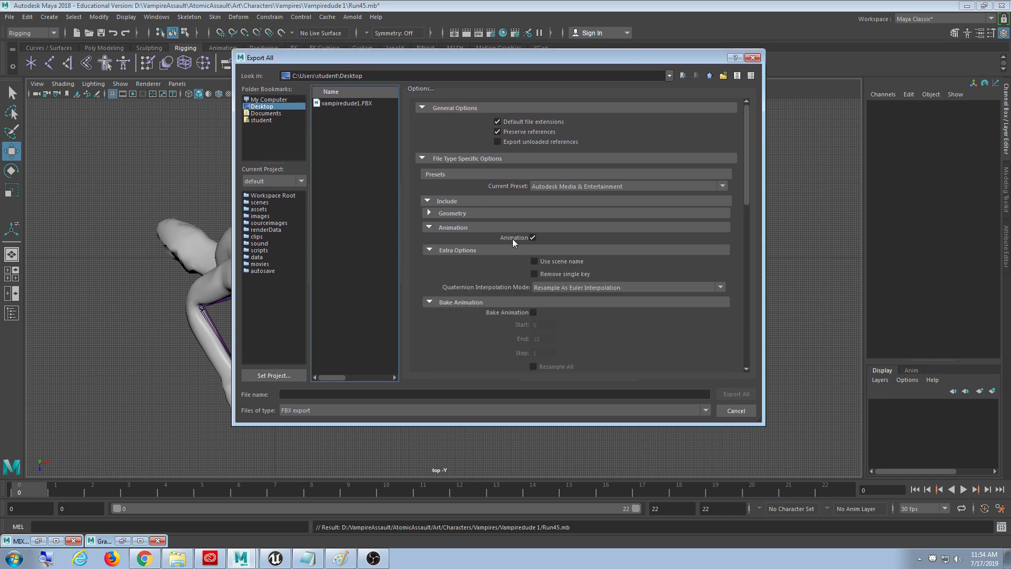
{"action": "scroll", "coordinate": [617, 329], "scroll_direction": "down", "scroll_amount": 5}
{"action": "left_click", "coordinate": [534, 187]}
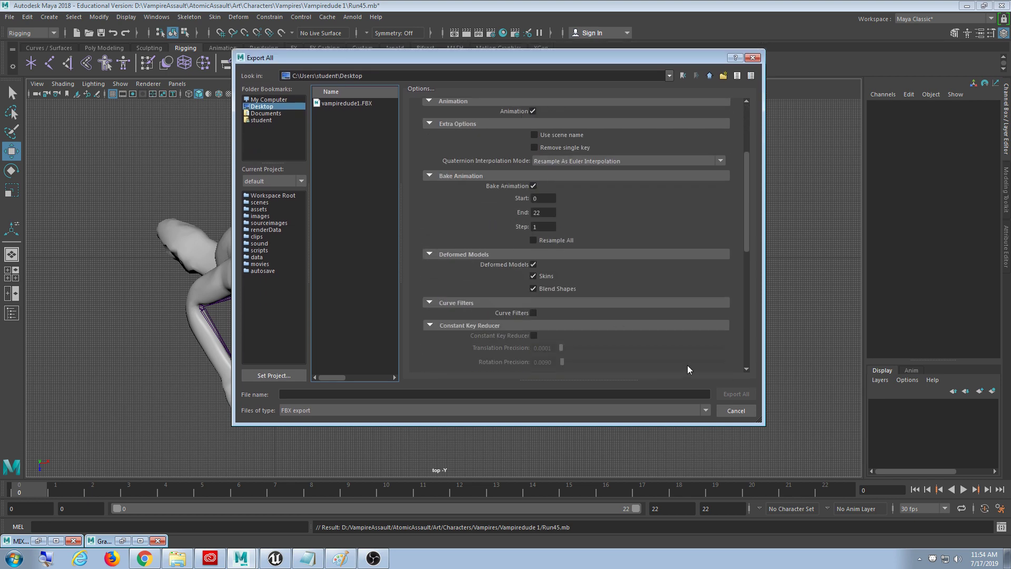
{"action": "left_click", "coordinate": [533, 265]}
{"action": "scroll", "coordinate": [618, 307], "scroll_direction": "down", "scroll_amount": 5}
{"action": "scroll", "coordinate": [619, 306], "scroll_direction": "down", "scroll_amount": 3}
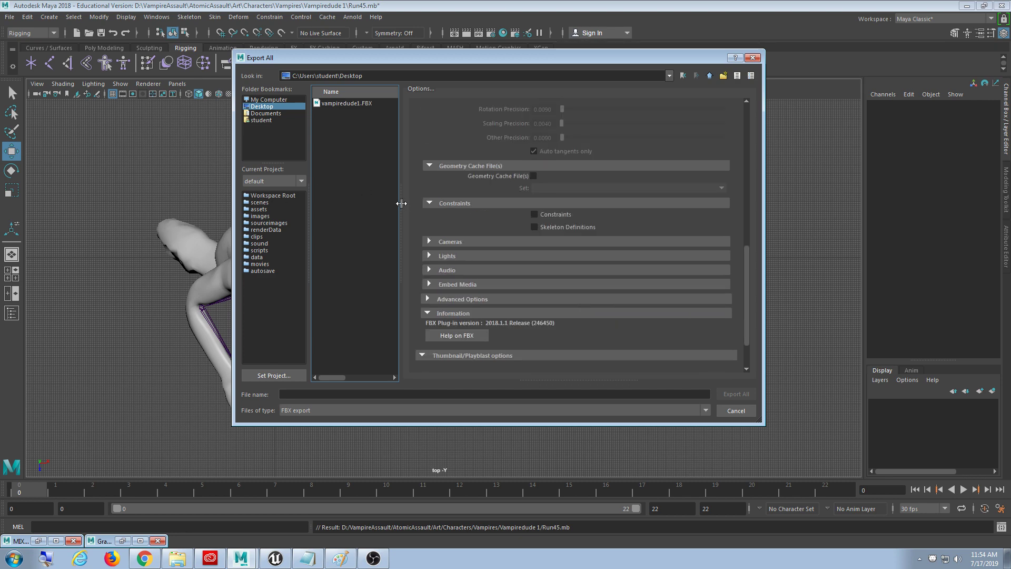
{"action": "left_click_drag", "start_coordinate": [401, 210], "coordinate": [502, 207]}
{"action": "left_click_drag", "start_coordinate": [368, 87], "coordinate": [374, 90]}
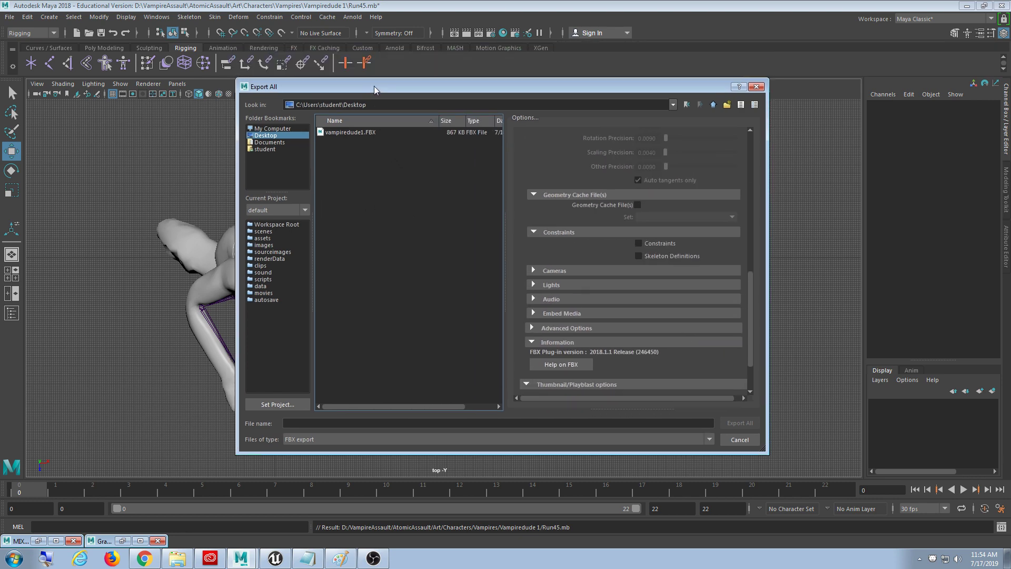
Step: Export the scene as Run45.fbx, then minimize Maya
{"action": "left_click", "coordinate": [326, 424]}
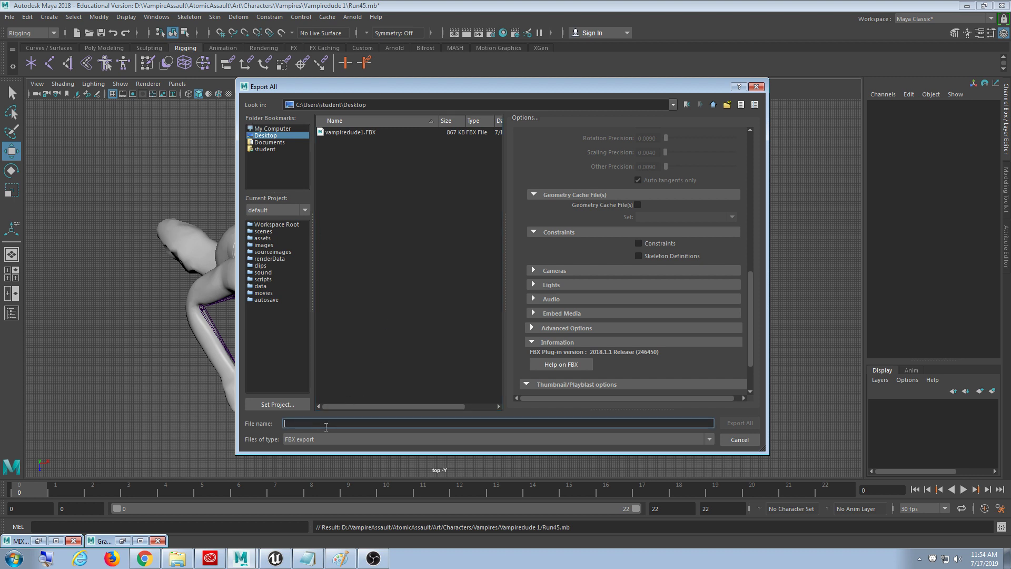
{"action": "type", "text": "r"}
{"action": "key", "text": "BackSpace"}
{"action": "key", "text": "BackSpace"}
{"action": "type", "text": "Run45"}
{"action": "left_click", "coordinate": [743, 424]}
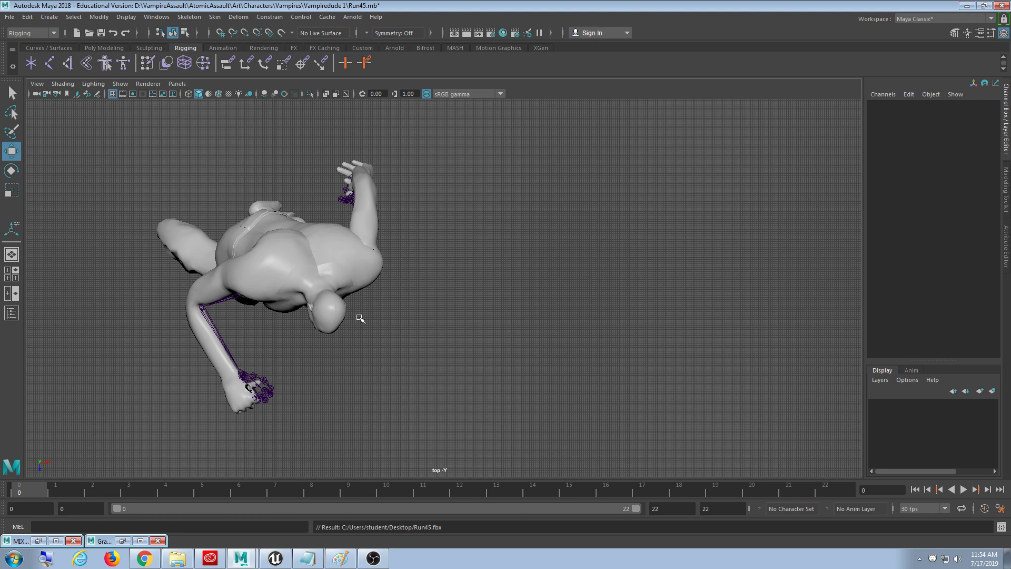
{"action": "scroll", "coordinate": [361, 319], "scroll_direction": "down", "scroll_amount": 2}
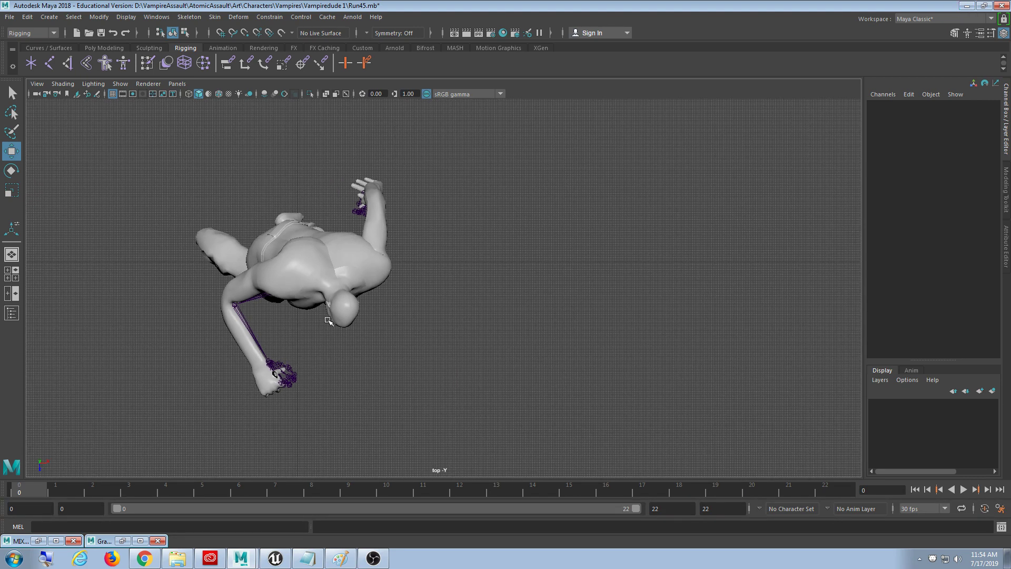
{"action": "middle_click_drag", "start_coordinate": [328, 320], "coordinate": [414, 335], "text": "alt"}
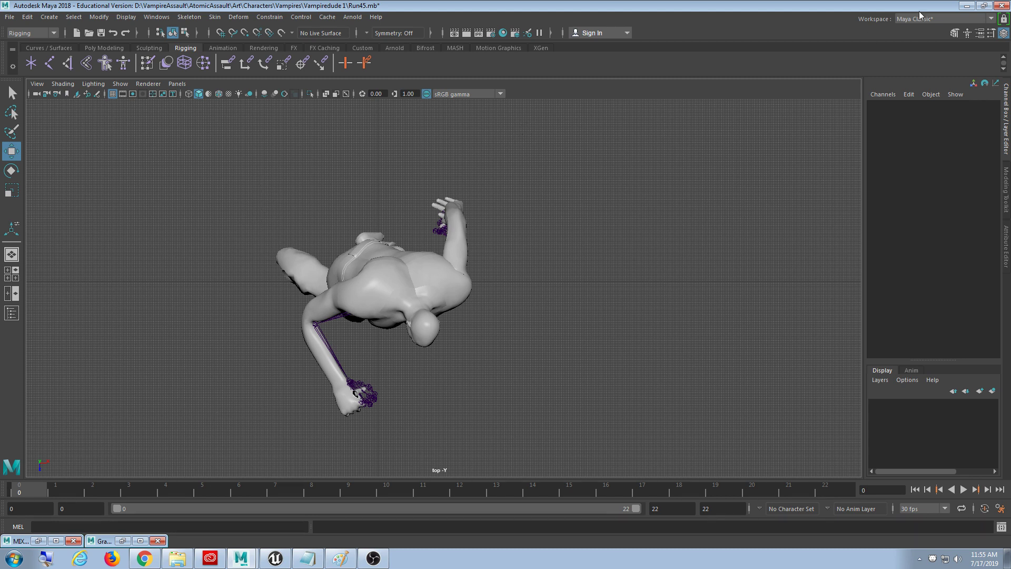
{"action": "left_click", "coordinate": [967, 5]}
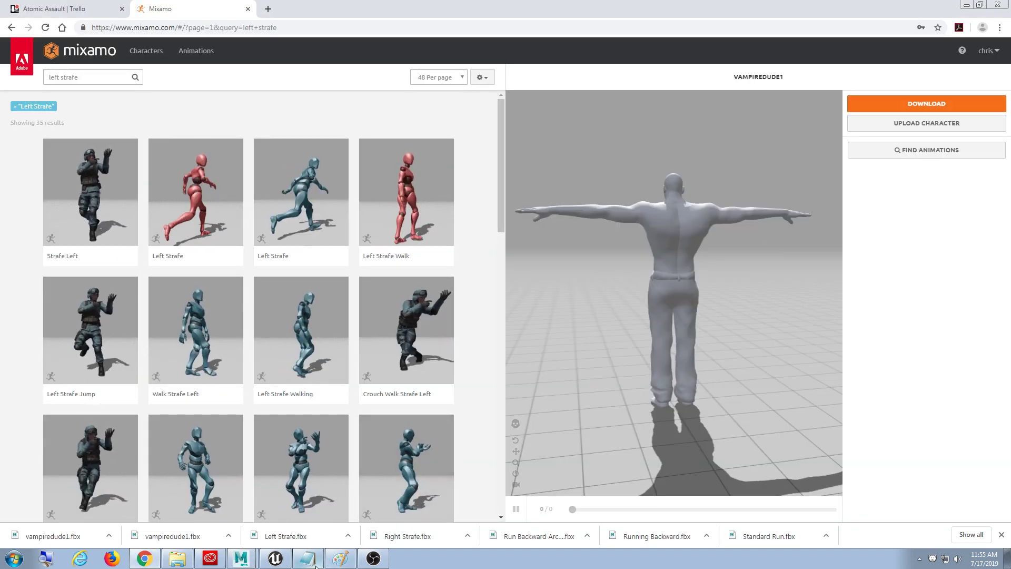
Step: Type run 45, run 135, back run 45 and back run 135 on new lines, then select the run entries
{"action": "key", "text": "alt+Tab"}
{"action": "left_click", "coordinate": [783, 257]}
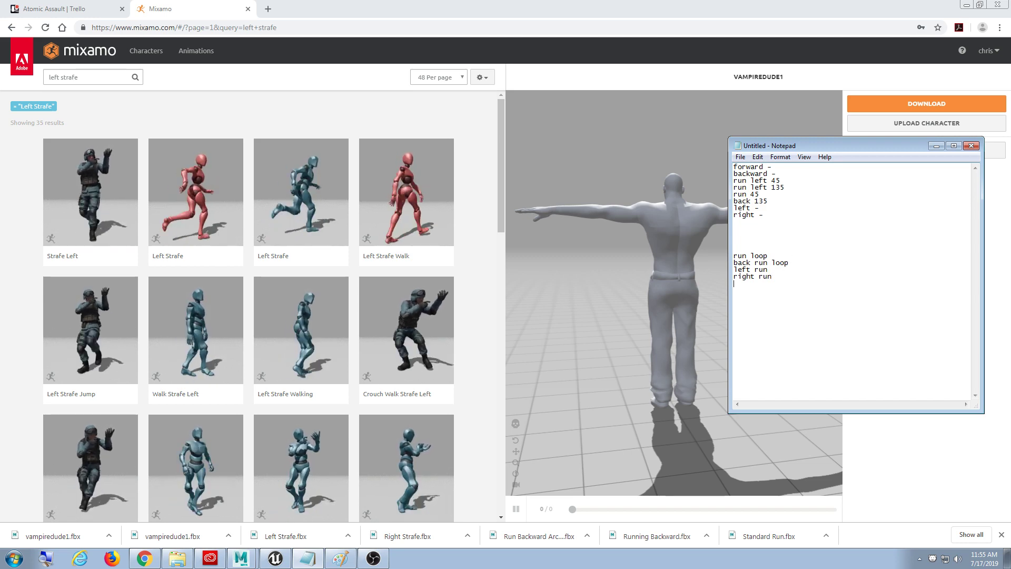
{"action": "key", "text": "BackSpace"}
{"action": "type", "text": "un"}
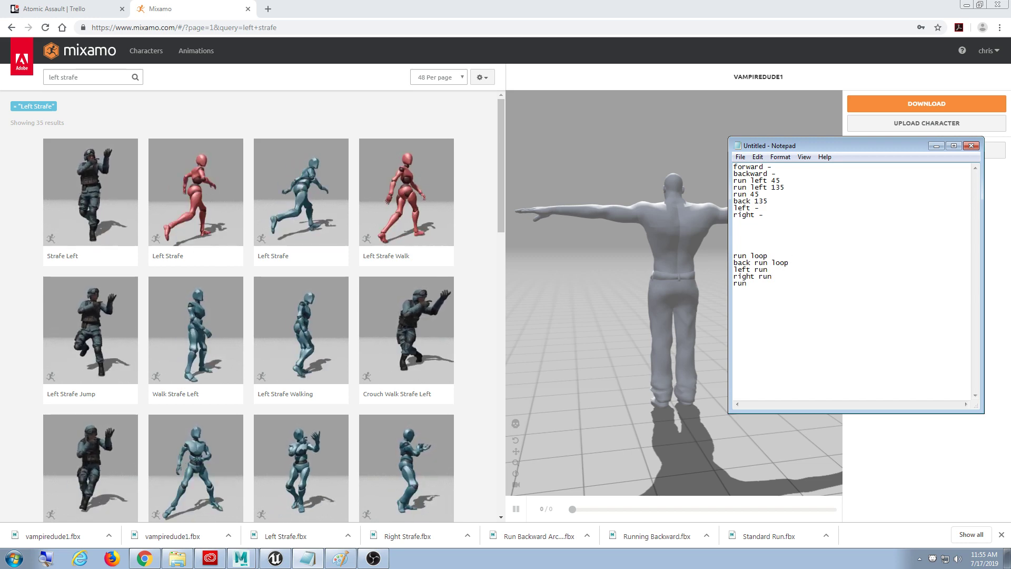
{"action": "type", "text": " 45"}
{"action": "key", "text": "Return"}
{"action": "type", "text": "run"}
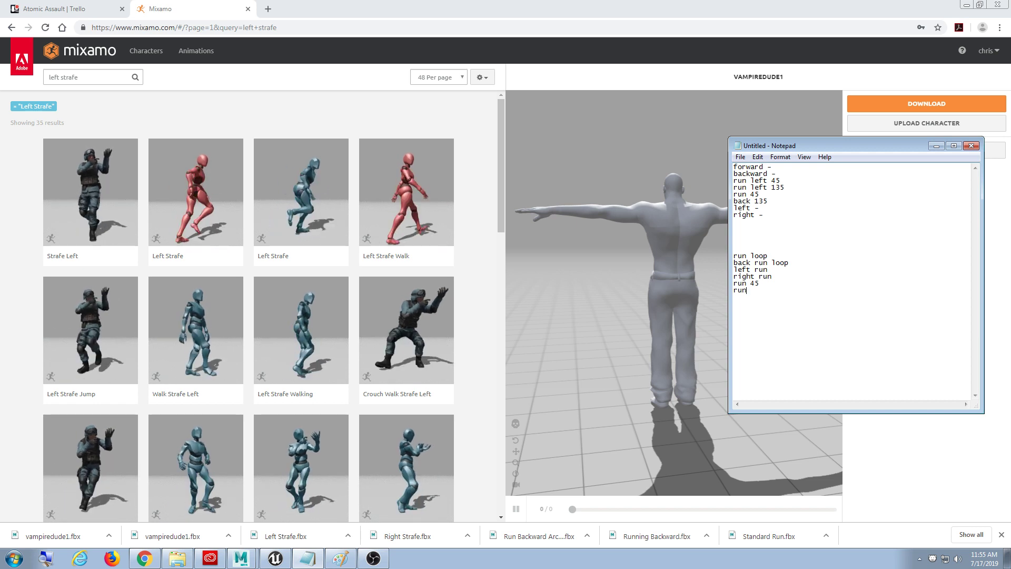
{"action": "type", "text": " 135"}
{"action": "key", "text": "Return"}
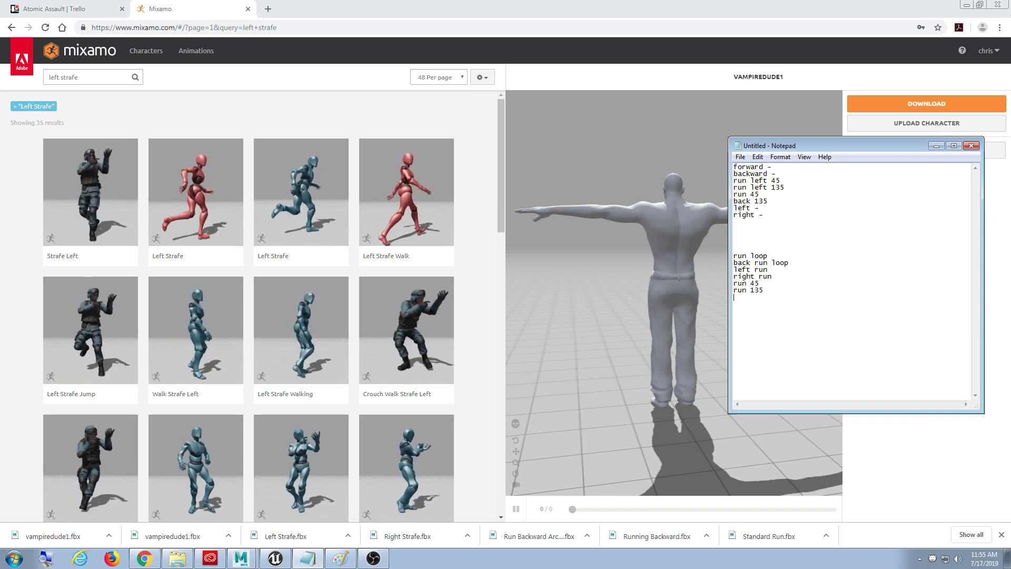
{"action": "type", "text": "back run "}
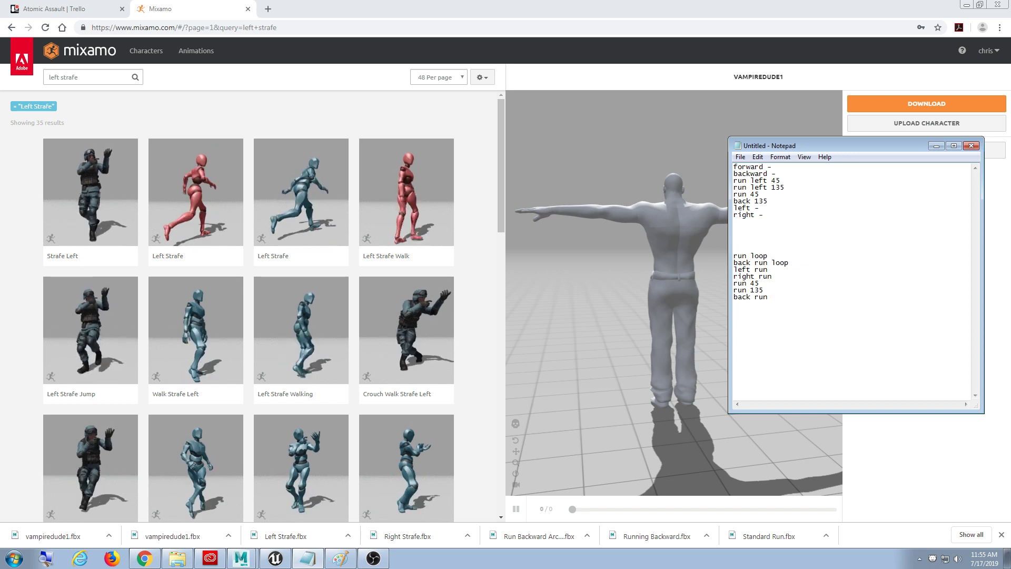
{"action": "type", "text": "45"}
{"action": "key", "text": "Return"}
{"action": "type", "text": "bac"}
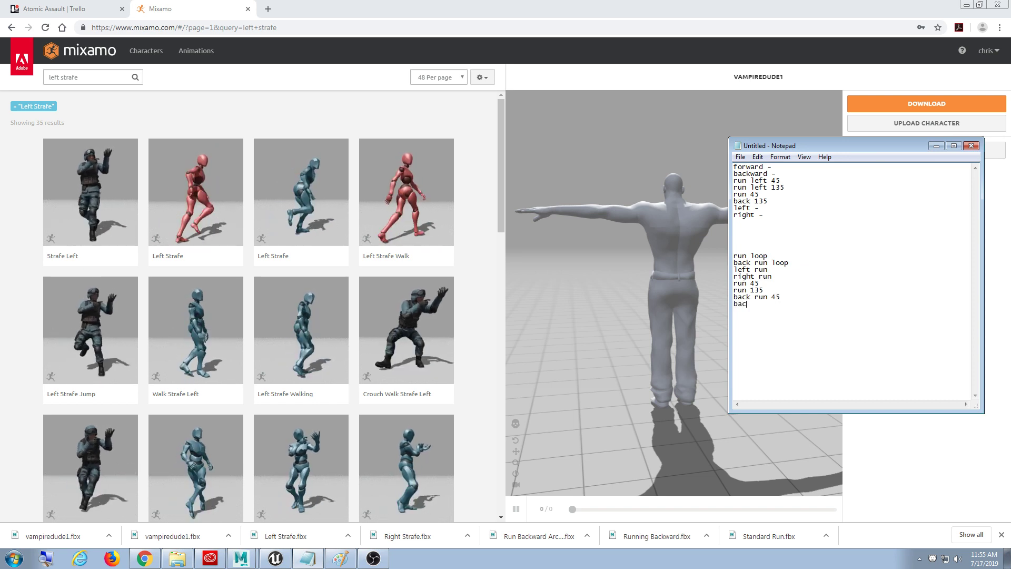
{"action": "type", "text": "k run 135"}
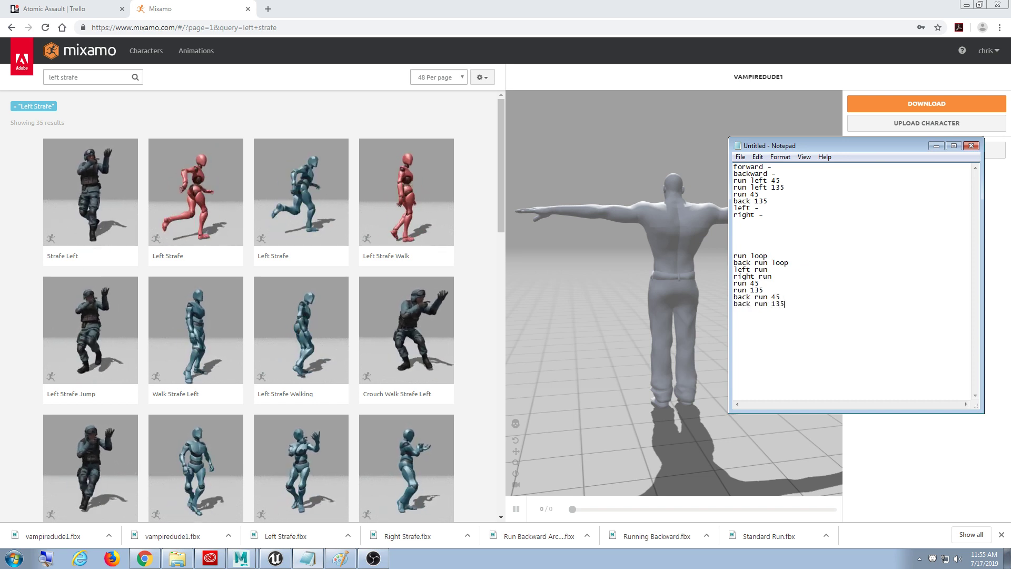
{"action": "left_click_drag", "start_coordinate": [796, 304], "coordinate": [761, 263]}
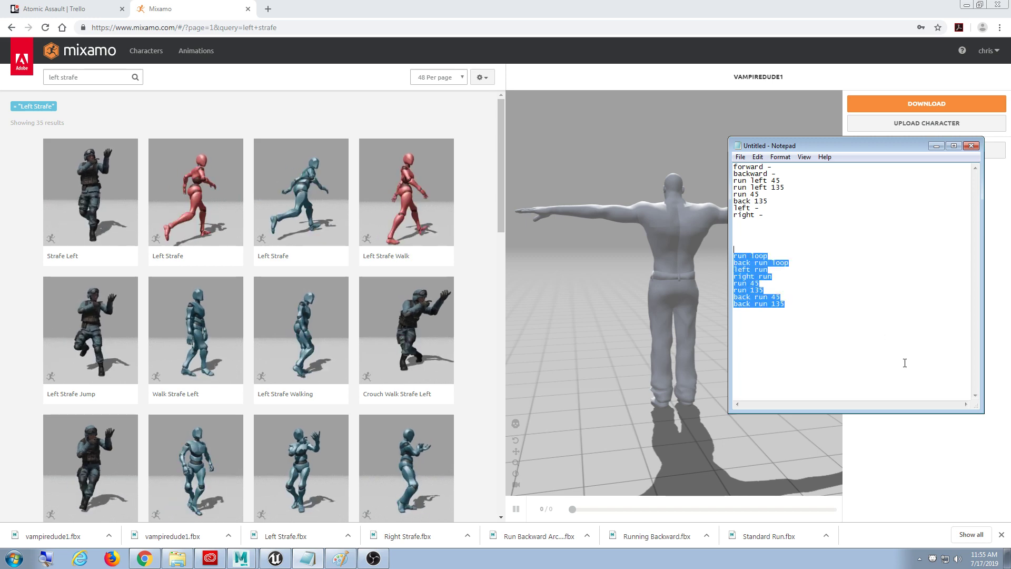
Step: Minimize Notepad and the browser, return to Unreal Editor, and close the Humanoid_RifleStand blend space editor
{"action": "left_click", "coordinate": [910, 310]}
{"action": "left_click", "coordinate": [937, 146]}
{"action": "left_click", "coordinate": [966, 5]}
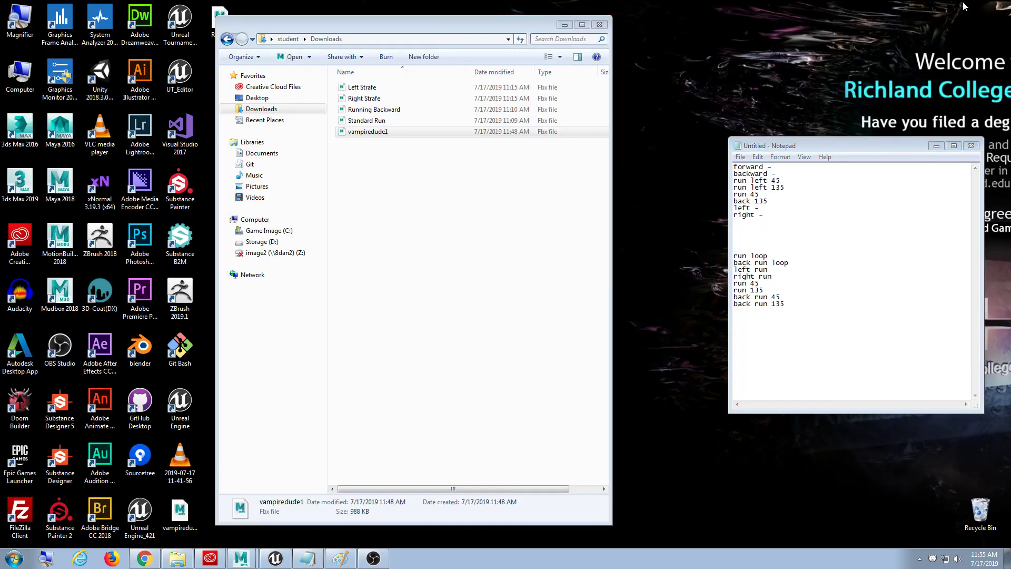
{"action": "left_click", "coordinate": [277, 558]}
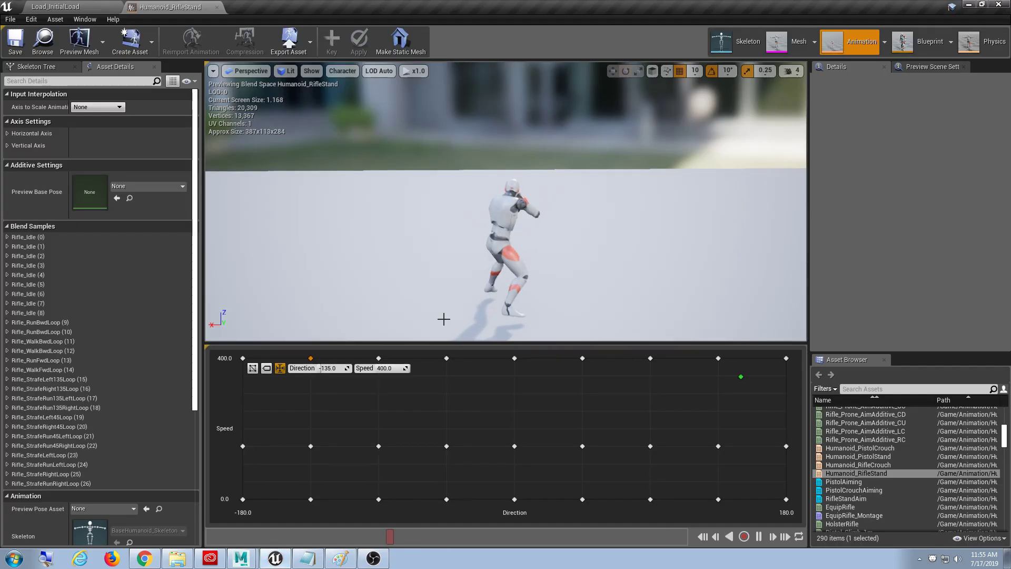
{"action": "left_click", "coordinate": [217, 7]}
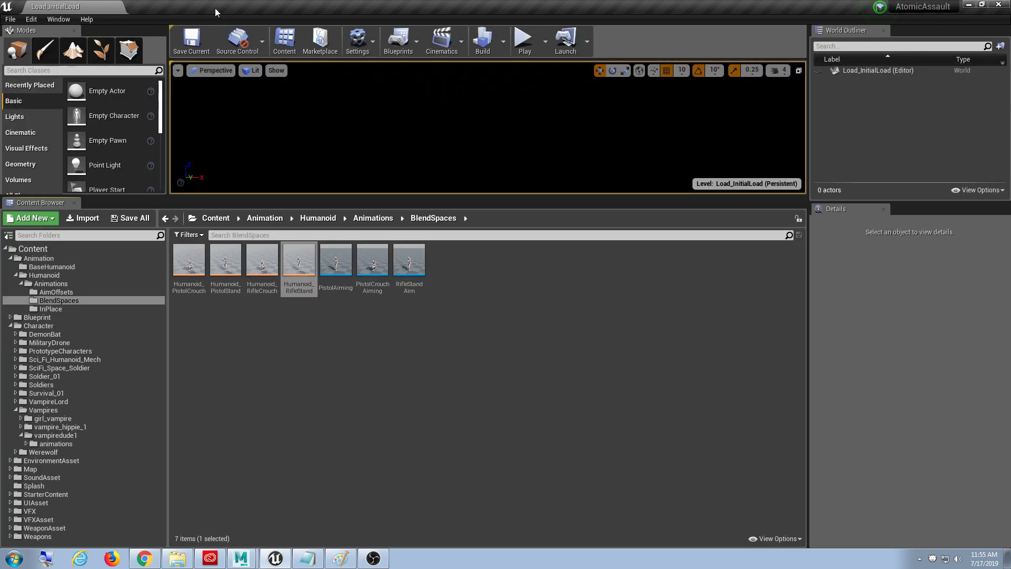
Step: Open the right-click actions menu for Humanoid_RifleStand in the Content Browser
{"action": "right_click", "coordinate": [296, 268]}
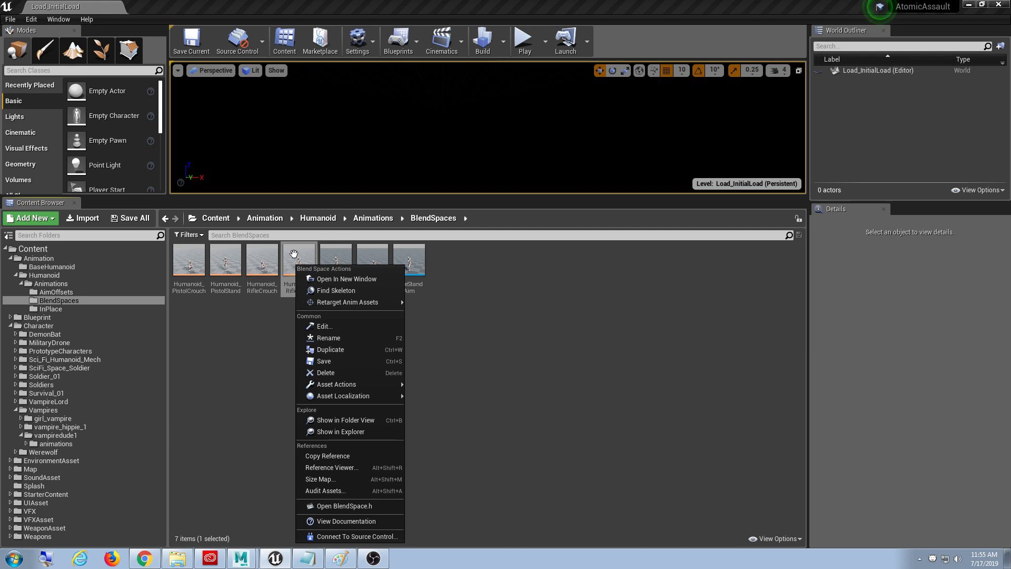
{"action": "left_click", "coordinate": [289, 260]}
{"action": "right_click", "coordinate": [292, 269]}
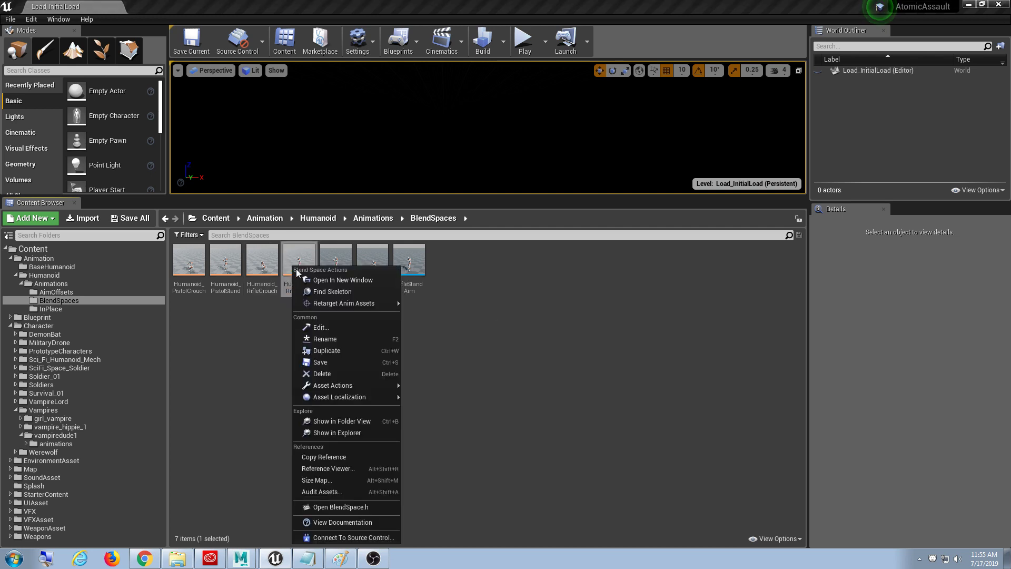
{"action": "left_click", "coordinate": [287, 315]}
{"action": "right_click", "coordinate": [300, 260]}
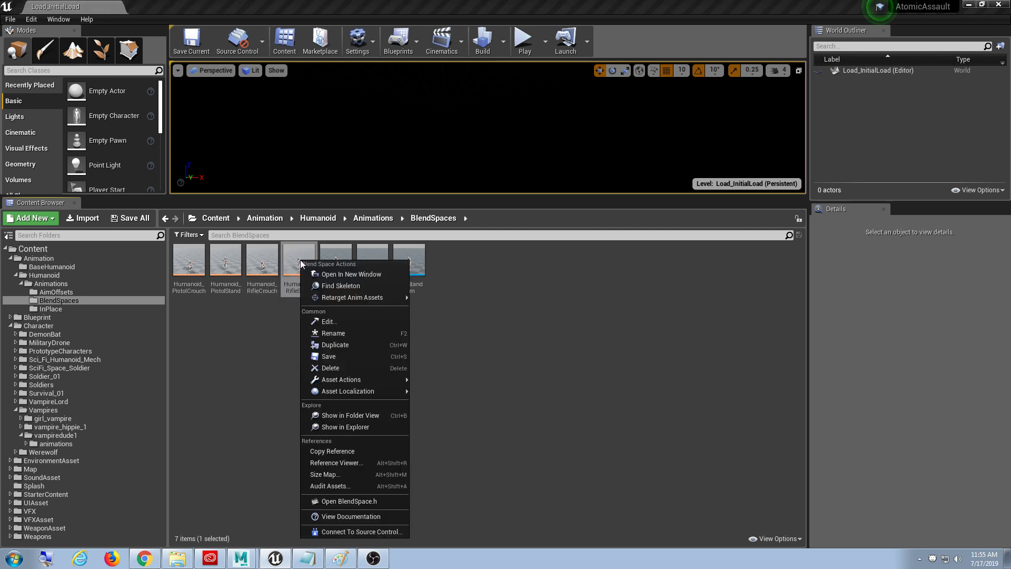
Step: Duplicate and retarget Humanoid_RifleStand onto vampiredude1_Skeleton, showing all skeletons, then clear the selection
{"action": "mouse_move", "coordinate": [363, 297]}
{"action": "left_click", "coordinate": [501, 299]}
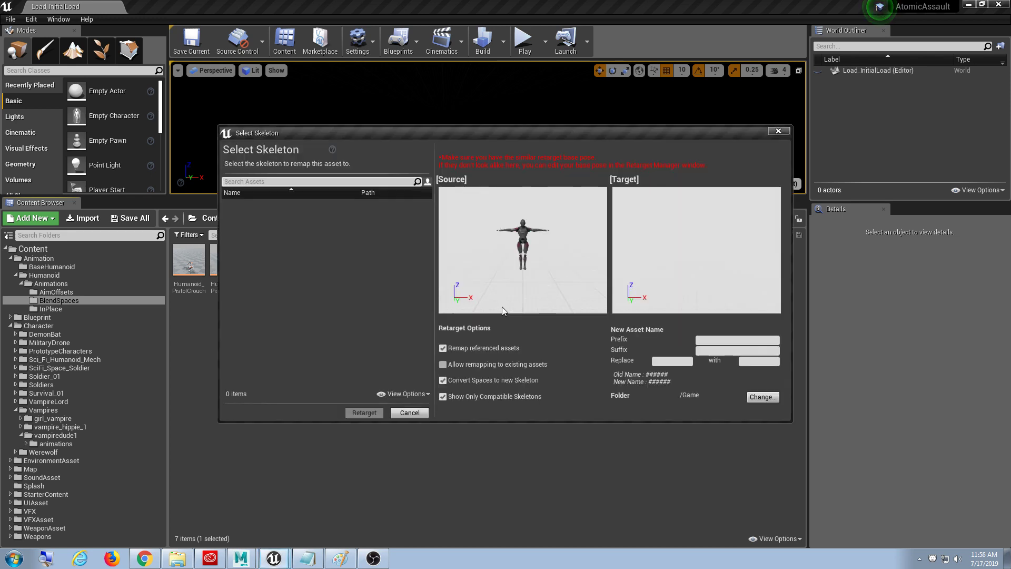
{"action": "left_click", "coordinate": [444, 397]}
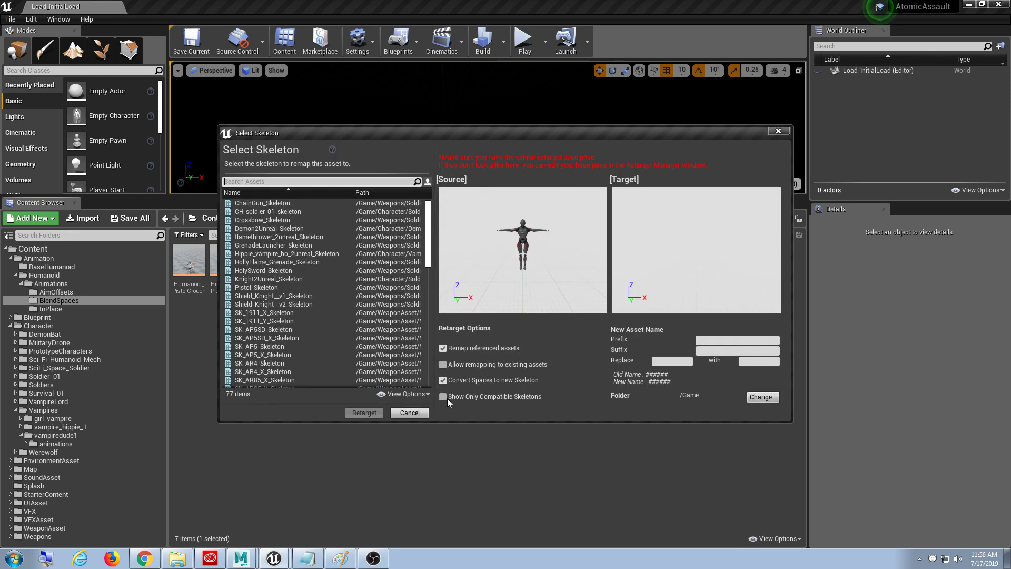
{"action": "left_click_drag", "start_coordinate": [429, 252], "coordinate": [435, 400]}
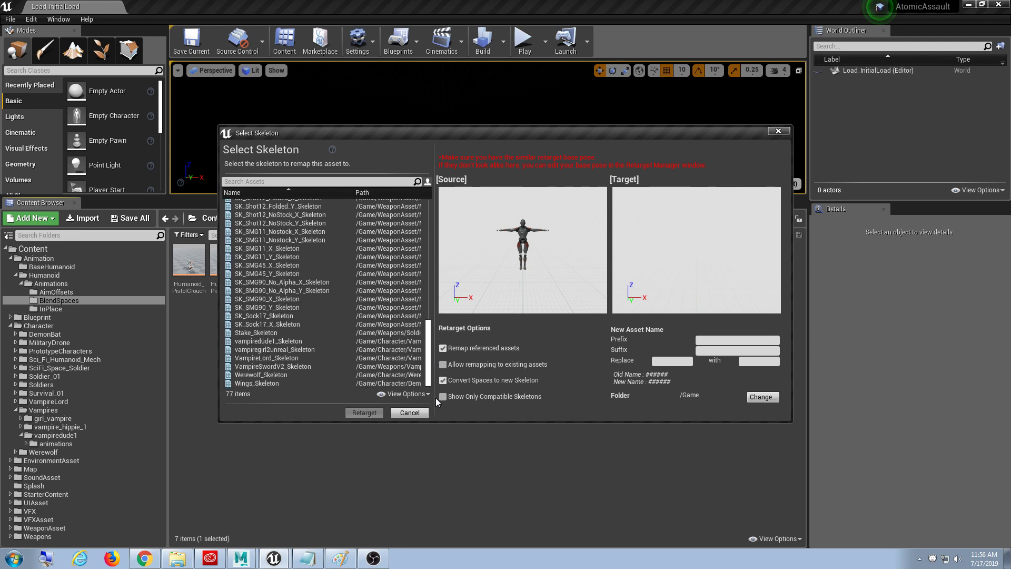
{"action": "left_click_drag", "start_coordinate": [357, 134], "coordinate": [344, 130]}
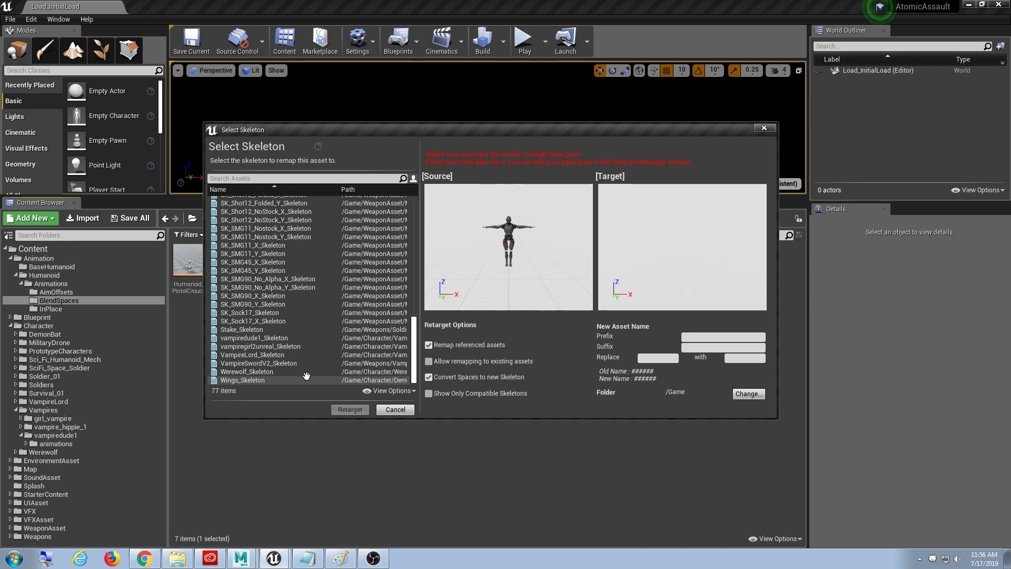
{"action": "left_click", "coordinate": [274, 340]}
{"action": "left_click", "coordinate": [350, 409]}
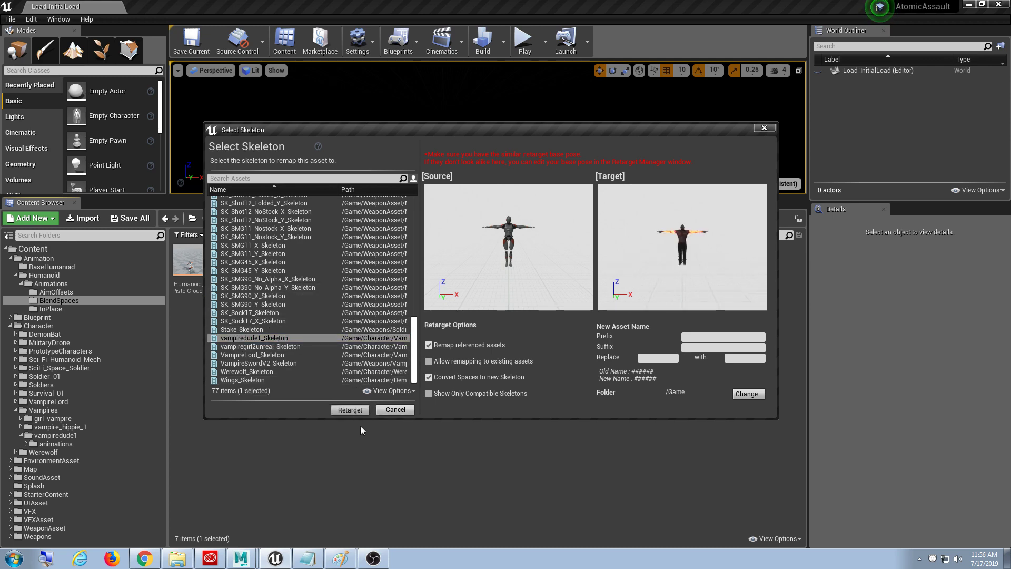
{"action": "left_click", "coordinate": [772, 409]}
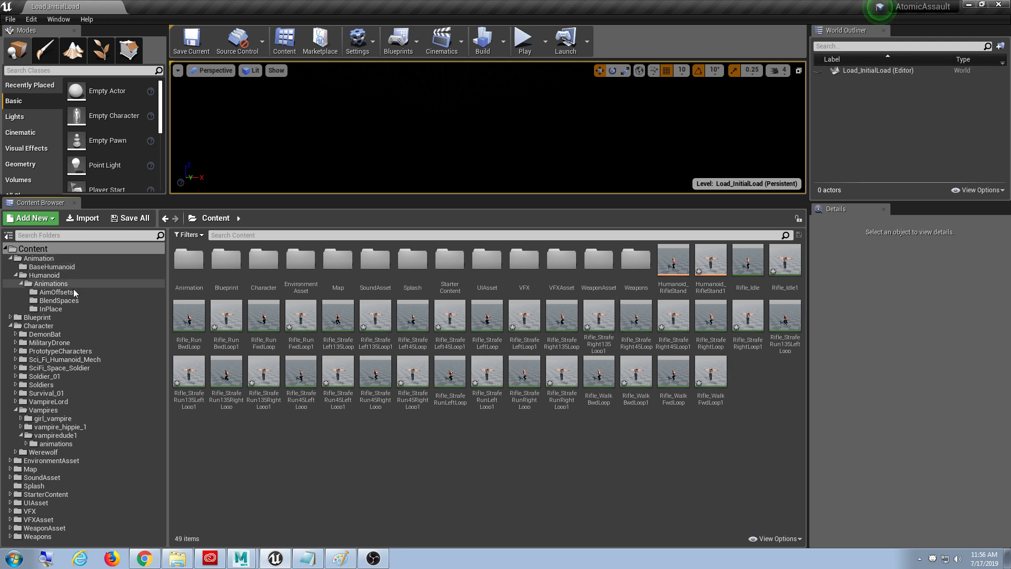
Step: Open Humanoid_RifleStand from BlendSpaces and preview poses along the zero-speed row and higher
{"action": "left_click", "coordinate": [70, 301]}
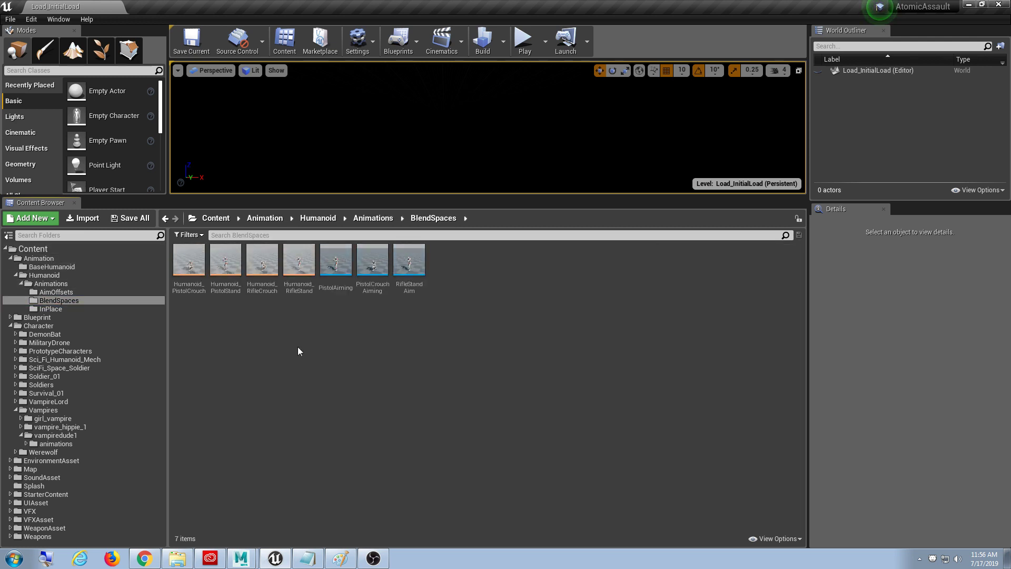
{"action": "double_click", "coordinate": [299, 261]}
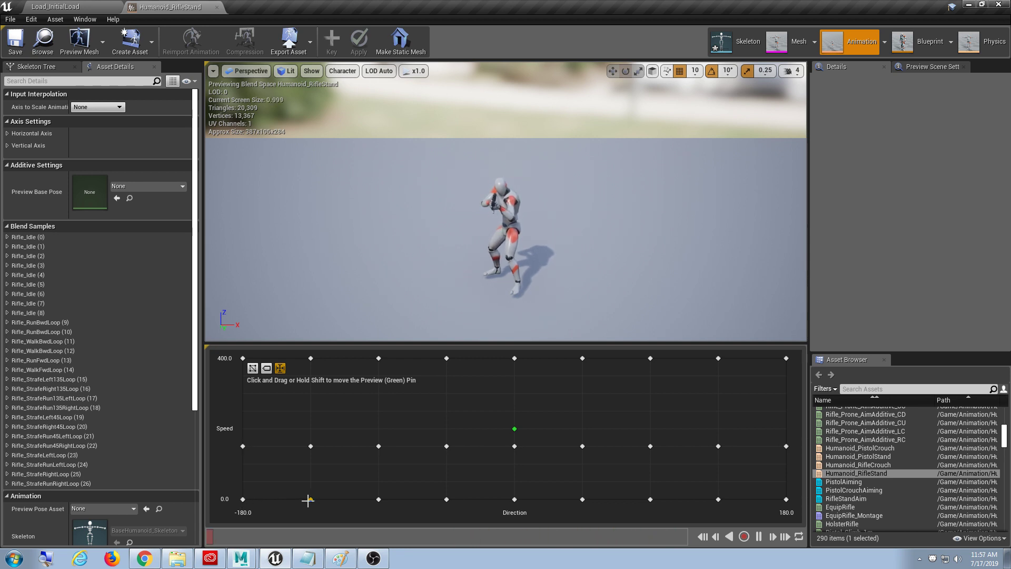
{"action": "left_click_drag", "start_coordinate": [309, 500], "coordinate": [277, 499]}
{"action": "mouse_move", "coordinate": [405, 501]}
{"action": "left_mouse_down"}
{"action": "mouse_move", "coordinate": [481, 497]}
{"action": "mouse_move", "coordinate": [257, 494]}
{"action": "left_mouse_up"}
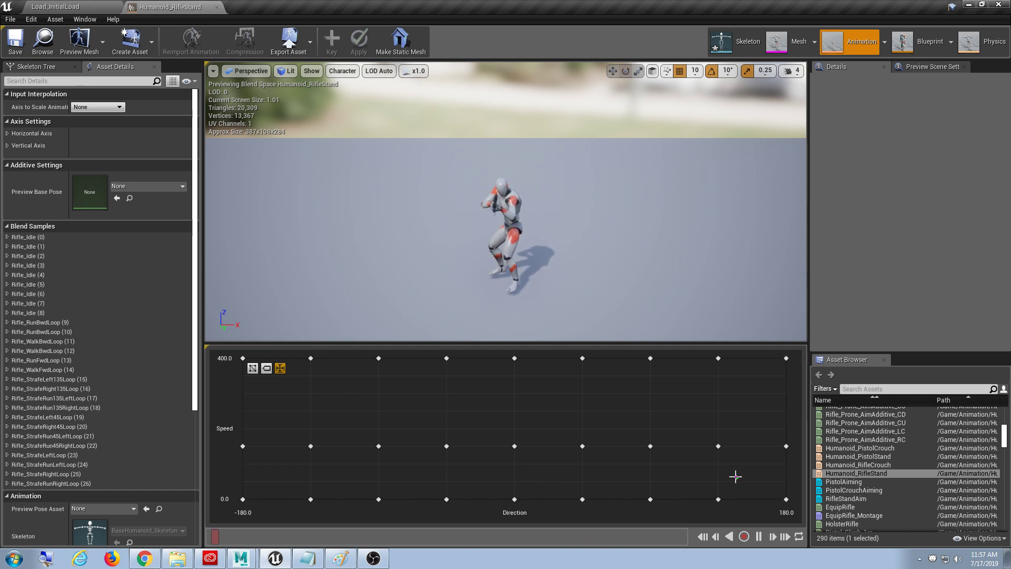
{"action": "left_click_drag", "start_coordinate": [377, 493], "coordinate": [287, 398]}
Step: Reopen Humanoid_RifleStand from the top-level Content folder and orbit to look down on the character
{"action": "left_click", "coordinate": [68, 7]}
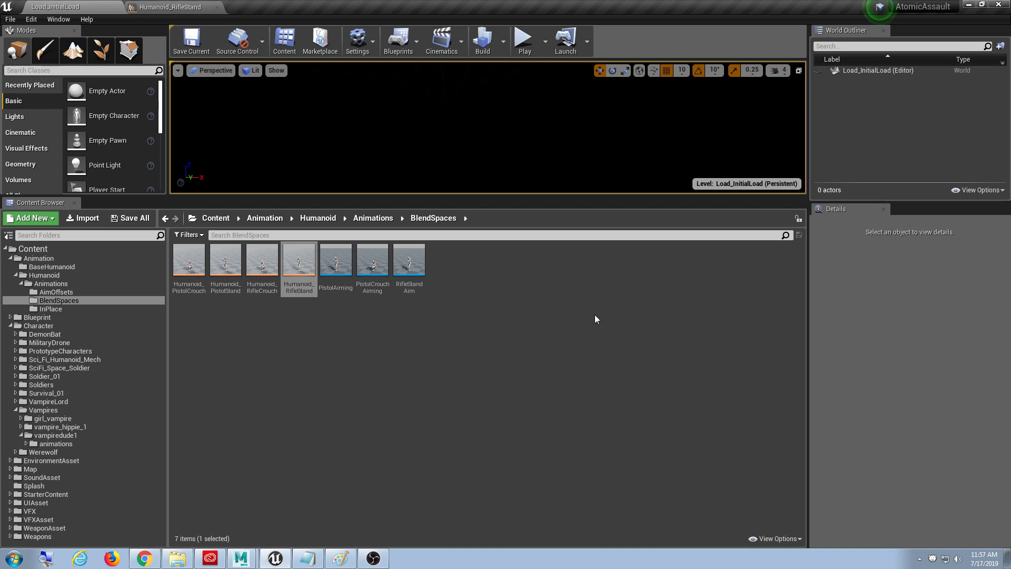
{"action": "left_click", "coordinate": [41, 249]}
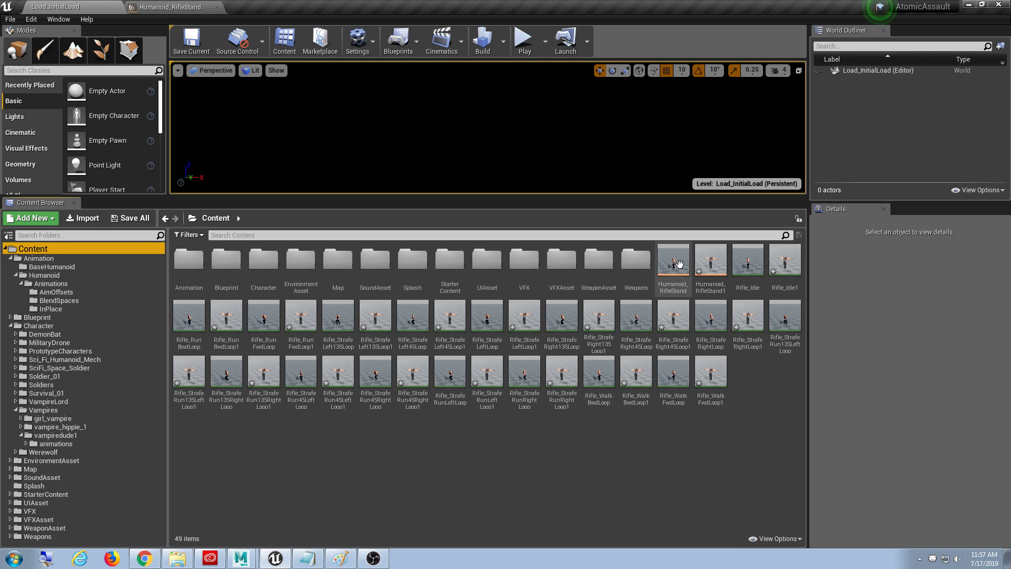
{"action": "double_click", "coordinate": [666, 256]}
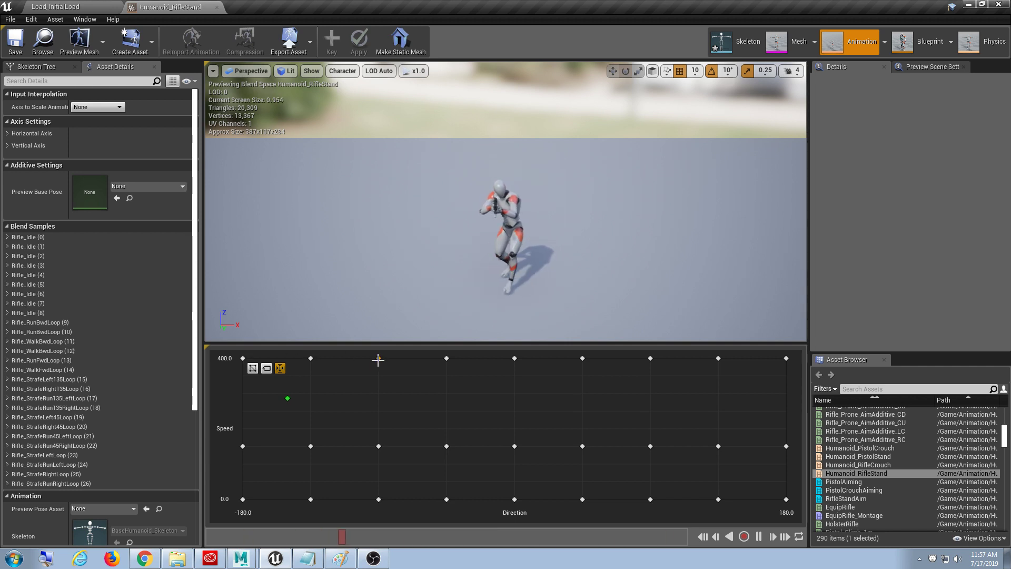
{"action": "left_click_drag", "start_coordinate": [506, 221], "coordinate": [522, 295], "text": "alt"}
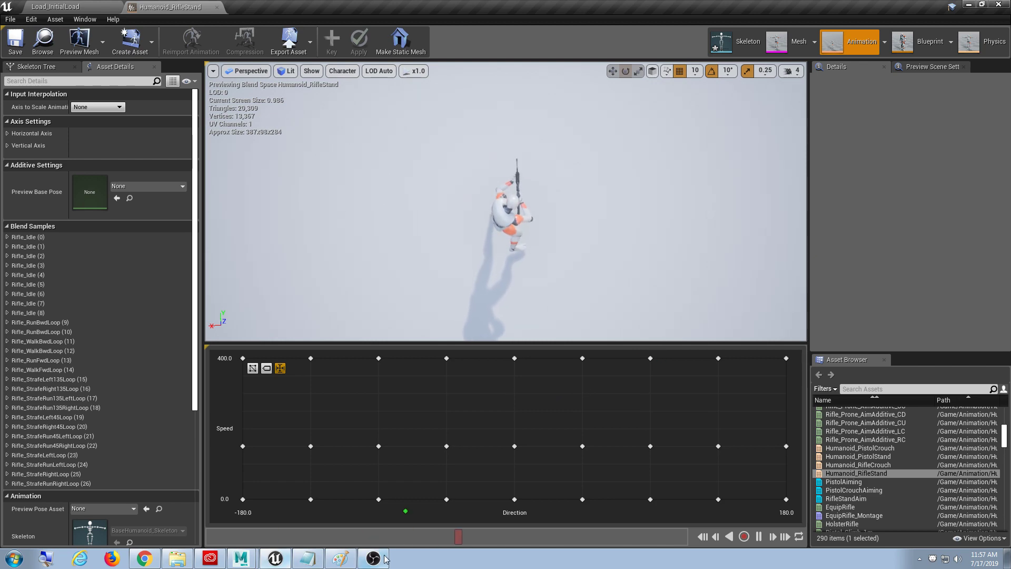
{"action": "left_click", "coordinate": [242, 557]}
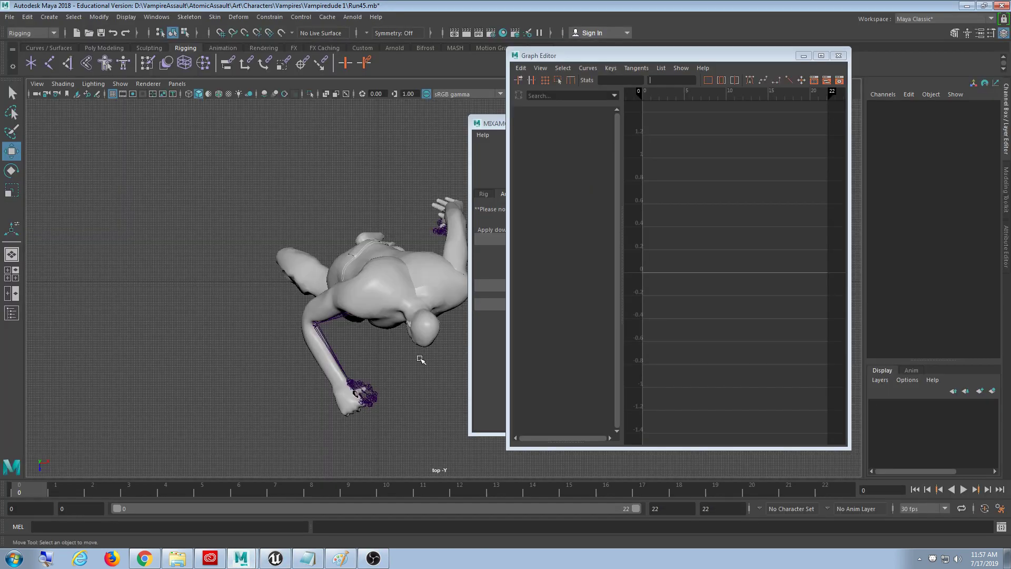
{"action": "key", "text": "space"}
{"action": "key", "text": "space"}
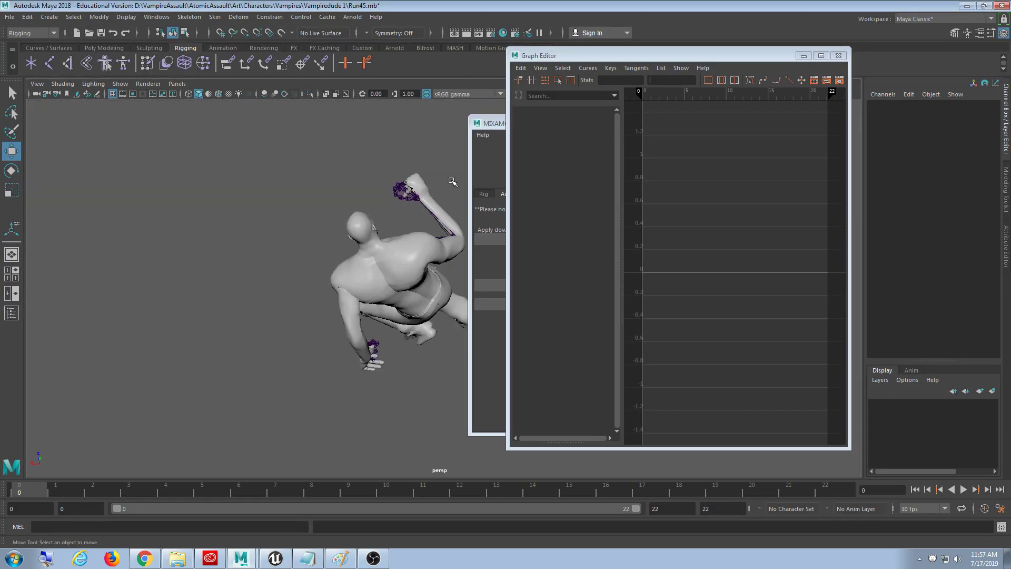
{"action": "key", "text": "alt+v"}
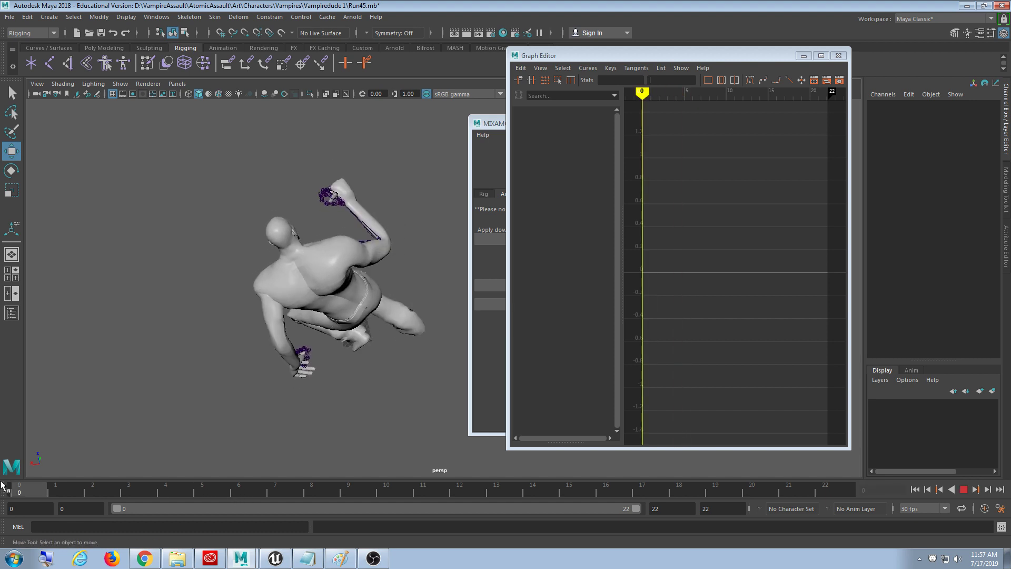
{"action": "key", "text": "alt+v"}
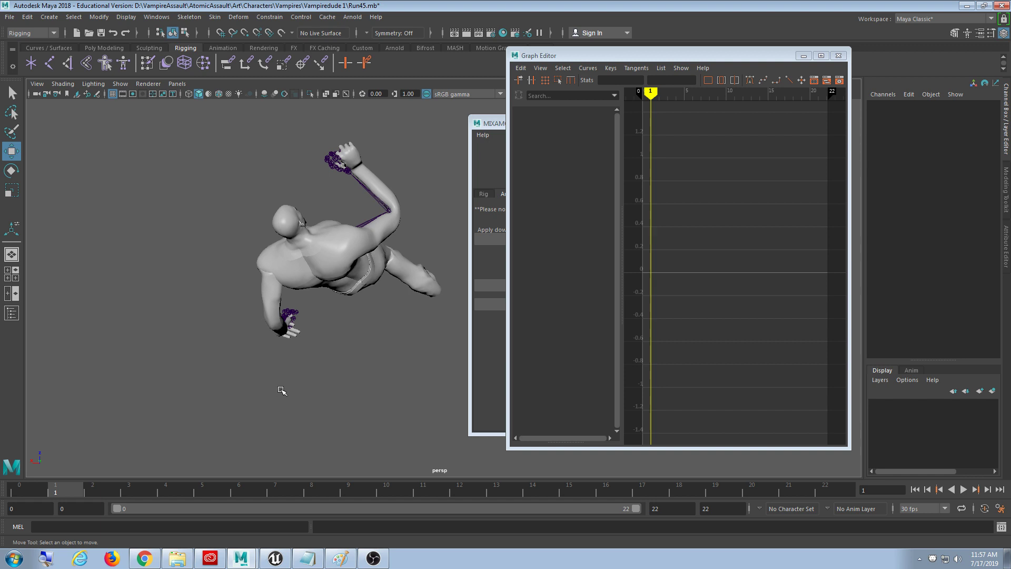
{"action": "left_click", "coordinate": [275, 559]}
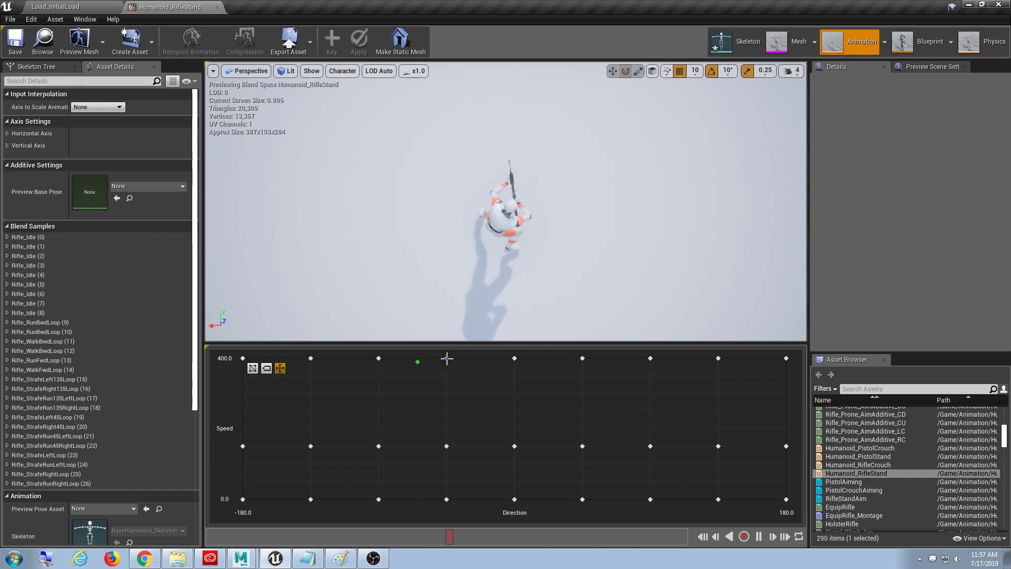
Step: Open Humanoid_RifleStand1, preview the top-speed row, enlarge the asset list, and select Rifle_StrafeRunRightLoop
{"action": "left_click", "coordinate": [47, 5]}
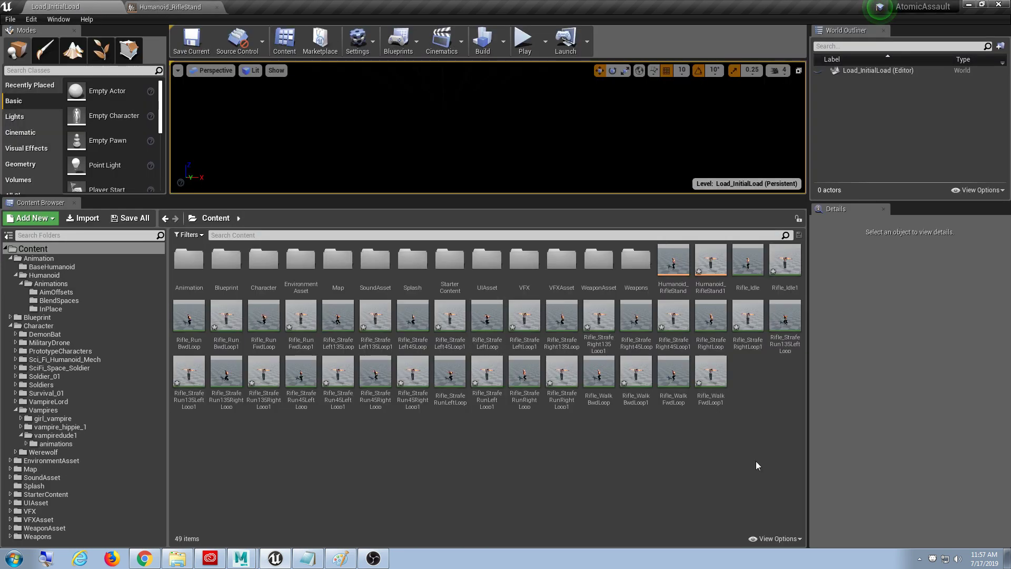
{"action": "double_click", "coordinate": [717, 271]}
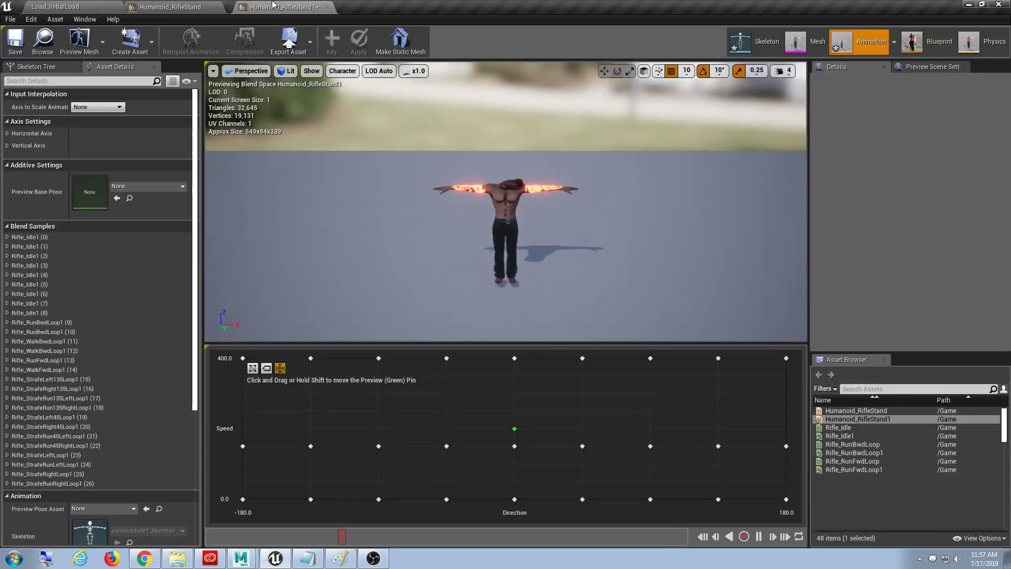
{"action": "left_click", "coordinate": [313, 358]}
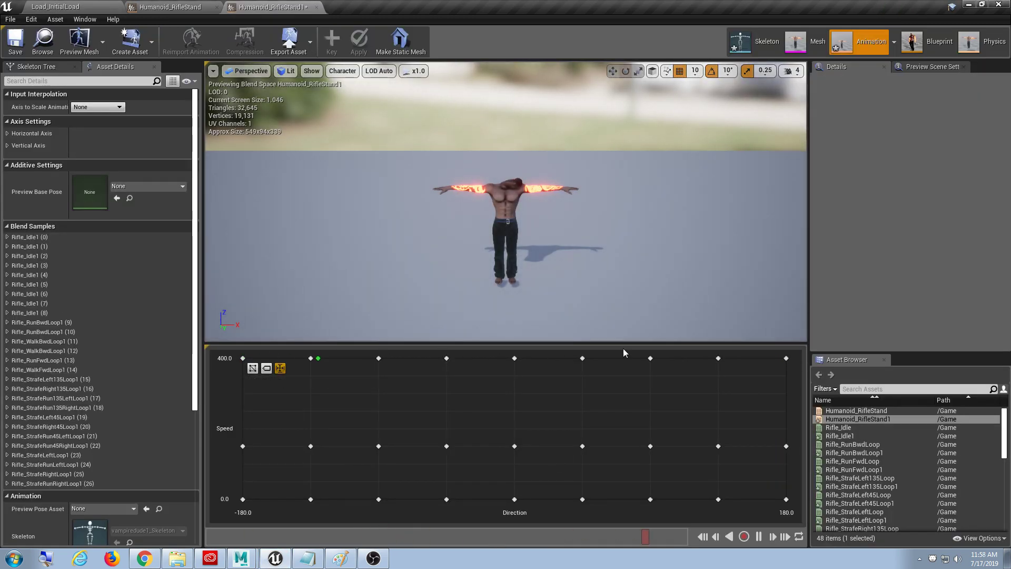
{"action": "left_click_drag", "start_coordinate": [796, 352], "coordinate": [527, 359]}
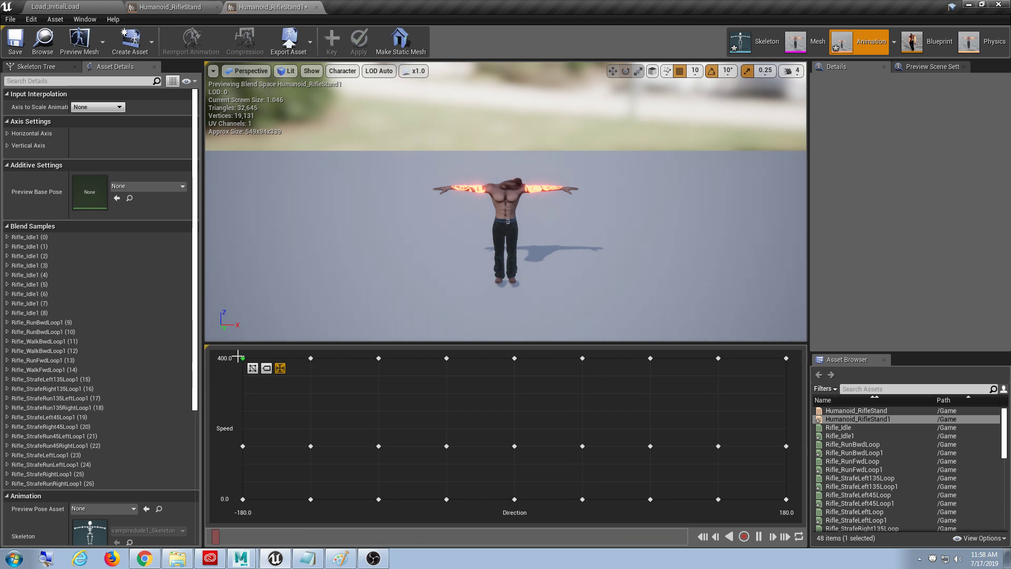
{"action": "left_click_drag", "start_coordinate": [888, 353], "coordinate": [888, 74]}
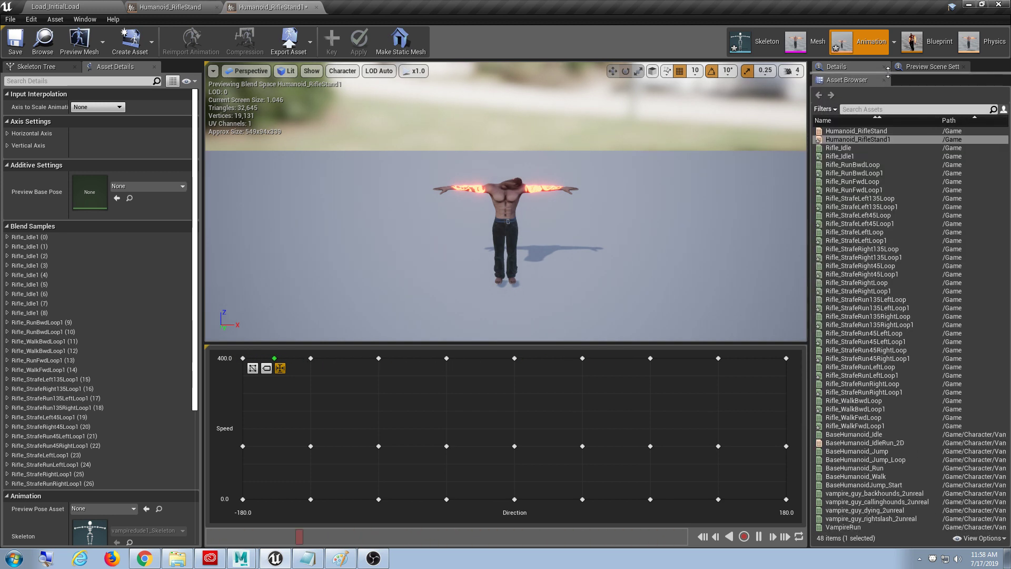
{"action": "left_click", "coordinate": [898, 385]}
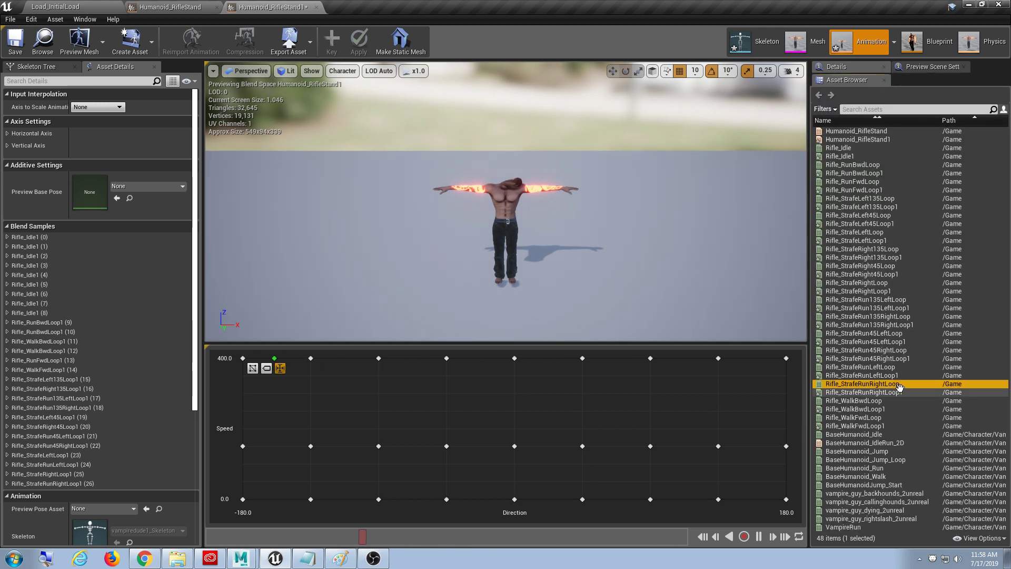
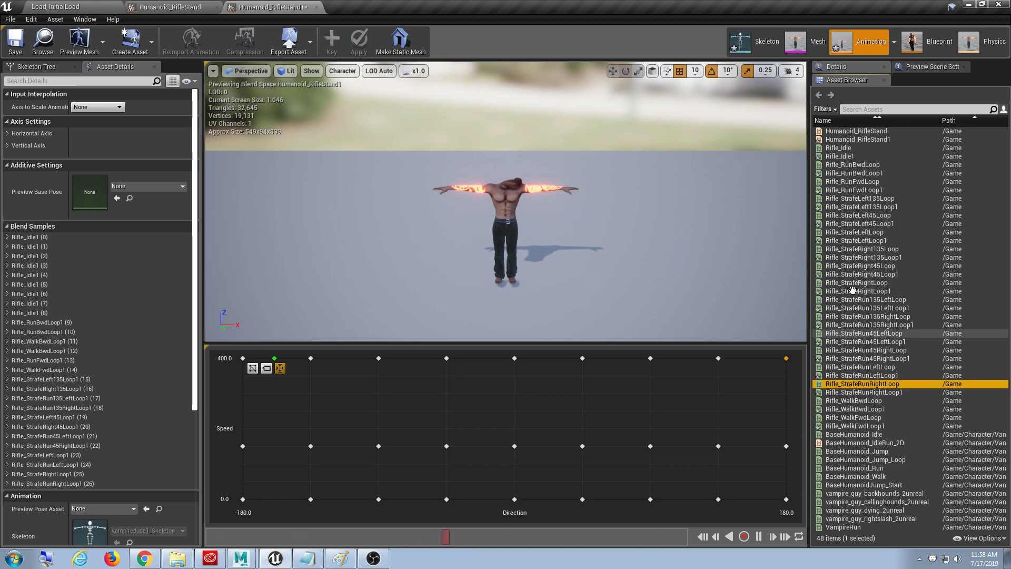
Step: Close both Humanoid_RifleStand blend space editors and open the vampiredude1/animations/Movement folder
{"action": "left_click", "coordinate": [316, 7]}
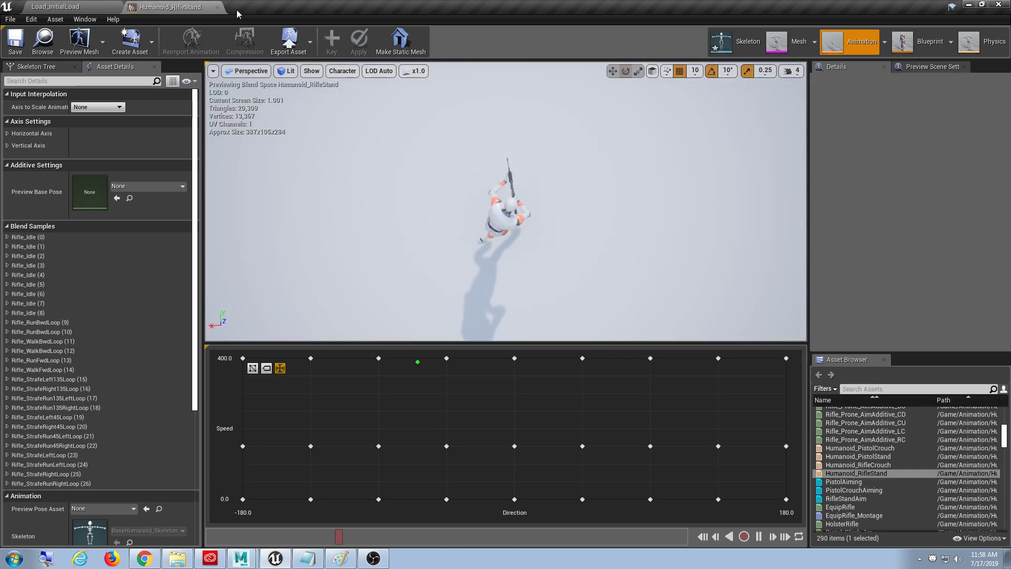
{"action": "left_click", "coordinate": [217, 7]}
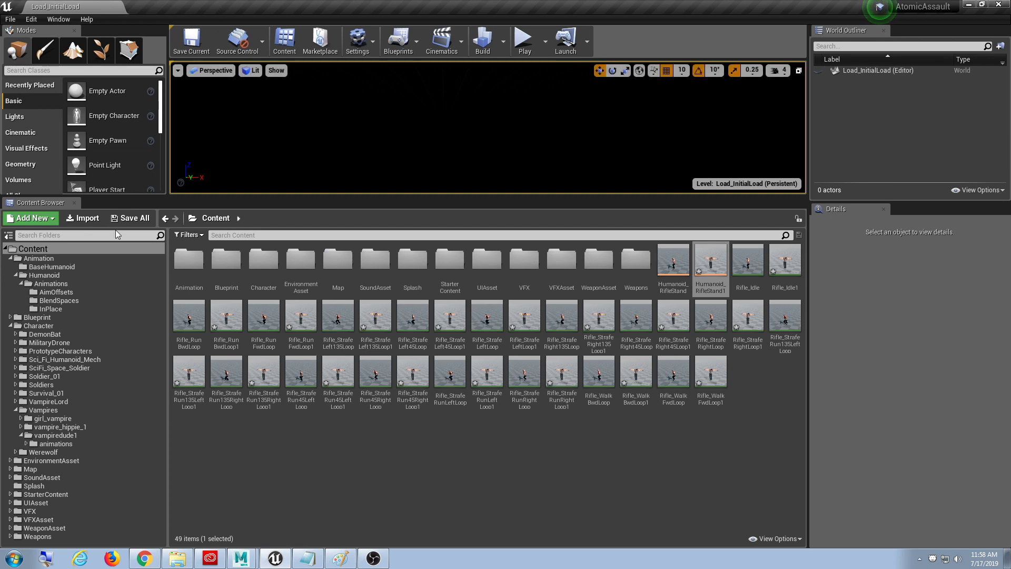
{"action": "left_click", "coordinate": [56, 435]}
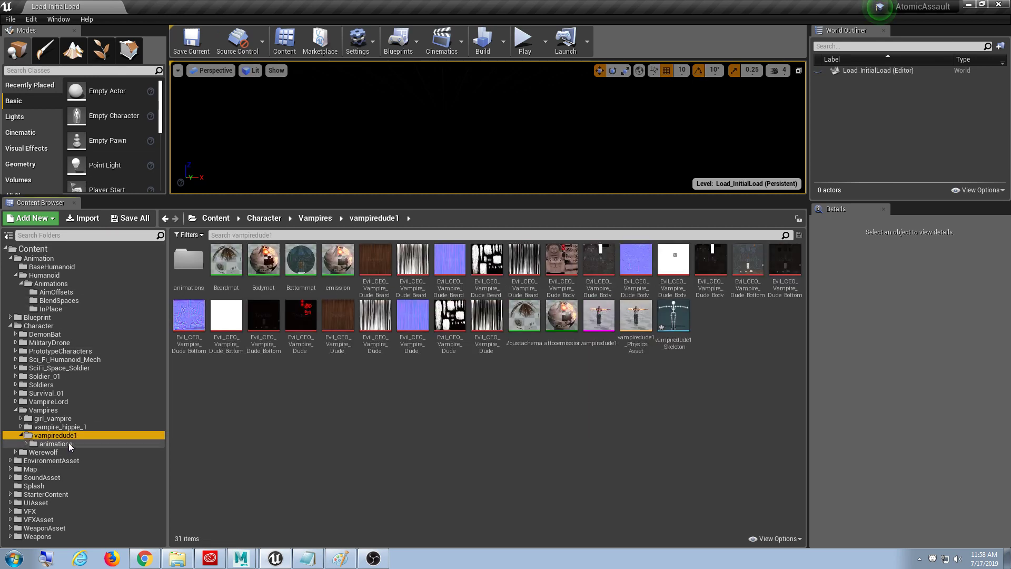
{"action": "double_click", "coordinate": [56, 444]}
{"action": "double_click", "coordinate": [198, 255]}
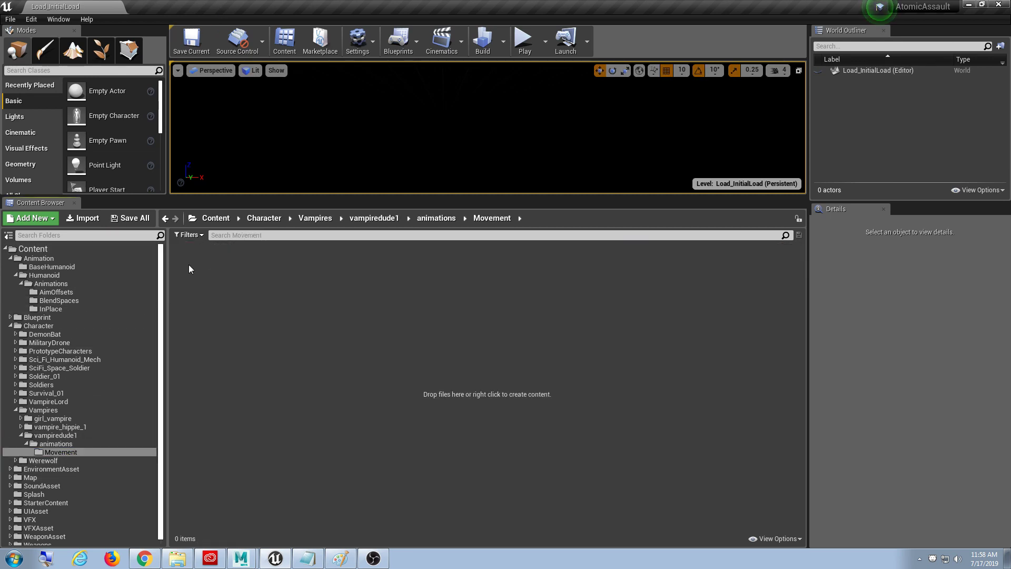
Step: Browse back up through animations and vampiredude1 to the top-level Content folder
{"action": "left_click", "coordinate": [56, 443]}
{"action": "left_click", "coordinate": [55, 435]}
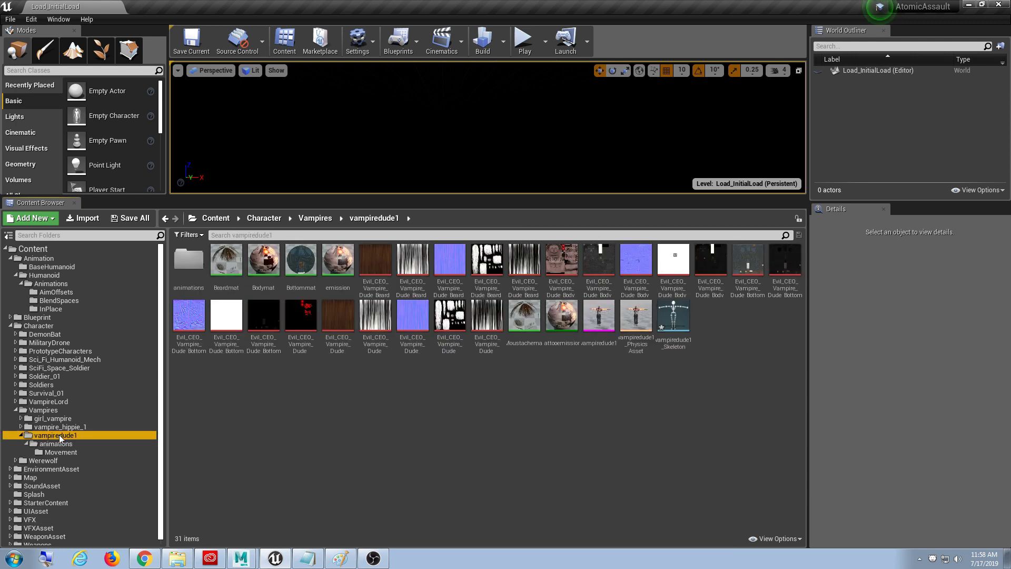
{"action": "left_click", "coordinate": [55, 443]}
{"action": "left_click", "coordinate": [56, 436]}
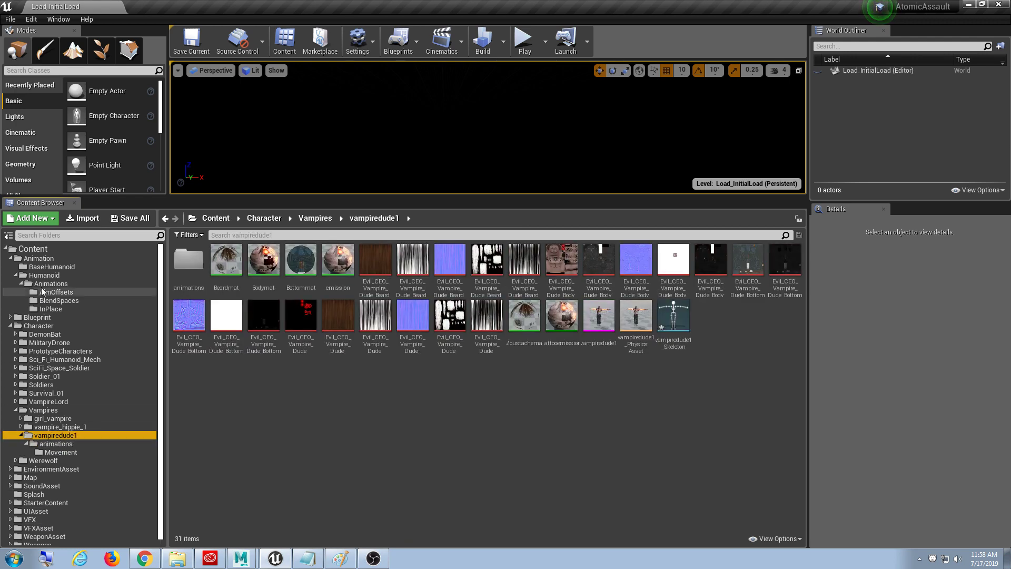
{"action": "left_click", "coordinate": [48, 250]}
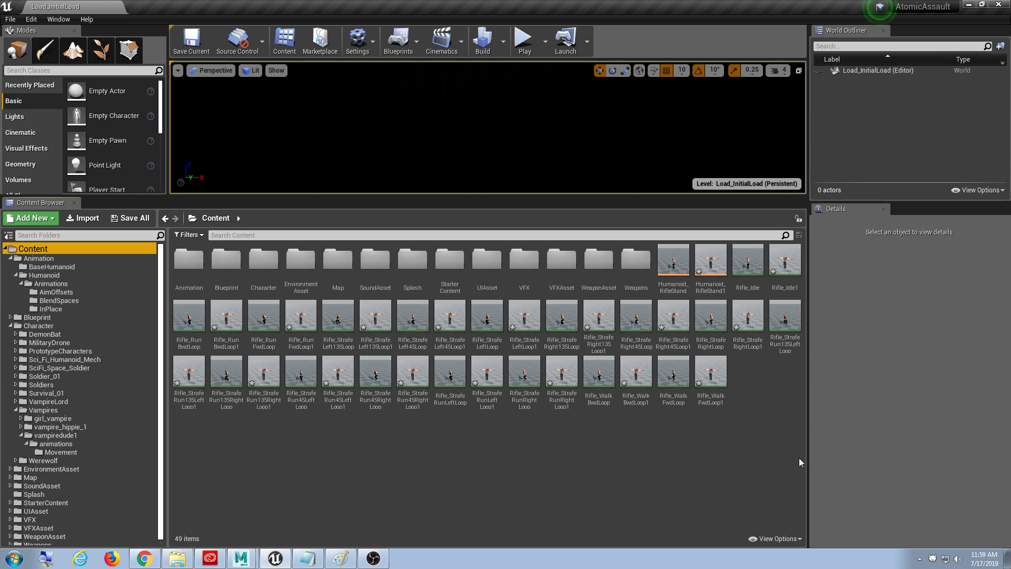
Step: Preview Rifle_StrafeLeft135Loop, enlarge the Asset Browser list, and open the Humanoid_RifleStand blend space
{"action": "double_click", "coordinate": [348, 308]}
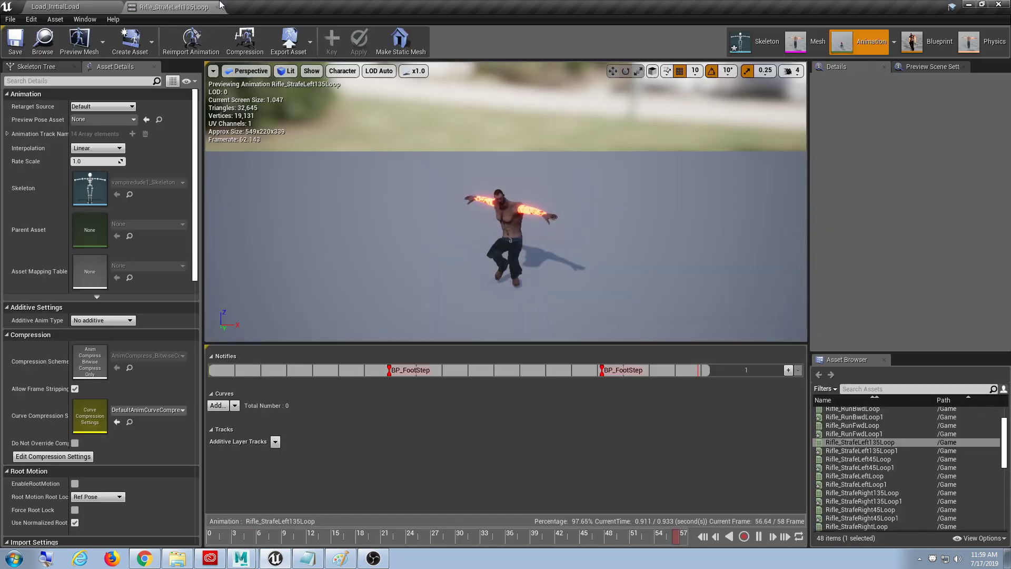
{"action": "mouse_move", "coordinate": [369, 7]}
{"action": "left_mouse_down"}
{"action": "mouse_move", "coordinate": [526, 105]}
{"action": "mouse_move", "coordinate": [526, 3]}
{"action": "left_mouse_up"}
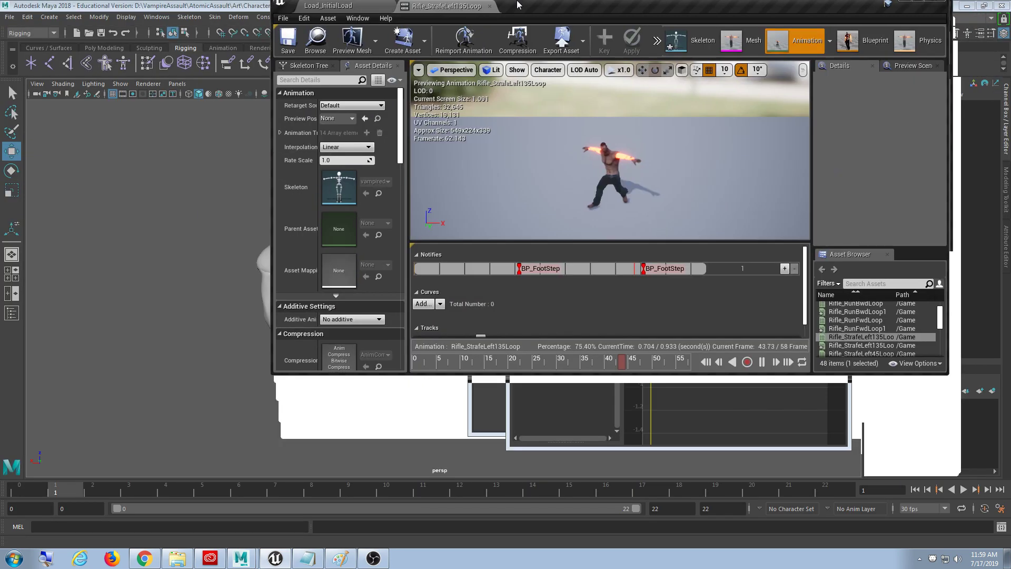
{"action": "left_click_drag", "start_coordinate": [915, 350], "coordinate": [915, 97]}
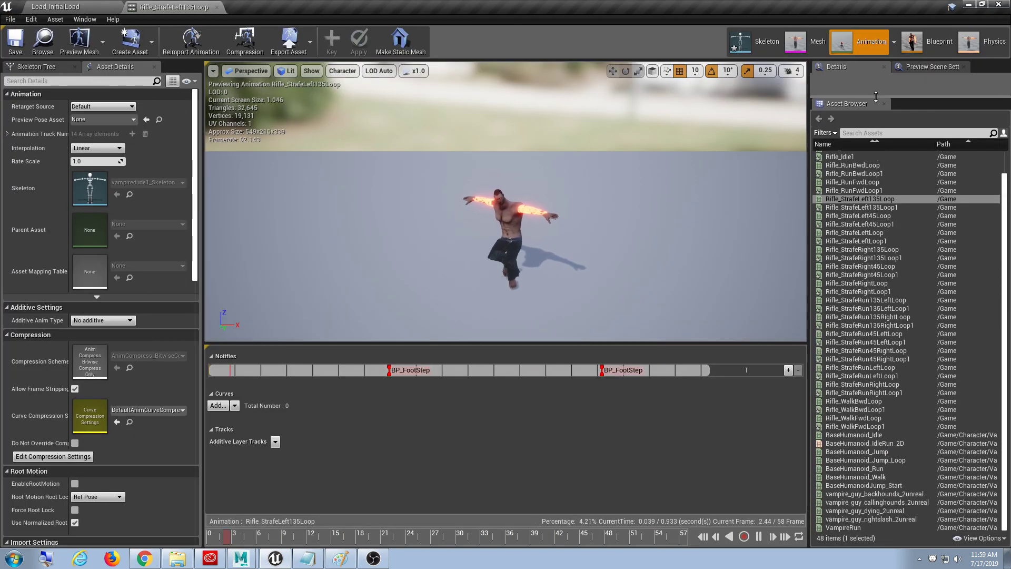
{"action": "scroll", "coordinate": [906, 263], "scroll_direction": "up", "scroll_amount": 2}
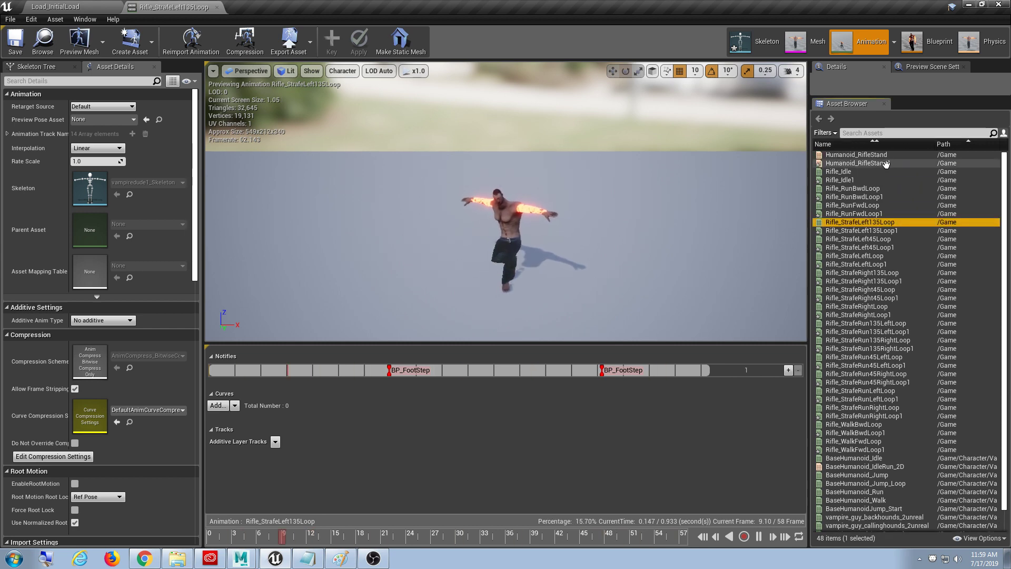
{"action": "double_click", "coordinate": [875, 161]}
{"action": "double_click", "coordinate": [881, 154]}
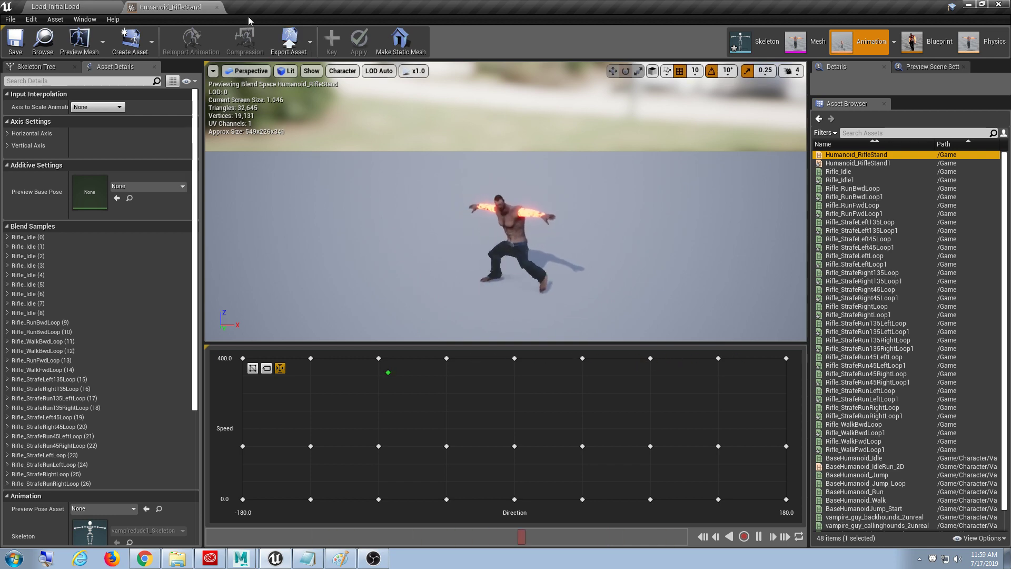
Step: Close the blend space editor and force-delete all 36 Rifle assets from Content
{"action": "left_click", "coordinate": [217, 7]}
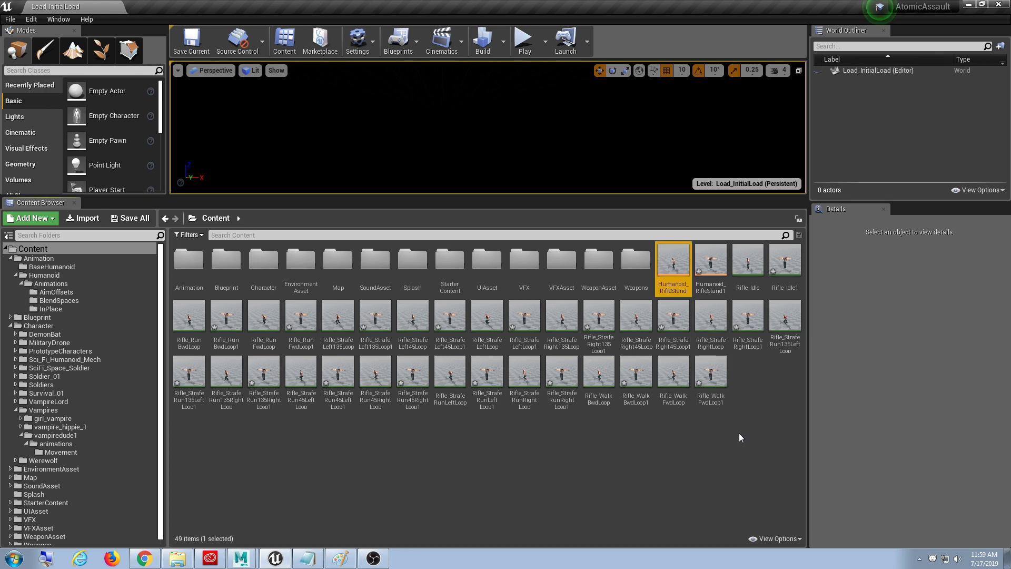
{"action": "left_click", "coordinate": [726, 399], "text": "shift"}
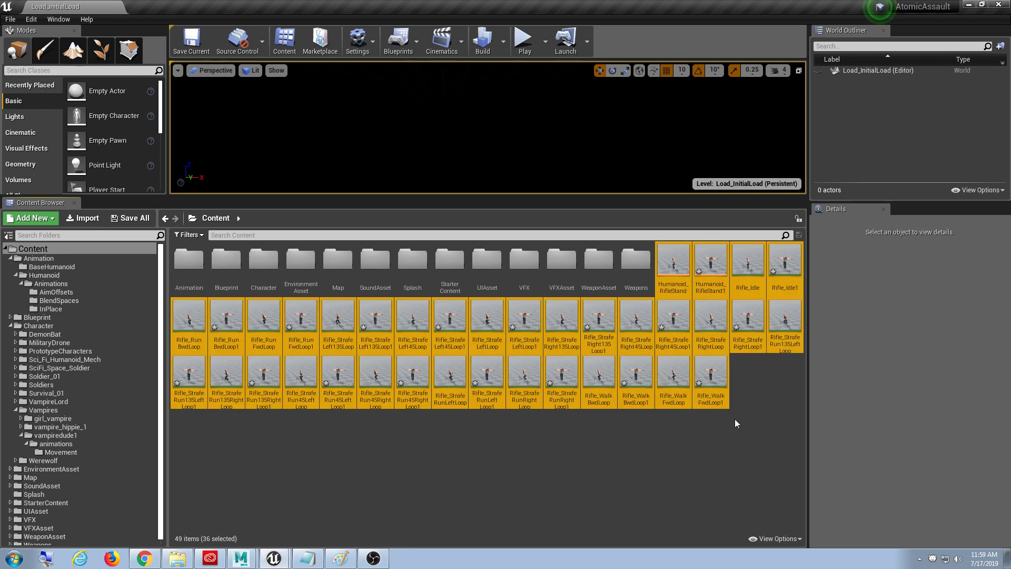
{"action": "key", "text": "Delete"}
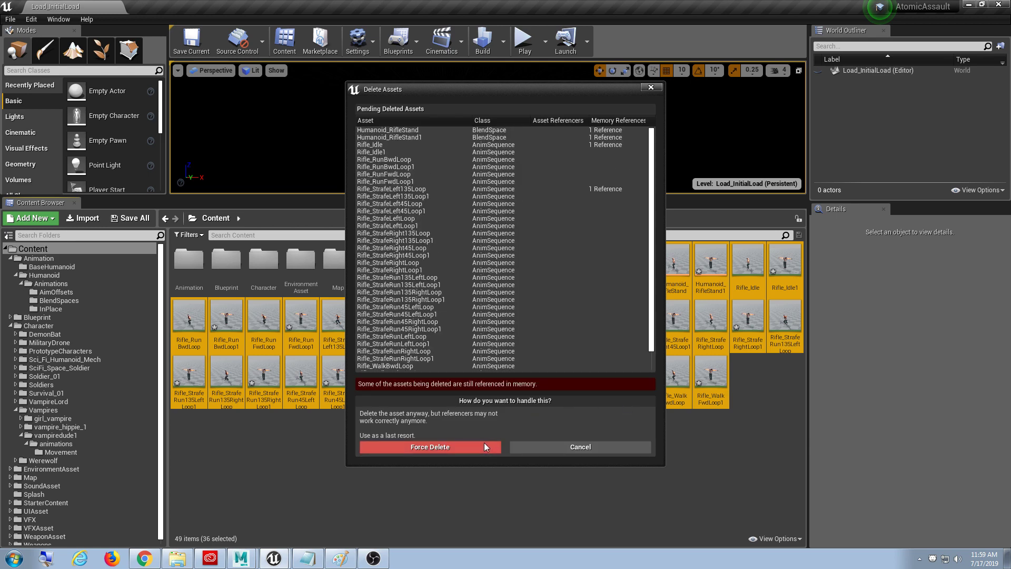
{"action": "left_click", "coordinate": [484, 446]}
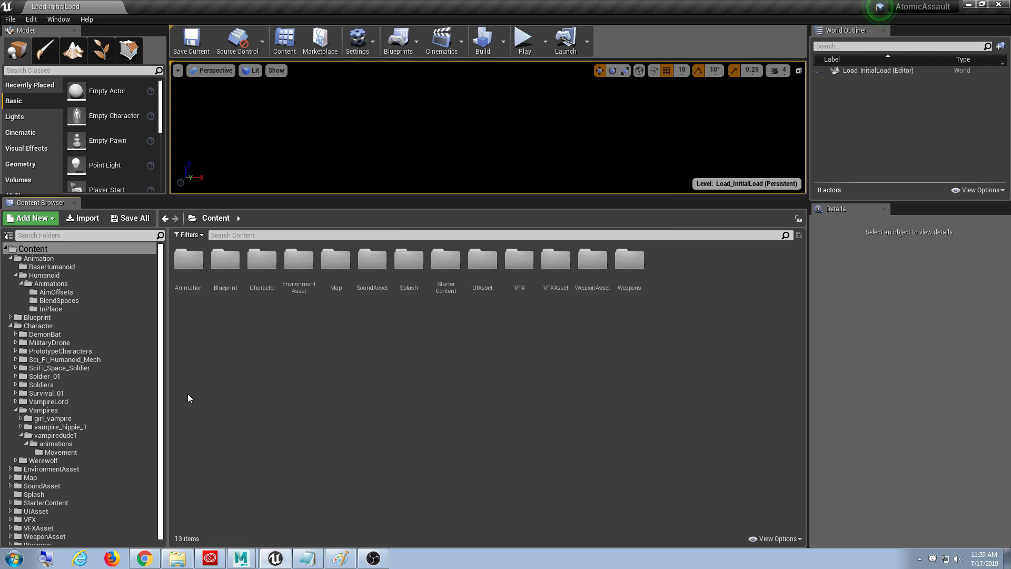
Step: Browse vampiredude1/animations, preview BaseHumanoid_Idle, check the Movement folder, and return to Content
{"action": "left_click", "coordinate": [82, 437]}
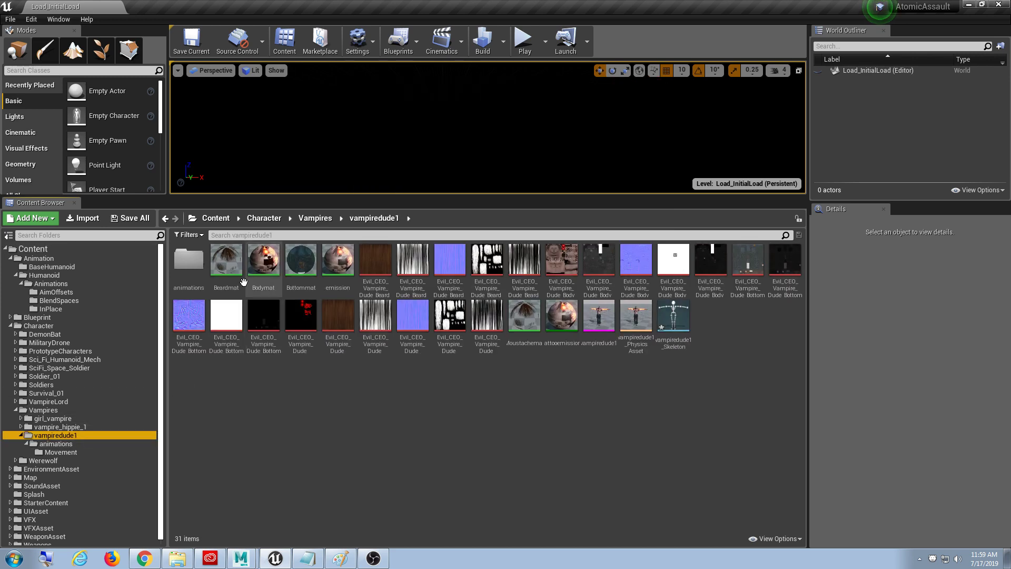
{"action": "double_click", "coordinate": [189, 260]}
{"action": "double_click", "coordinate": [226, 261]}
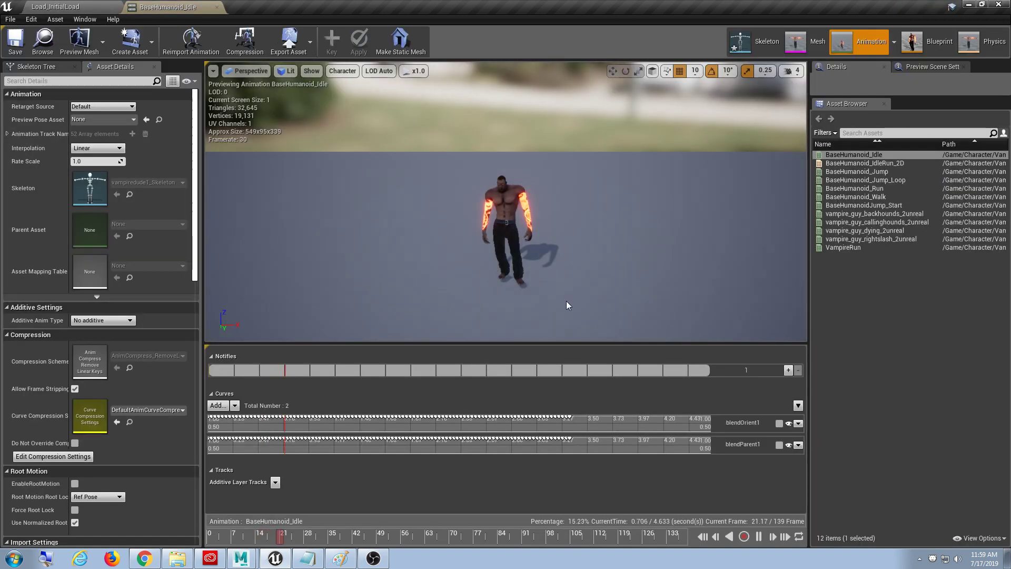
{"action": "left_click", "coordinate": [216, 8]}
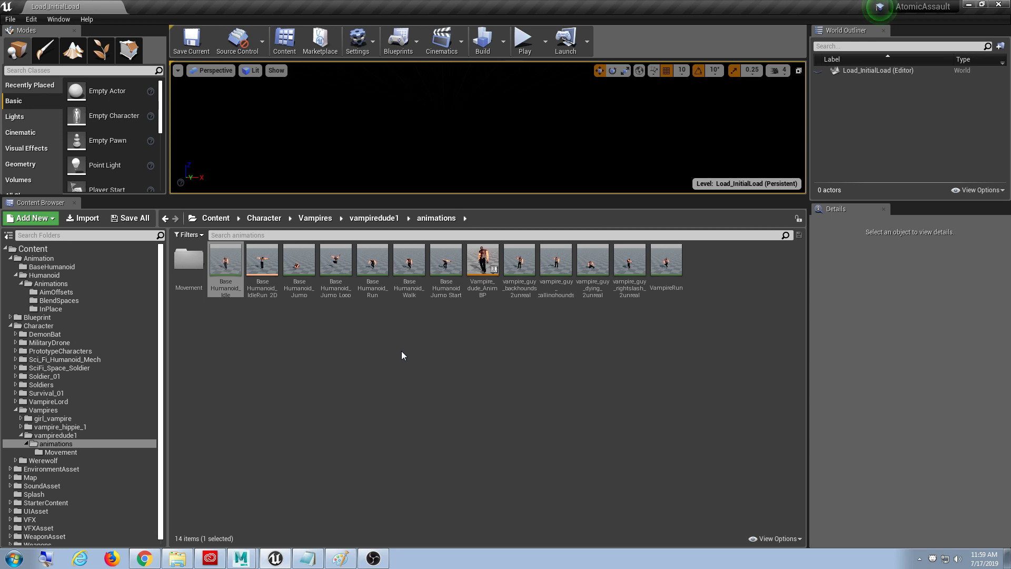
{"action": "double_click", "coordinate": [196, 273]}
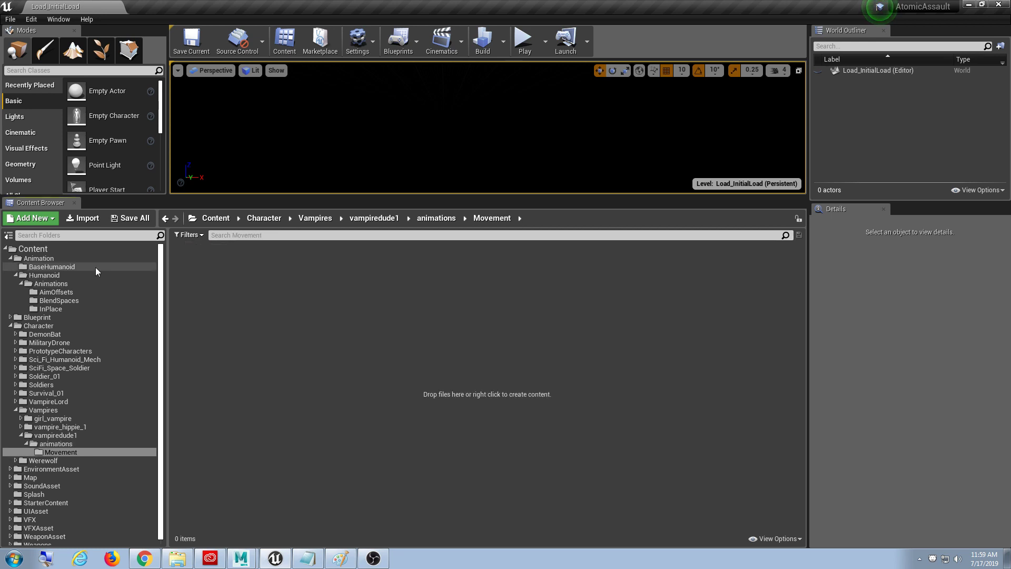
{"action": "left_click", "coordinate": [65, 249]}
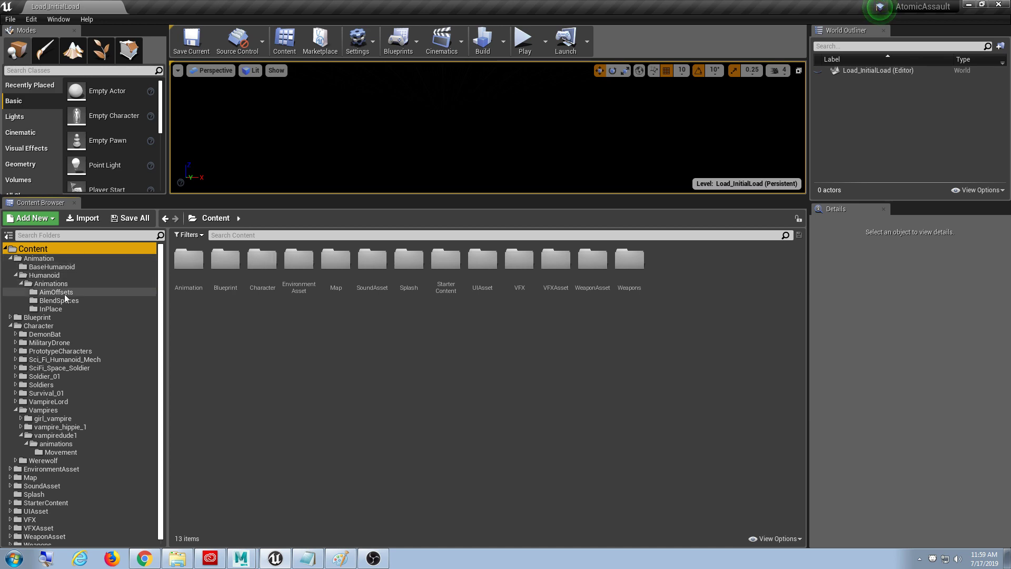
Step: In Animation/Humanoid/Animations/BlendSpaces, inspect the original Humanoid_RifleStand blend space and select it
{"action": "left_click", "coordinate": [67, 309]}
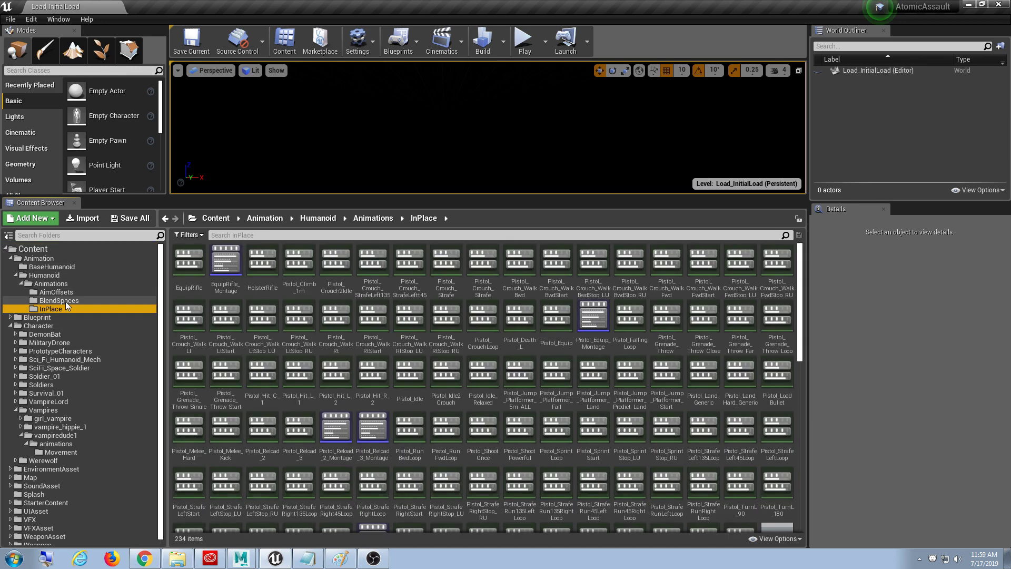
{"action": "left_click", "coordinate": [59, 301]}
{"action": "double_click", "coordinate": [295, 259]}
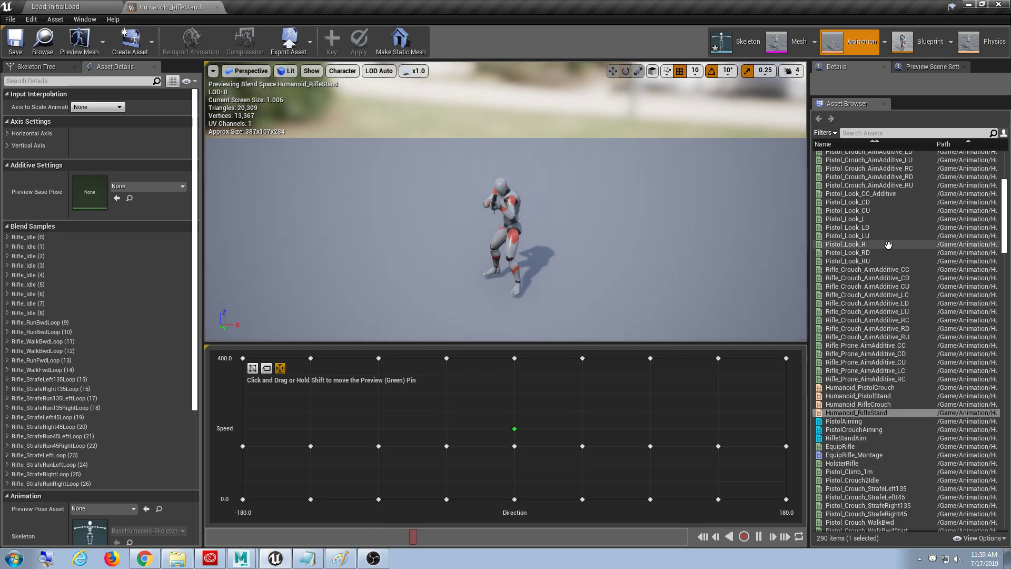
{"action": "left_click", "coordinate": [216, 7]}
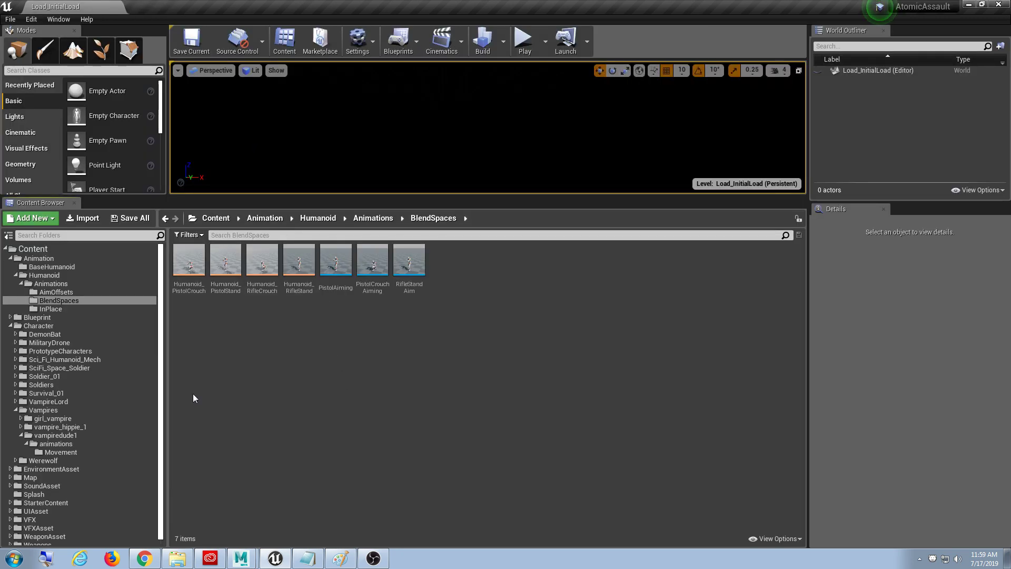
{"action": "left_click", "coordinate": [300, 262]}
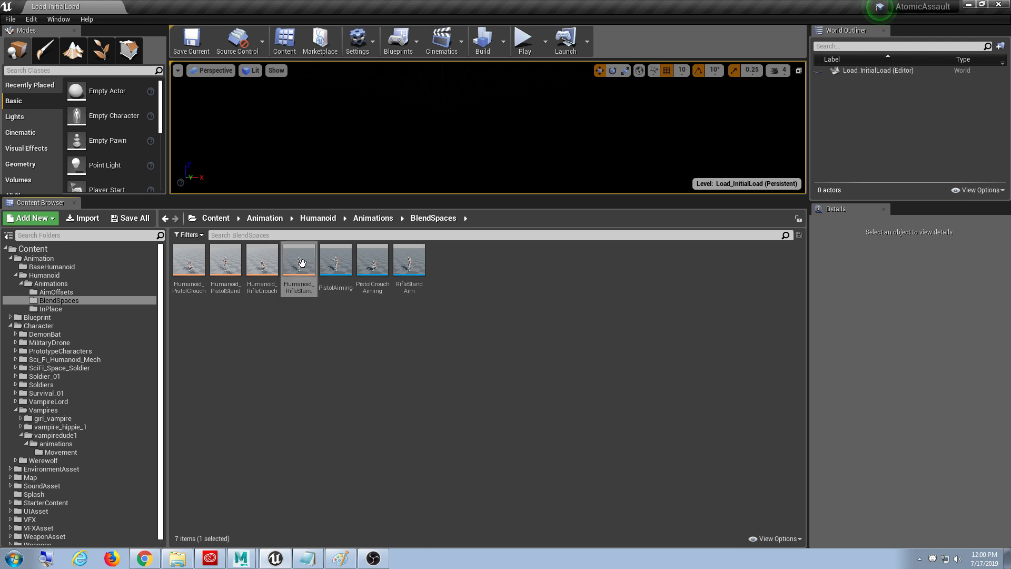
Step: Duplicate and retarget Humanoid_RifleStand onto vampiredude1_Skeleton, listing all skeletons, then select the copy
{"action": "right_click", "coordinate": [302, 262]}
{"action": "mouse_move", "coordinate": [348, 302]}
{"action": "left_click", "coordinate": [463, 301]}
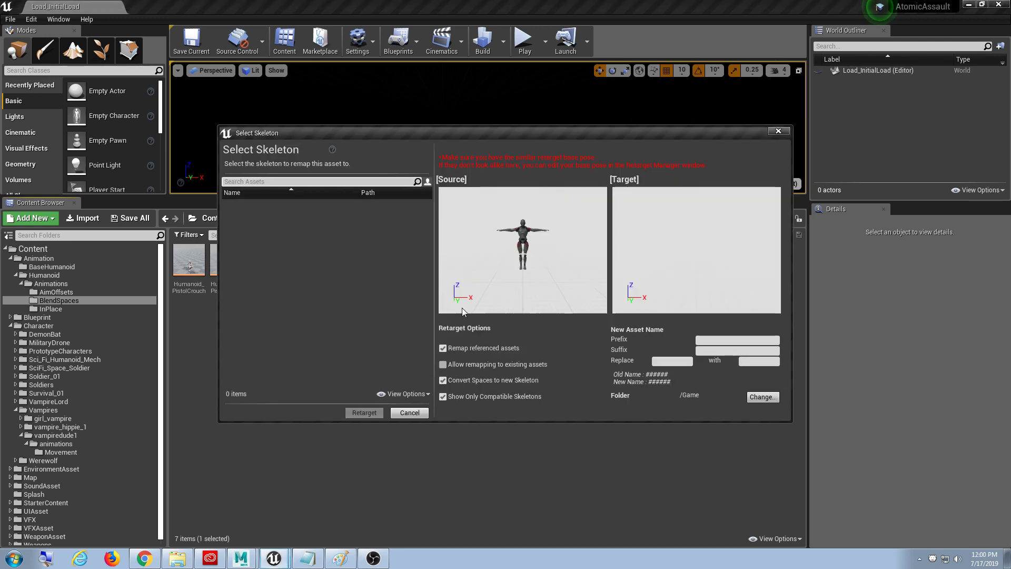
{"action": "left_click", "coordinate": [486, 396]}
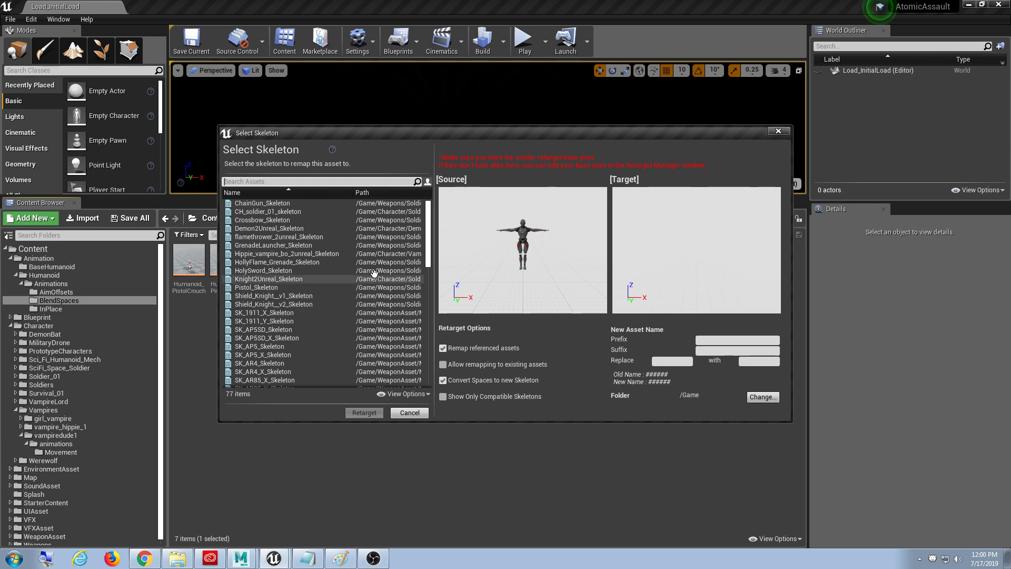
{"action": "scroll", "coordinate": [429, 361], "scroll_direction": "down", "scroll_amount": 10}
{"action": "scroll", "coordinate": [430, 361], "scroll_direction": "down", "scroll_amount": 3}
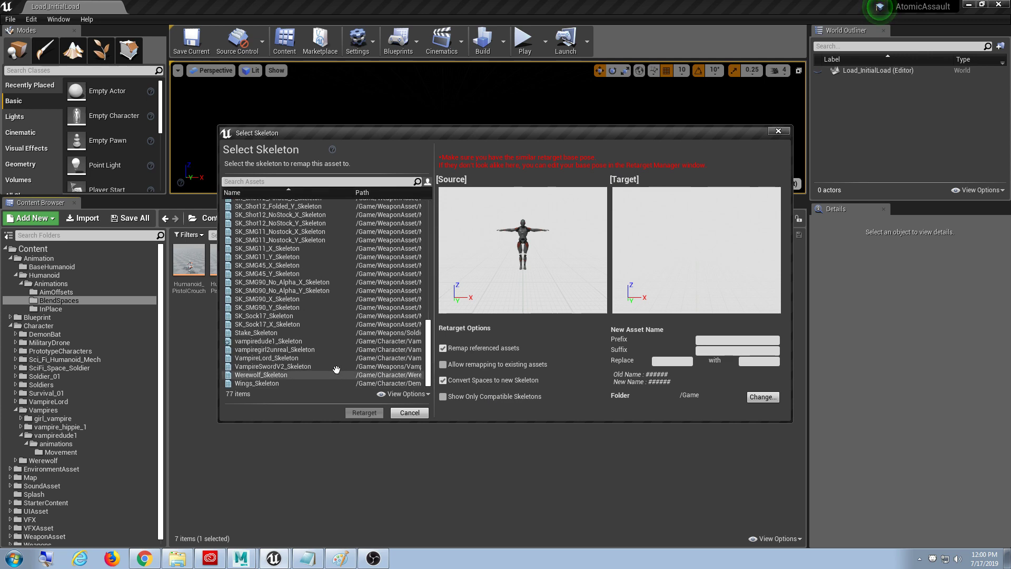
{"action": "left_click", "coordinate": [317, 339]}
{"action": "left_click", "coordinate": [364, 415]}
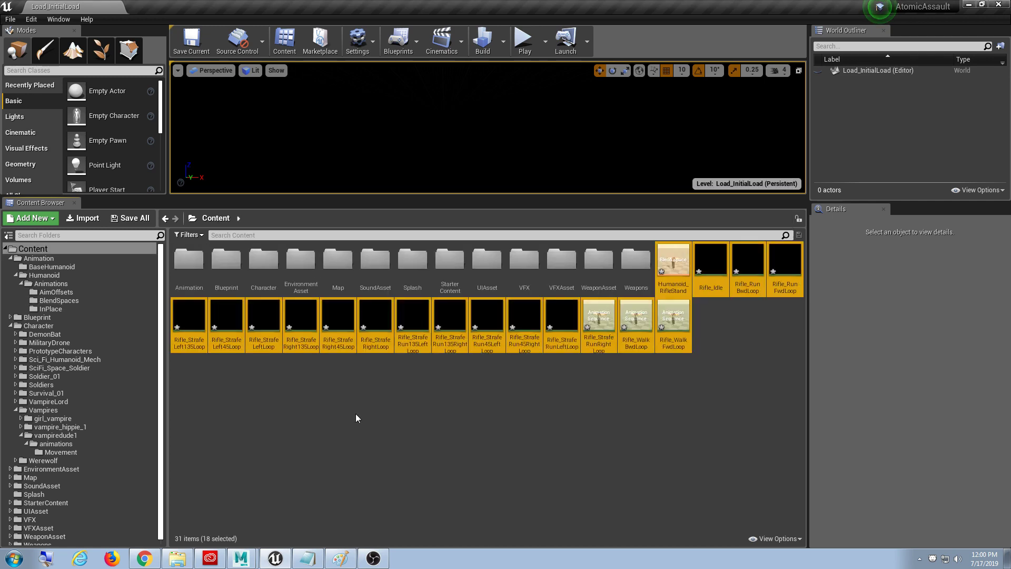
{"action": "left_click", "coordinate": [672, 249]}
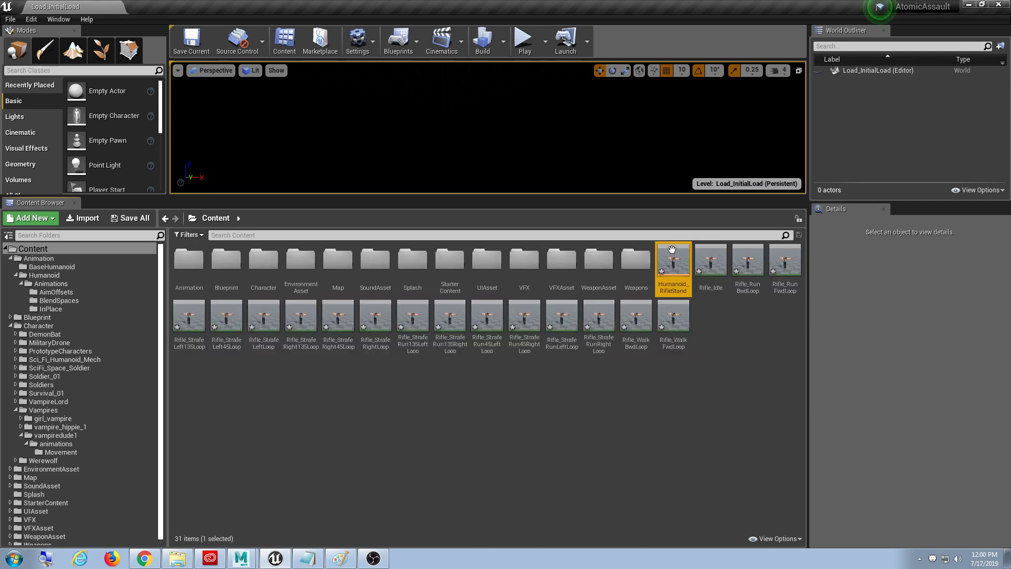
Step: Open the retargeted and original Humanoid_RifleStand blend spaces and test the original's preview point
{"action": "double_click", "coordinate": [672, 263]}
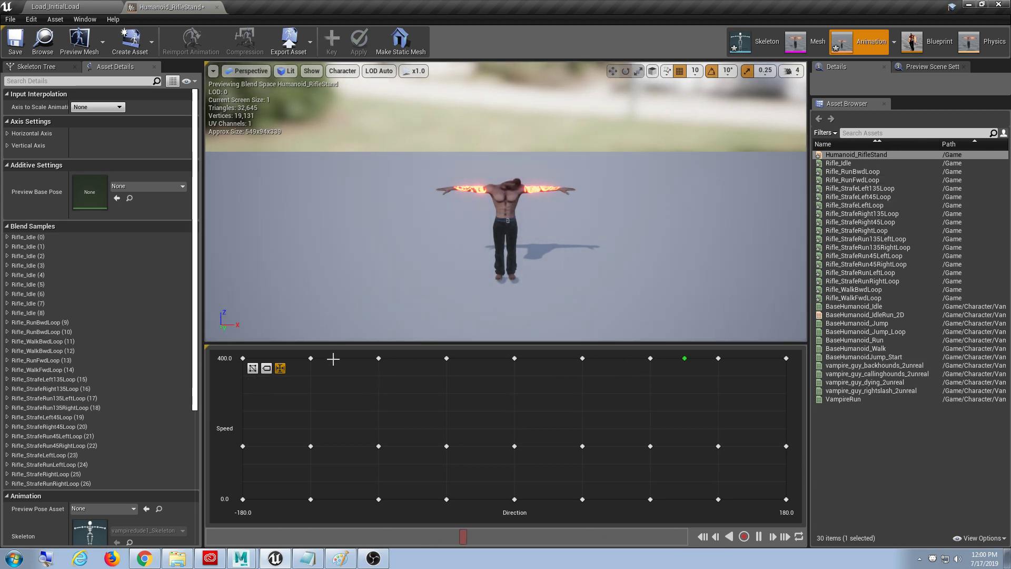
{"action": "left_click", "coordinate": [55, 7]}
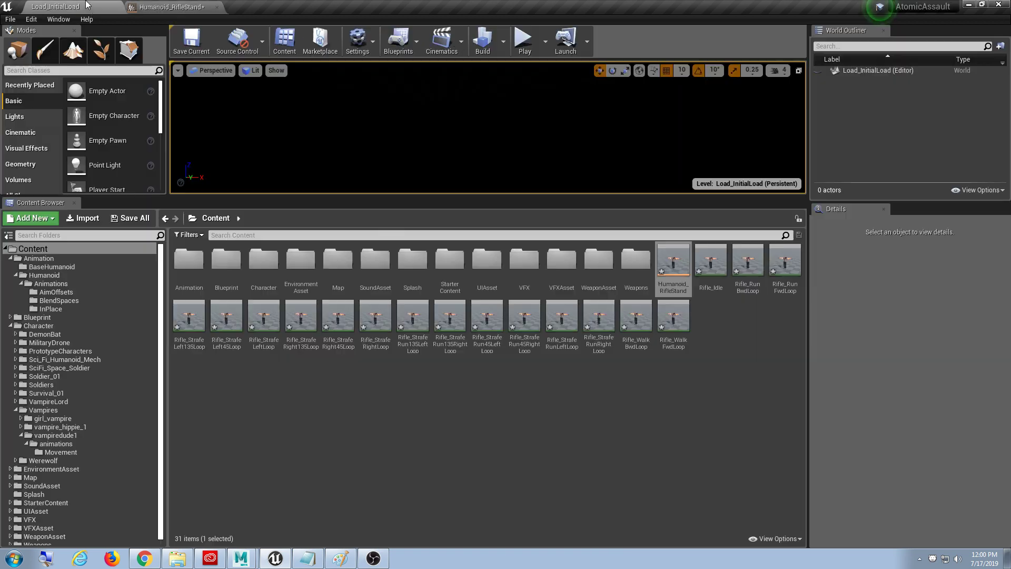
{"action": "left_click", "coordinate": [59, 301]}
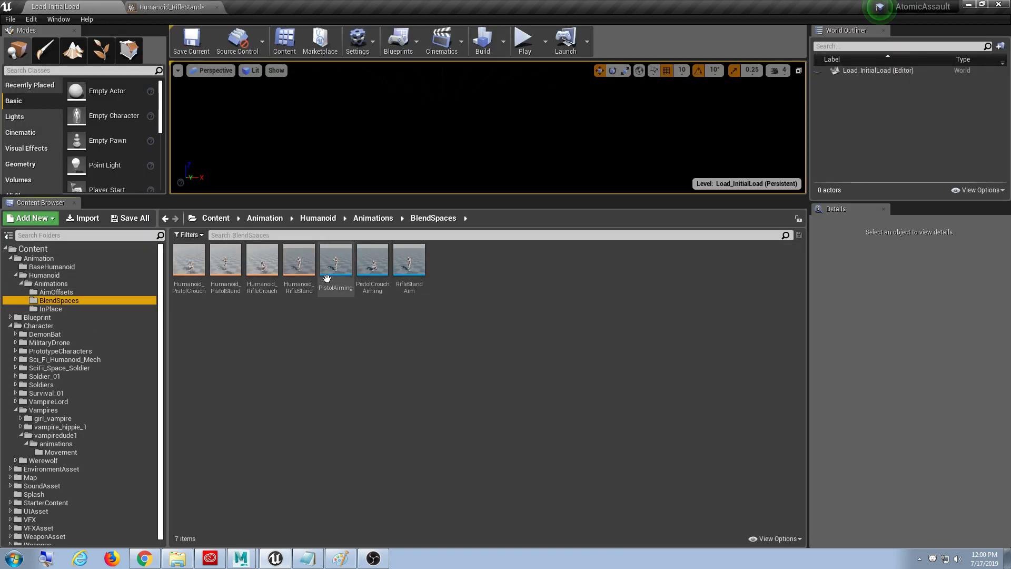
{"action": "double_click", "coordinate": [300, 261]}
{"action": "left_click_drag", "start_coordinate": [478, 364], "coordinate": [416, 358]}
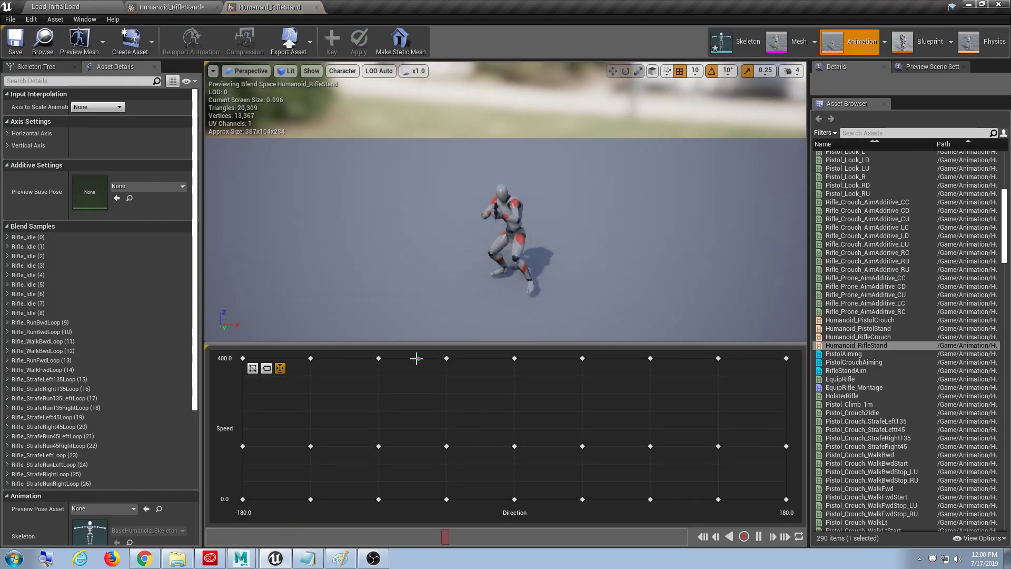
{"action": "left_click_drag", "start_coordinate": [542, 221], "coordinate": [543, 295]}
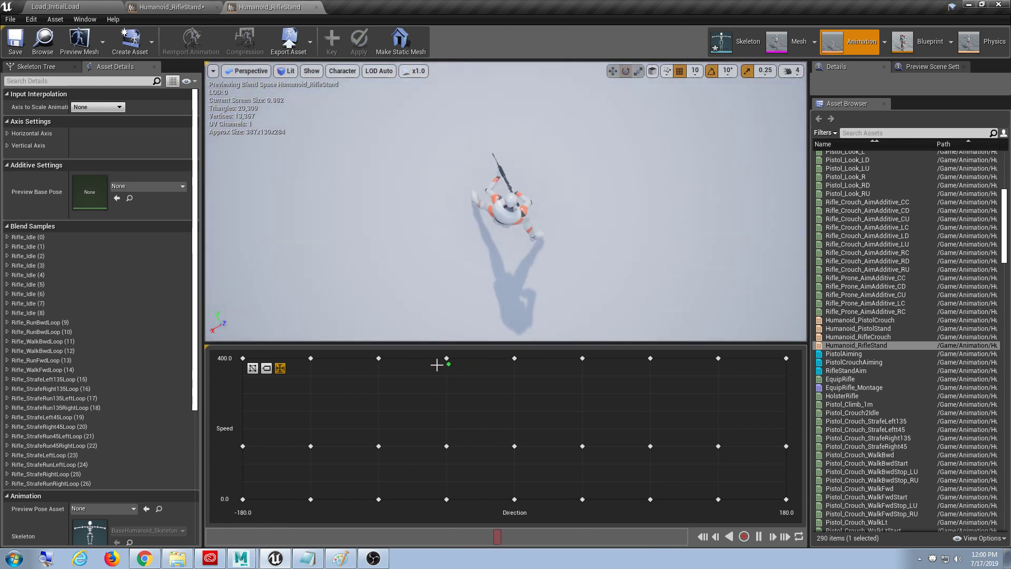
{"action": "left_click_drag", "start_coordinate": [285, 367], "coordinate": [456, 356]}
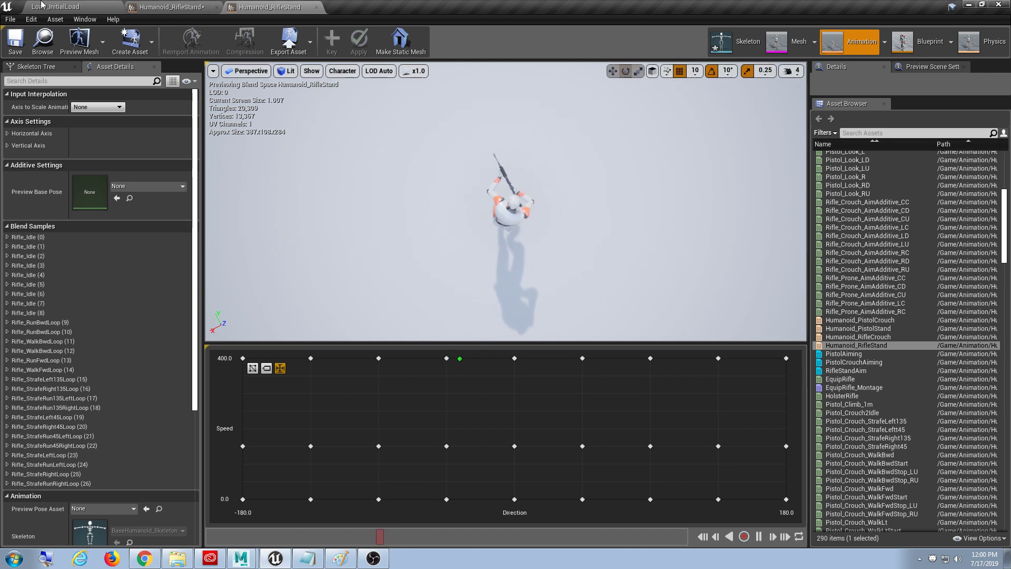
Step: Back in the vampire blend space, select Rifle_StrafeRun45LeftLoop and bring up its actions
{"action": "left_click", "coordinate": [155, 5]}
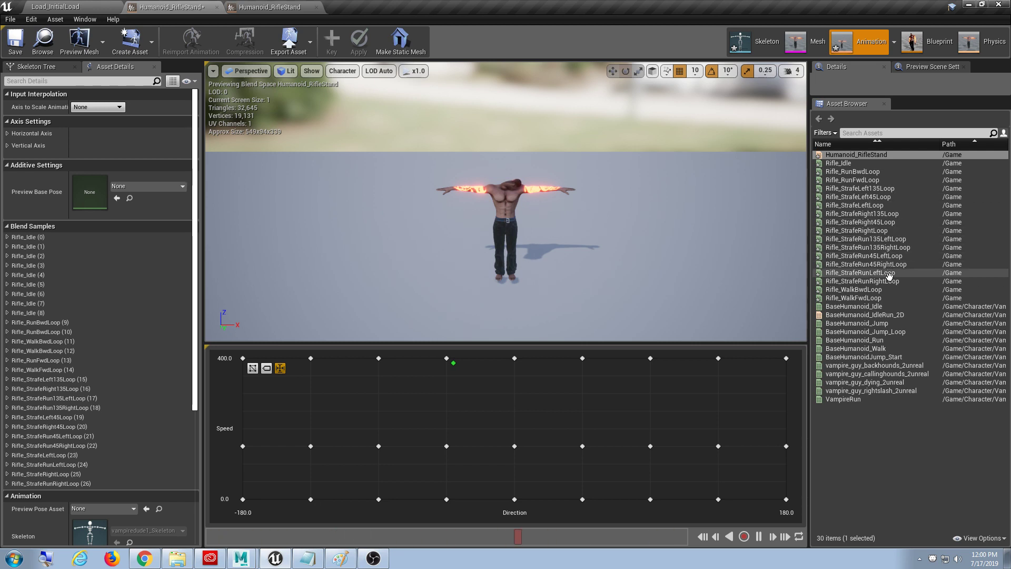
{"action": "left_click", "coordinate": [902, 256]}
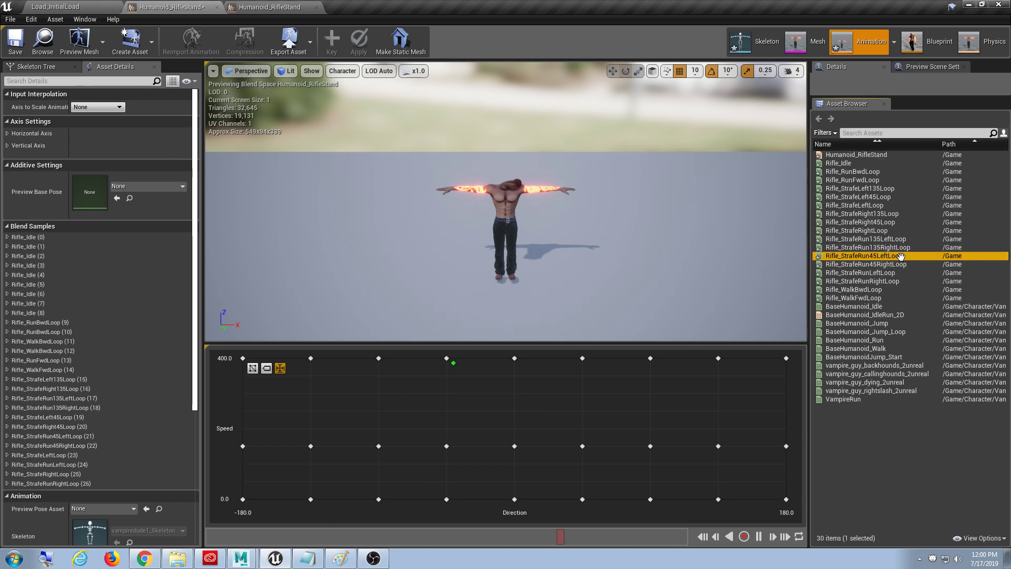
{"action": "left_click", "coordinate": [903, 257]}
{"action": "left_click", "coordinate": [912, 258]}
{"action": "right_click", "coordinate": [913, 258]}
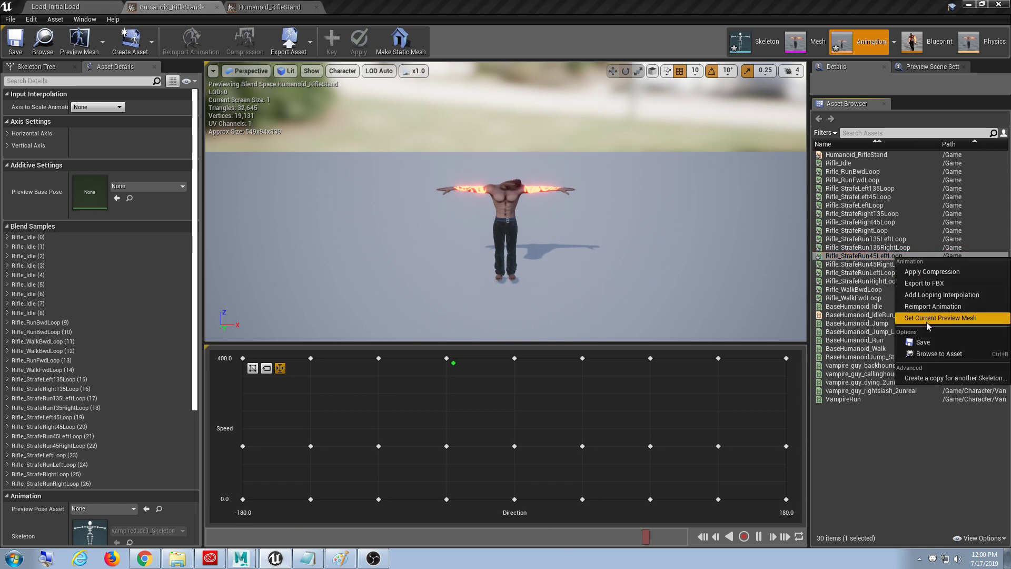
Step: Locate Rifle_StrafeRun45LeftLoop in Content and reimport it from the Run45 FBX
{"action": "left_click", "coordinate": [938, 354]}
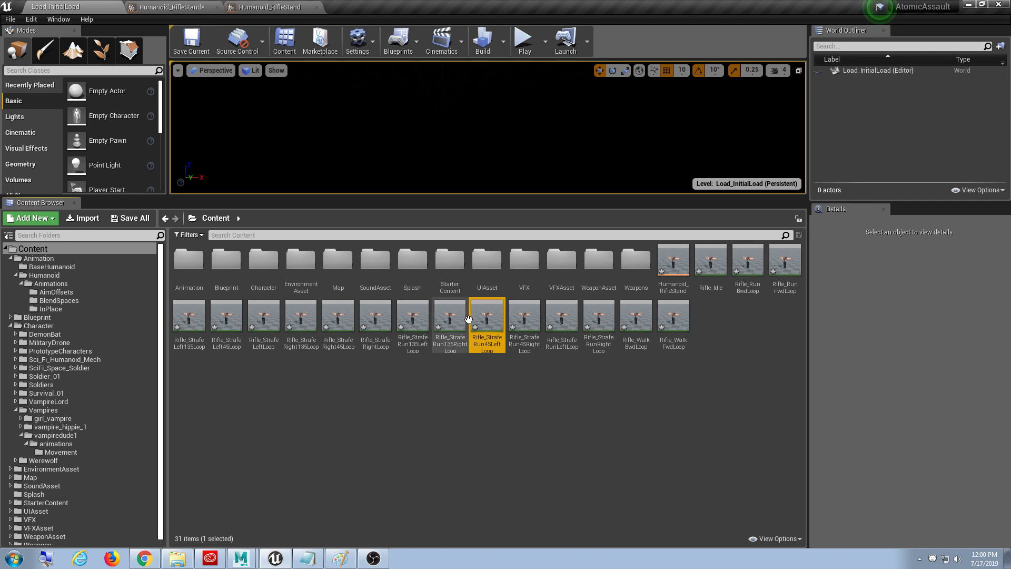
{"action": "right_click", "coordinate": [485, 319]}
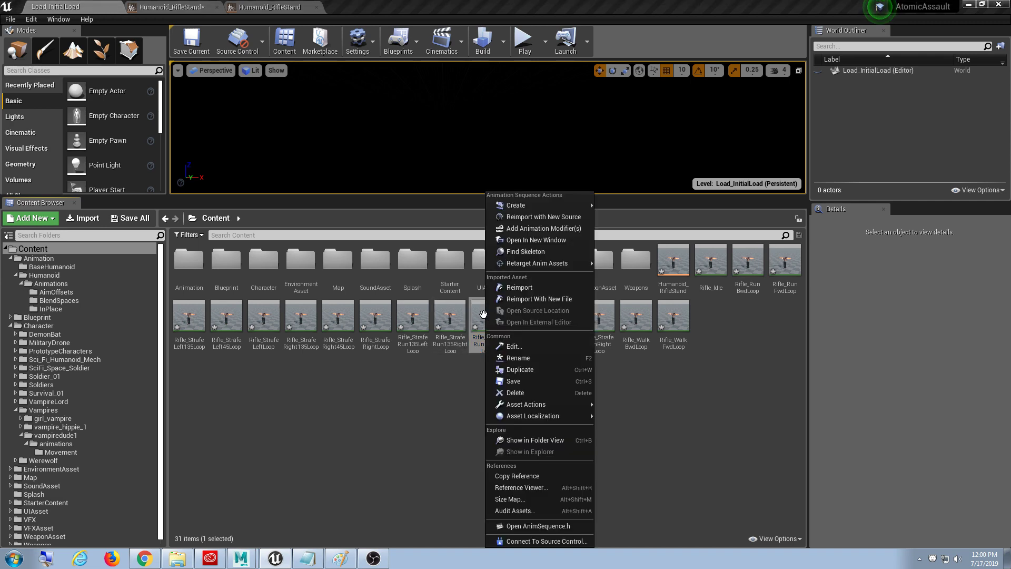
{"action": "left_click", "coordinate": [545, 286]}
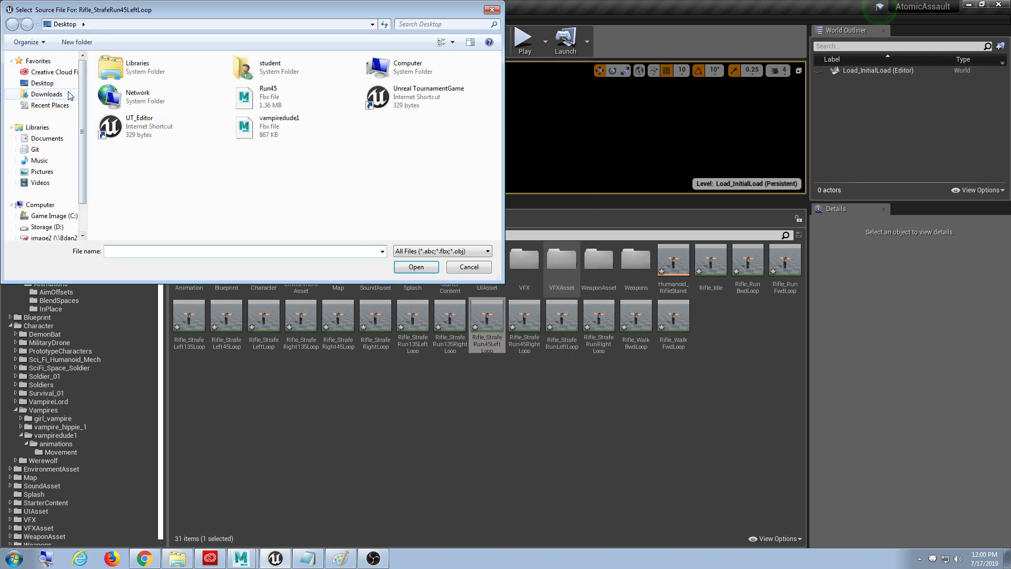
{"action": "double_click", "coordinate": [289, 100]}
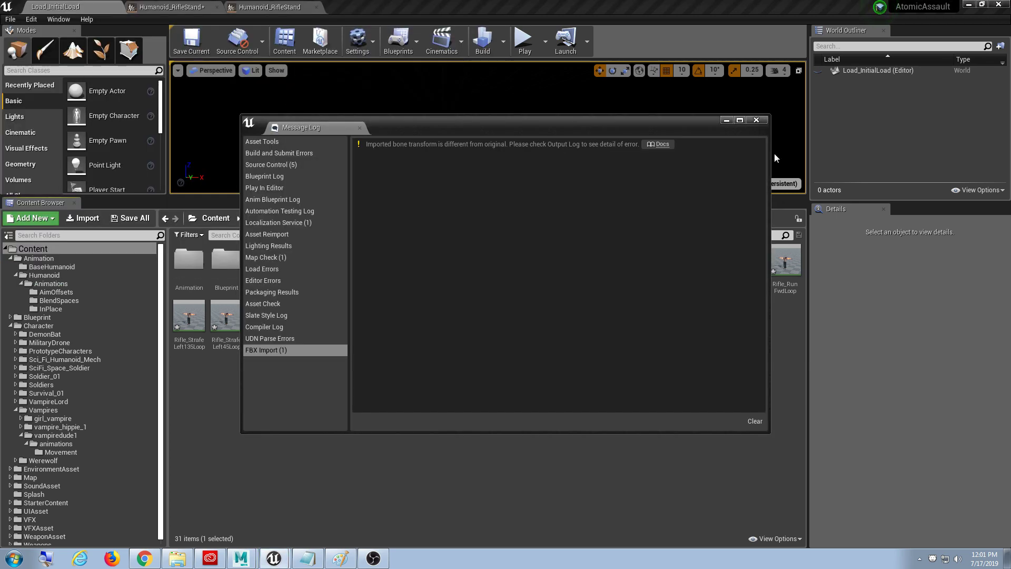
{"action": "left_click", "coordinate": [756, 120]}
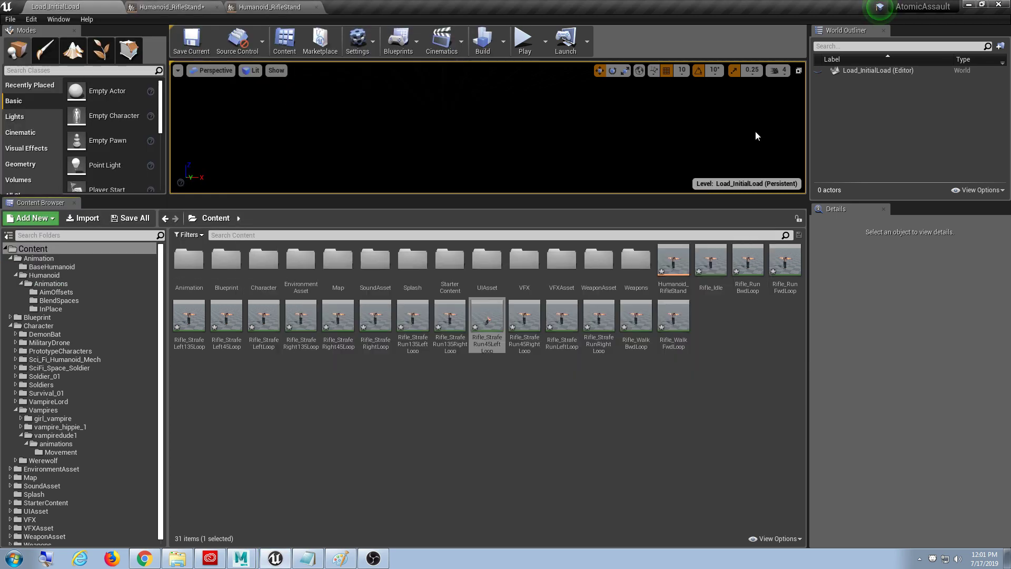
Step: Set Rifle_StrafeRun45LeftLoop's Import Rotation X to 90 and reimport the animation
{"action": "double_click", "coordinate": [488, 327]}
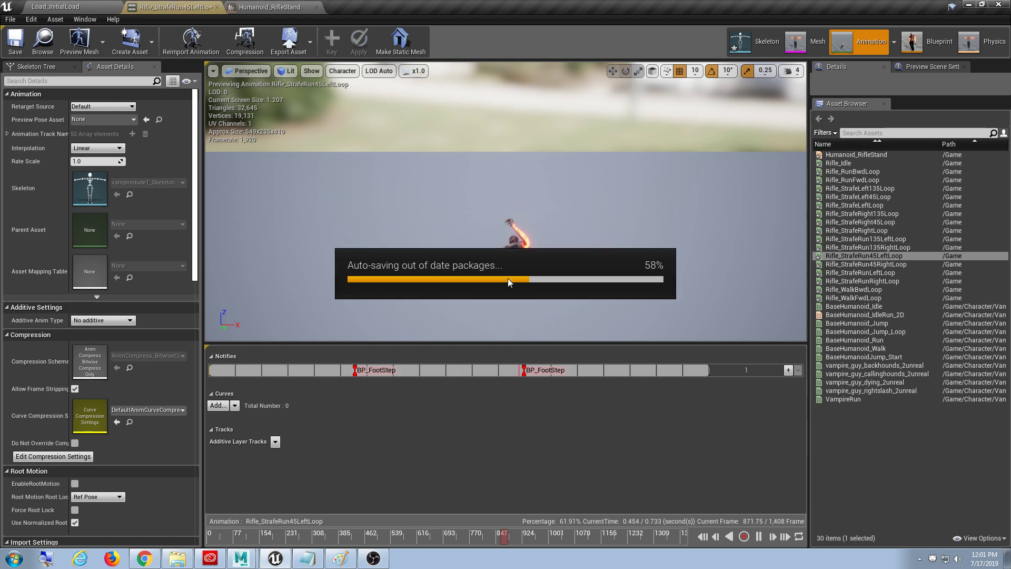
{"action": "right_click_drag", "start_coordinate": [508, 273], "coordinate": [507, 272]}
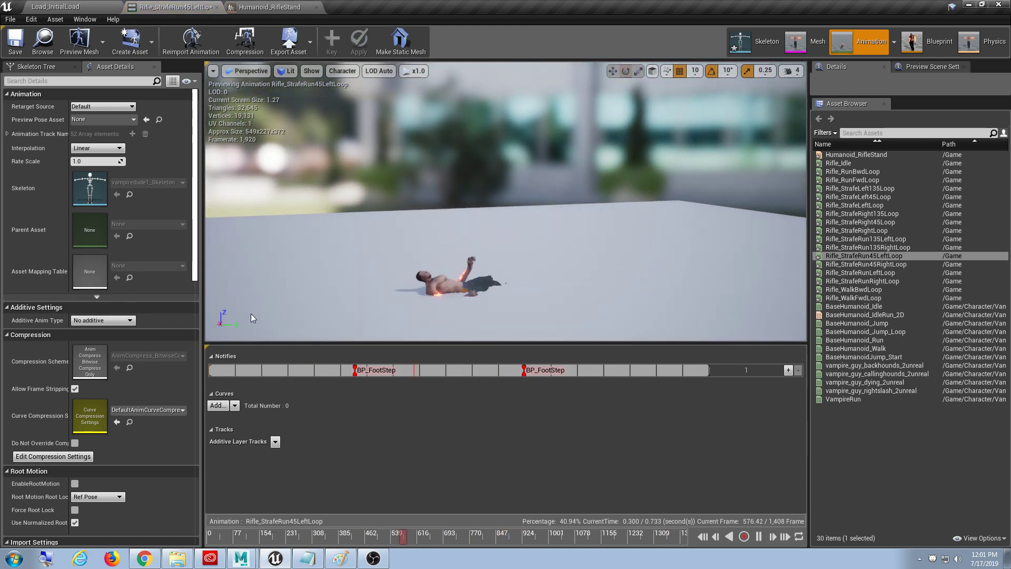
{"action": "scroll", "coordinate": [146, 445], "scroll_direction": "down", "scroll_amount": 5}
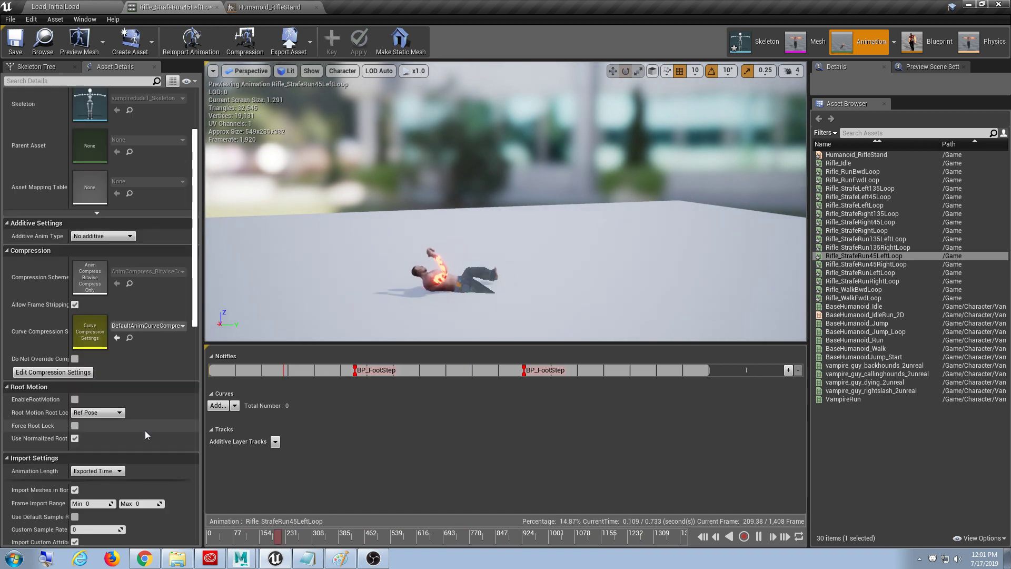
{"action": "scroll", "coordinate": [143, 426], "scroll_direction": "down", "scroll_amount": 5}
{"action": "scroll", "coordinate": [143, 423], "scroll_direction": "down", "scroll_amount": 5}
{"action": "scroll", "coordinate": [144, 422], "scroll_direction": "down", "scroll_amount": 5}
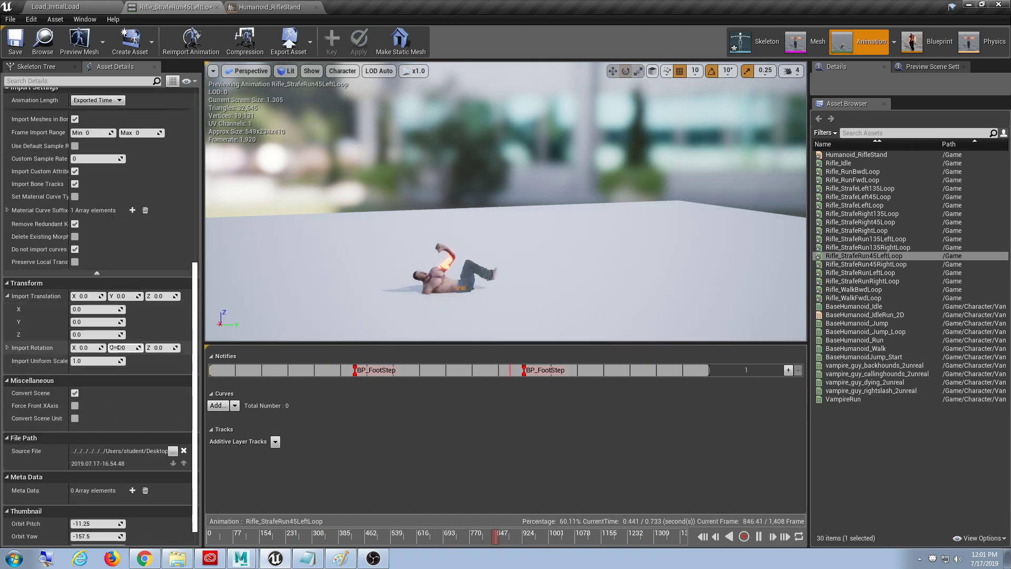
{"action": "left_click", "coordinate": [84, 348]}
{"action": "type", "text": "90"}
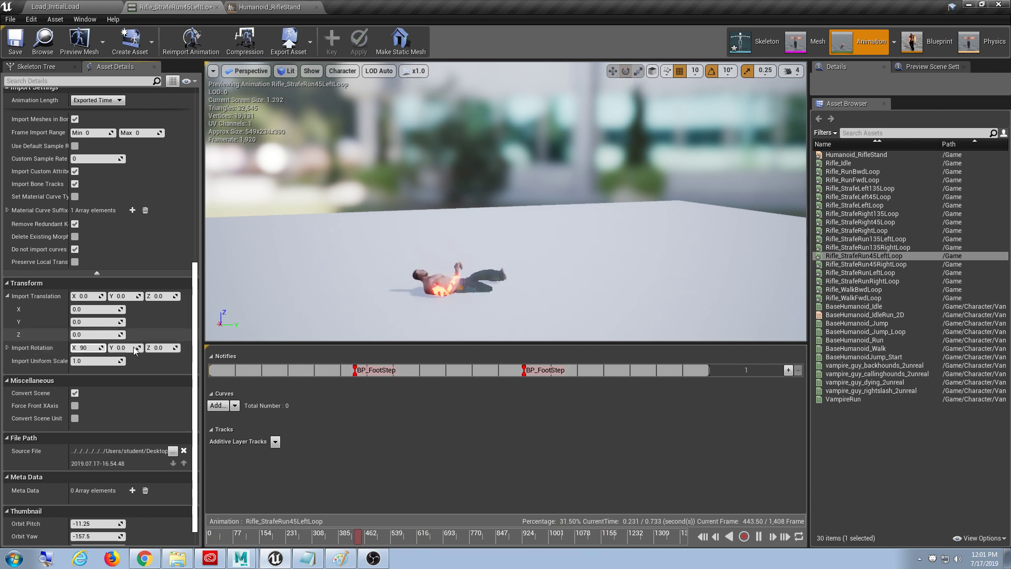
{"action": "left_click", "coordinate": [182, 47]}
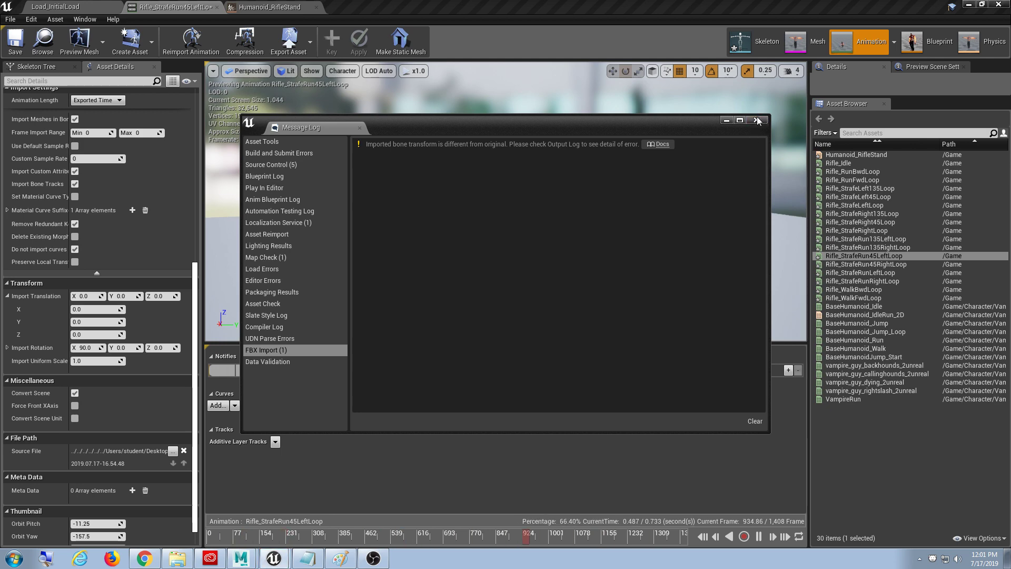
{"action": "left_click", "coordinate": [758, 120]}
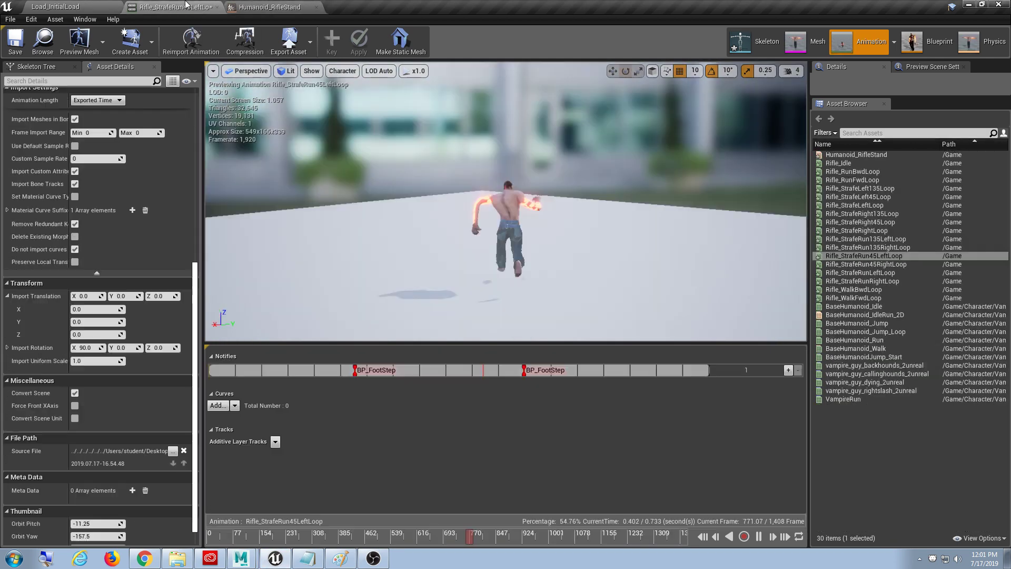
Step: Compare running previews in the vampire and original Humanoid_RifleStand blend spaces, then browse to Rifle_RunBwdLoop
{"action": "double_click", "coordinate": [862, 154]}
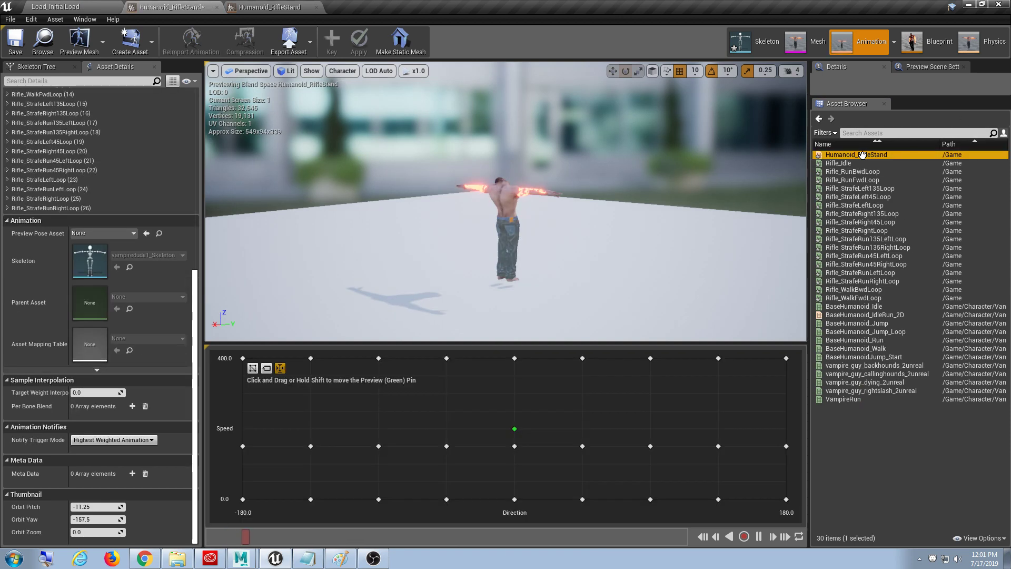
{"action": "left_click_drag", "start_coordinate": [410, 362], "coordinate": [456, 365]}
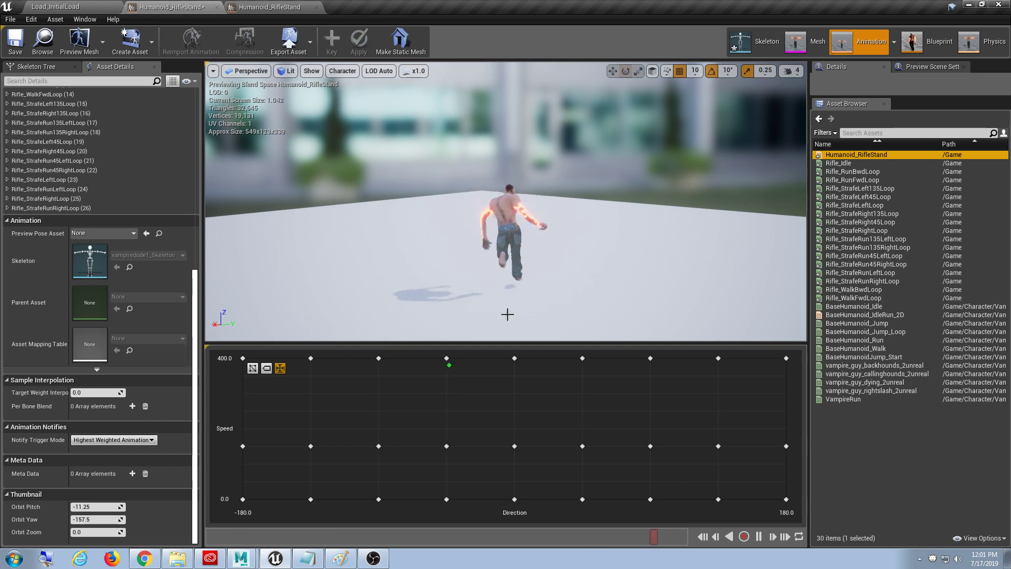
{"action": "mouse_move", "coordinate": [506, 314]}
{"action": "left_mouse_down"}
{"action": "mouse_move", "coordinate": [492, 316]}
{"action": "mouse_move", "coordinate": [517, 341]}
{"action": "left_mouse_up"}
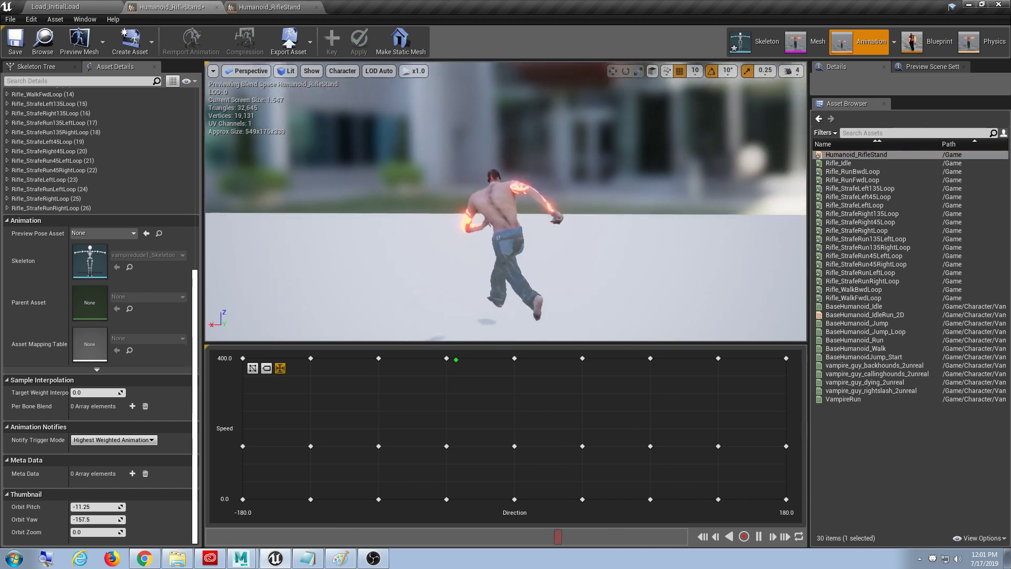
{"action": "left_click_drag", "start_coordinate": [456, 360], "coordinate": [297, 358]}
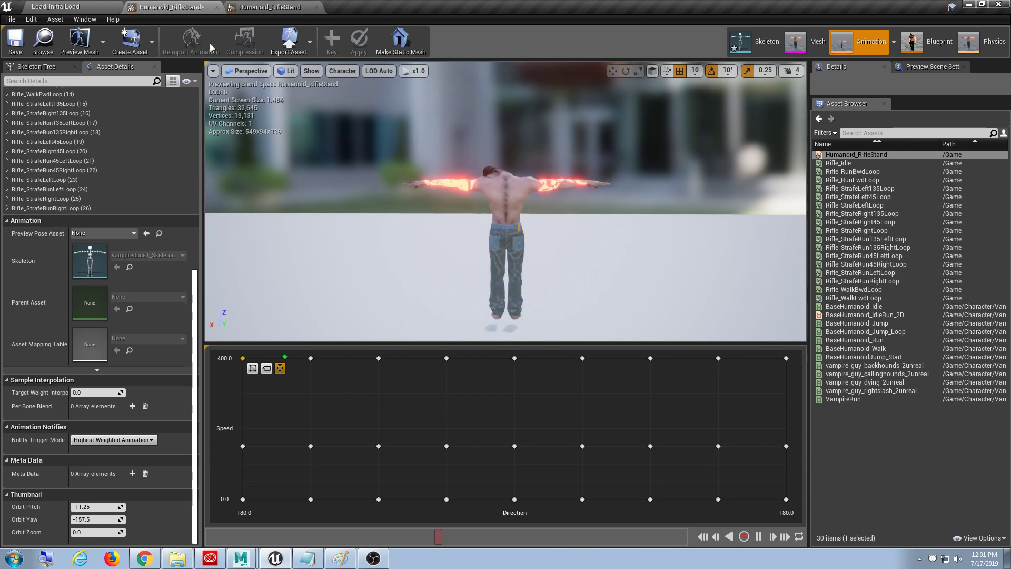
{"action": "left_click", "coordinate": [270, 7]}
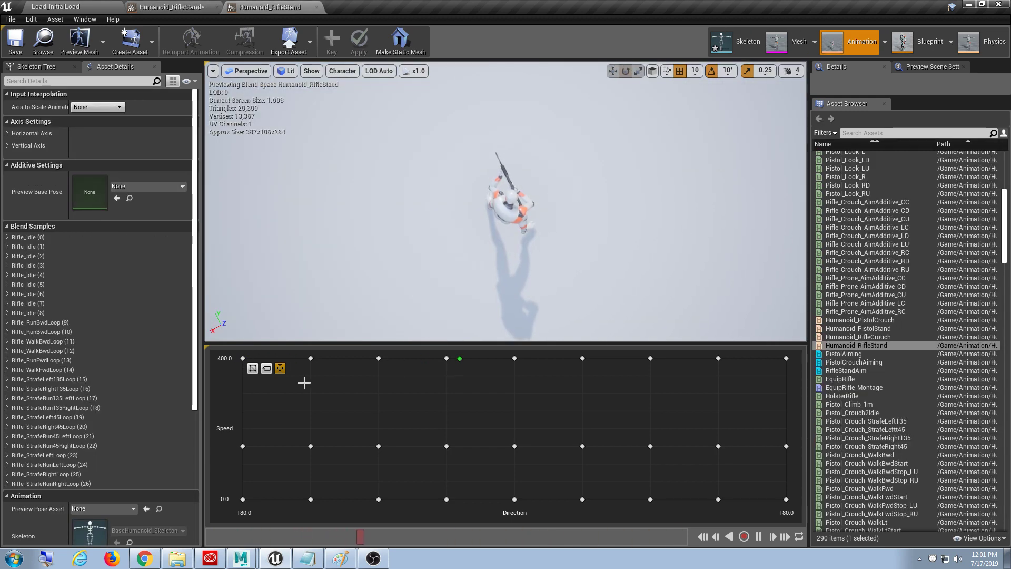
{"action": "left_click_drag", "start_coordinate": [304, 383], "coordinate": [259, 357]}
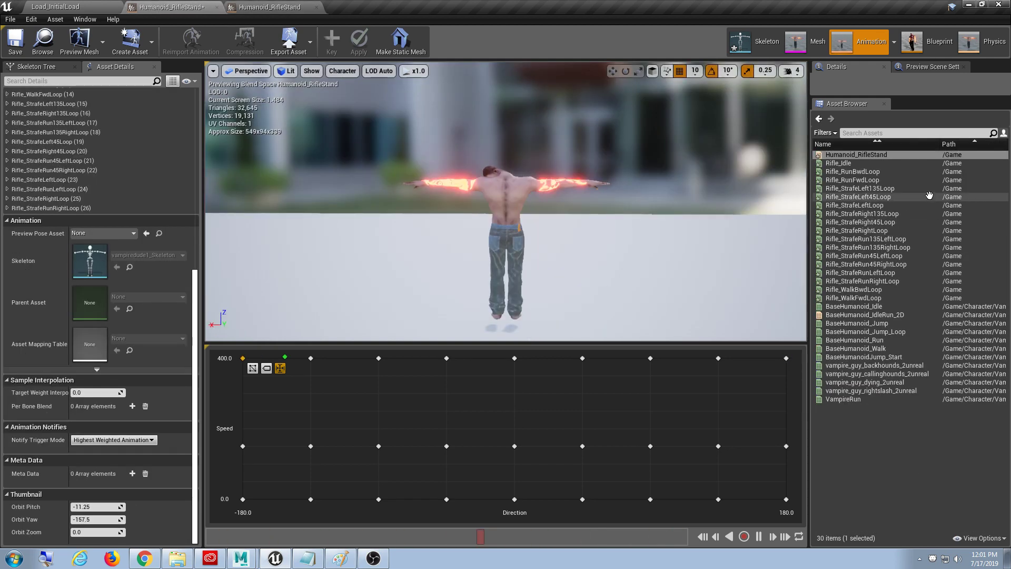
{"action": "right_click", "coordinate": [881, 172]}
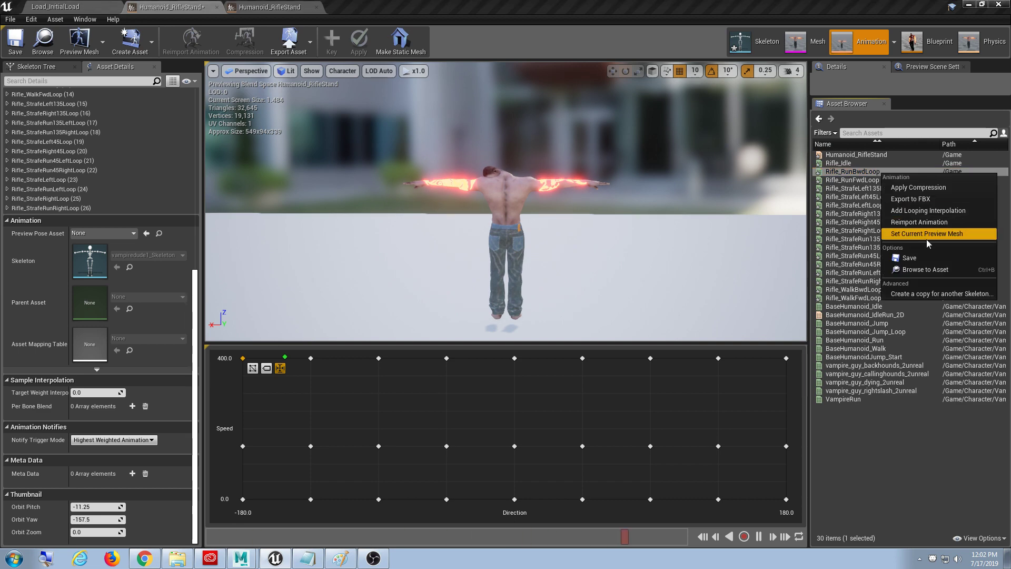
{"action": "left_click", "coordinate": [928, 270]}
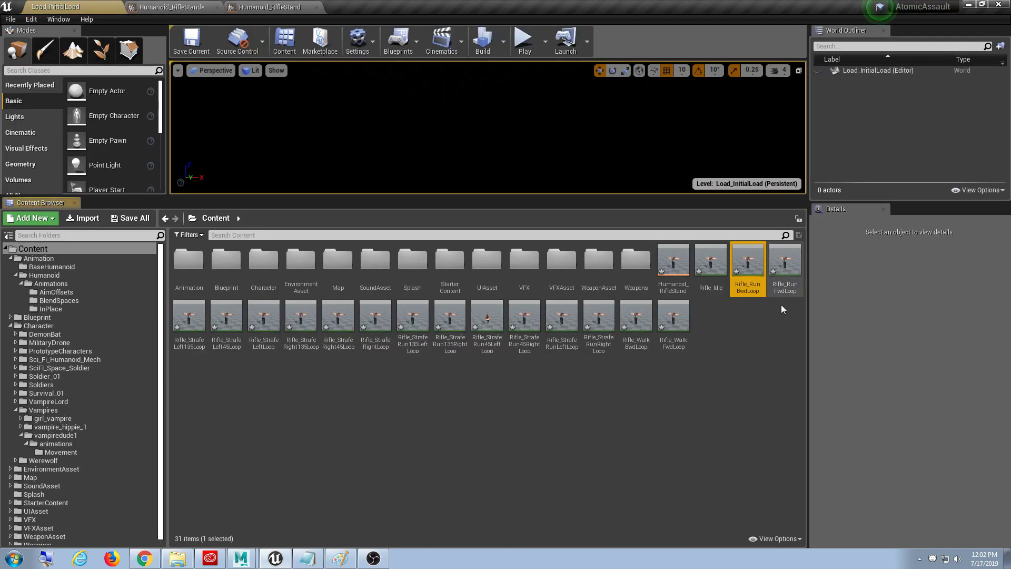
Step: Reimport Rifle_RunBwdLoop from the Running Backward FBX in Downloads
{"action": "right_click", "coordinate": [751, 262]}
{"action": "mouse_move", "coordinate": [804, 263]}
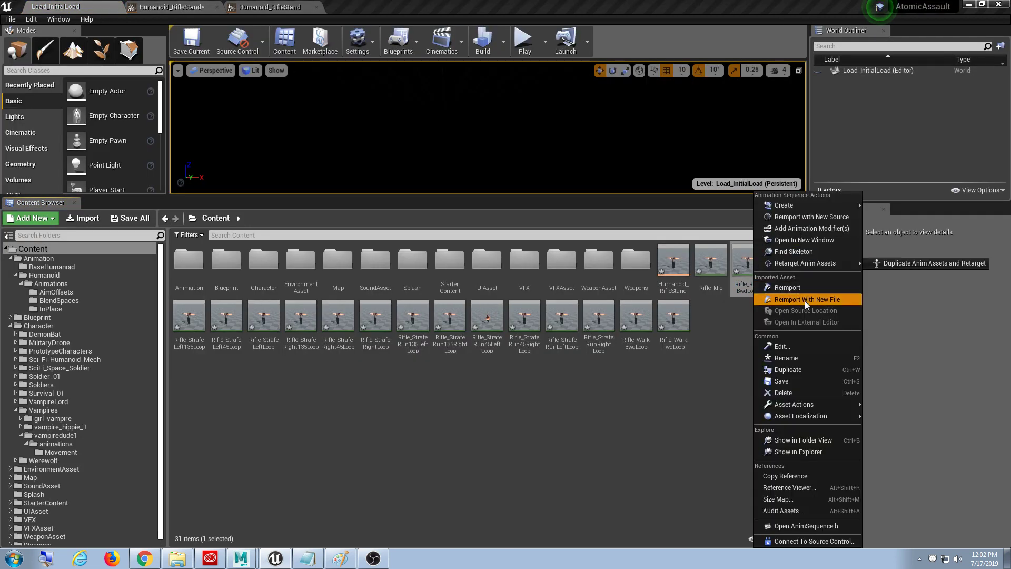
{"action": "left_click", "coordinate": [806, 300]}
{"action": "left_click", "coordinate": [40, 97]}
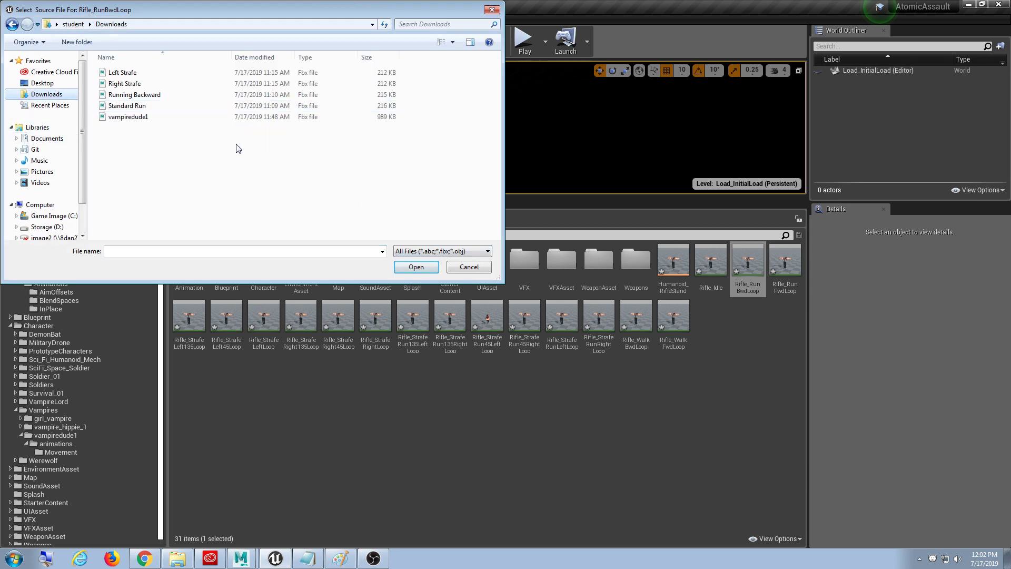
{"action": "double_click", "coordinate": [147, 95]}
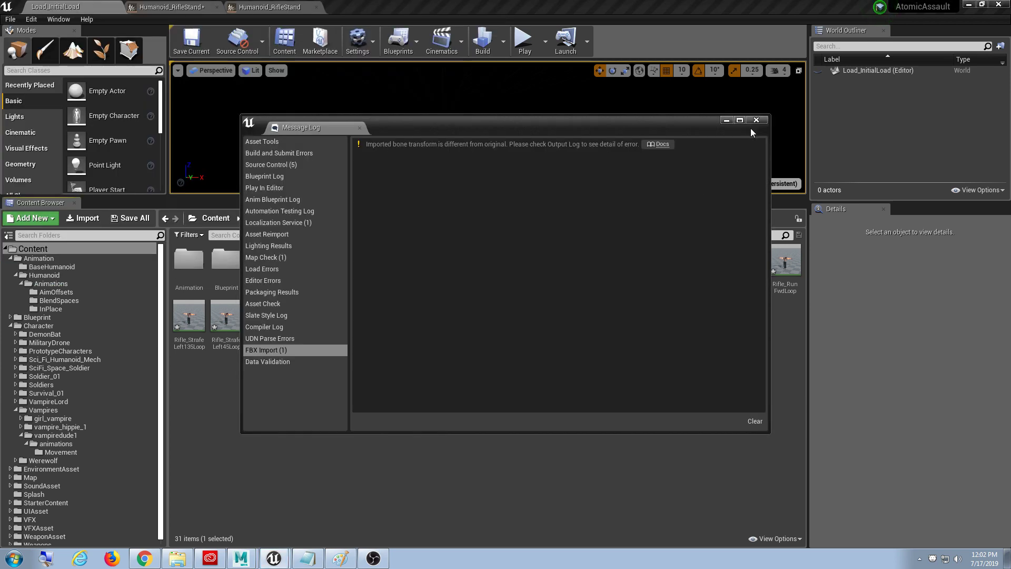
{"action": "left_click", "coordinate": [753, 121]}
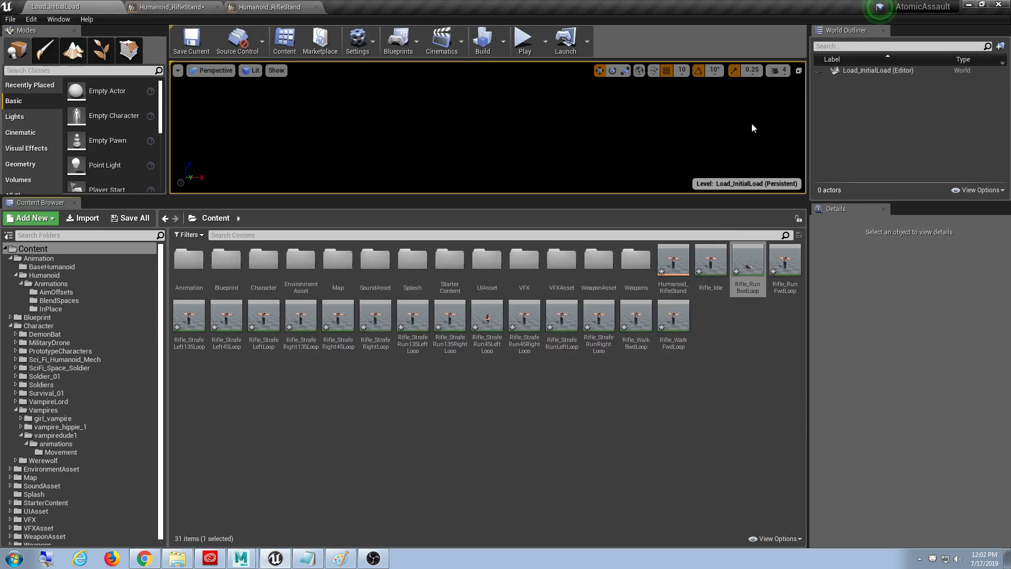
Step: Set Rifle_RunBwdLoop's Import Rotation X to 90 and reimport the animation
{"action": "double_click", "coordinate": [748, 262]}
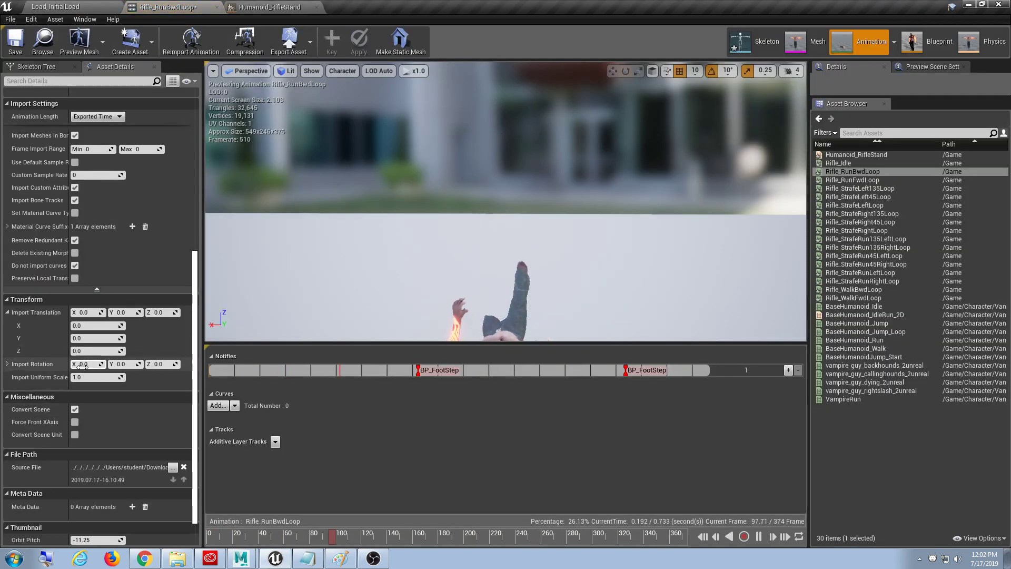
{"action": "left_click", "coordinate": [84, 364]}
{"action": "type", "text": "90"}
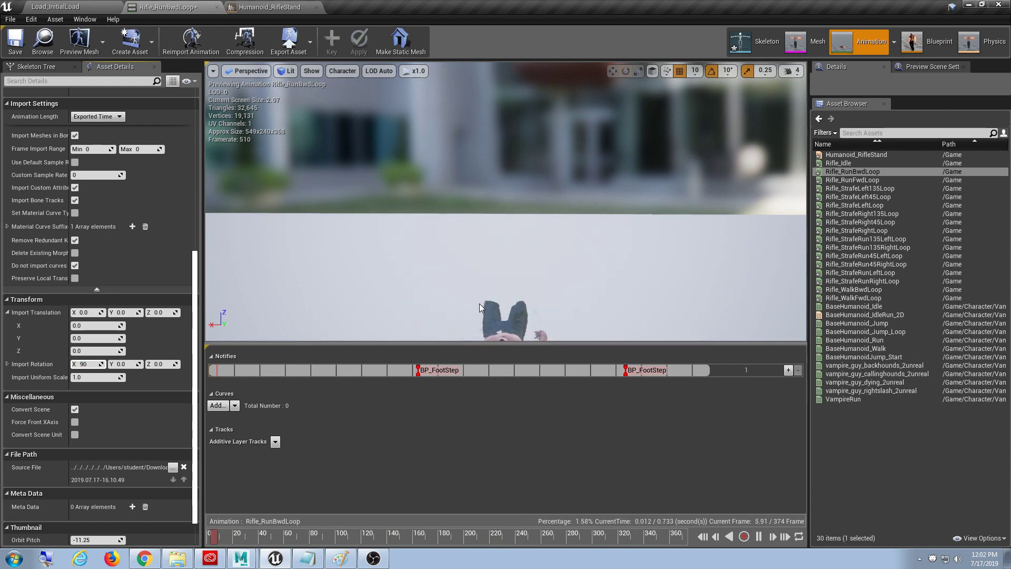
{"action": "left_click", "coordinate": [191, 41]}
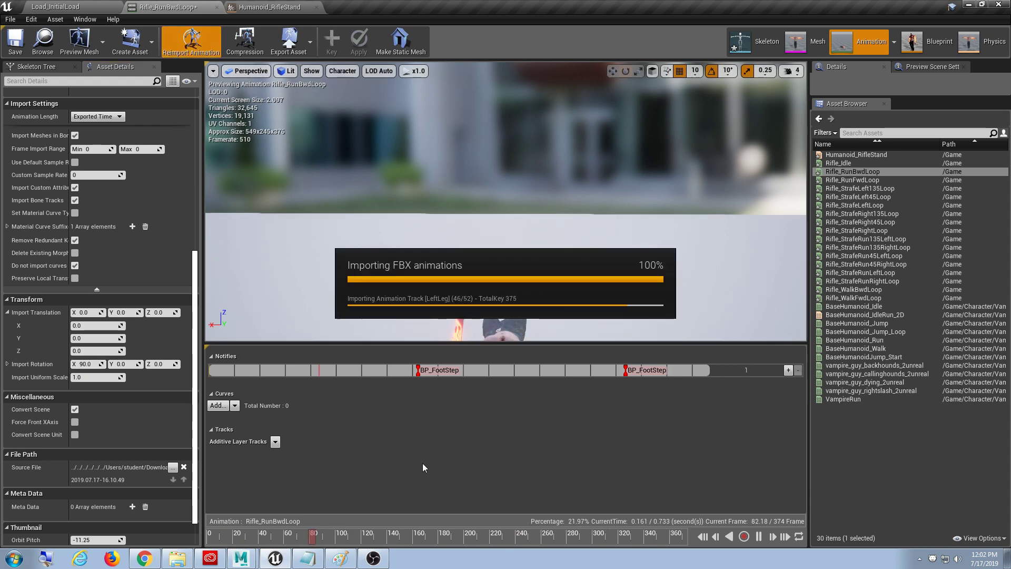
{"action": "left_click", "coordinate": [756, 120]}
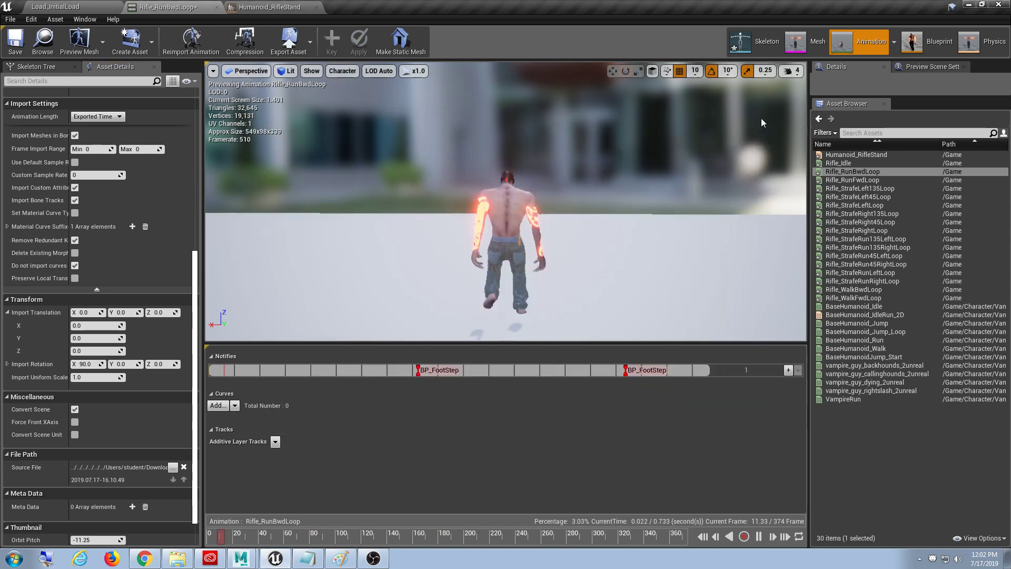
Step: Browse to Rifle_RunFwdLoop in the project content
{"action": "left_click", "coordinate": [875, 180]}
{"action": "right_click", "coordinate": [876, 179]}
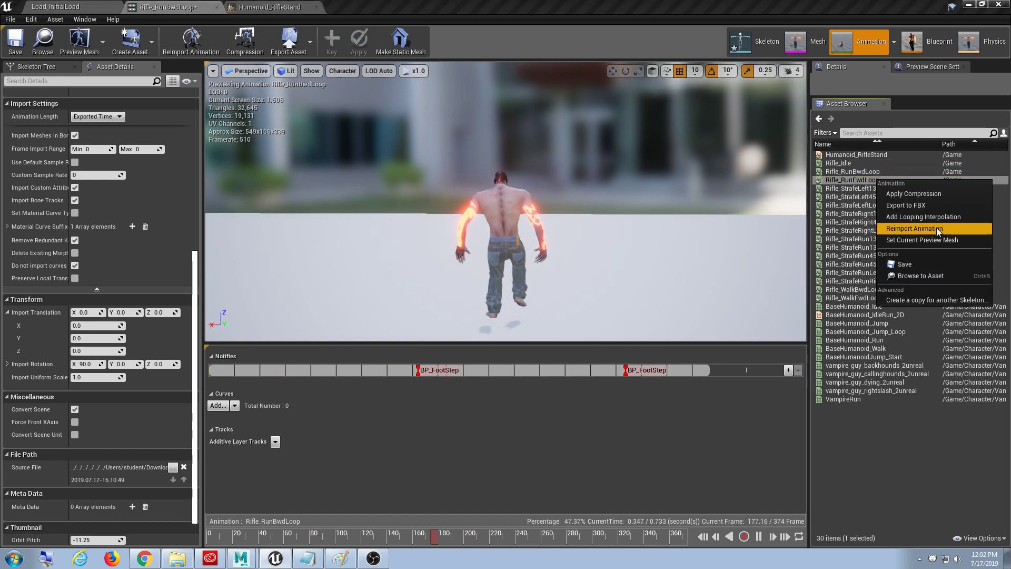
{"action": "left_click", "coordinate": [935, 276]}
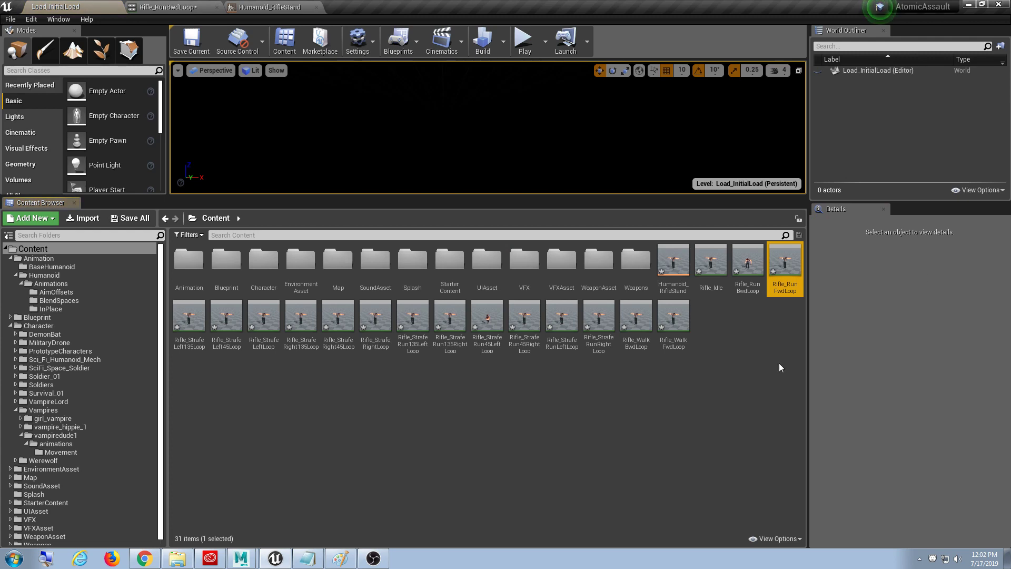
Step: Reimport Rifle_RunFwdLoop from the Standard Run file
{"action": "right_click", "coordinate": [793, 266]}
{"action": "left_click", "coordinate": [842, 289]}
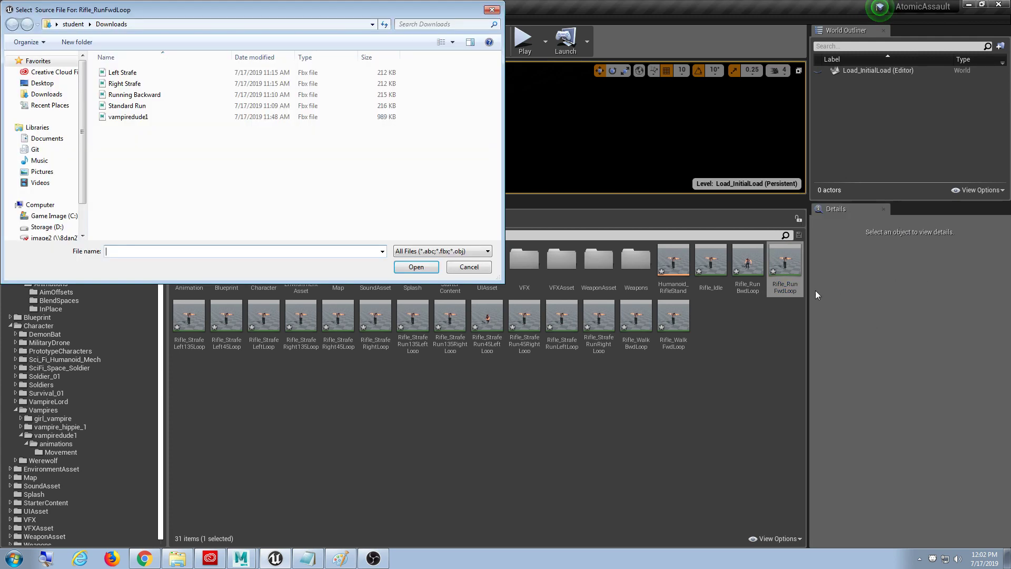
{"action": "double_click", "coordinate": [132, 106]}
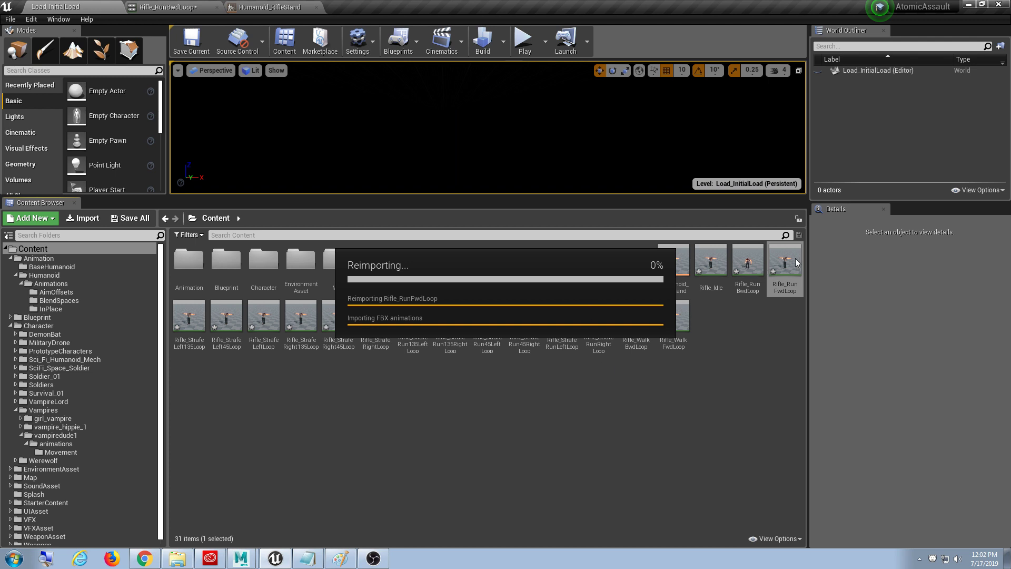
{"action": "left_click", "coordinate": [762, 124]}
Step: Set Rifle_RunFwdLoop's Import Rotation X to 90, reimport, and return to Humanoid_RifleStand
{"action": "double_click", "coordinate": [785, 266]}
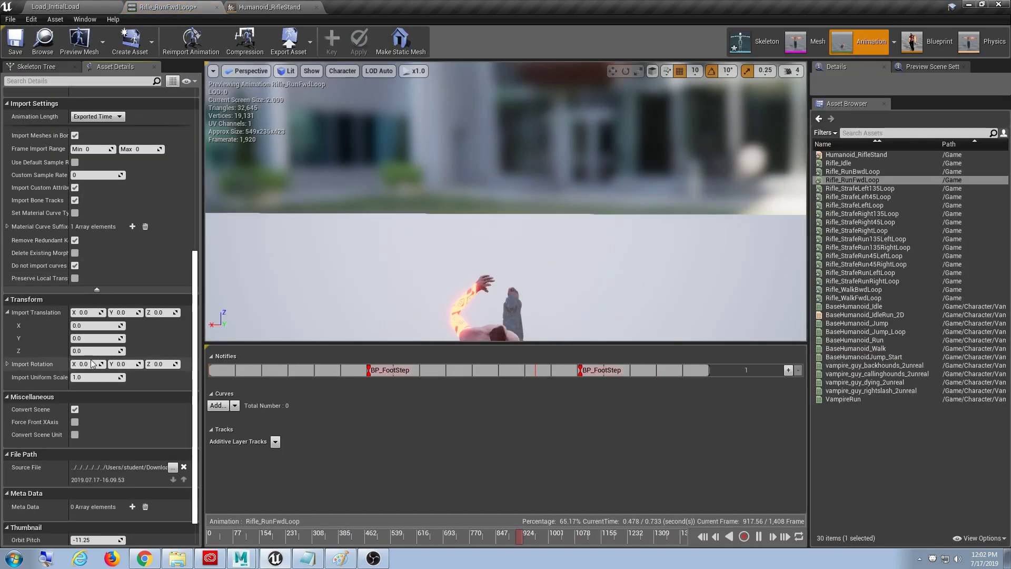
{"action": "left_click", "coordinate": [94, 364]}
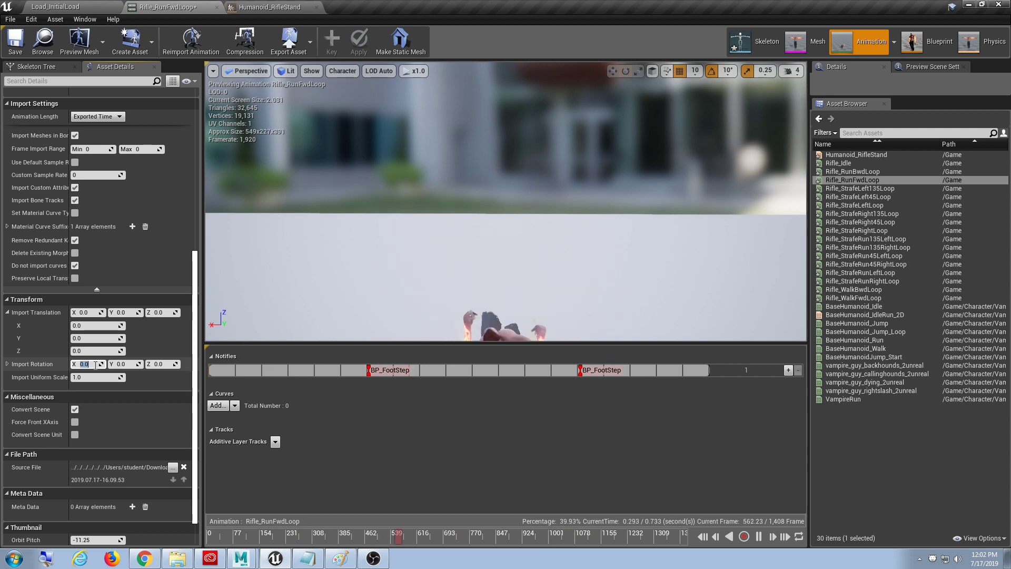
{"action": "type", "text": "90"}
{"action": "key", "text": "Return"}
{"action": "left_click", "coordinate": [185, 45]}
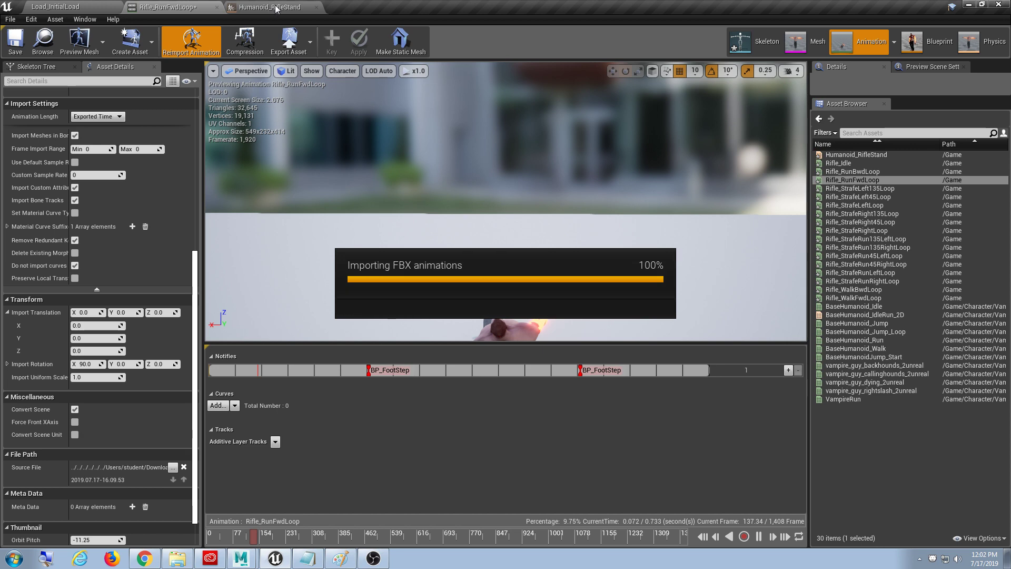
{"action": "left_click", "coordinate": [762, 119]}
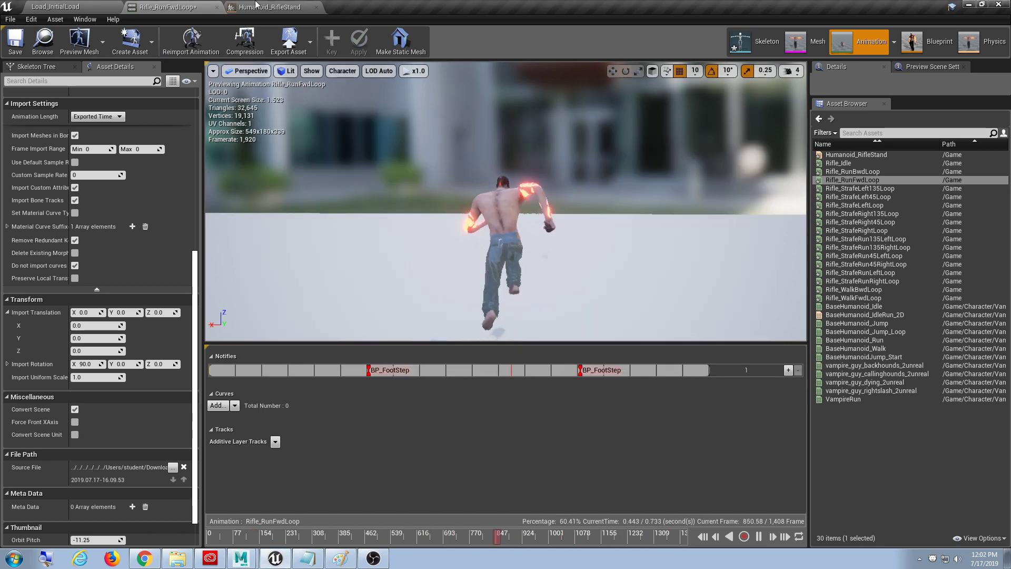
{"action": "left_click", "coordinate": [257, 5]}
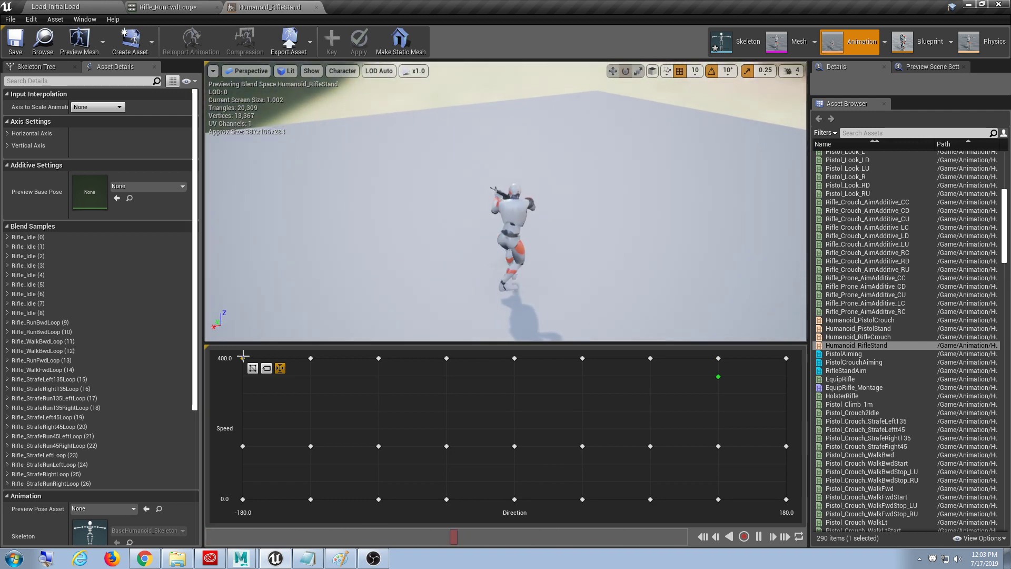
Step: Preview Humanoid_RifleStand from orbited angles, select the -90/400 sample, then return to Rifle_RunFwdLoop
{"action": "key", "text": "shift"}
{"action": "left_click_drag", "start_coordinate": [556, 276], "coordinate": [557, 277], "text": "alt"}
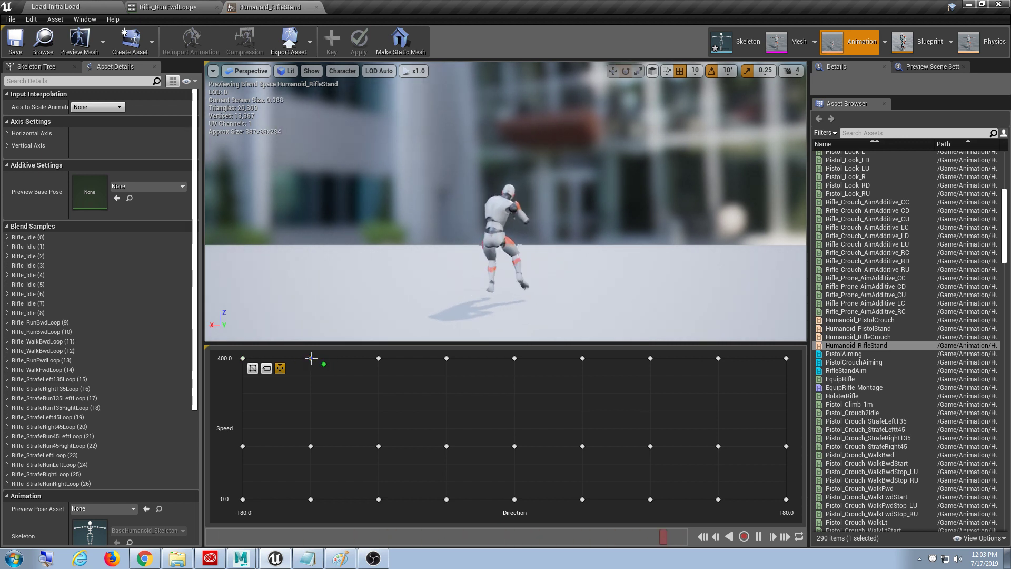
{"action": "left_click_drag", "start_coordinate": [577, 238], "coordinate": [577, 239], "text": "alt"}
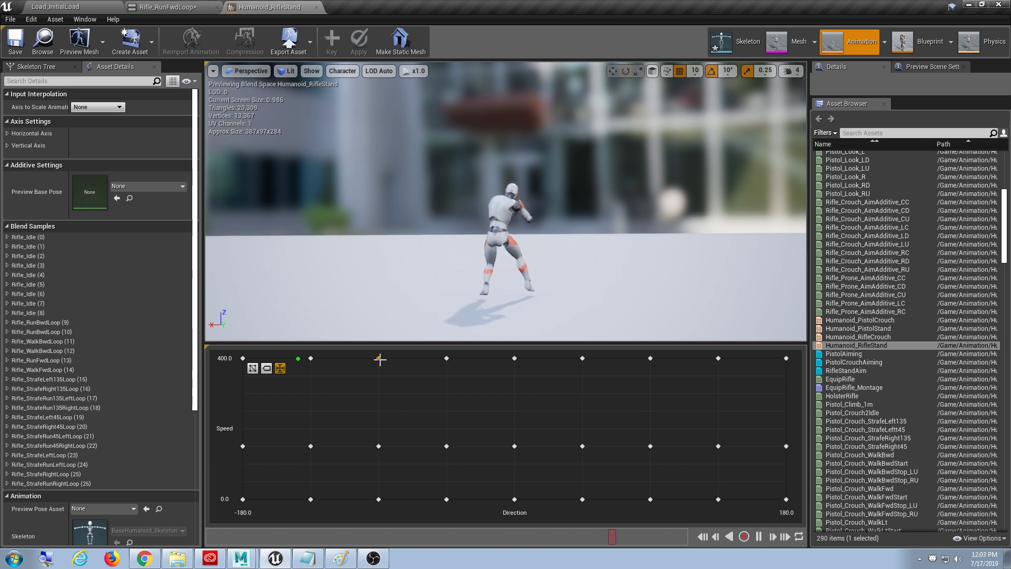
{"action": "left_click", "coordinate": [379, 359]}
{"action": "left_click", "coordinate": [200, 9]}
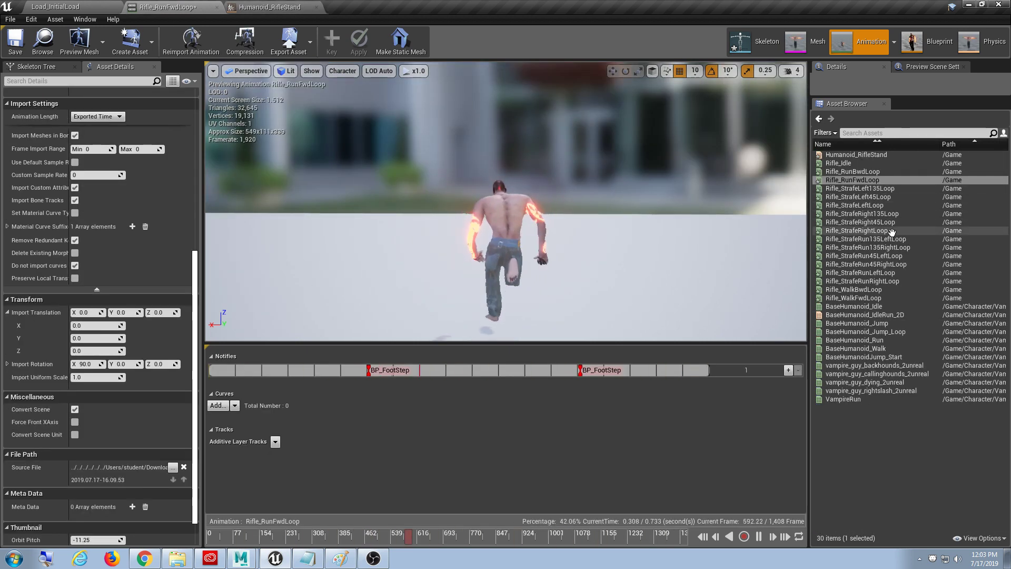
{"action": "right_click", "coordinate": [882, 205]}
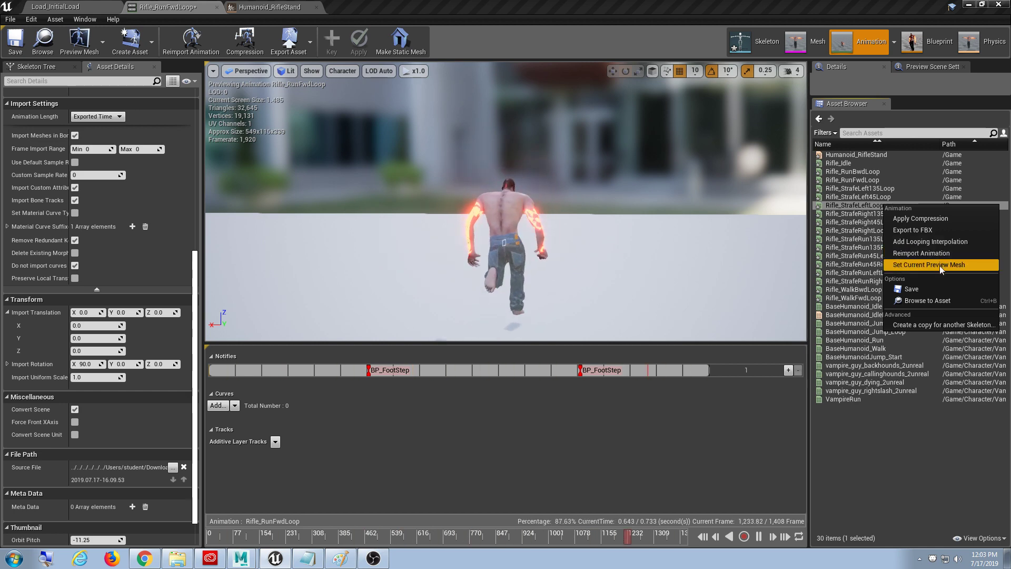
Step: Reimport Rifle_StrafeLeftLoop using the Left Strafe FBX as its new source file
{"action": "left_click", "coordinate": [949, 300]}
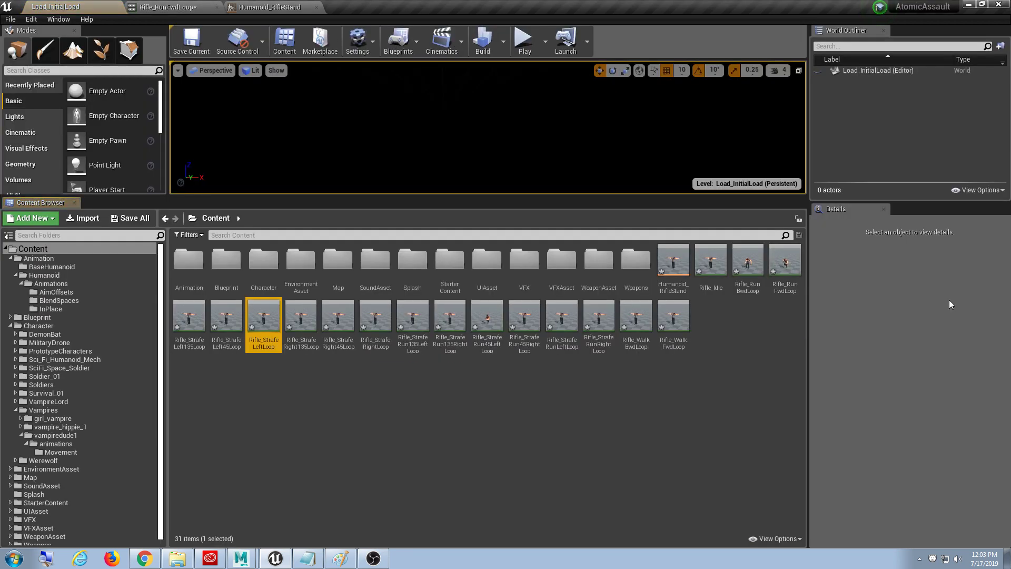
{"action": "right_click", "coordinate": [266, 321]}
{"action": "mouse_move", "coordinate": [358, 267]}
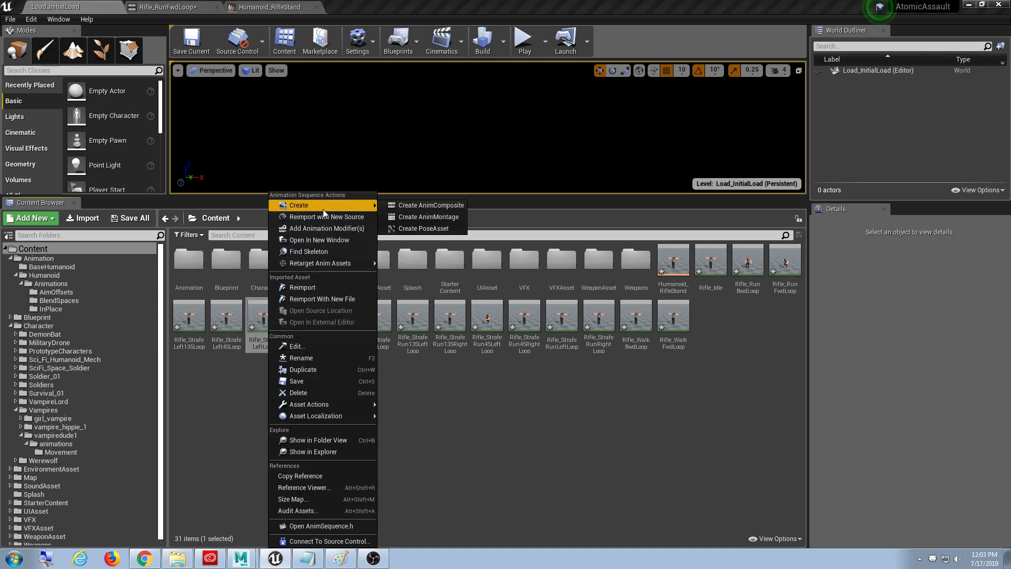
{"action": "left_click", "coordinate": [324, 299]}
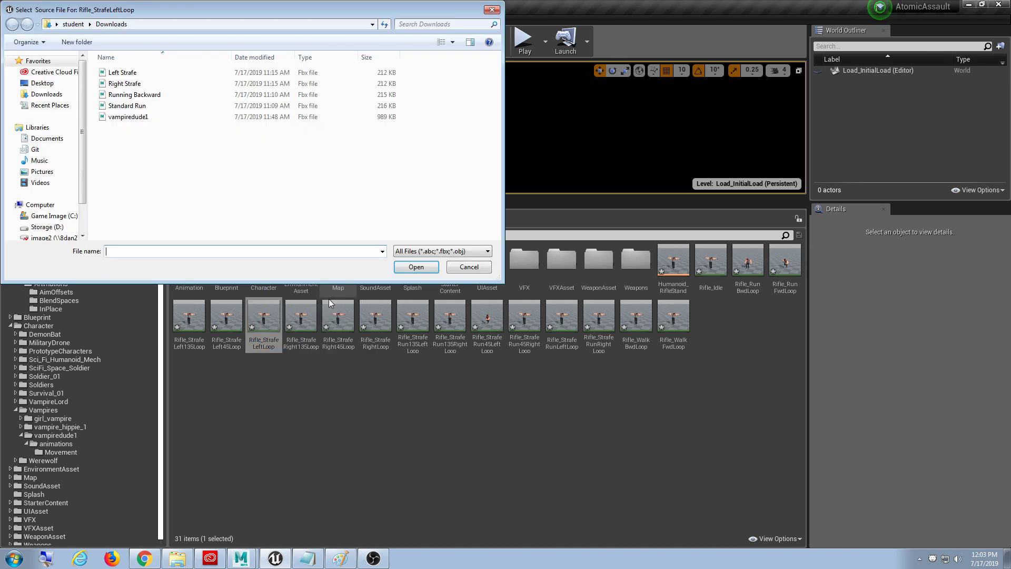
{"action": "double_click", "coordinate": [145, 75]}
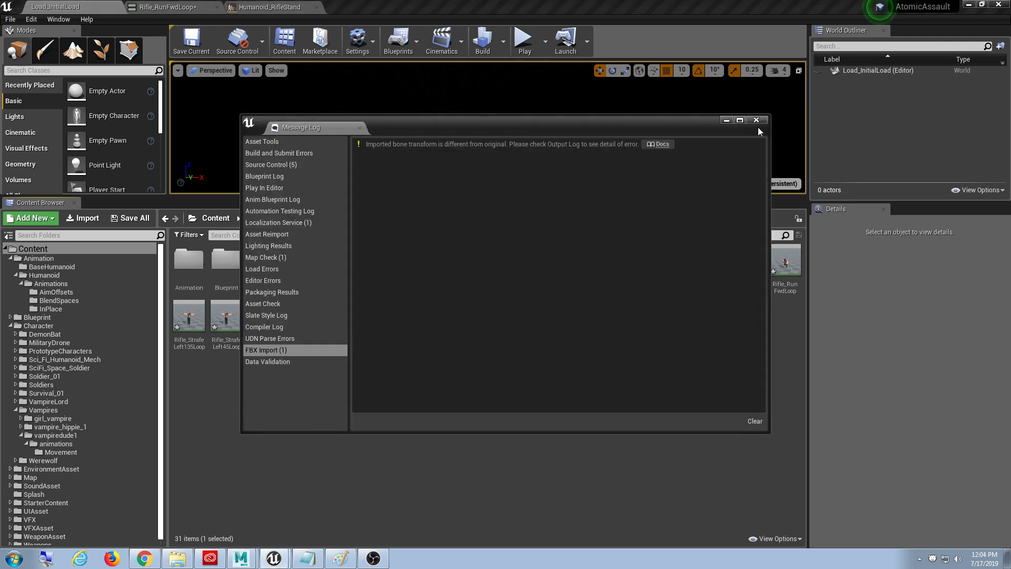
{"action": "left_click", "coordinate": [757, 120]}
{"action": "left_click", "coordinate": [406, 426]}
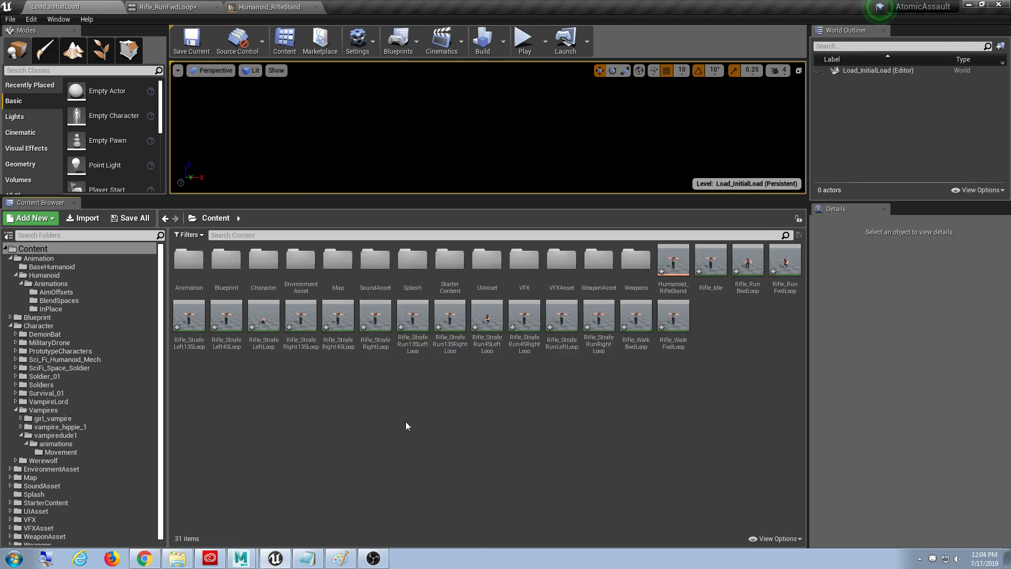
{"action": "left_click", "coordinate": [385, 338]}
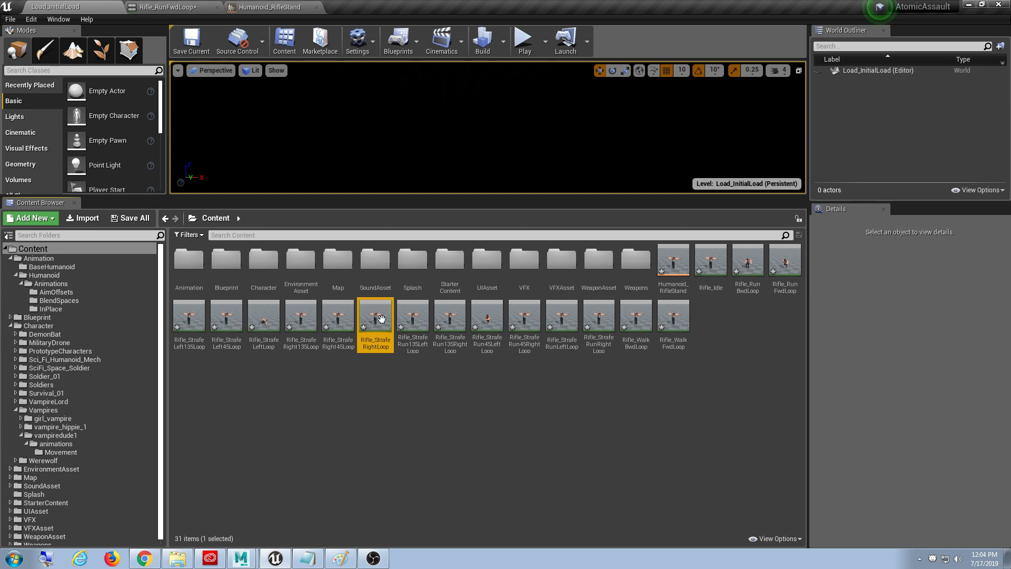
Step: Reimport Rifle_StrafeRightLoop using the Right Strafe file as its new source
{"action": "right_click", "coordinate": [380, 316]}
{"action": "mouse_move", "coordinate": [414, 263]}
{"action": "left_click", "coordinate": [432, 299]}
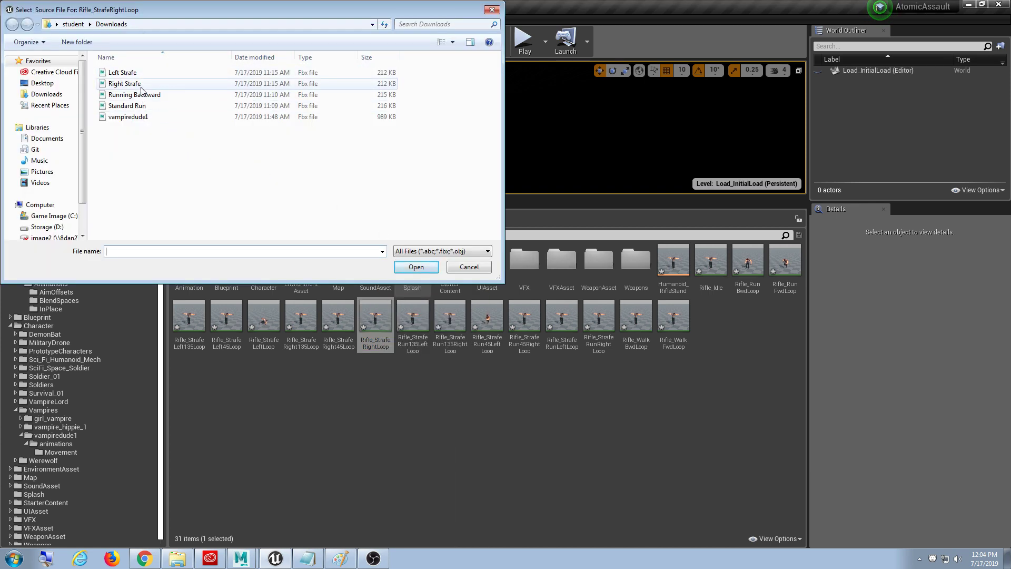
{"action": "double_click", "coordinate": [124, 84]}
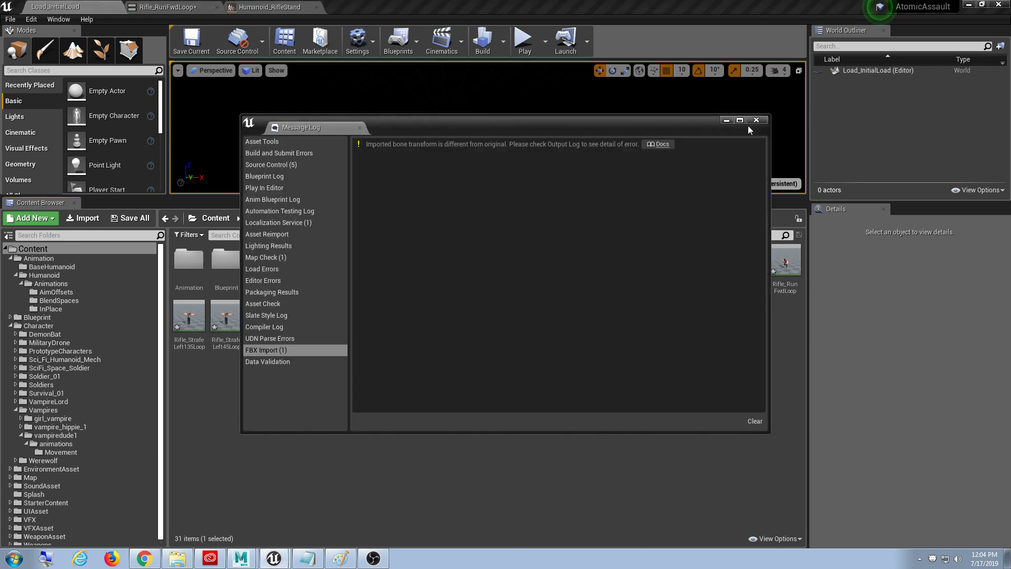
{"action": "left_click", "coordinate": [756, 120]}
Step: Reimport Rifle_StrafeRightLoop and Rifle_StrafeLeftLoop with Import Rotation X set to 90
{"action": "double_click", "coordinate": [367, 323]}
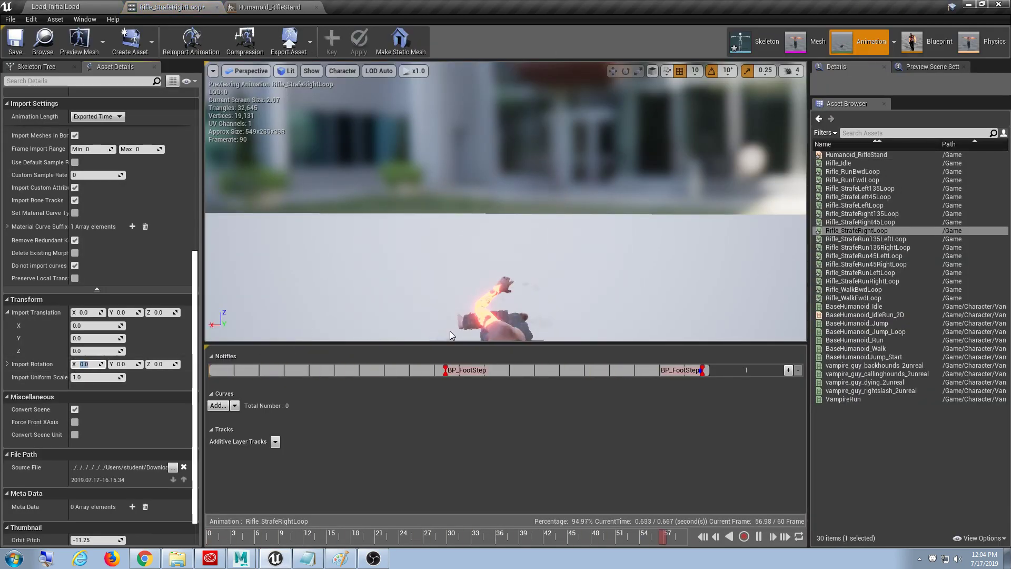
{"action": "type", "text": "90"}
{"action": "left_click", "coordinate": [230, 55]}
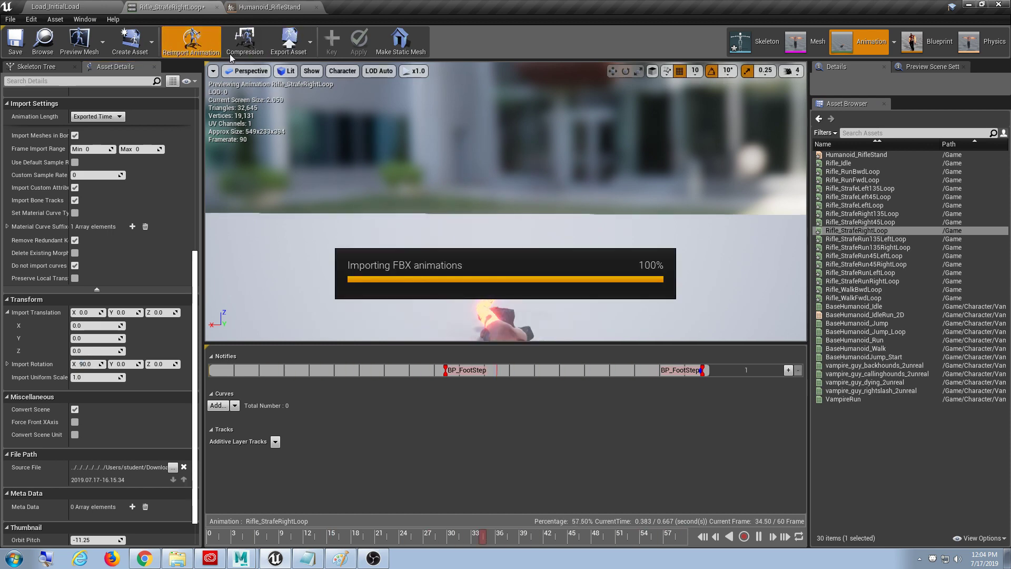
{"action": "left_click", "coordinate": [759, 120]}
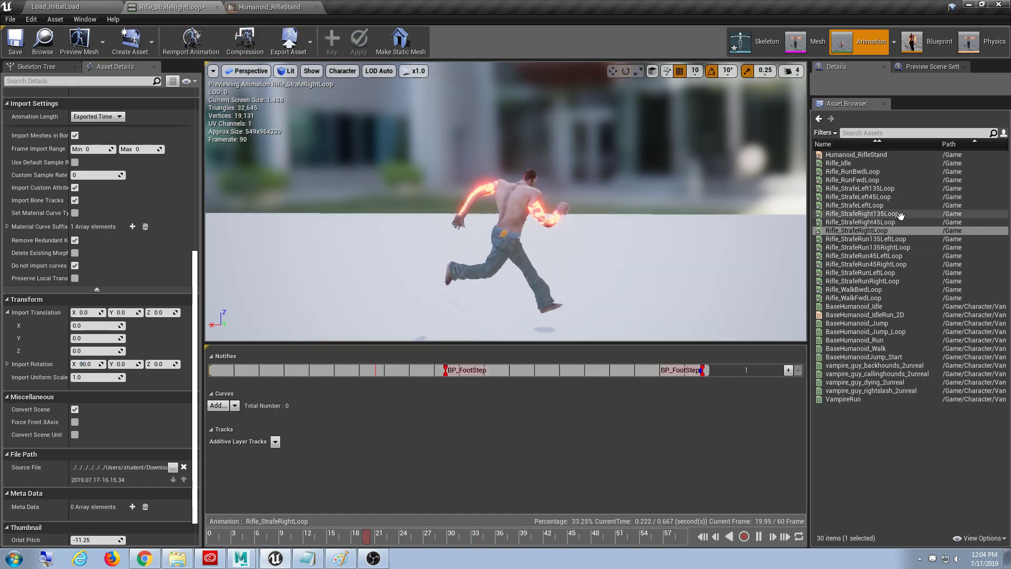
{"action": "double_click", "coordinate": [875, 205]}
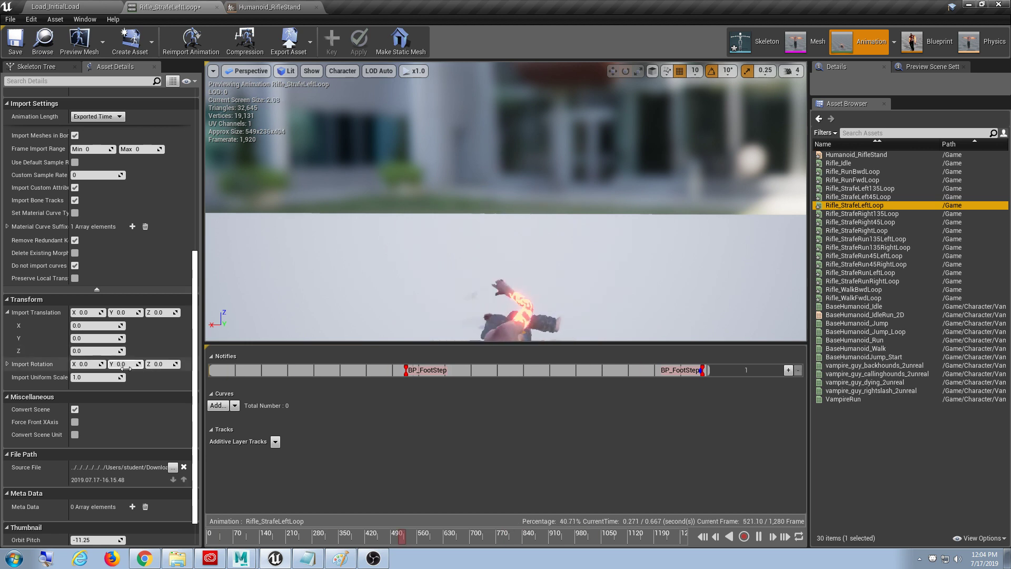
{"action": "left_click", "coordinate": [84, 364]}
{"action": "type", "text": "90"}
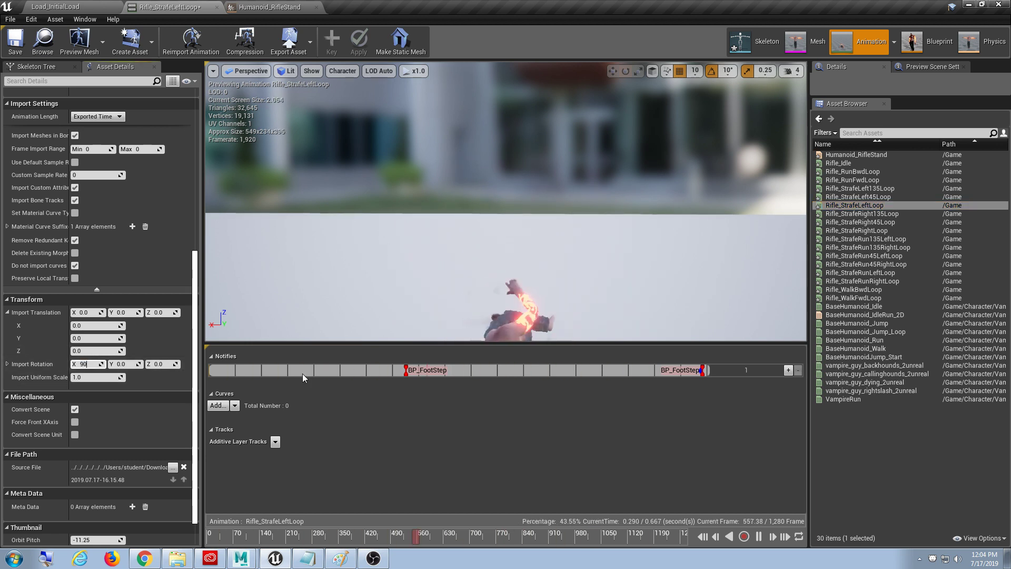
{"action": "left_click", "coordinate": [191, 40]}
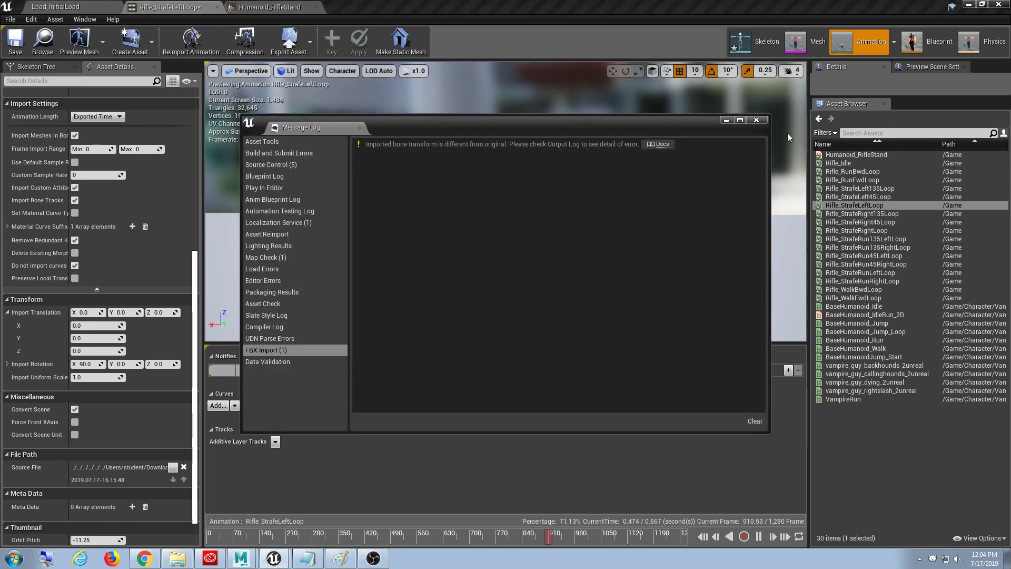
{"action": "left_click", "coordinate": [768, 116]}
{"action": "double_click", "coordinate": [898, 158]}
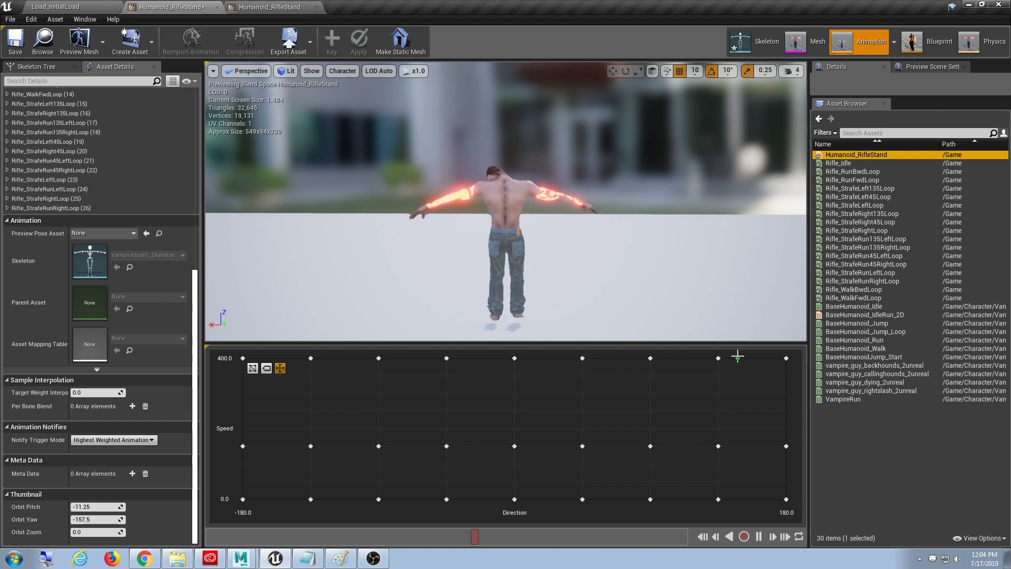
Step: Check the blend sample at Direction 135, Speed 400, then return to the level editor
{"action": "left_click", "coordinate": [720, 359]}
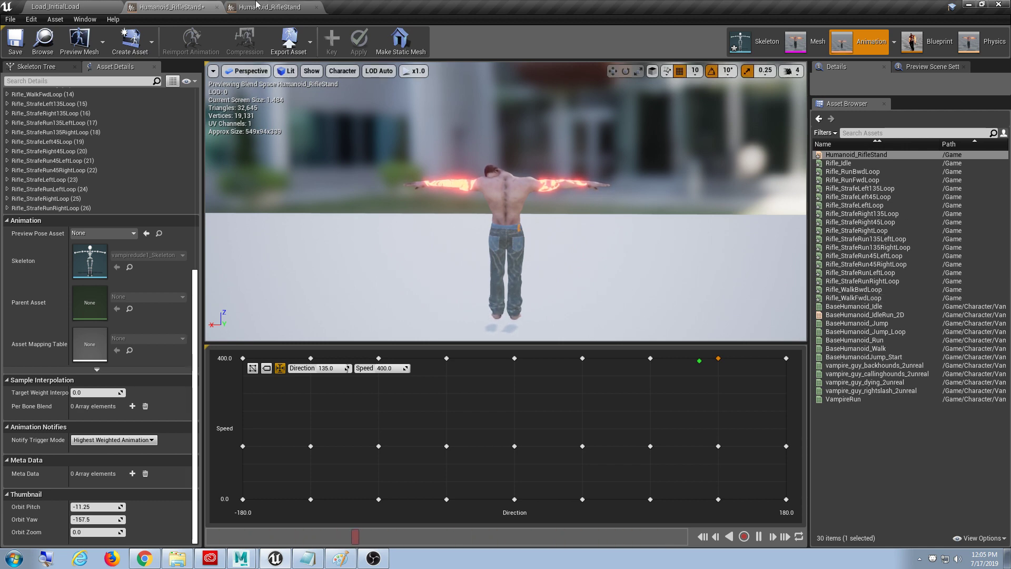
{"action": "left_click", "coordinate": [91, 6]}
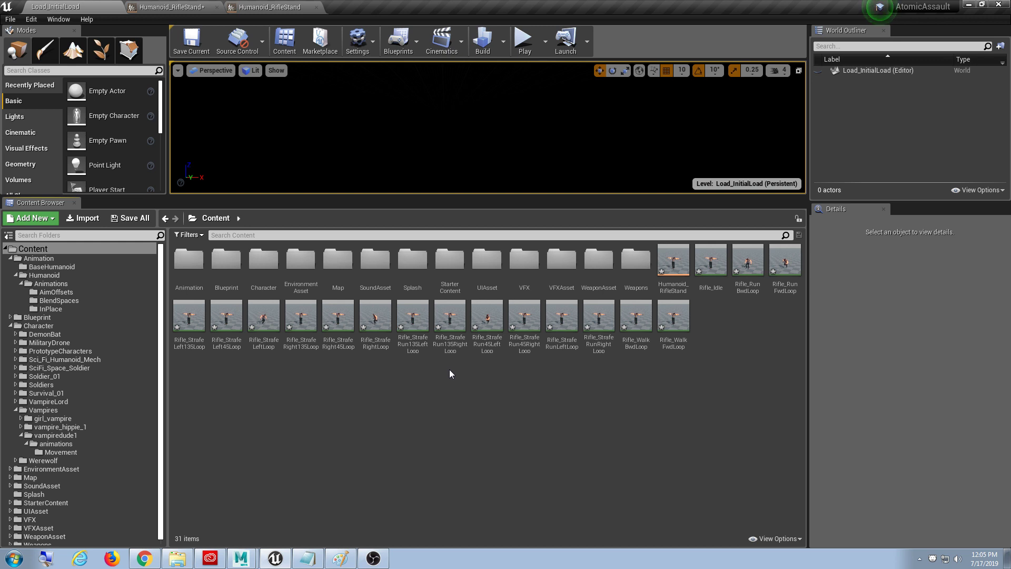
Step: Reimport Rifle_StrafeRunLeftLoop from the Left Strafe file
{"action": "right_click", "coordinate": [563, 319]}
{"action": "left_click", "coordinate": [621, 299]}
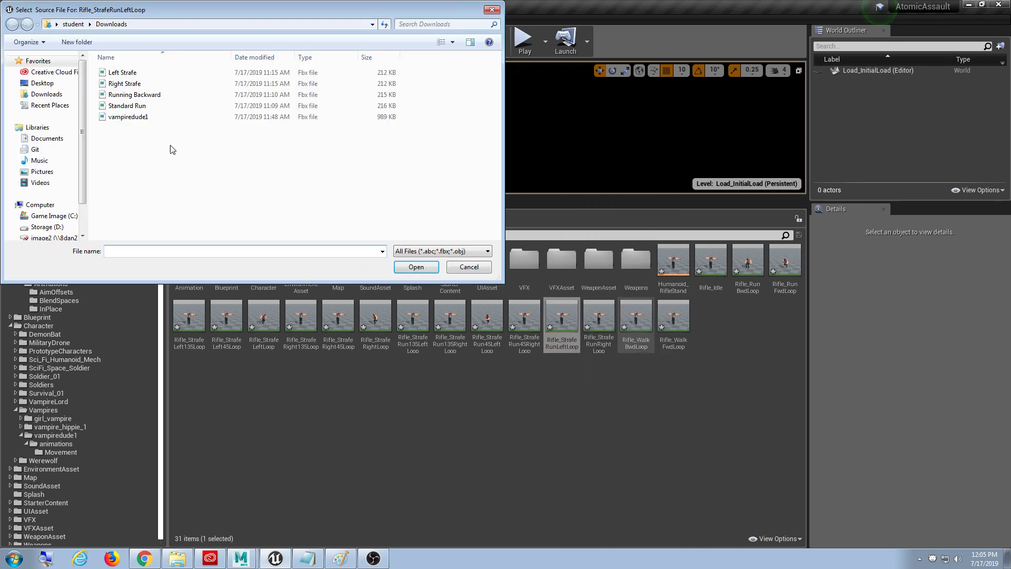
{"action": "double_click", "coordinate": [126, 73]}
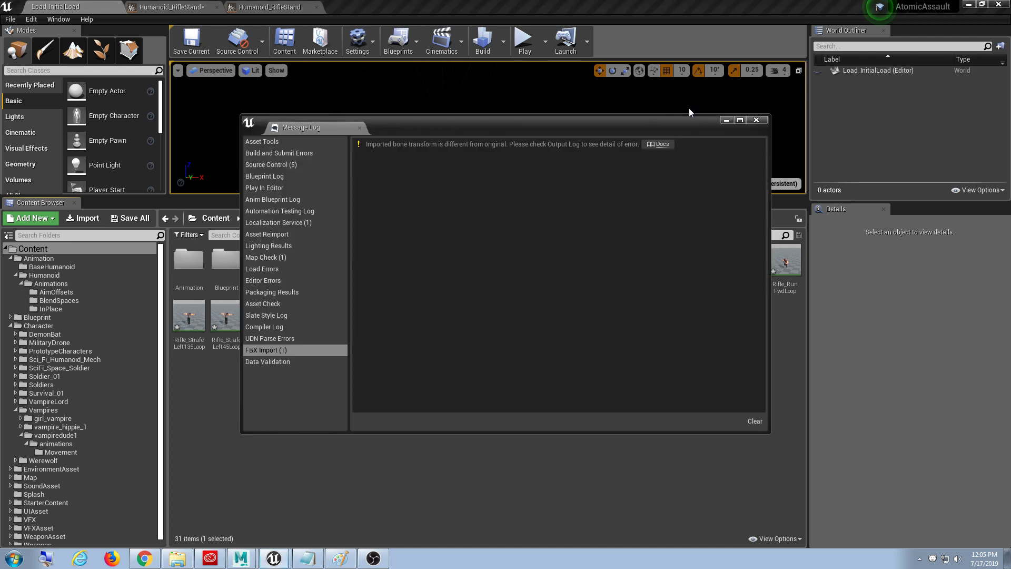
{"action": "left_click", "coordinate": [749, 119]}
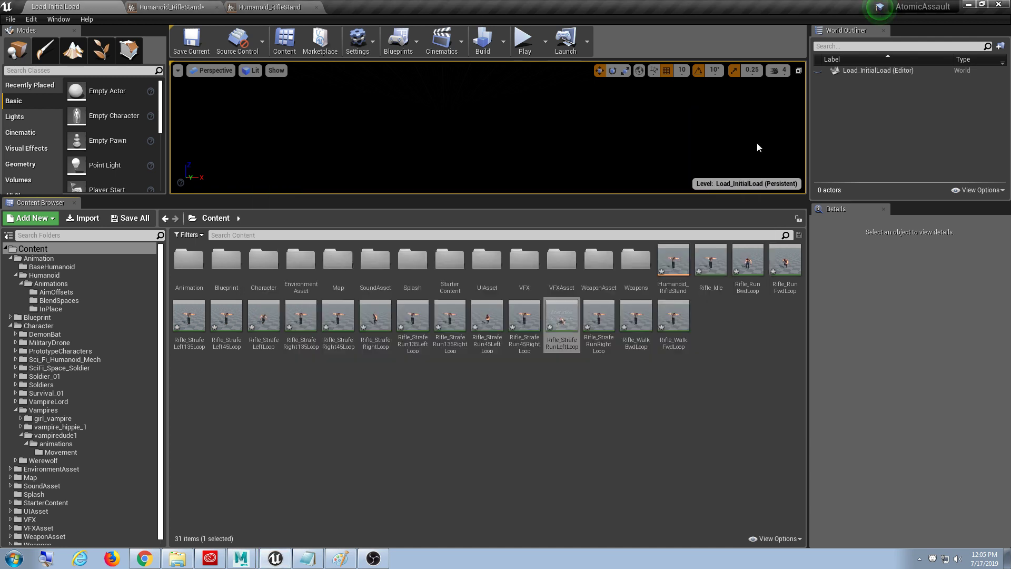
Step: Reimport Rifle_StrafeRunRightLoop from the Right Strafe file and open it
{"action": "right_click", "coordinate": [598, 323]}
{"action": "mouse_move", "coordinate": [650, 263]}
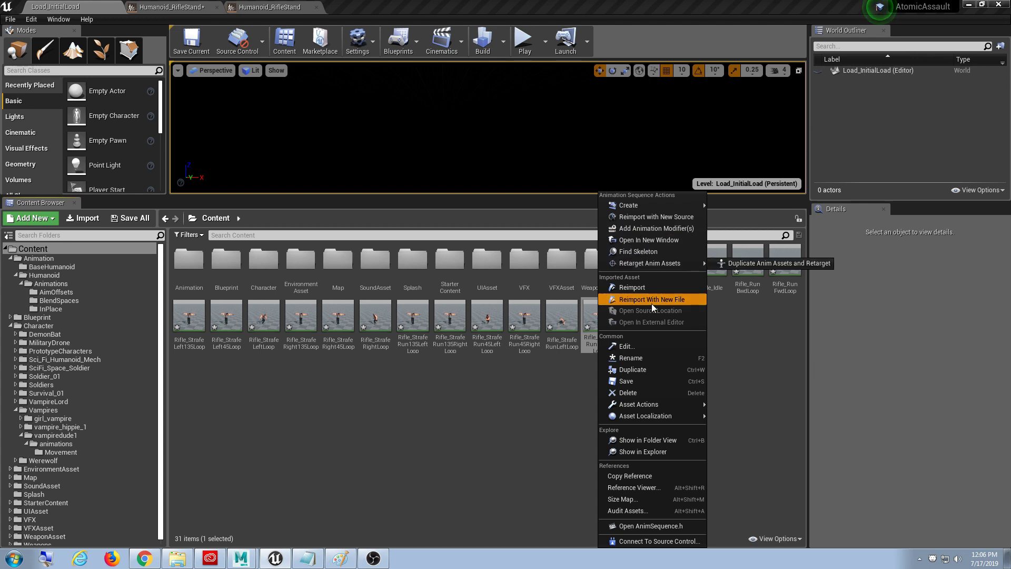
{"action": "left_click", "coordinate": [652, 299]}
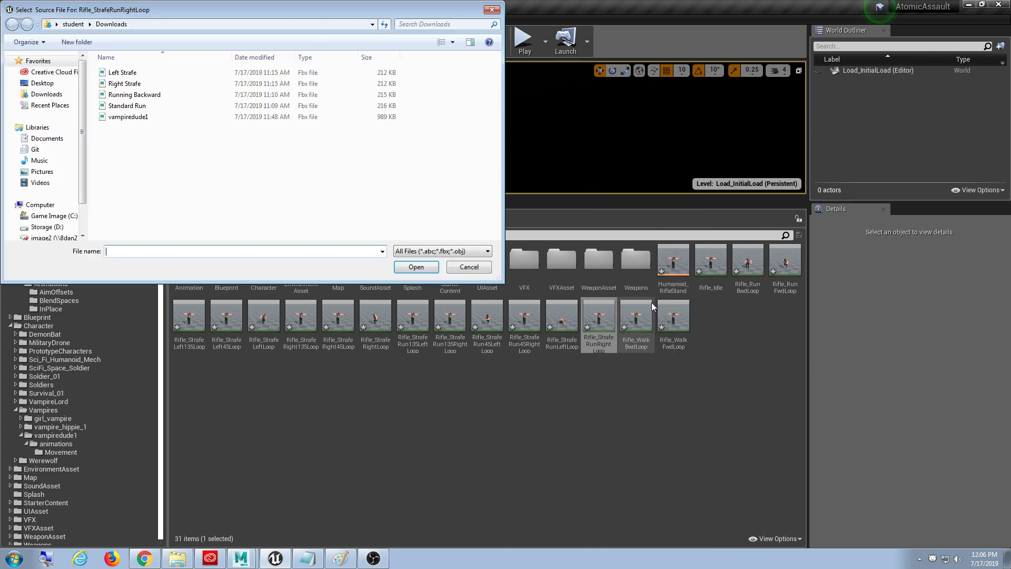
{"action": "double_click", "coordinate": [136, 84]}
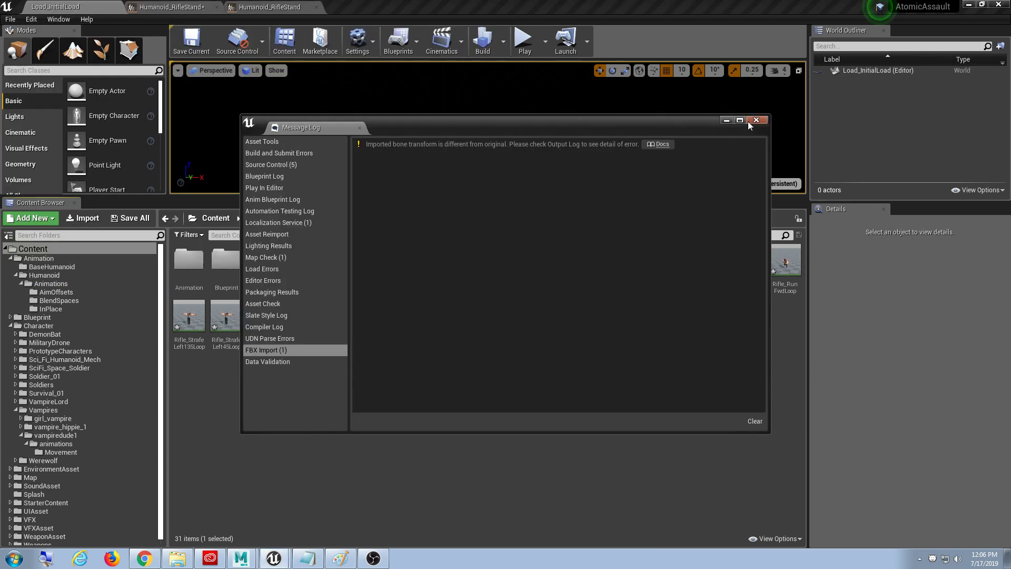
{"action": "double_click", "coordinate": [601, 321]}
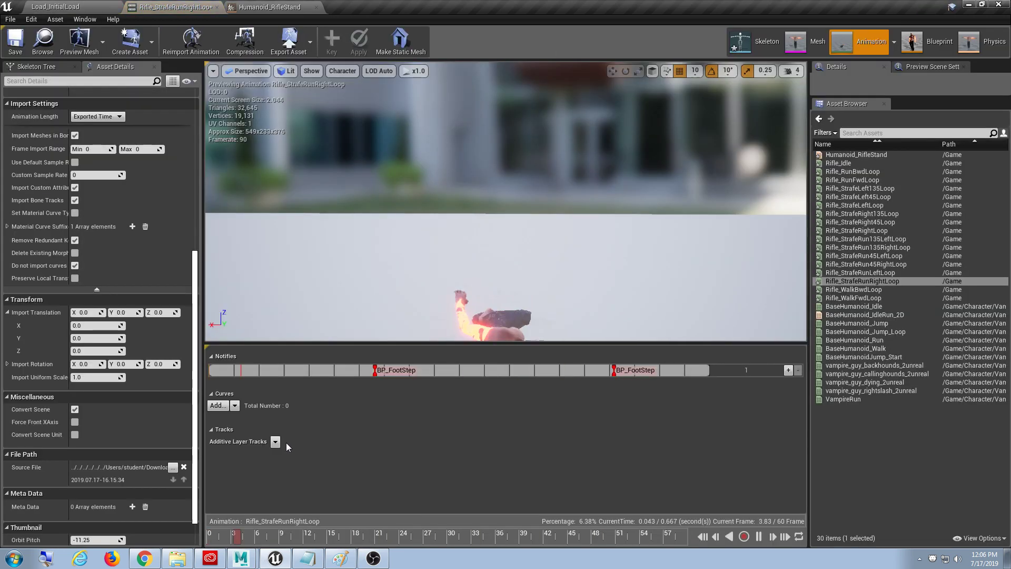
Step: Reimport Rifle_StrafeRunRightLoop with Import Rotation X set to 90
{"action": "left_click", "coordinate": [84, 364]}
{"action": "type", "text": "90"}
{"action": "key", "text": "Return"}
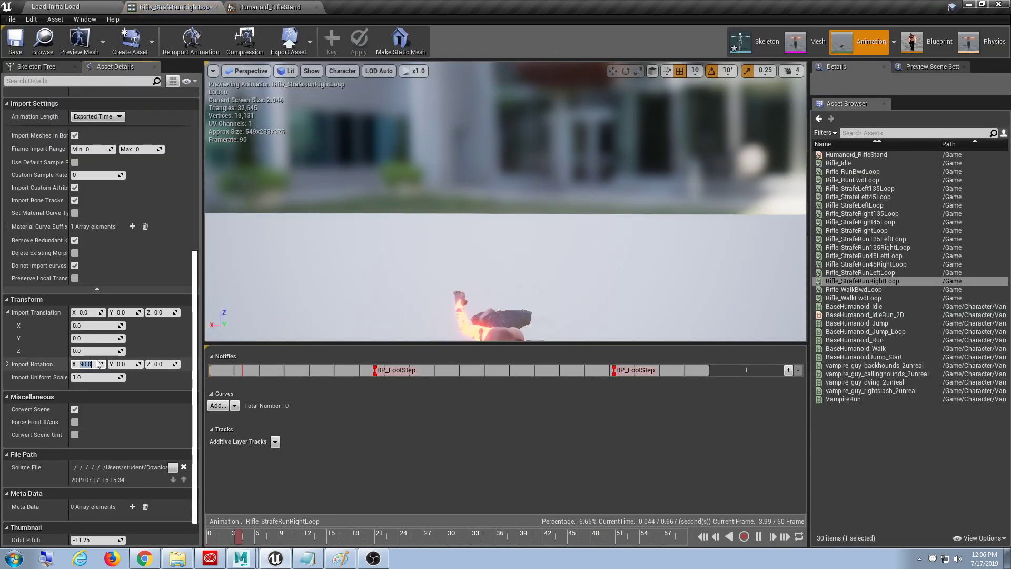
{"action": "left_click", "coordinate": [191, 42]}
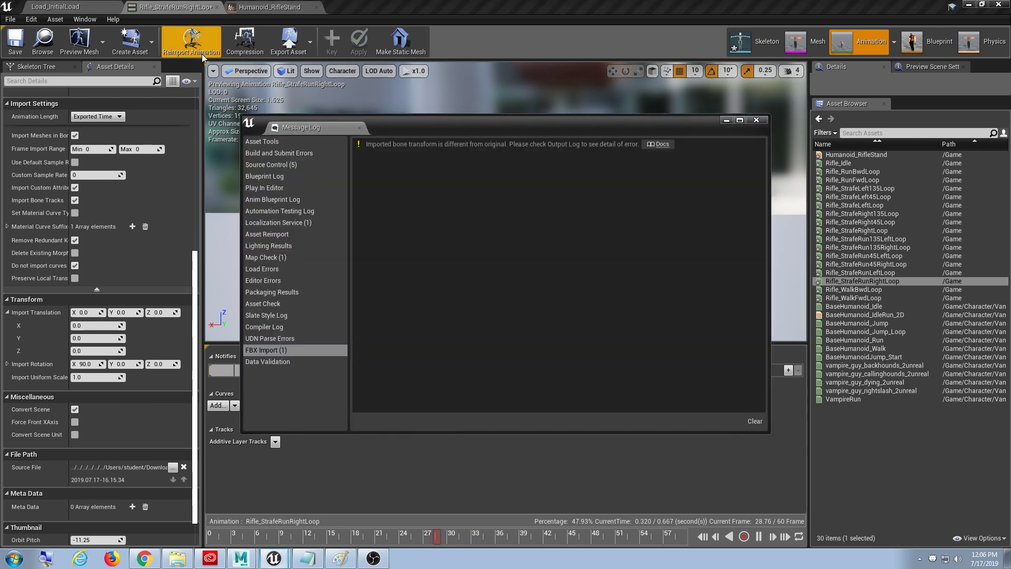
{"action": "left_click", "coordinate": [756, 119]}
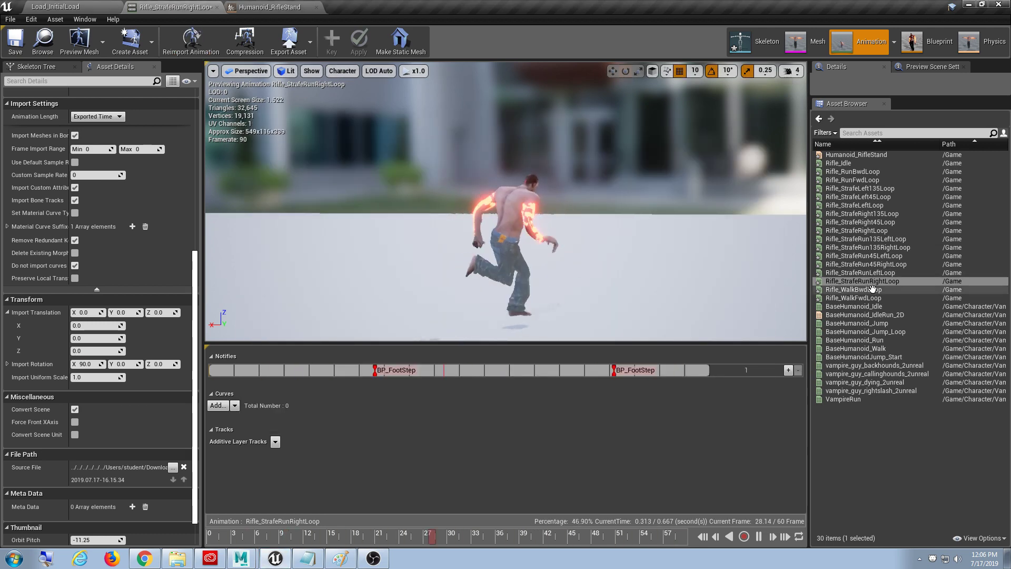
Step: Reimport Rifle_StrafeRunLeftLoop with Import Rotation X 90, then open Humanoid_RifleStand
{"action": "double_click", "coordinate": [896, 273]}
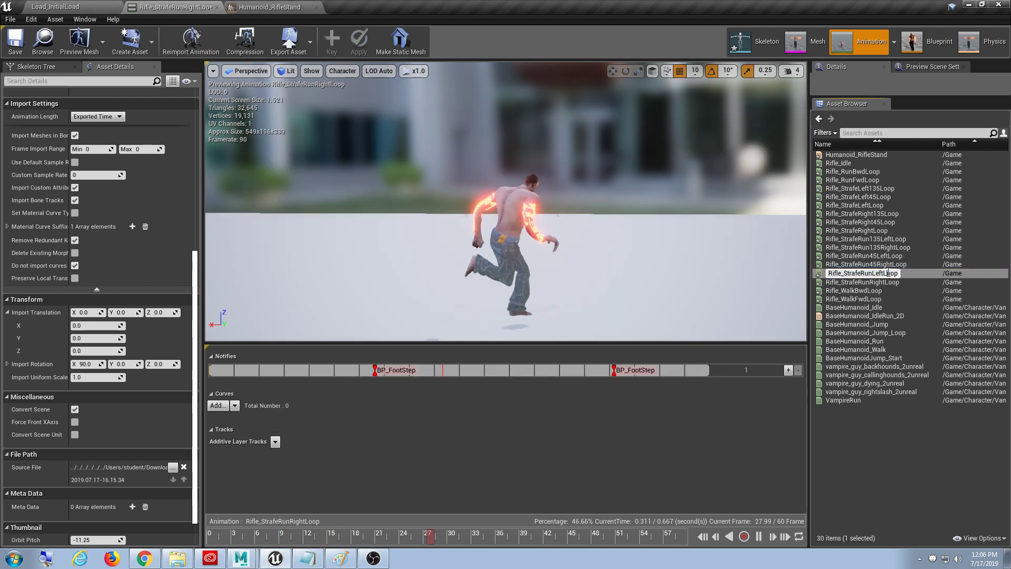
{"action": "left_click", "coordinate": [90, 363]}
{"action": "type", "text": "90"}
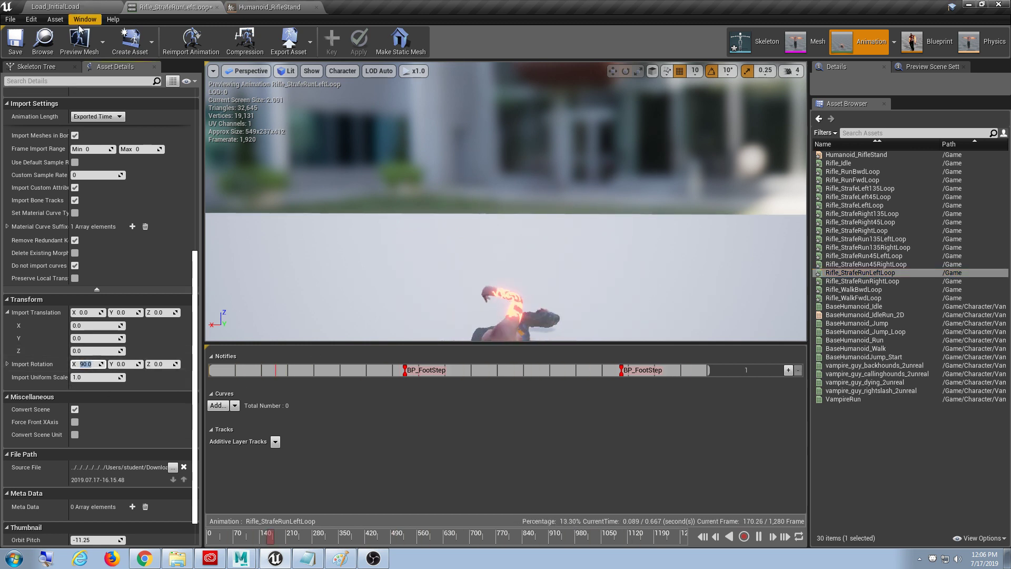
{"action": "left_click", "coordinate": [190, 42]}
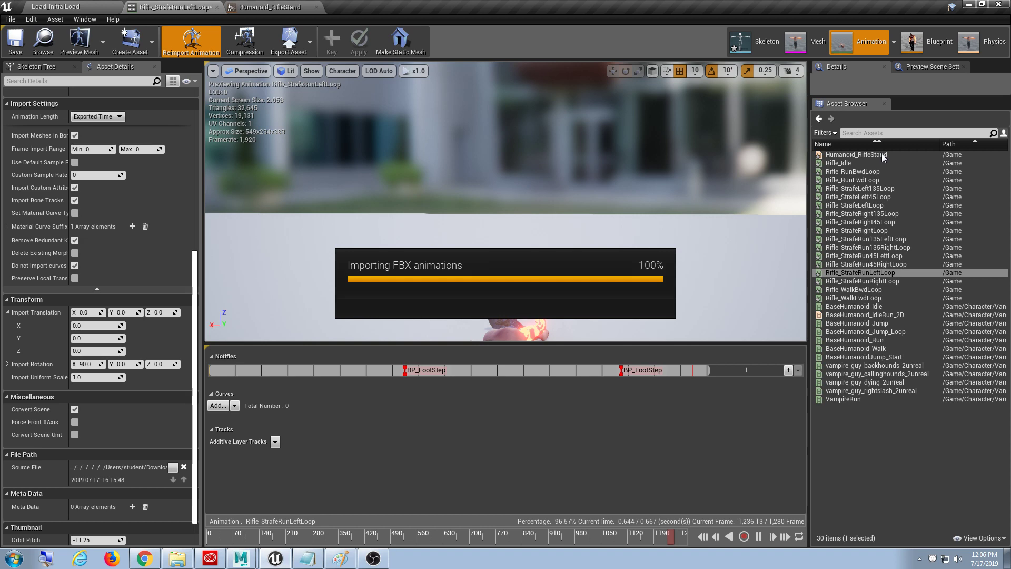
{"action": "left_click", "coordinate": [757, 122]}
{"action": "left_click", "coordinate": [873, 152]}
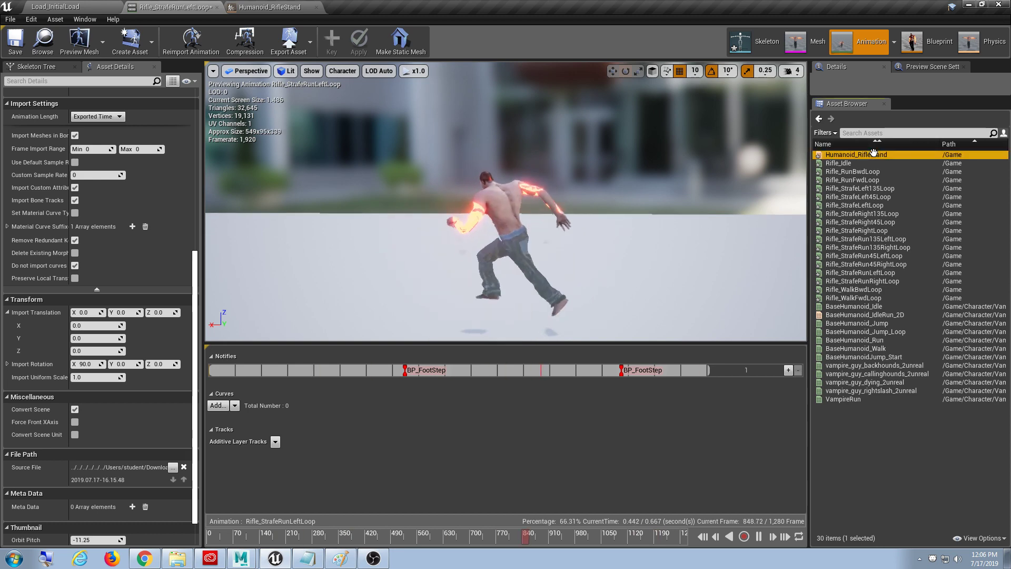
{"action": "double_click", "coordinate": [873, 153]}
Step: Drag the preview pin across the Direction/Speed grid to check blends at the 400 row and lower speeds
{"action": "mouse_move", "coordinate": [260, 355]}
{"action": "left_mouse_down"}
{"action": "mouse_move", "coordinate": [232, 364]}
{"action": "mouse_move", "coordinate": [379, 361]}
{"action": "mouse_move", "coordinate": [407, 376]}
{"action": "left_mouse_up"}
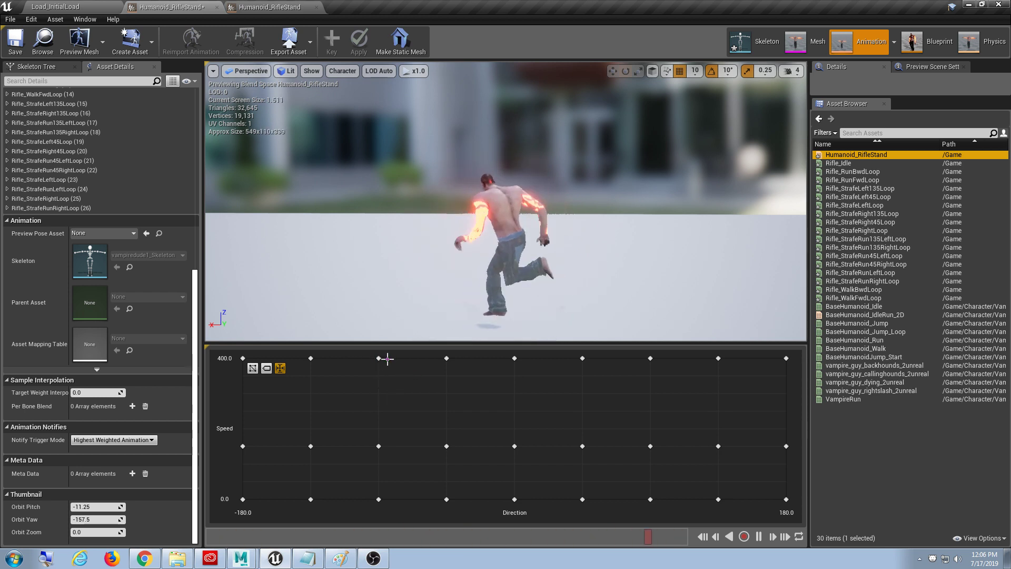
{"action": "mouse_move", "coordinate": [384, 357]}
{"action": "left_mouse_down"}
{"action": "mouse_move", "coordinate": [432, 362]}
{"action": "mouse_move", "coordinate": [392, 364]}
{"action": "left_mouse_up"}
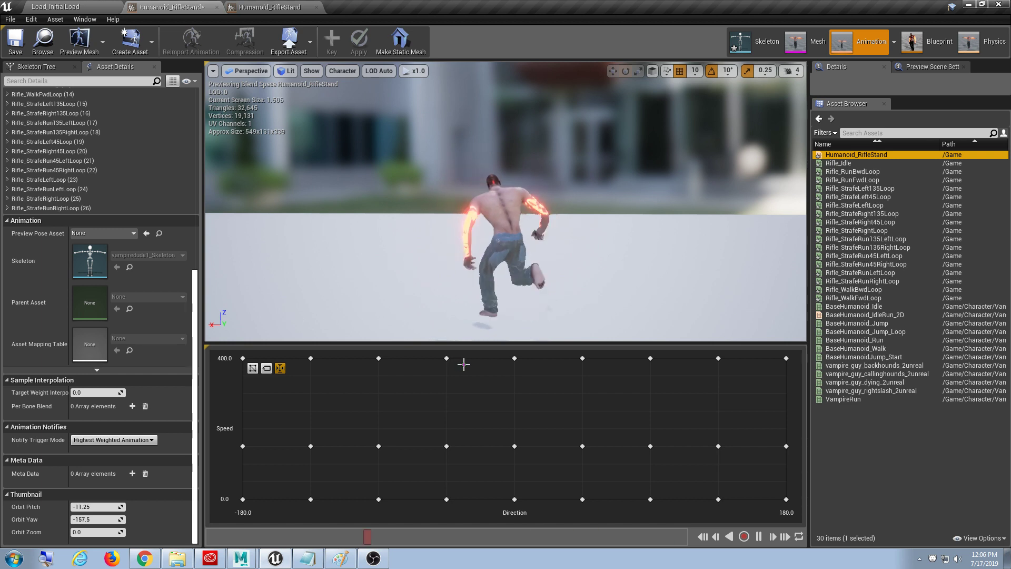
{"action": "mouse_move", "coordinate": [506, 364]}
{"action": "left_mouse_down"}
{"action": "mouse_move", "coordinate": [813, 365]}
{"action": "mouse_move", "coordinate": [317, 361]}
{"action": "mouse_move", "coordinate": [544, 361]}
{"action": "left_mouse_up"}
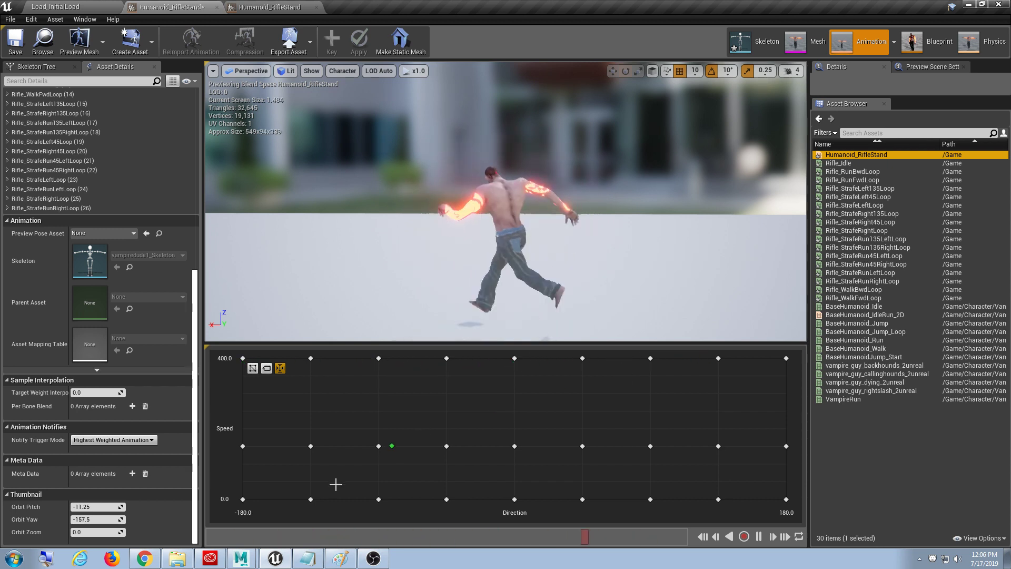
{"action": "left_click_drag", "start_coordinate": [543, 361], "coordinate": [391, 446]}
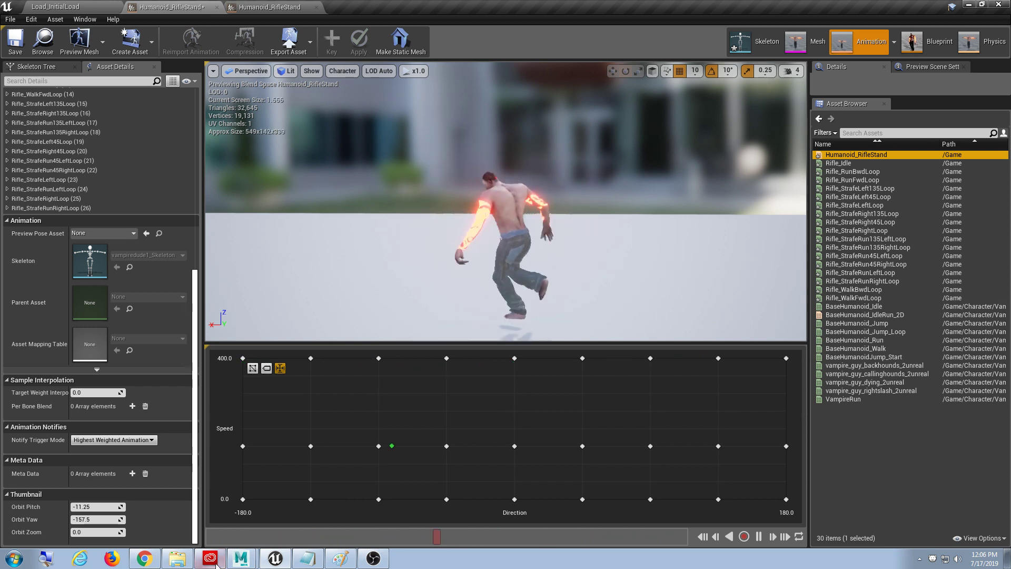
{"action": "left_click", "coordinate": [310, 359]}
{"action": "left_click_drag", "start_coordinate": [310, 358], "coordinate": [581, 357]}
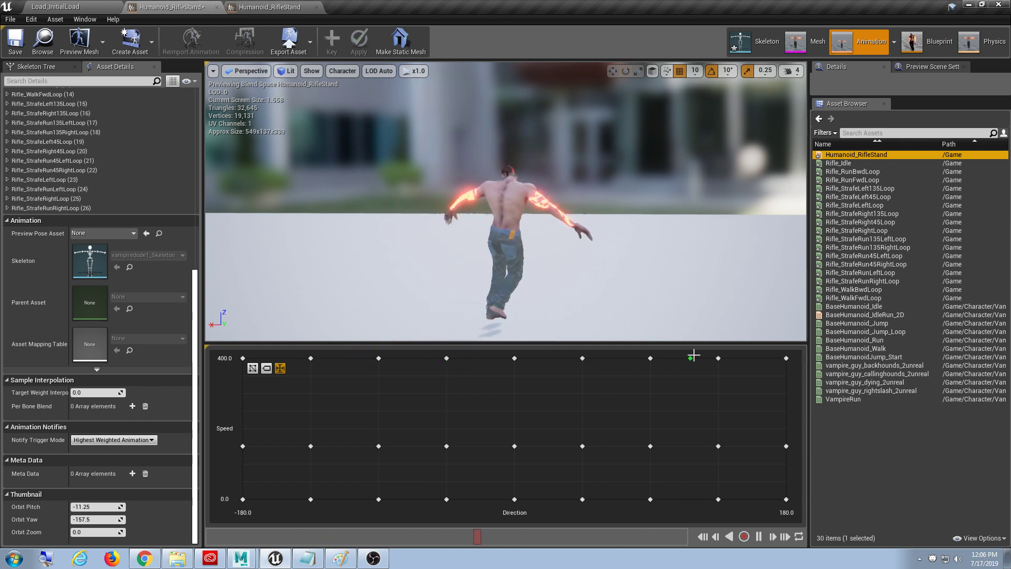
{"action": "left_click_drag", "start_coordinate": [581, 357], "coordinate": [341, 473]}
{"action": "left_click", "coordinate": [241, 558]}
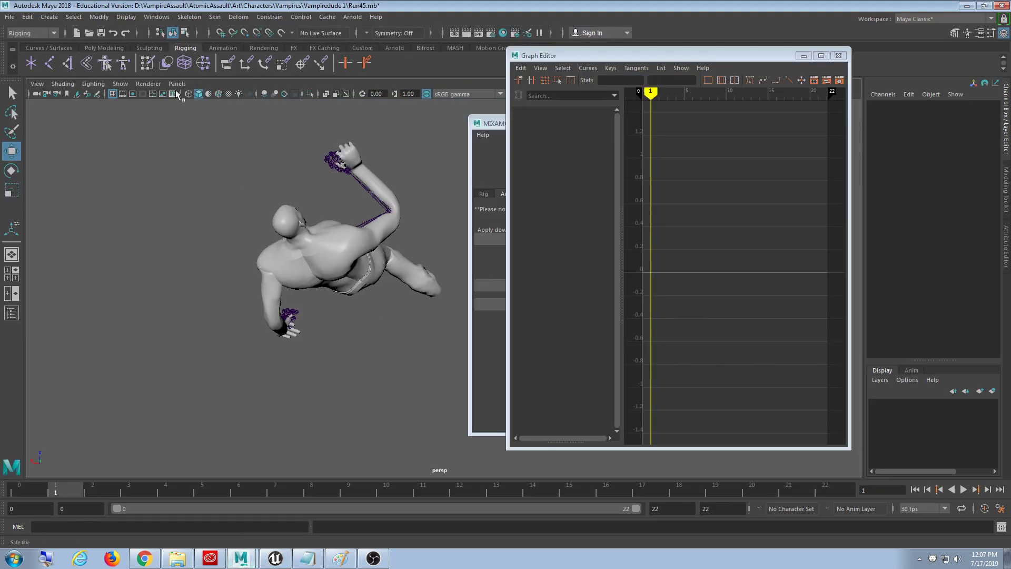
Step: Orbit around the running character in Maya, then minimize Maya to return to Unreal
{"action": "mouse_move", "coordinate": [300, 236]}
{"action": "left_mouse_down", "text": "alt"}
{"action": "mouse_move", "coordinate": [292, 297]}
{"action": "mouse_move", "coordinate": [312, 258]}
{"action": "left_mouse_up", "text": "alt"}
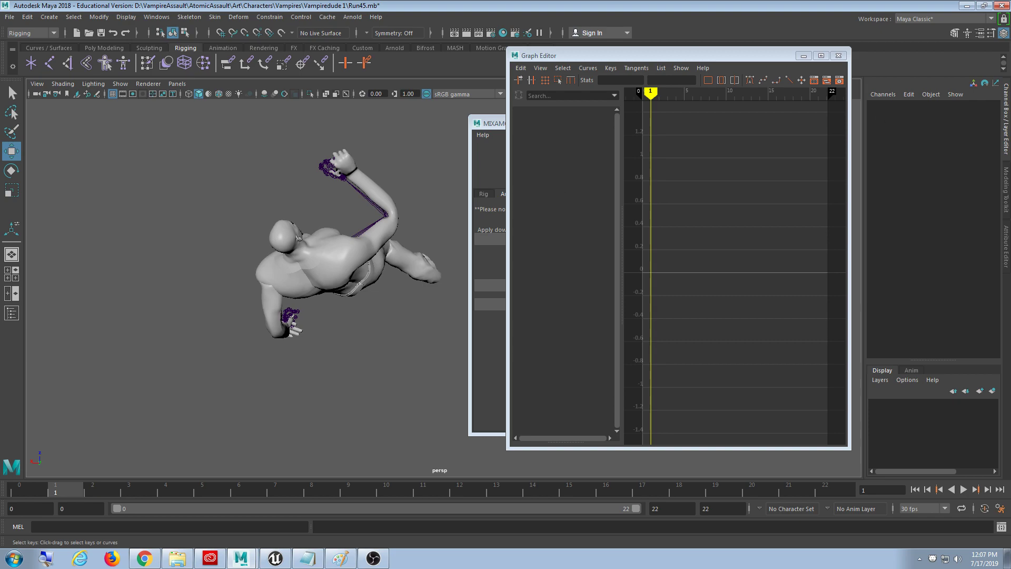
{"action": "left_click", "coordinate": [974, 5]}
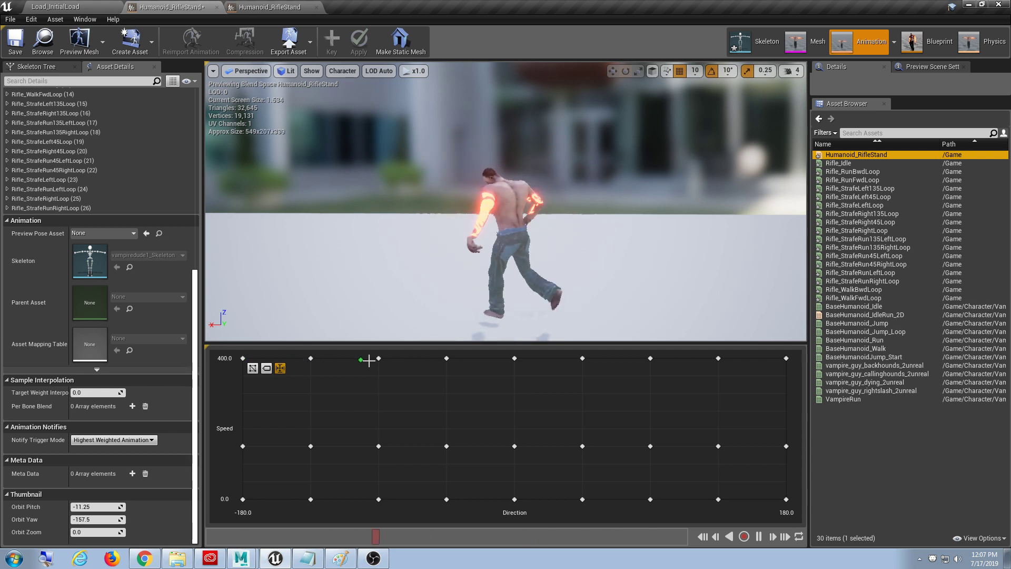
Step: Save all modified assets with File > Save All and go back to the level editor
{"action": "left_click", "coordinate": [11, 20]}
{"action": "left_click", "coordinate": [32, 78]}
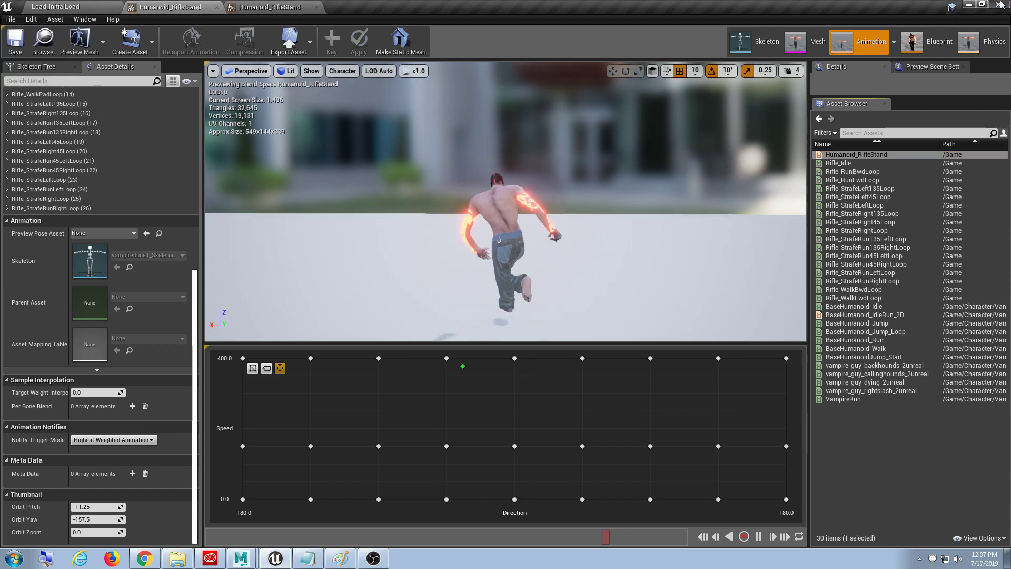
{"action": "key", "text": "ctrl+b"}
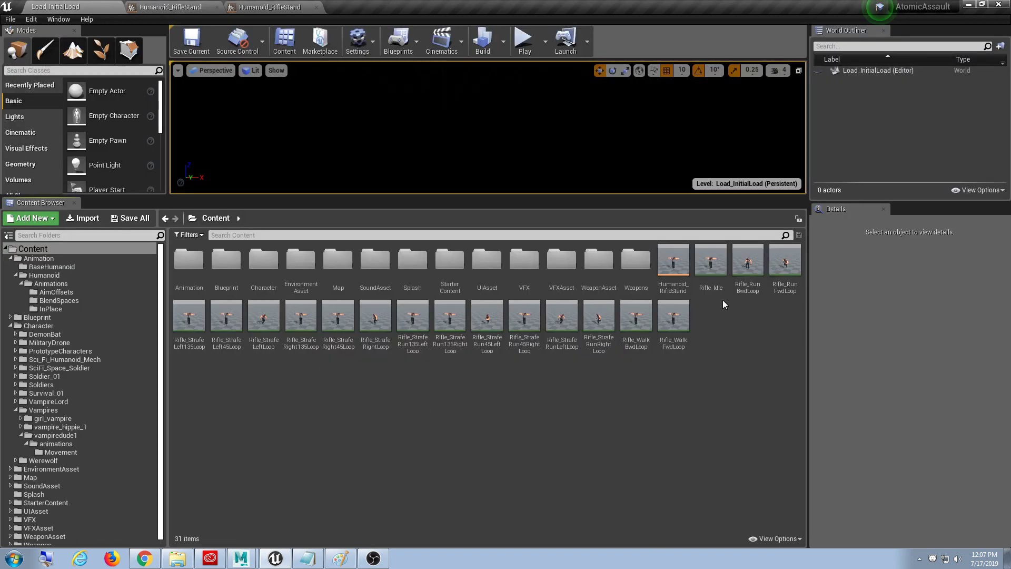
Step: Select the rifle assets and locate the vampiredude1/animations/Movement folder
{"action": "left_click", "coordinate": [659, 257]}
{"action": "left_click", "coordinate": [666, 327], "text": "shift"}
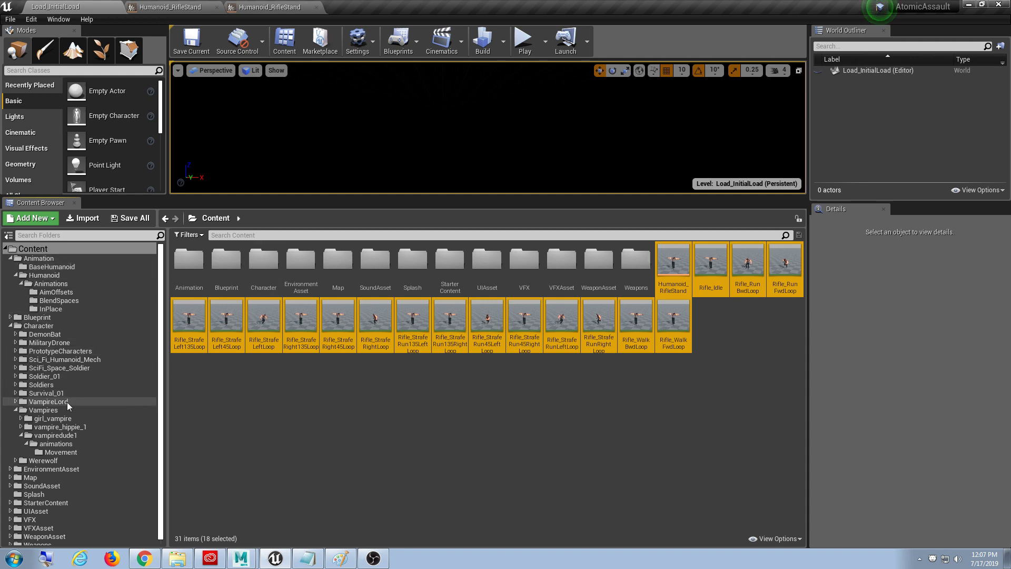
{"action": "left_click", "coordinate": [56, 436]}
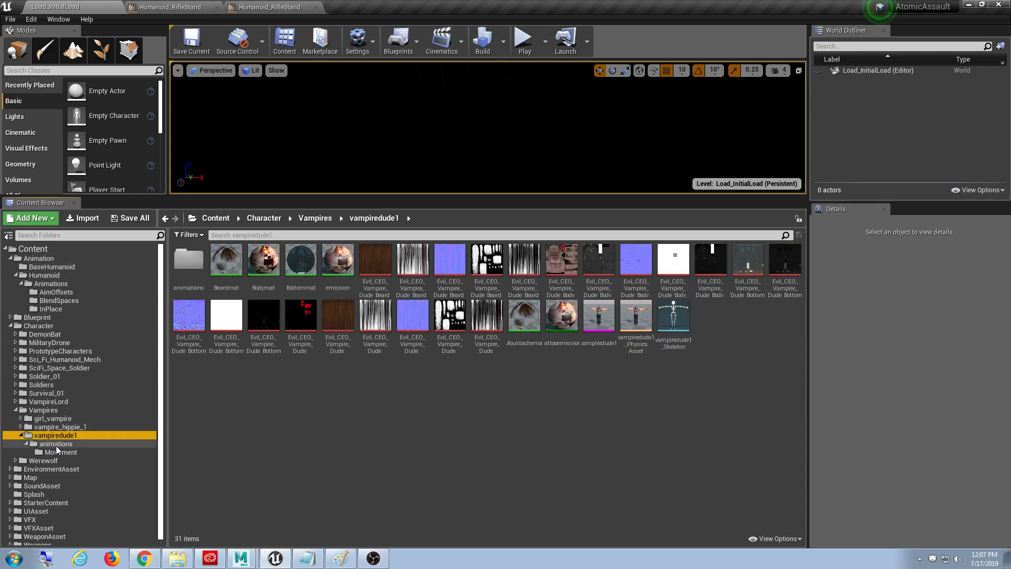
{"action": "double_click", "coordinate": [192, 261]}
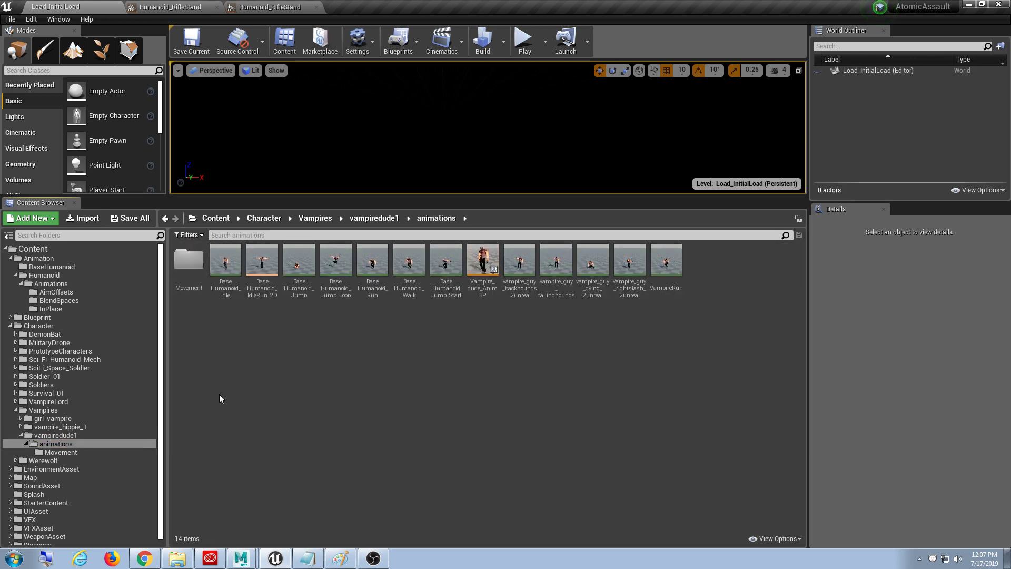
{"action": "double_click", "coordinate": [196, 262]}
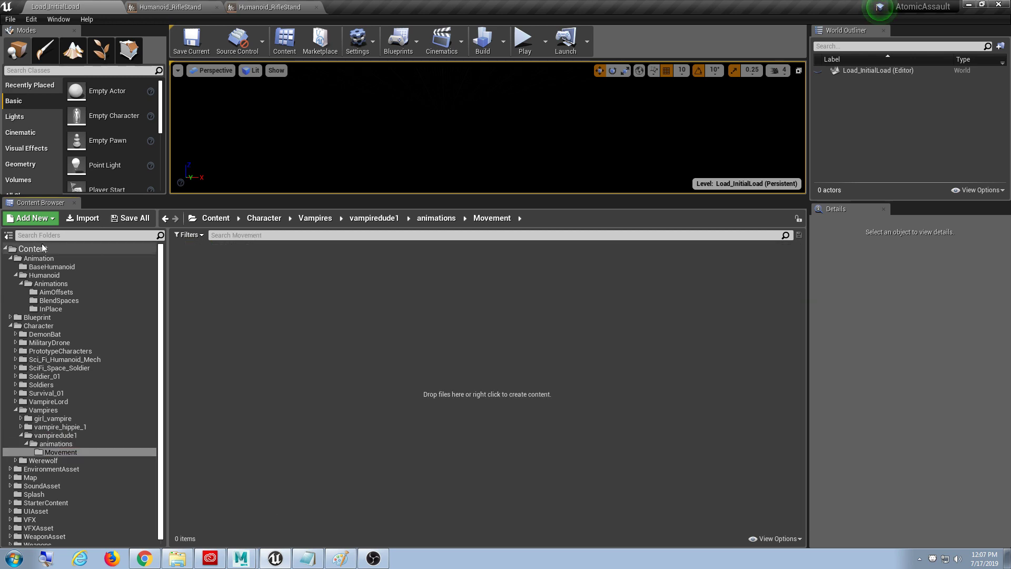
Step: Move the 18 rifle assets from Content into the Movement folder and save all levels
{"action": "left_click", "coordinate": [33, 249]}
{"action": "left_click", "coordinate": [675, 261]}
{"action": "left_click", "coordinate": [672, 326], "text": "shift"}
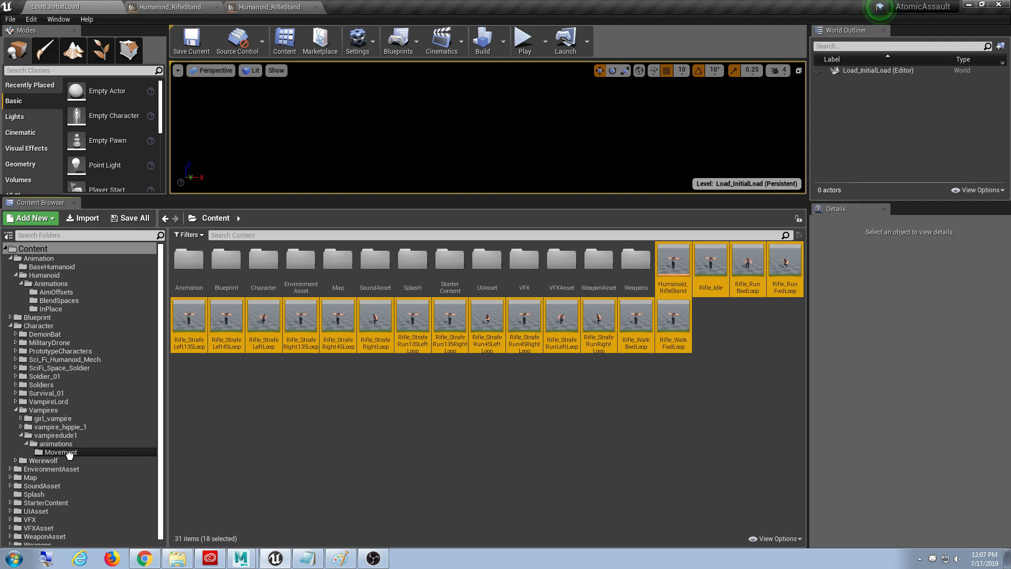
{"action": "left_click_drag", "start_coordinate": [151, 447], "coordinate": [70, 457]}
{"action": "left_click", "coordinate": [88, 472]}
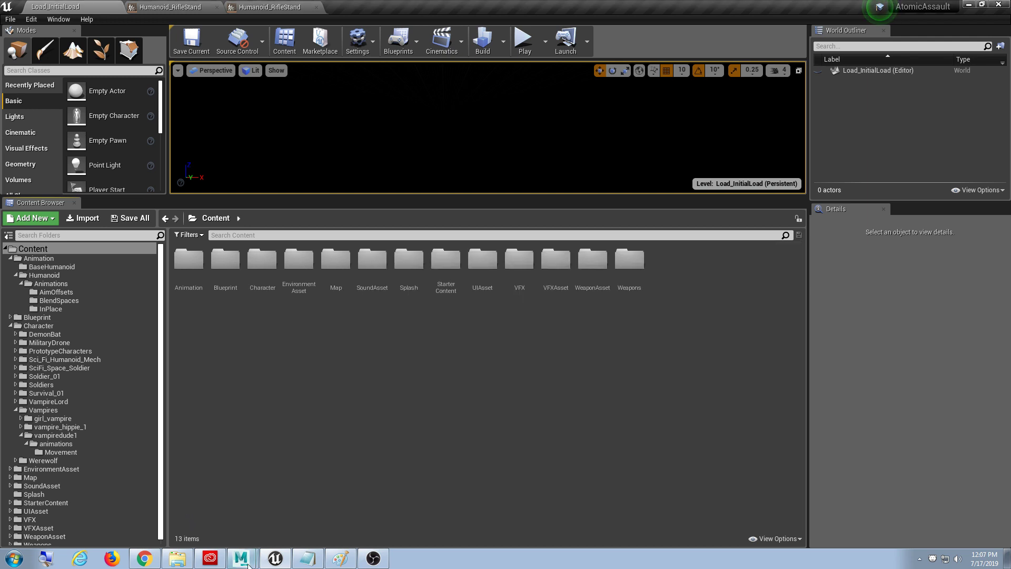
{"action": "left_click", "coordinate": [9, 21]}
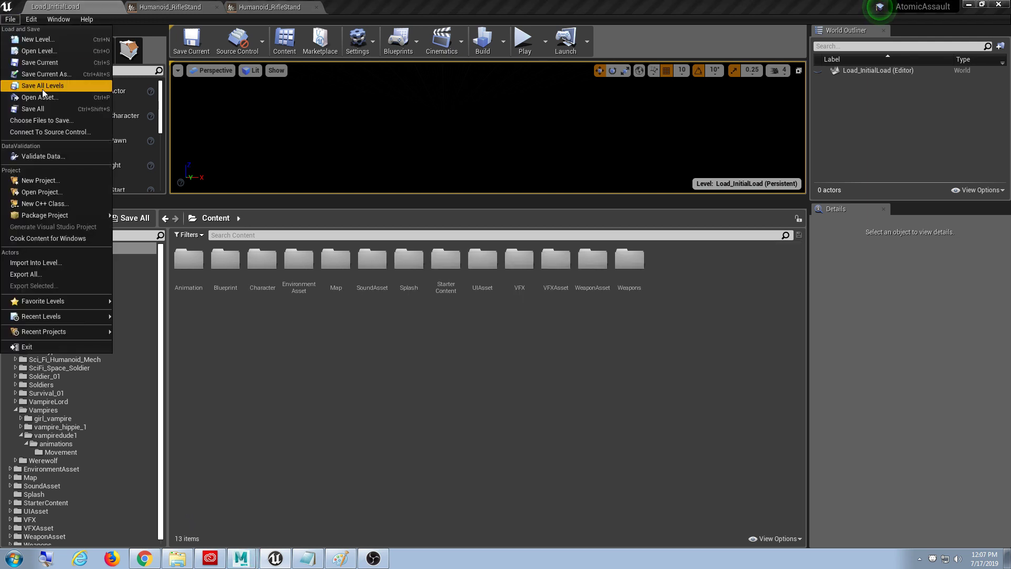
{"action": "left_click", "coordinate": [43, 100]}
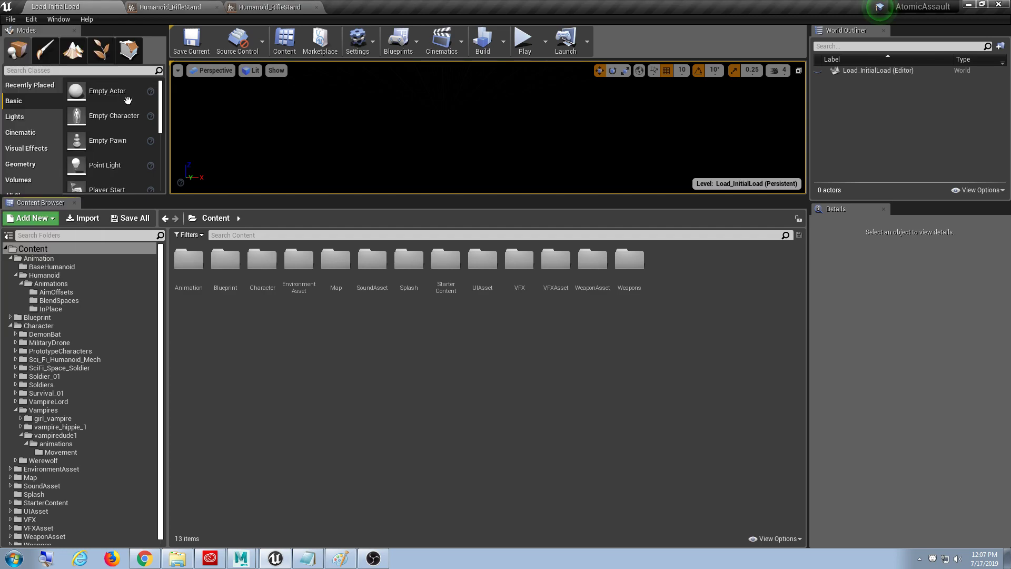
Step: Close the Unreal Editor and widen the Windows Explorer window
{"action": "left_click", "coordinate": [998, 5]}
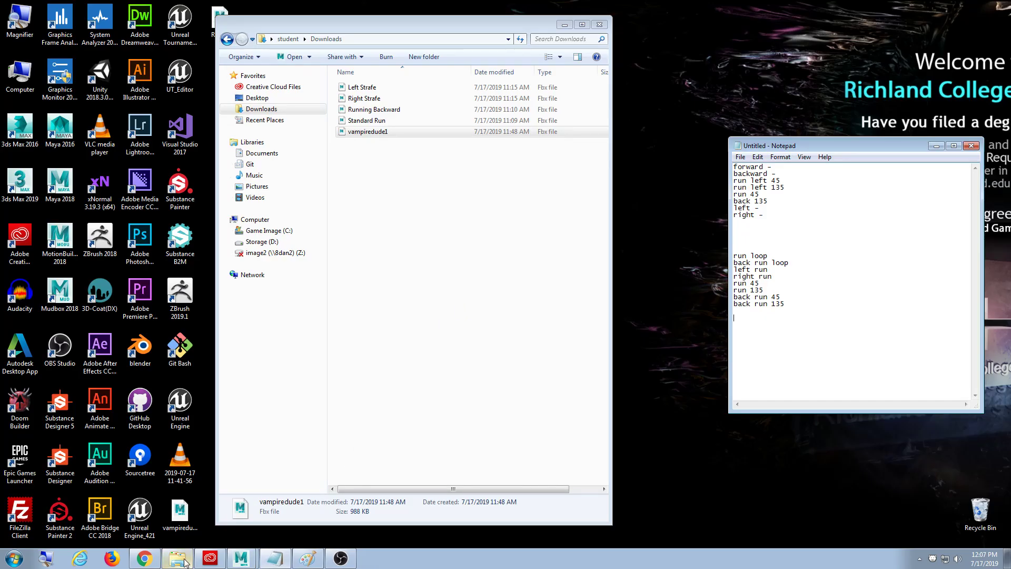
{"action": "left_click", "coordinate": [424, 202]}
{"action": "left_click_drag", "start_coordinate": [612, 98], "coordinate": [879, 98]}
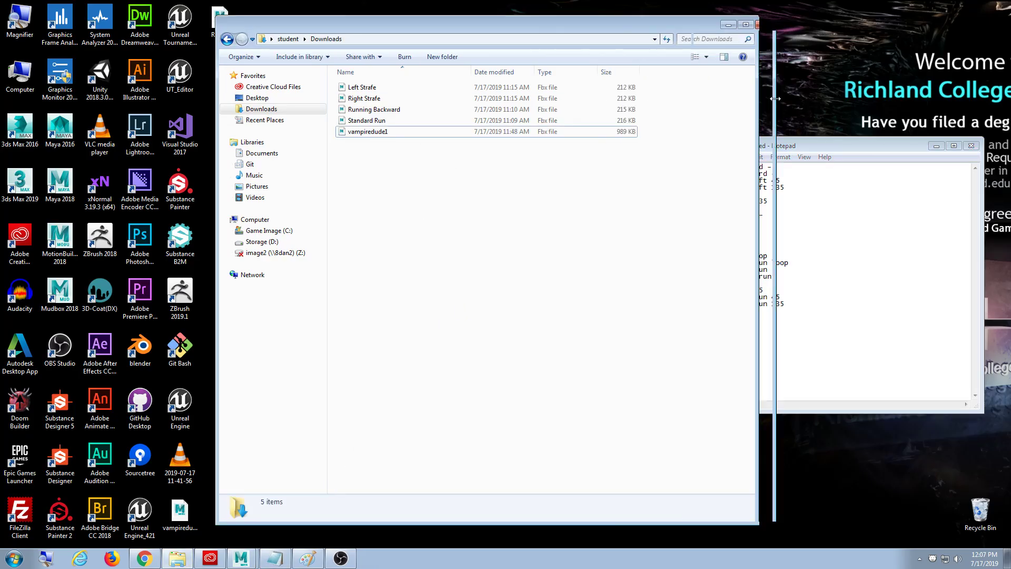
Step: Browse Storage (D:) into VampireAssault and open the AtomicAssault project folder
{"action": "left_click", "coordinate": [315, 242]}
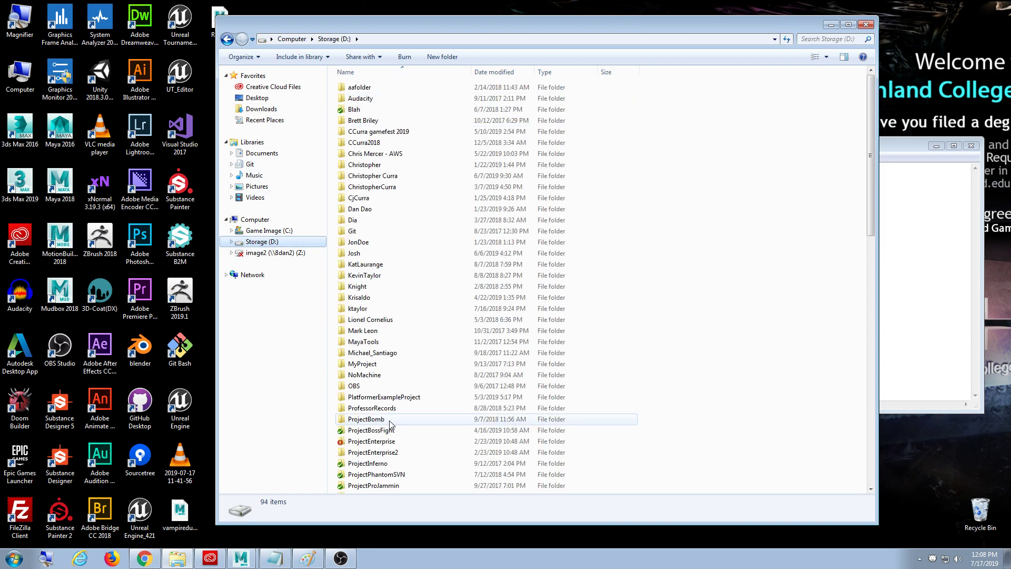
{"action": "left_click", "coordinate": [387, 419]}
{"action": "scroll", "coordinate": [390, 427], "scroll_direction": "down", "scroll_amount": 6}
{"action": "scroll", "coordinate": [397, 448], "scroll_direction": "down", "scroll_amount": 5}
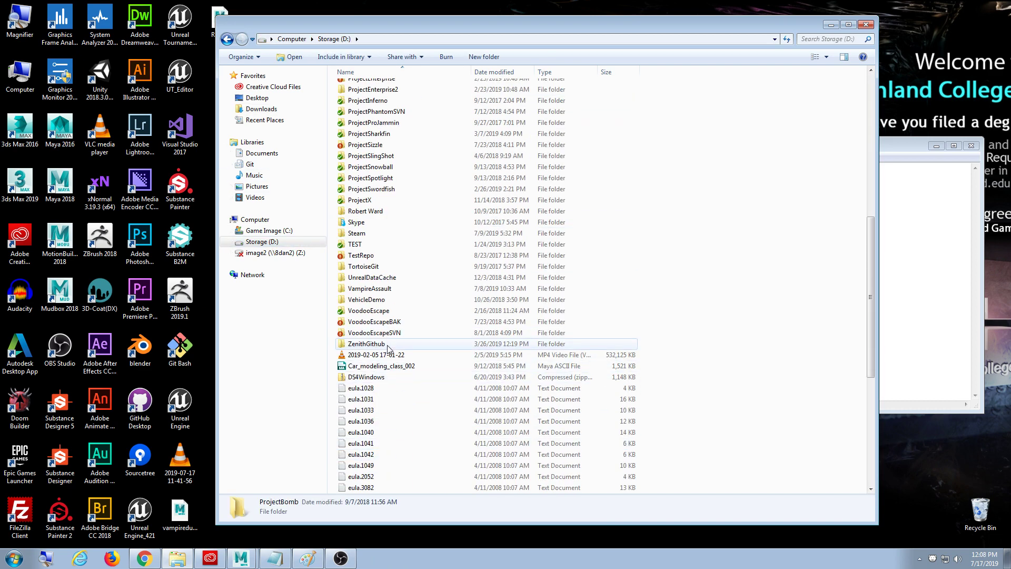
{"action": "left_click", "coordinate": [388, 292]}
{"action": "double_click", "coordinate": [390, 296]}
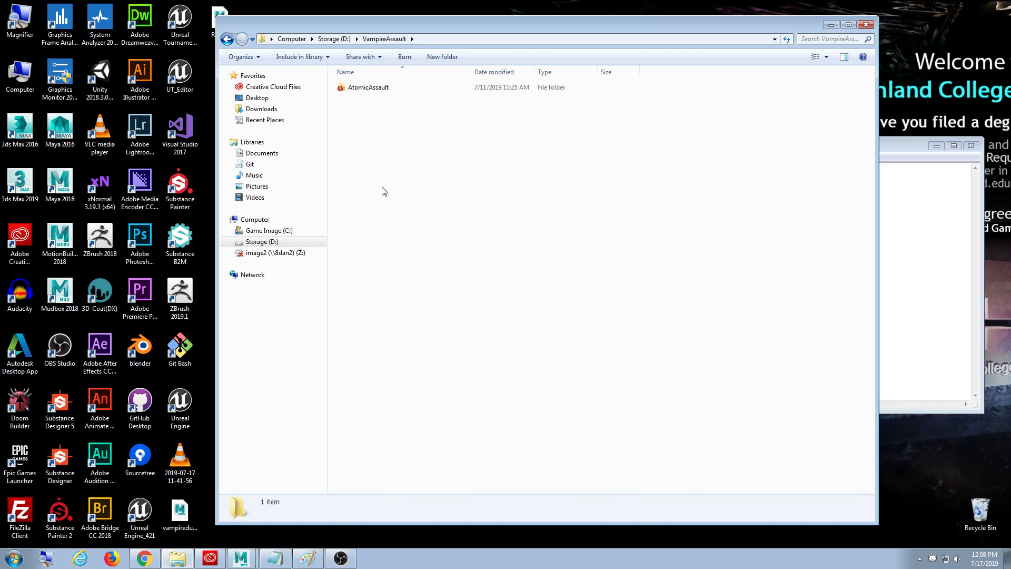
{"action": "double_click", "coordinate": [367, 88]}
Step: Pull the latest changes from origin via TortoiseGit Git Sync, then close the sync window
{"action": "right_click", "coordinate": [420, 239]}
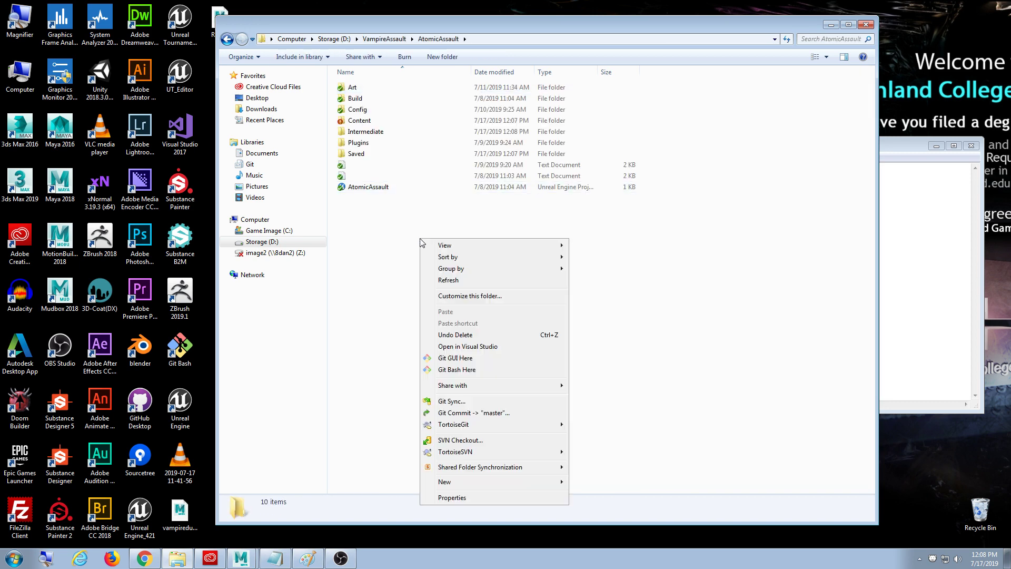
{"action": "left_click", "coordinate": [479, 402]}
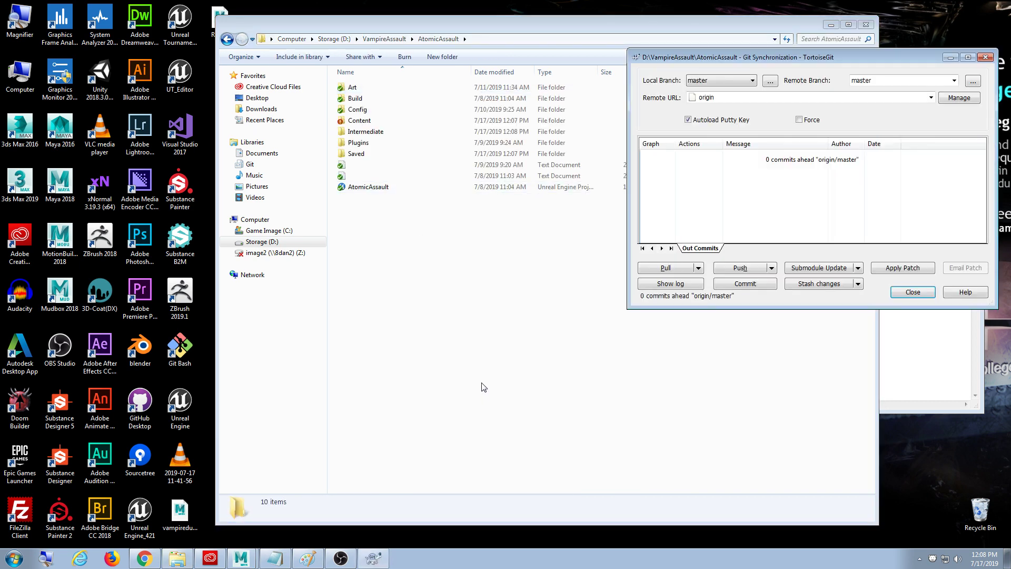
{"action": "left_click_drag", "start_coordinate": [702, 57], "coordinate": [476, 101]}
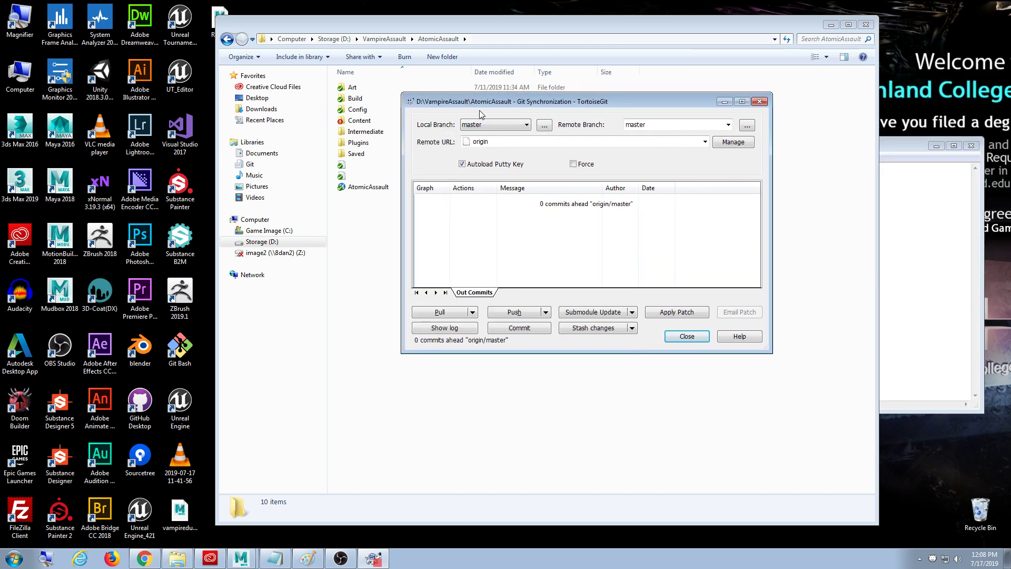
{"action": "left_click", "coordinate": [442, 313]}
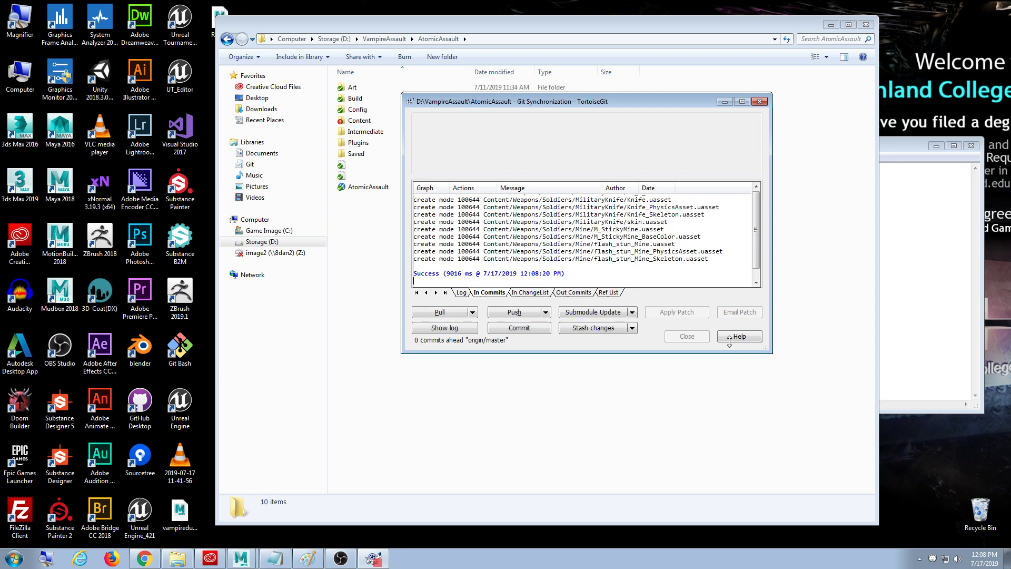
{"action": "left_click", "coordinate": [688, 336]}
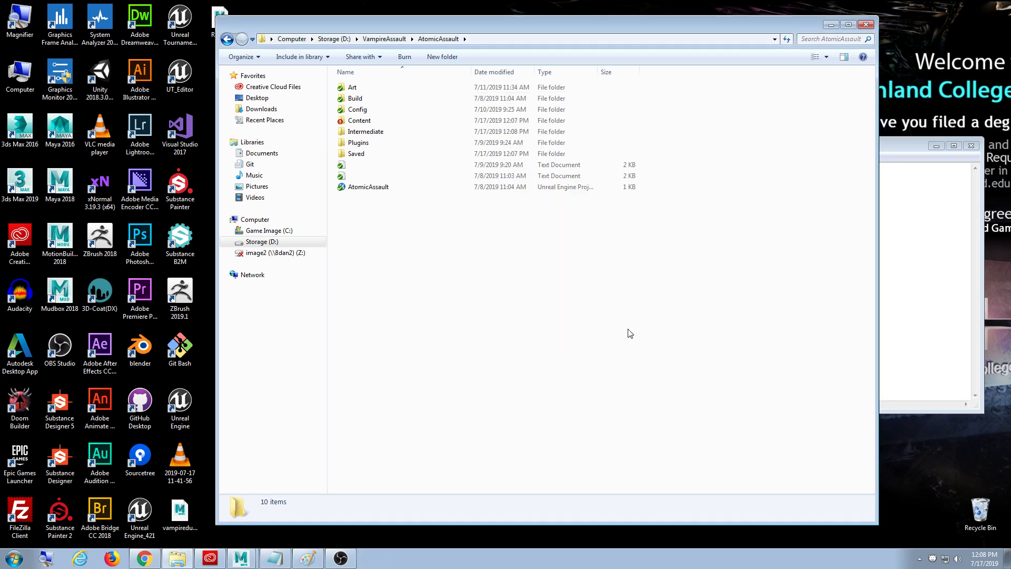
{"action": "right_click", "coordinate": [378, 241]}
Step: Start a Git Commit to master, enlarge the dialog, and check All changed files
{"action": "left_click", "coordinate": [451, 412]}
{"action": "left_click_drag", "start_coordinate": [488, 120], "coordinate": [488, 29]}
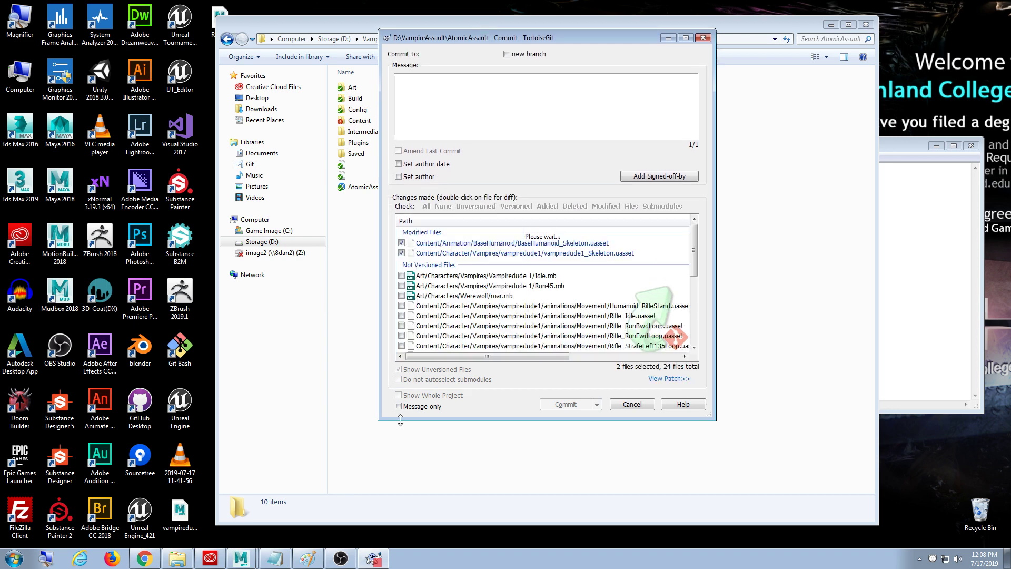
{"action": "left_click_drag", "start_coordinate": [380, 421], "coordinate": [226, 534]}
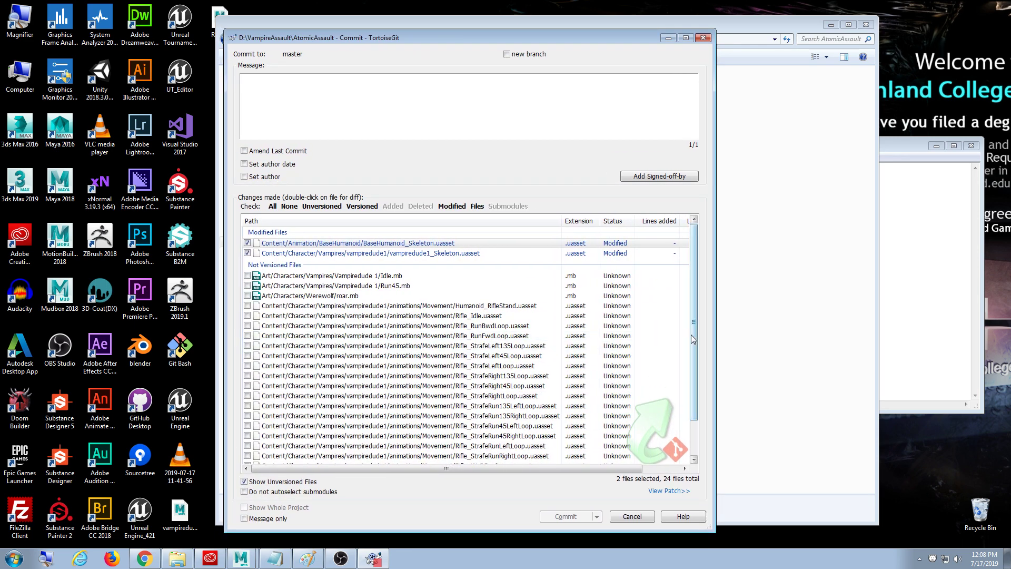
{"action": "scroll", "coordinate": [694, 445], "scroll_direction": "down", "scroll_amount": 2}
{"action": "scroll", "coordinate": [695, 445], "scroll_direction": "up", "scroll_amount": 2}
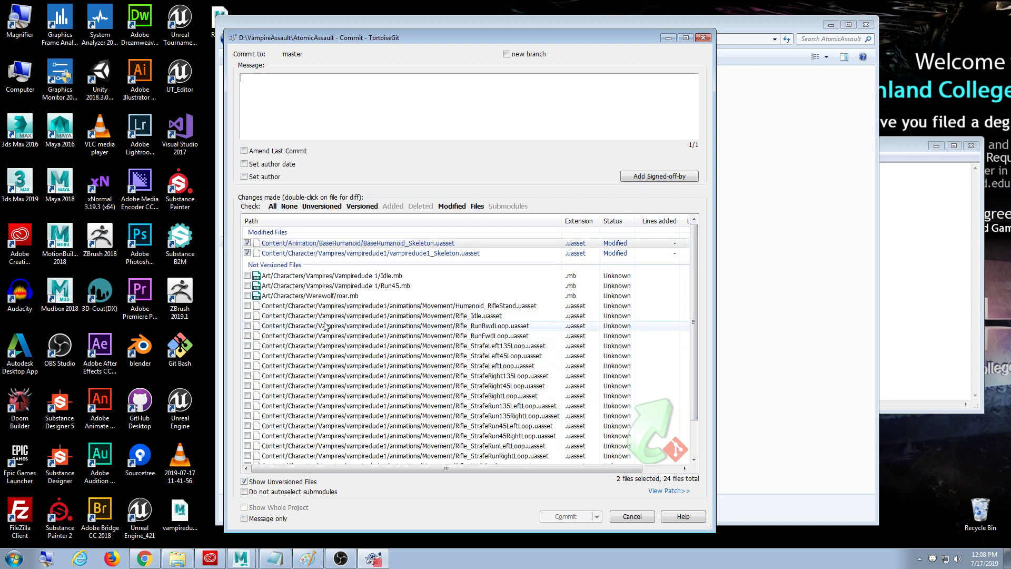
{"action": "left_click", "coordinate": [272, 207]}
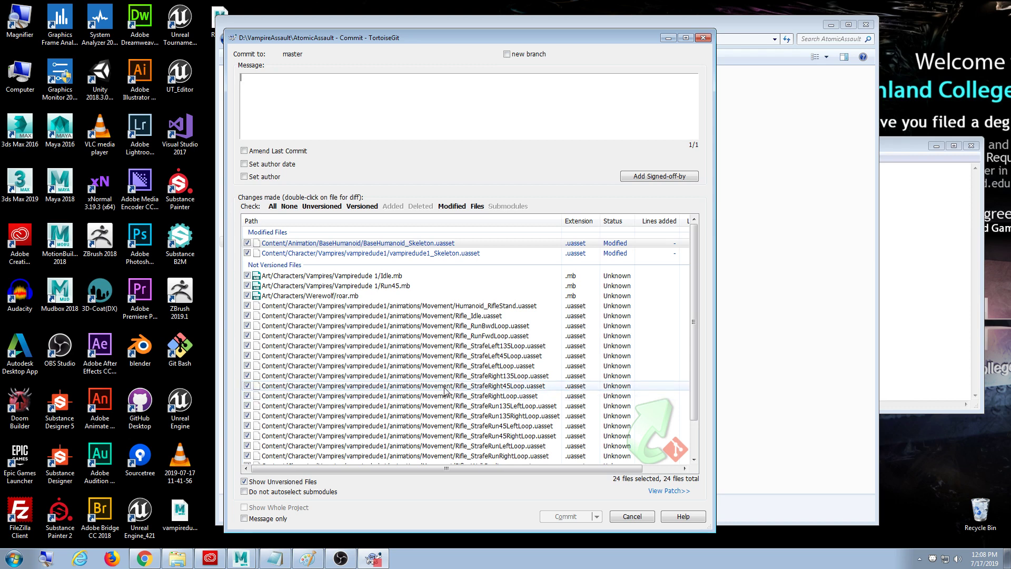
{"action": "mouse_move", "coordinate": [693, 350]}
{"action": "left_mouse_down"}
{"action": "mouse_move", "coordinate": [693, 422]}
{"action": "mouse_move", "coordinate": [693, 296]}
{"action": "left_mouse_up"}
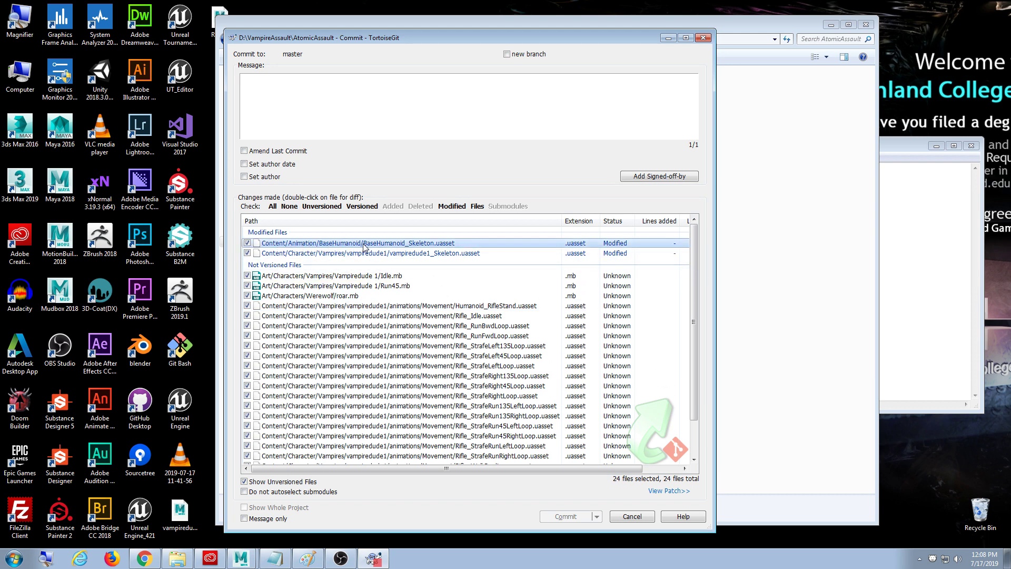
Step: Revert the BaseHumanoid_Skeleton file's changes
{"action": "right_click", "coordinate": [443, 246]}
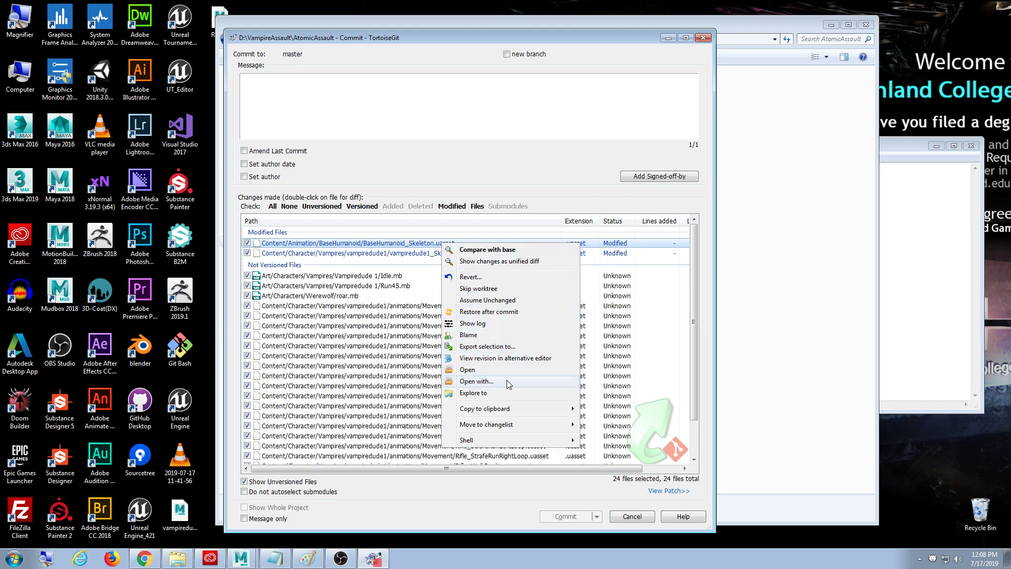
{"action": "left_click", "coordinate": [491, 277]}
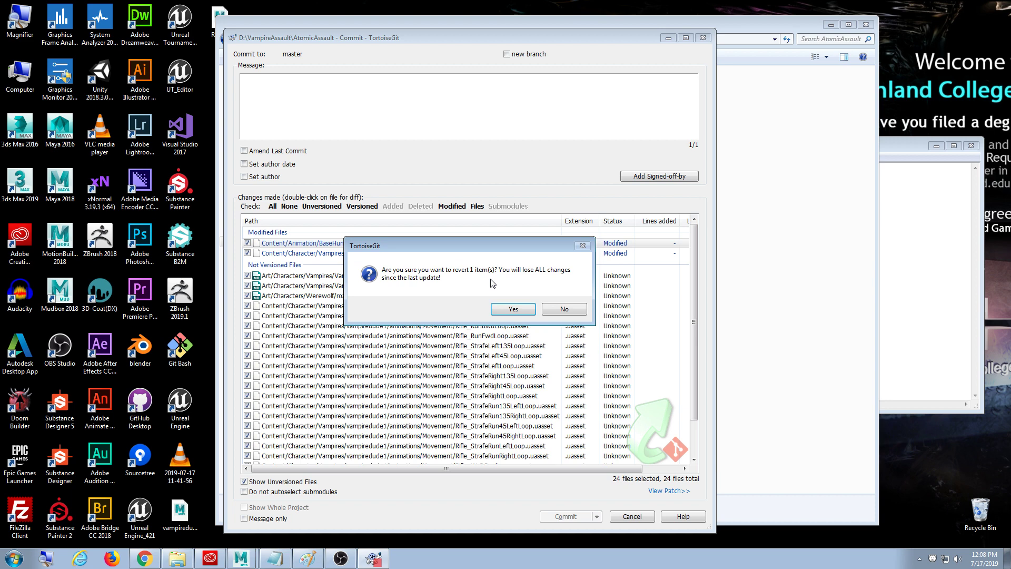
{"action": "left_click", "coordinate": [512, 312]}
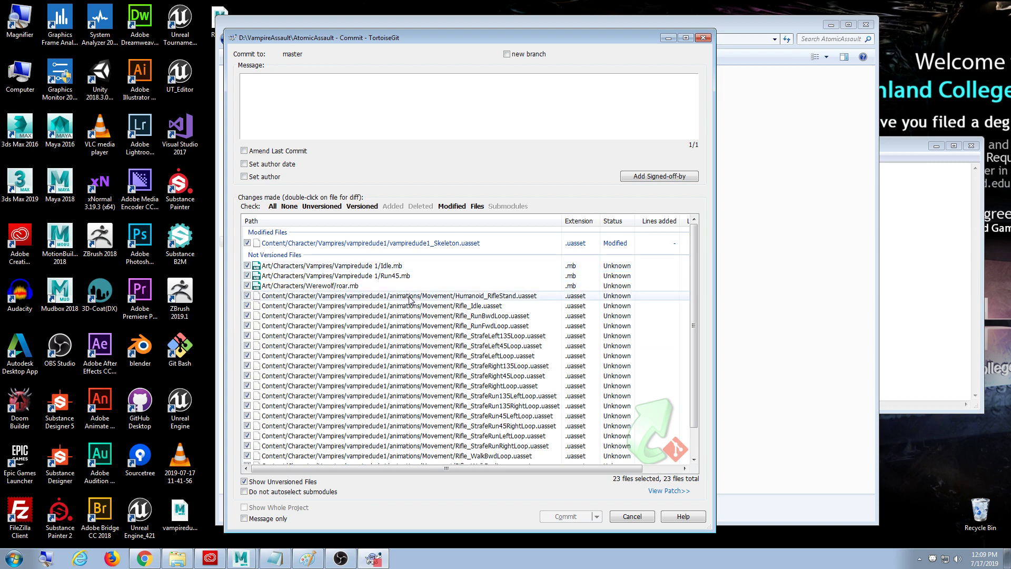
Step: Uncheck Idle.mb and roar.mb to leave them out of the commit
{"action": "right_click", "coordinate": [403, 266]}
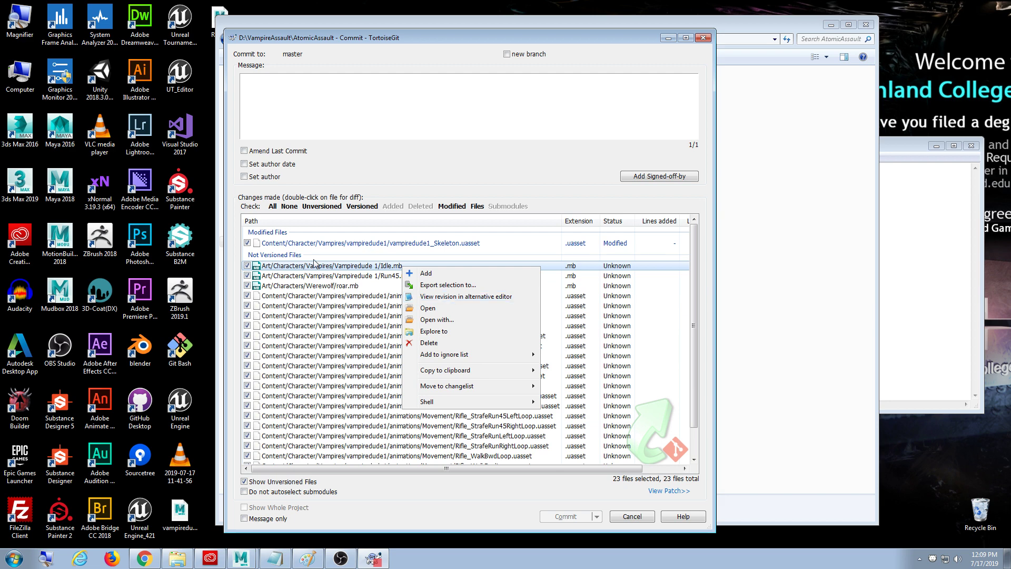
{"action": "right_click", "coordinate": [385, 270]}
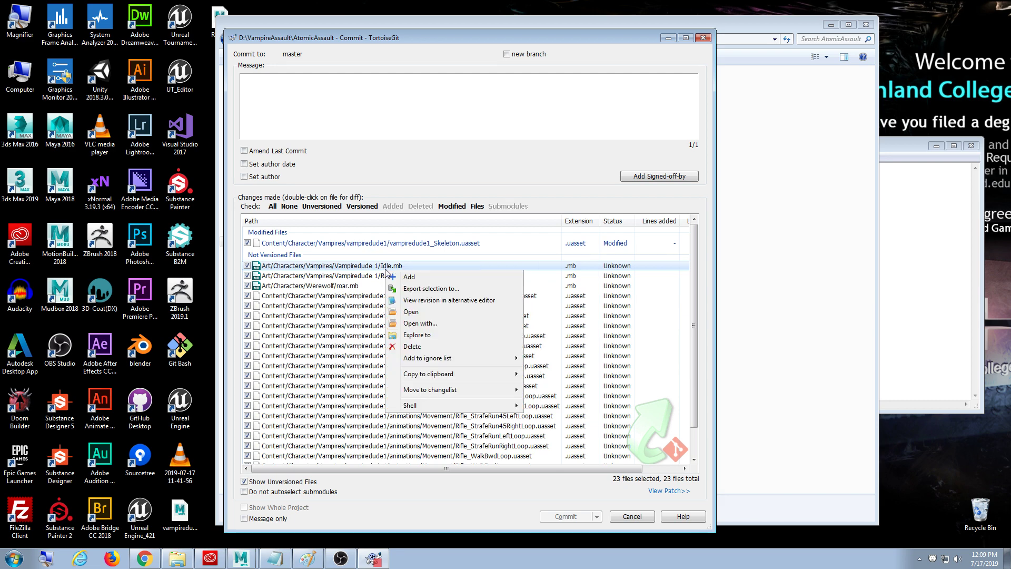
{"action": "right_click", "coordinate": [350, 267]}
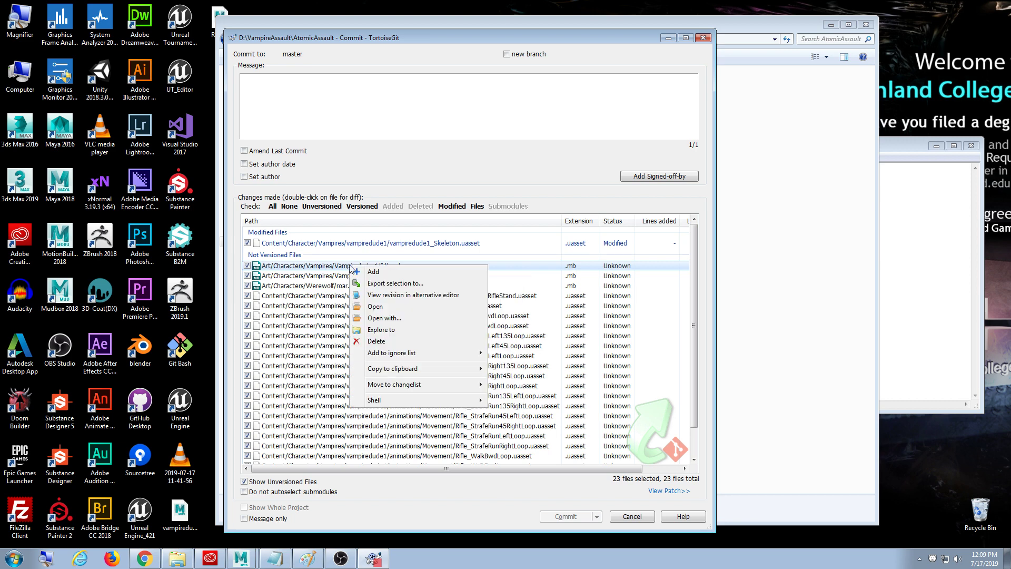
{"action": "left_click", "coordinate": [247, 265]}
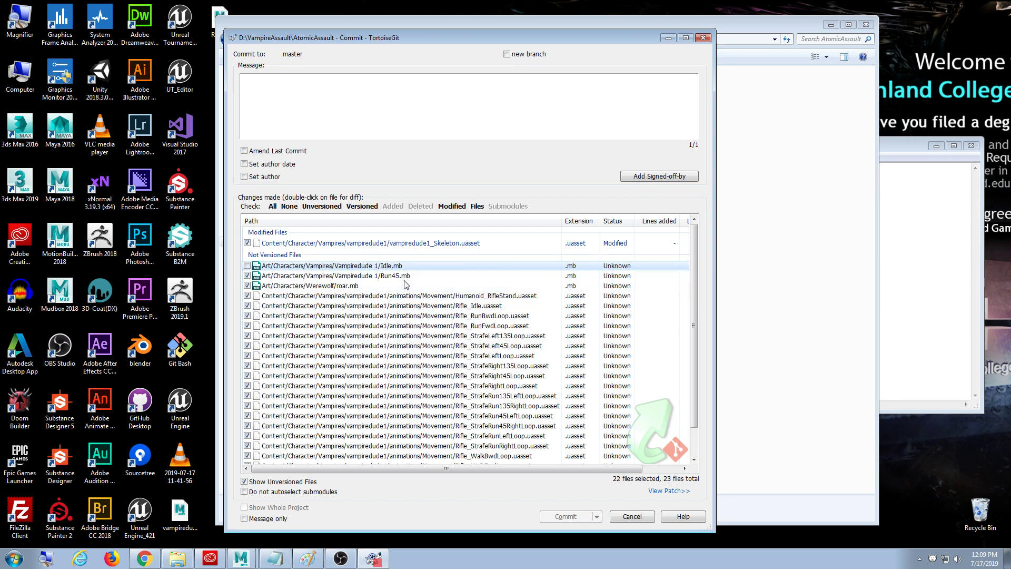
{"action": "left_click", "coordinate": [247, 286]}
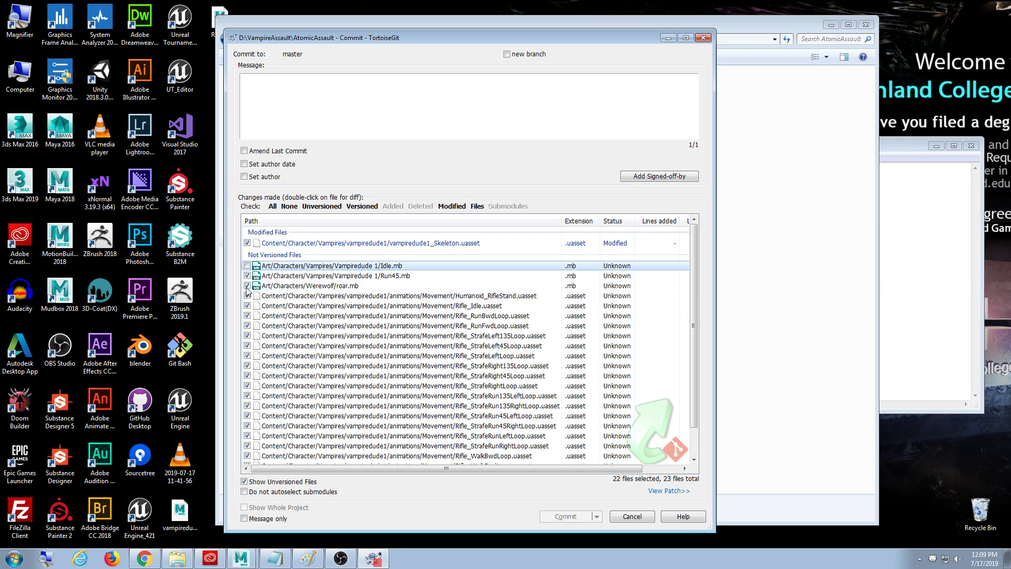
Step: Enter the commit message 'added vampire dude run animations' and choose Commit & Push
{"action": "left_click", "coordinate": [307, 77]}
{"action": "type", "text": "currca -"}
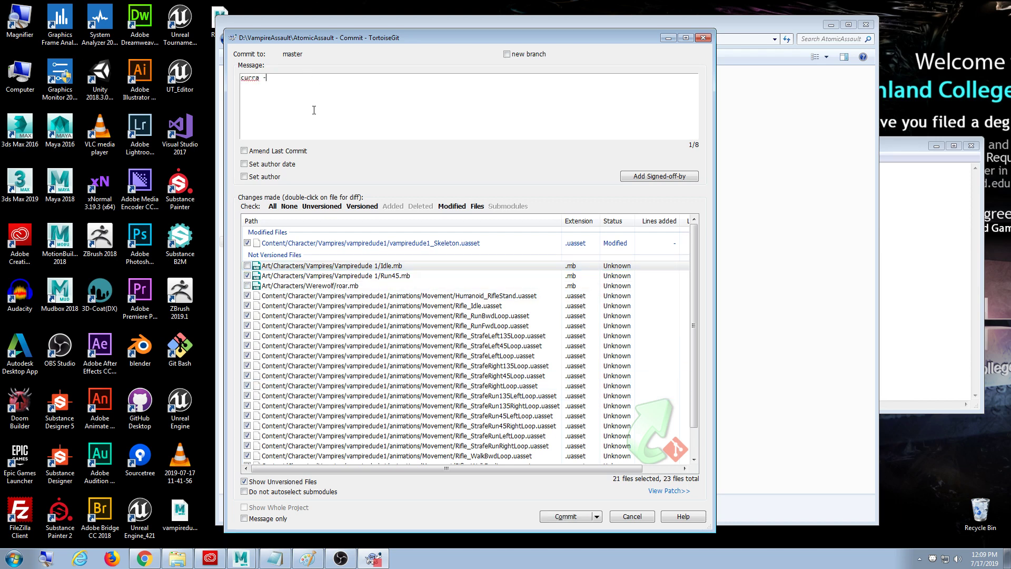
{"action": "type", "text": " added "}
{"action": "type", "text": "vampire dude ru"}
{"action": "type", "text": "n anima"}
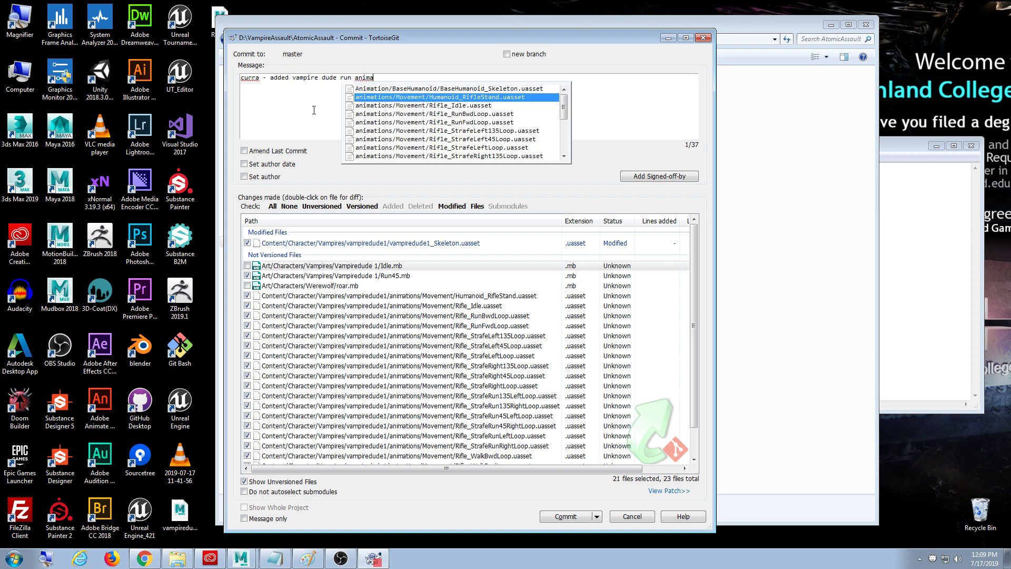
{"action": "type", "text": "tions"}
{"action": "left_click", "coordinate": [646, 108]}
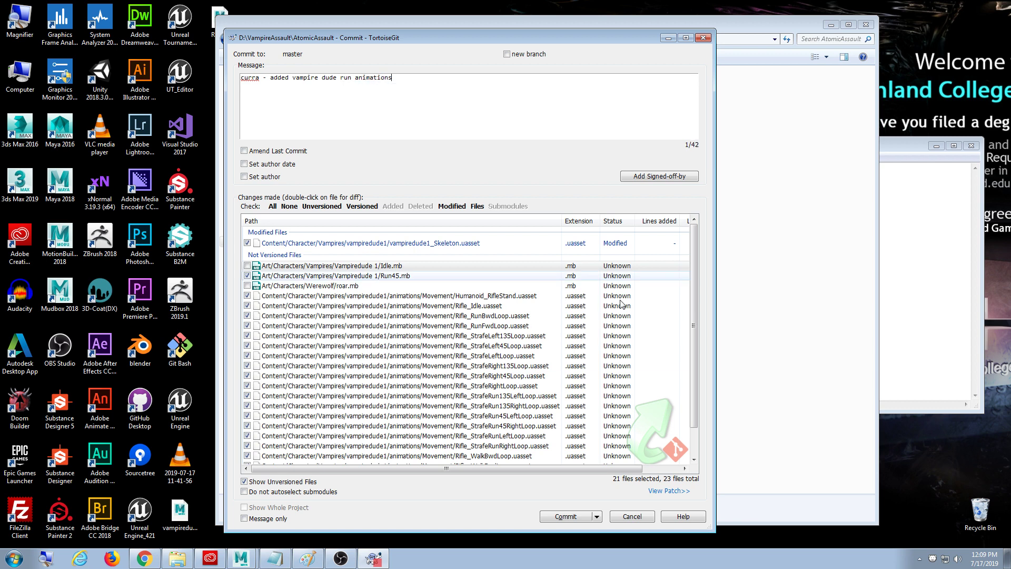
{"action": "left_click", "coordinate": [599, 514]}
{"action": "left_click", "coordinate": [601, 503]}
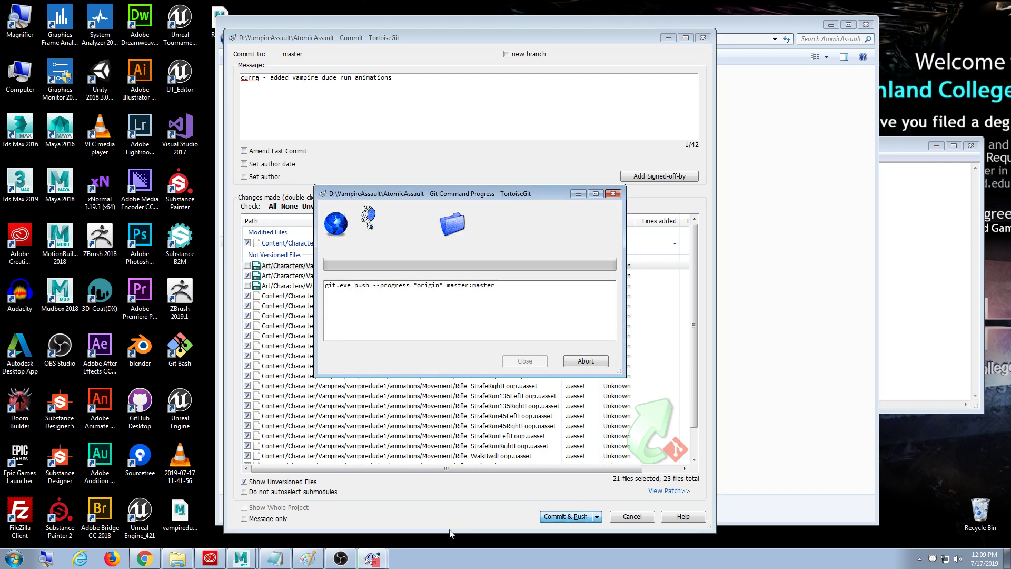
{"action": "left_click", "coordinate": [341, 558]}
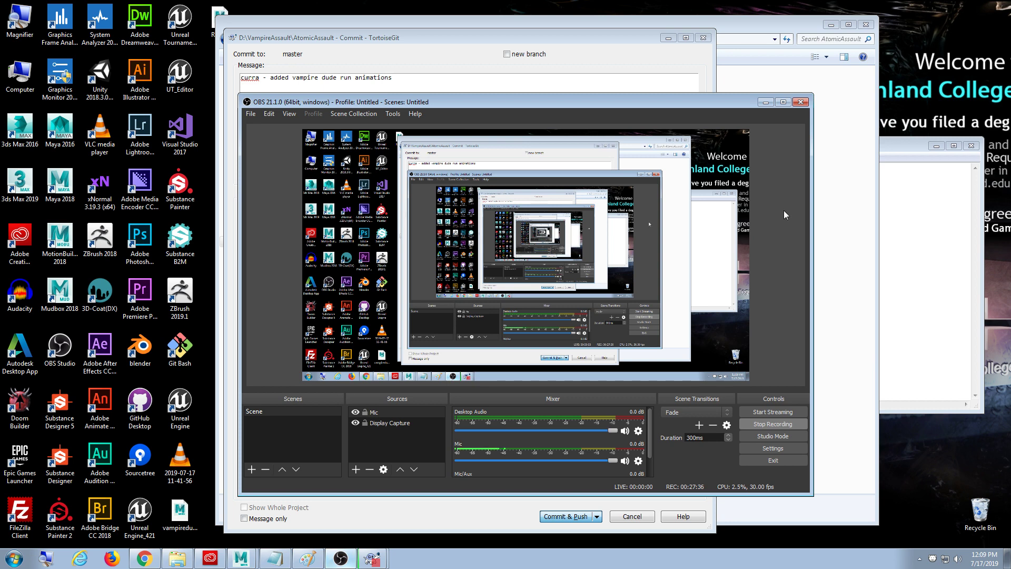